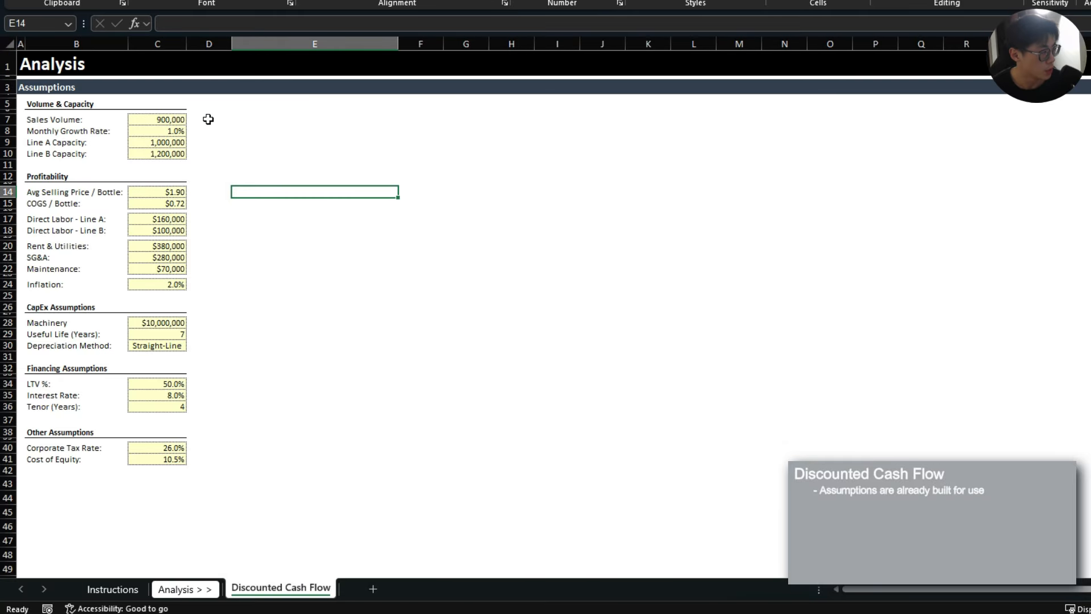
- Review the prepared assumptions in B5:C41 of the Discounted Cash Flow sheet against the case details on the Instructions sheet
left_click_drag(36, 104, 168, 456)
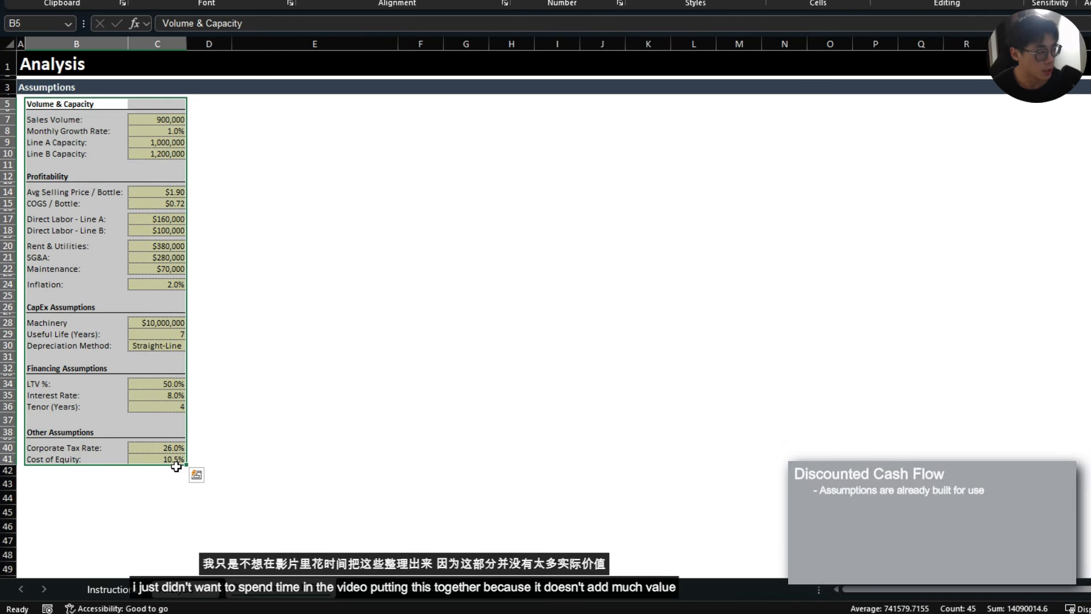
left_click(238, 258)
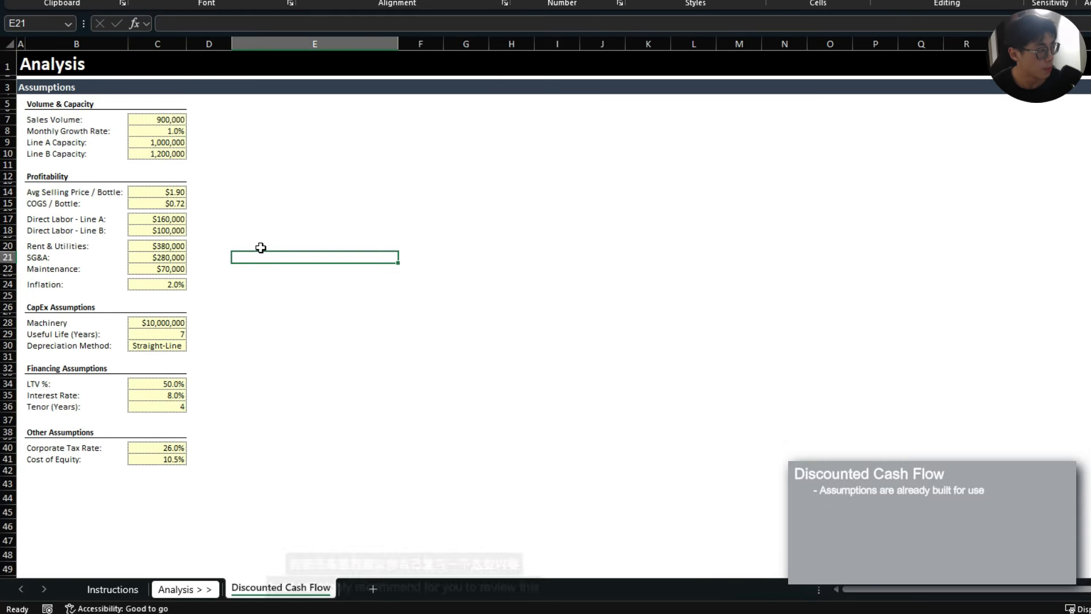
left_click_drag(35, 105, 161, 459)
key("ctrl+Page_Up")
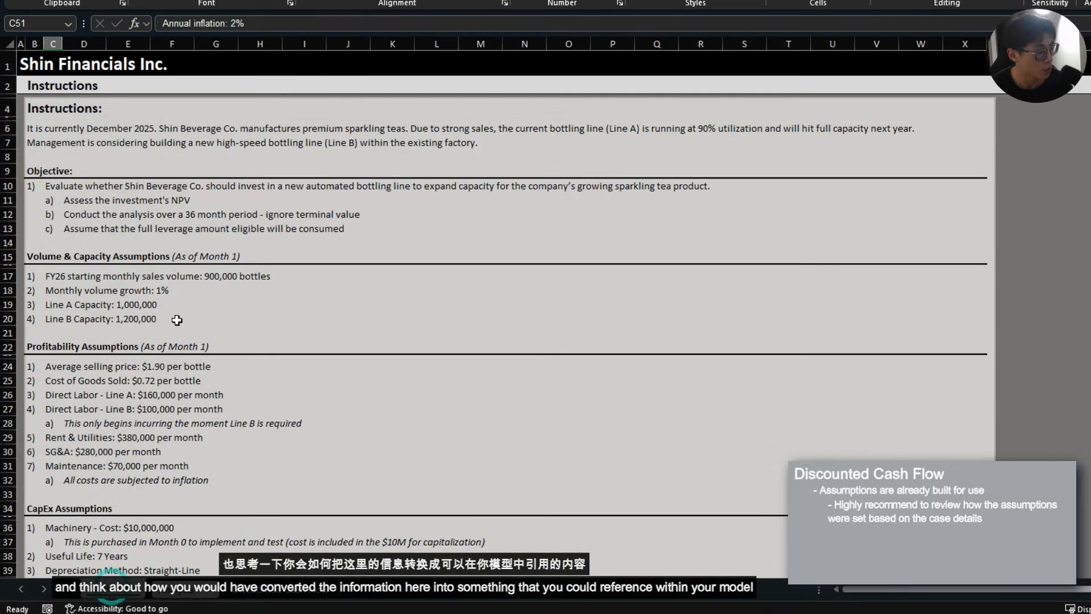
left_click(272, 596)
left_click_drag(159, 119, 178, 460)
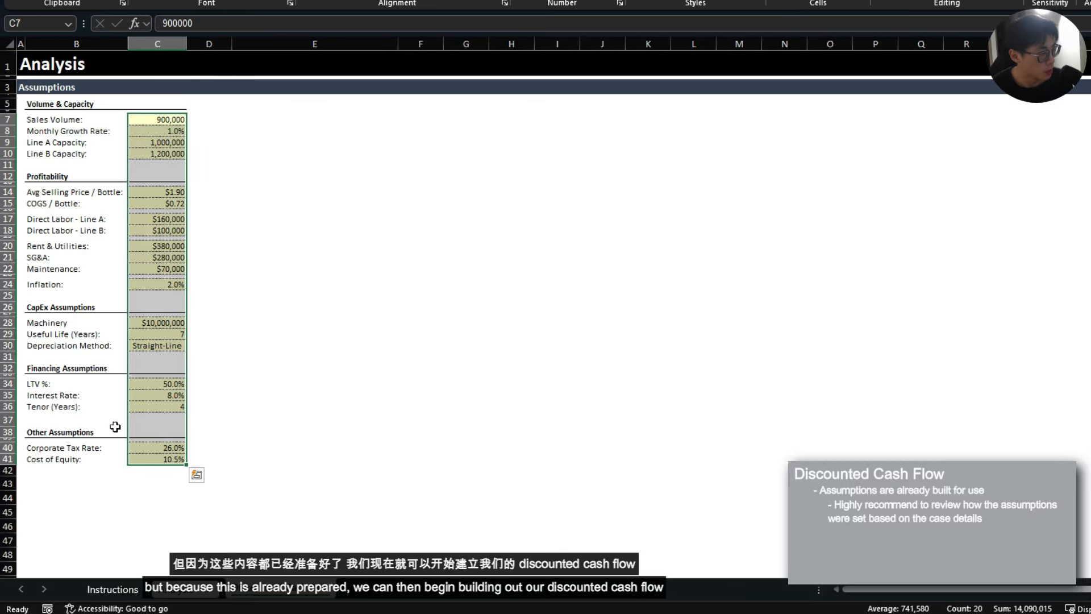
left_click(58, 86)
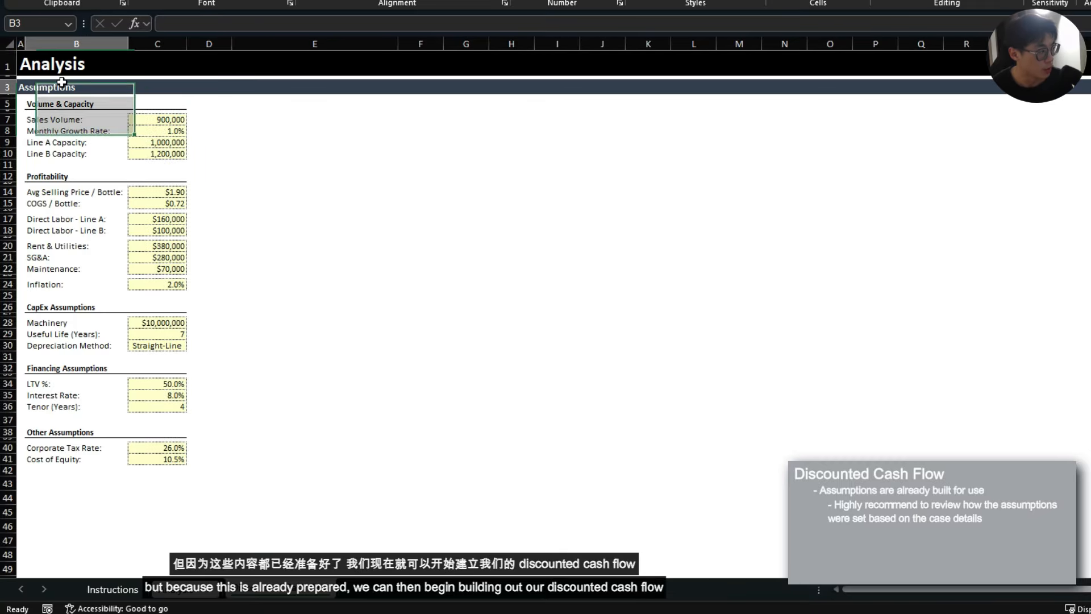
key("ctrl+c")
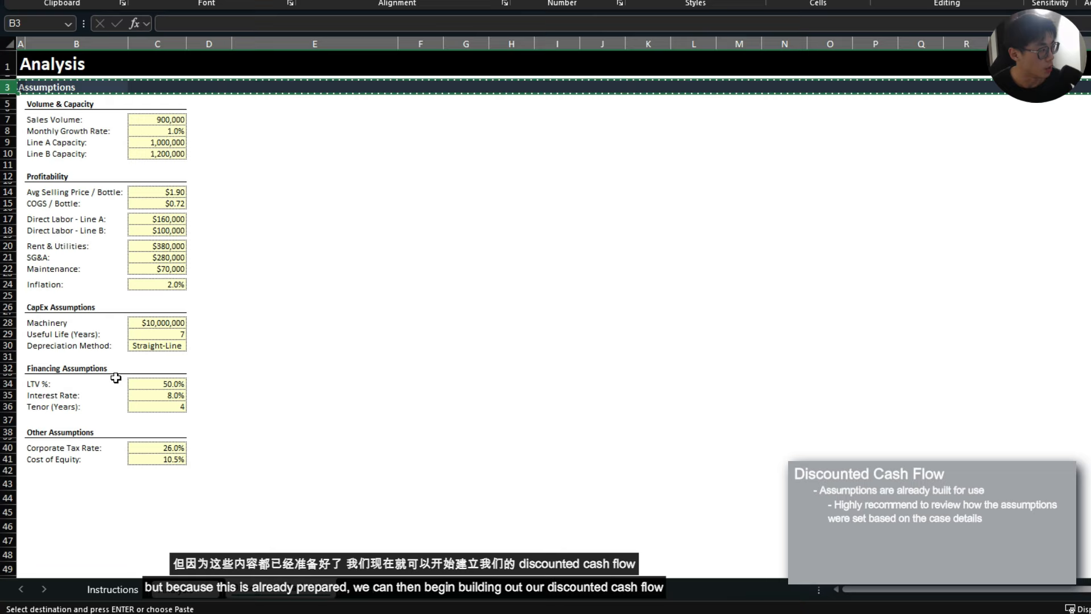
left_click(67, 486)
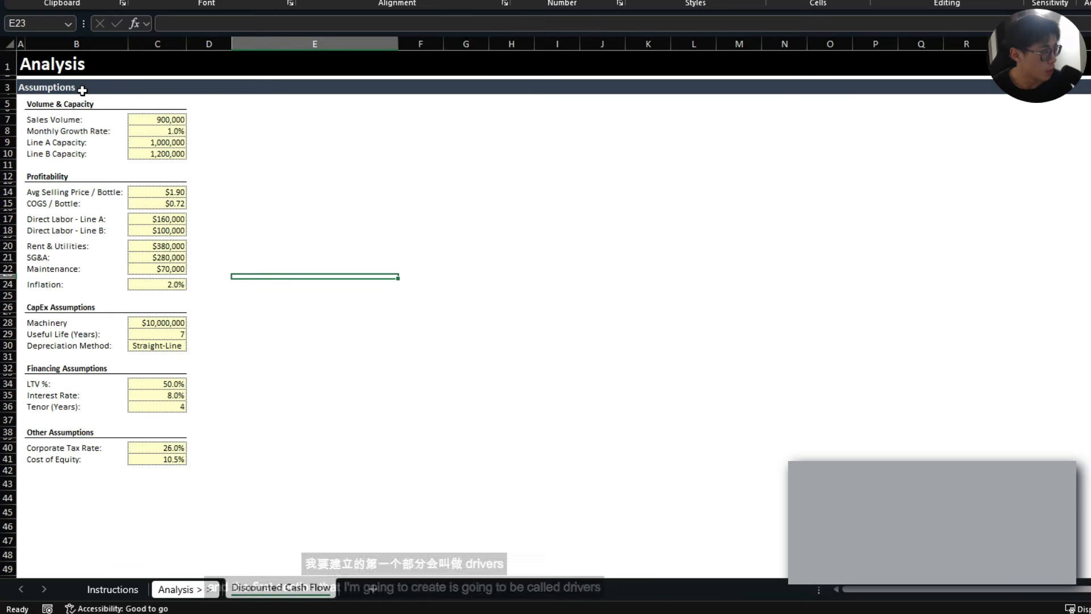
- Copy the Assumptions header row to row 44 and retitle it Drivers
left_click(82, 89)
key("ctrl+c")
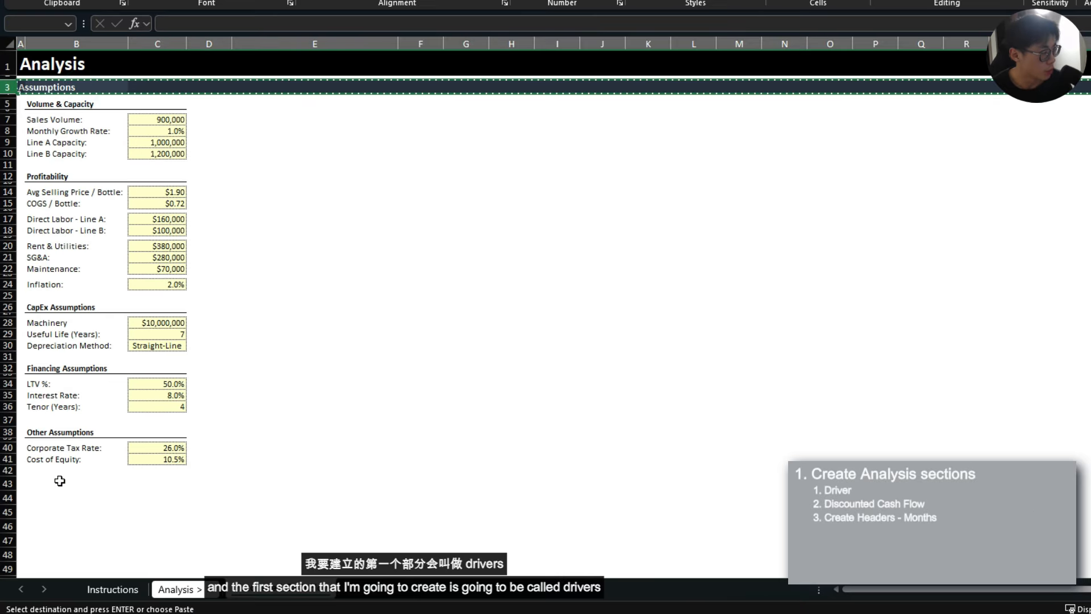
left_click(58, 483)
key("Left")
key("Down")
key("ctrl+v")
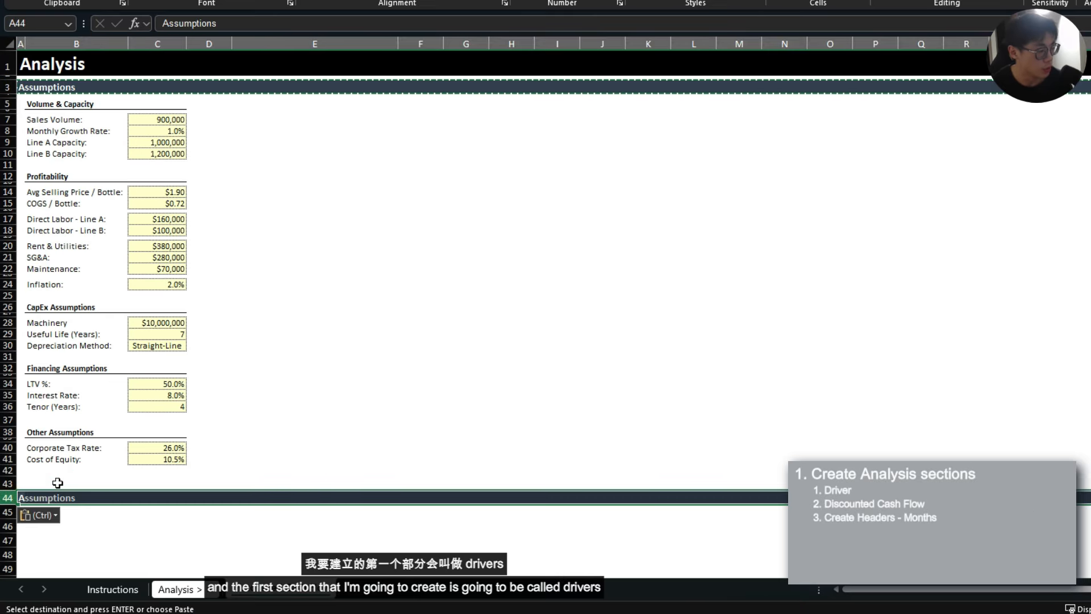
type("Drivers")
left_click(58, 483)
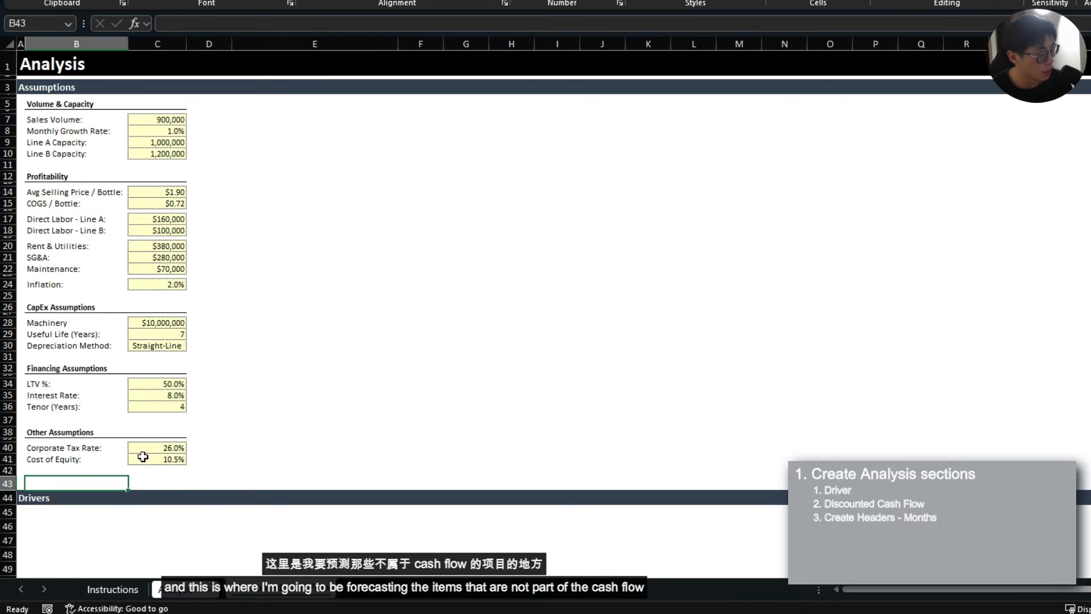
scroll(166, 451, "down", 1)
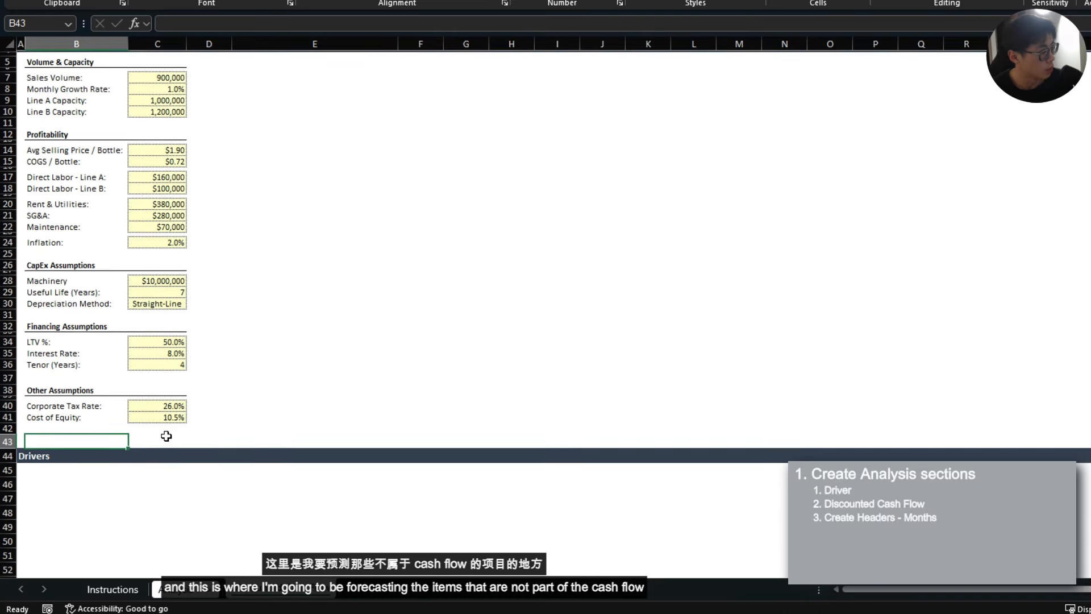
left_click(170, 488)
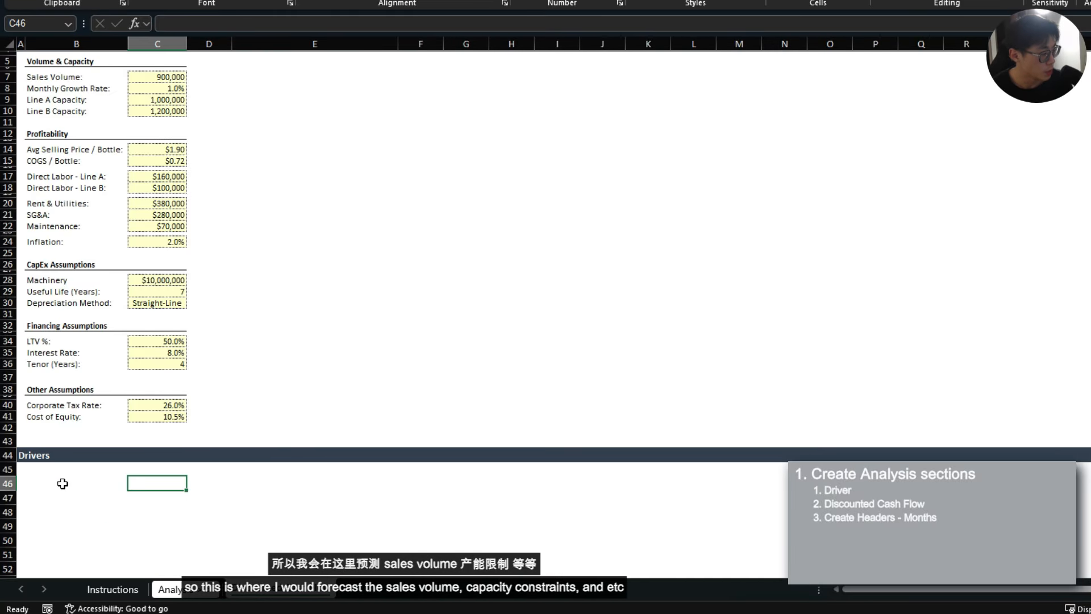
left_click_drag(58, 75, 171, 77)
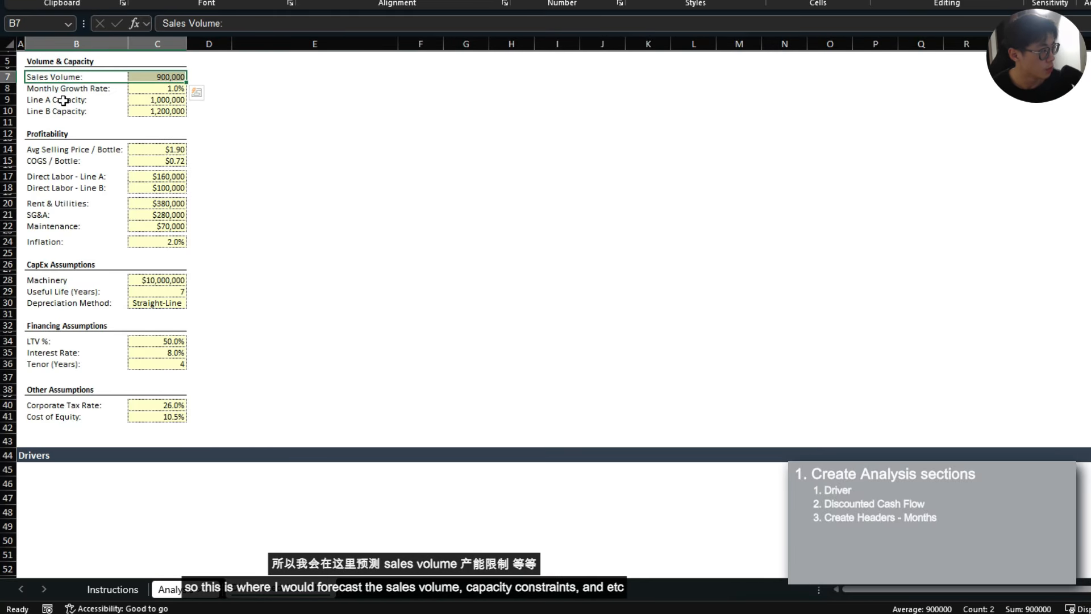
left_click_drag(62, 99, 171, 101)
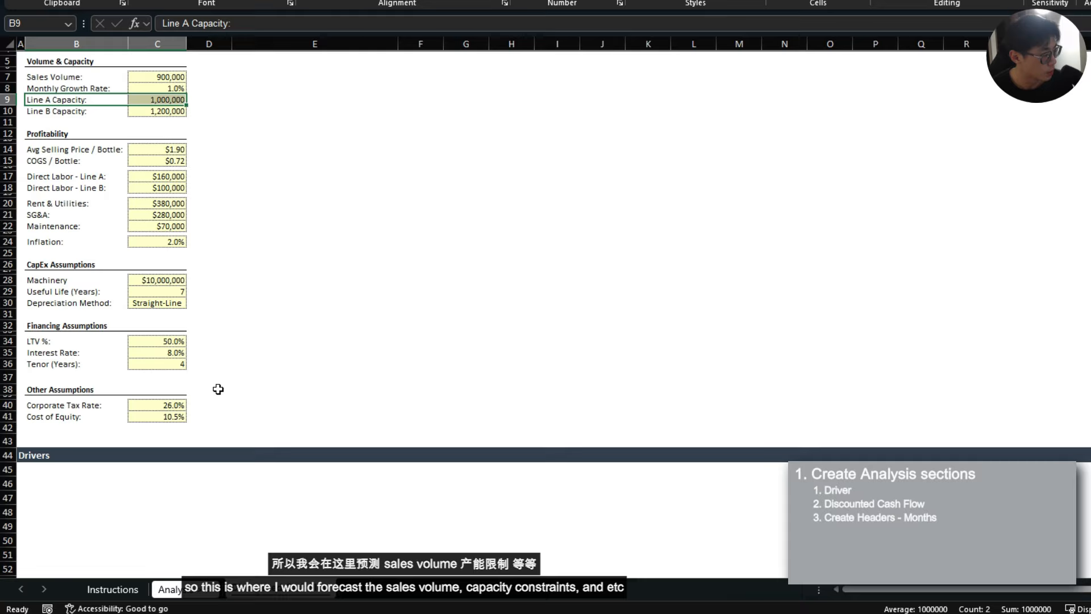
- Copy the Drivers header row to row 54 and retitle it Discounted Cash Flow
scroll(218, 389, "down", 4)
left_click(74, 326)
key("shift+space")
key("ctrl+c")
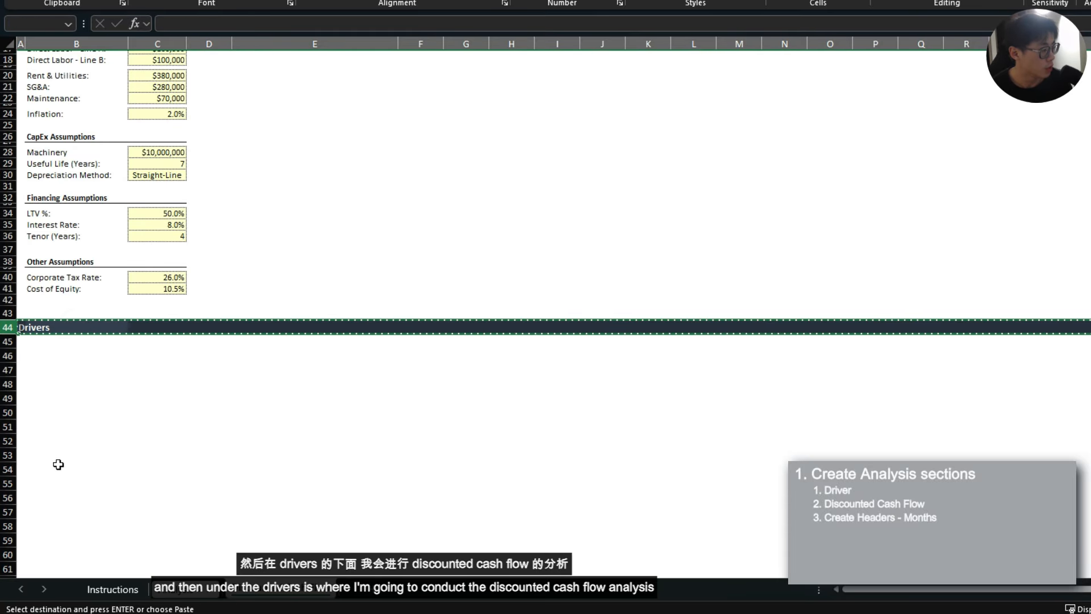
left_click(58, 464)
key("Left")
key("ctrl+v")
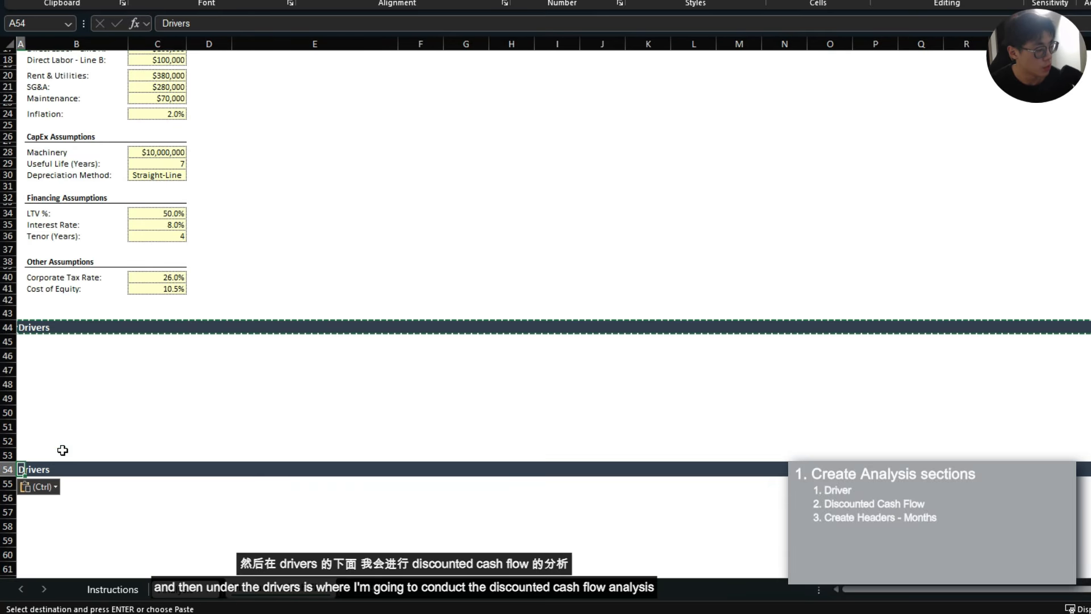
type("Discounted Cash F")
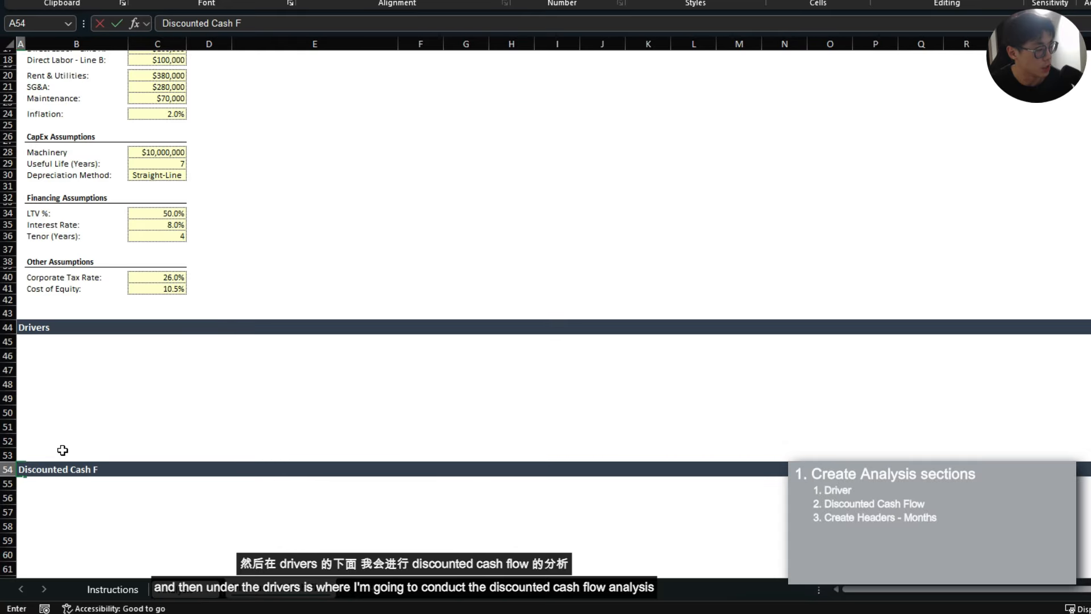
type("low")
key("ctrl+Return")
- Narrow column D to a width of 1 as a spacer beside the assumptions
scroll(63, 450, "up", 2)
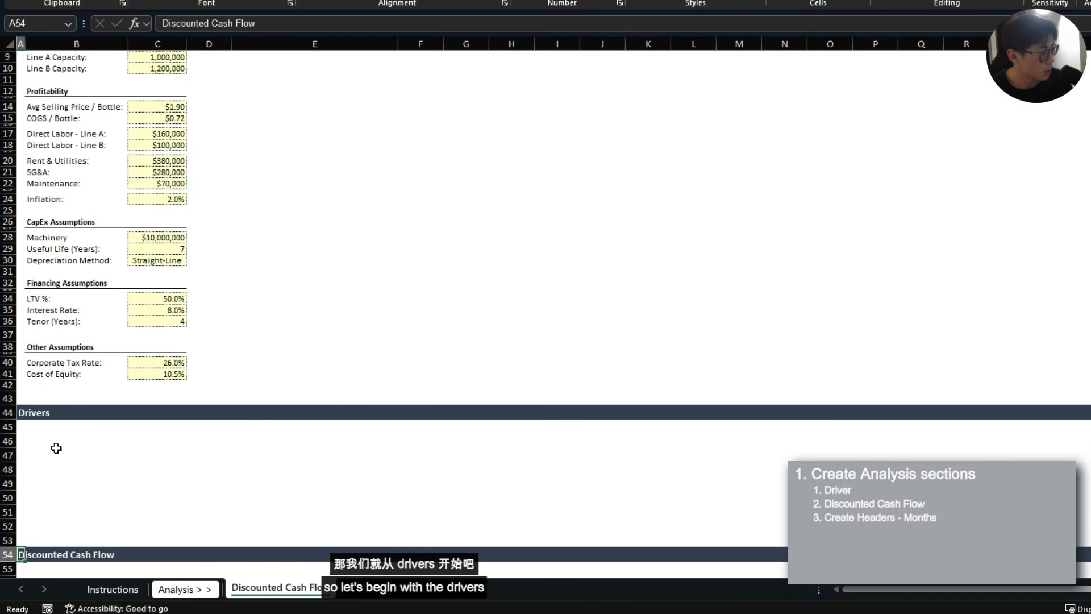
left_click(45, 409)
scroll(45, 409, "up", 2)
left_click(212, 138)
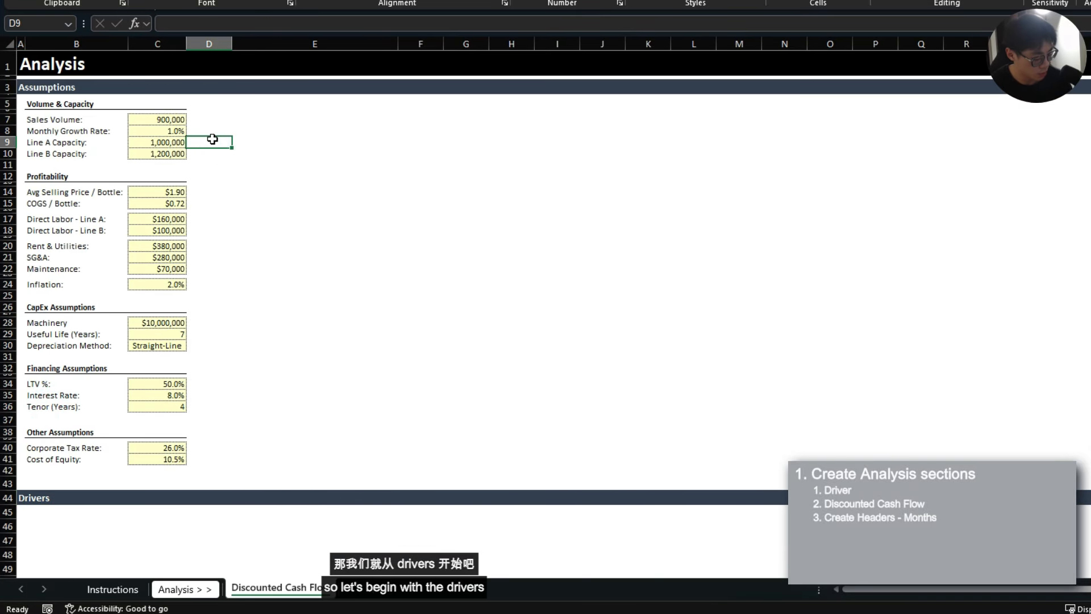
left_click(212, 120)
key("alt+h")
type("ow1")
key("Return")
- Apply column F's width to column E by pasting only the column width
key("Right")
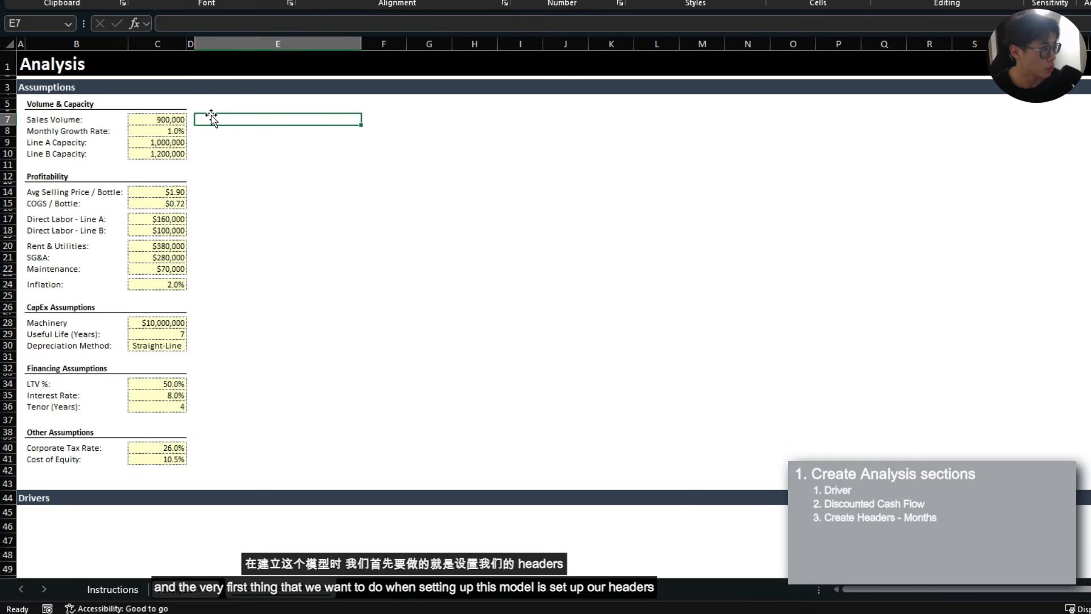
key("Right")
key("ctrl+c")
key("Left")
key("ctrl+alt+v")
key("w")
key("Return")
key("Down")
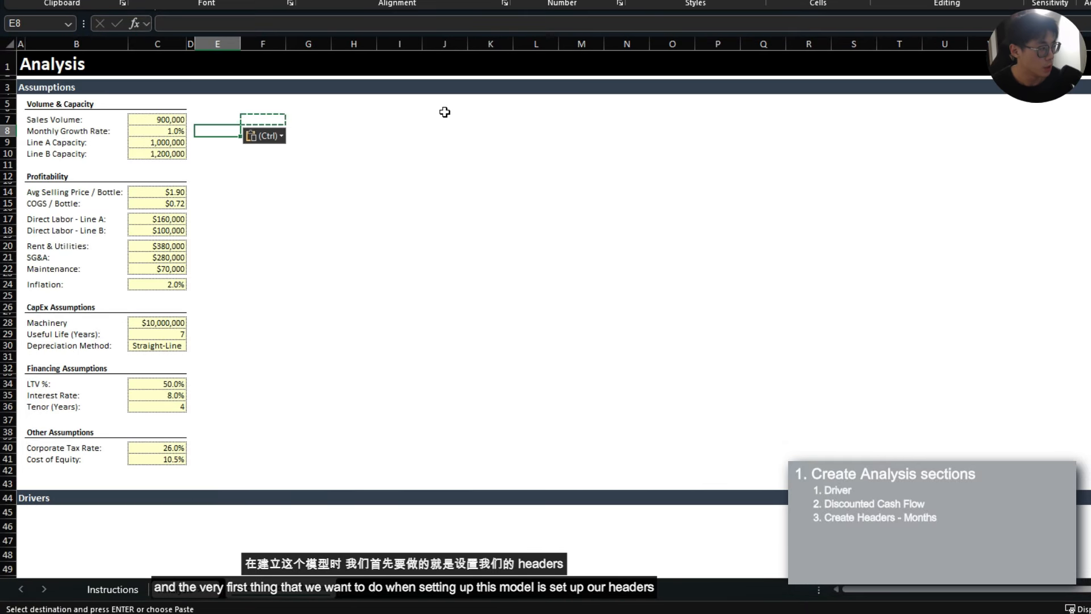
key("Escape")
- Insert two rows above the Assumptions header to make room for timeline headers
scroll(425, 127, "down", 7)
left_click(212, 301)
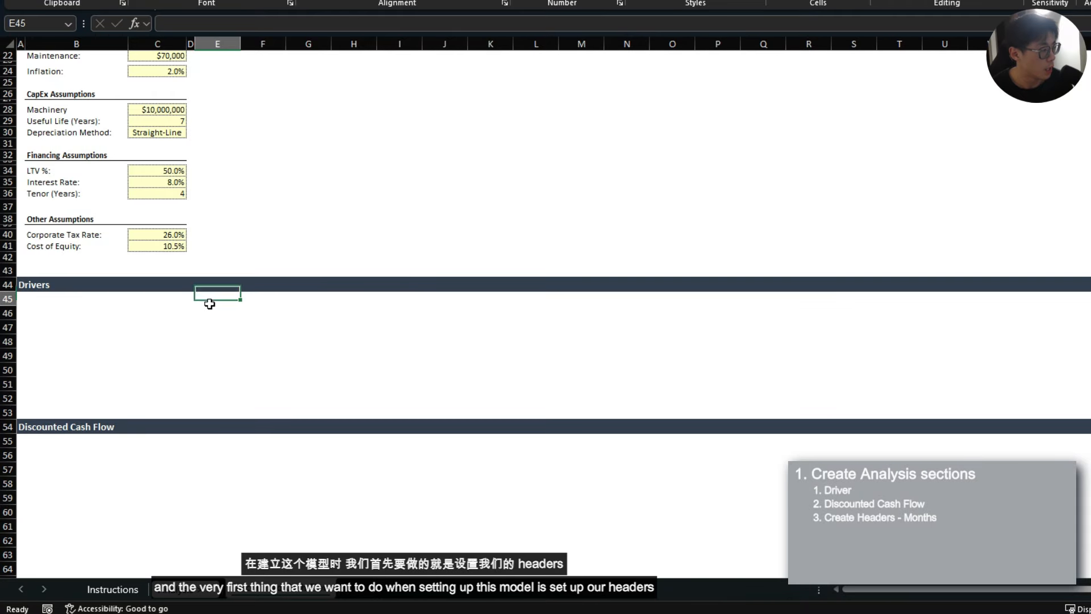
scroll(227, 98, "up", 7)
left_click(217, 89)
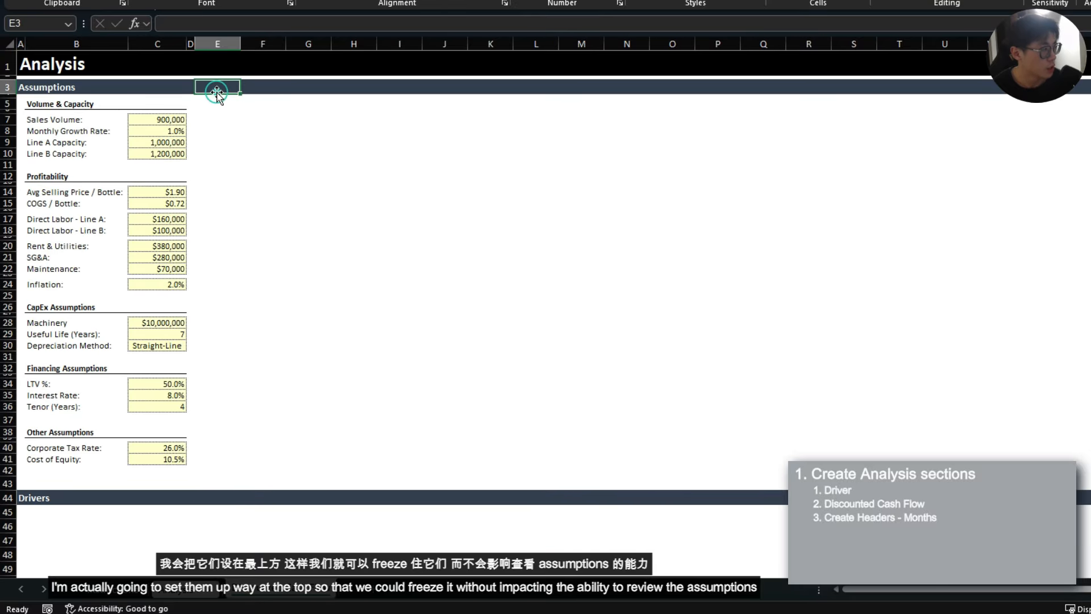
key("alt+i")
key("r")
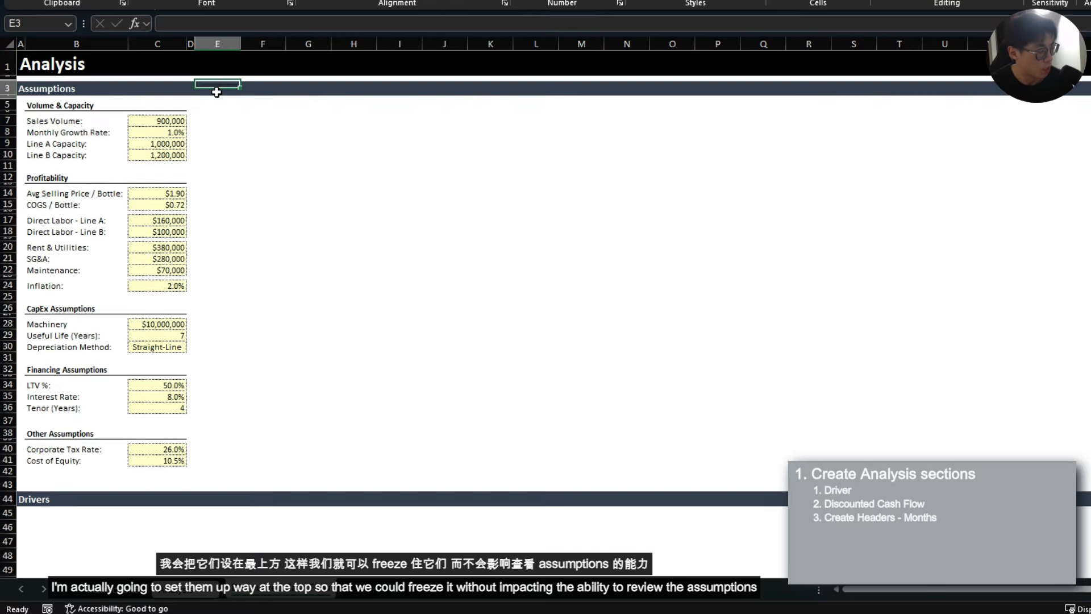
key("alt+i")
key("r")
key("Down")
key("Up")
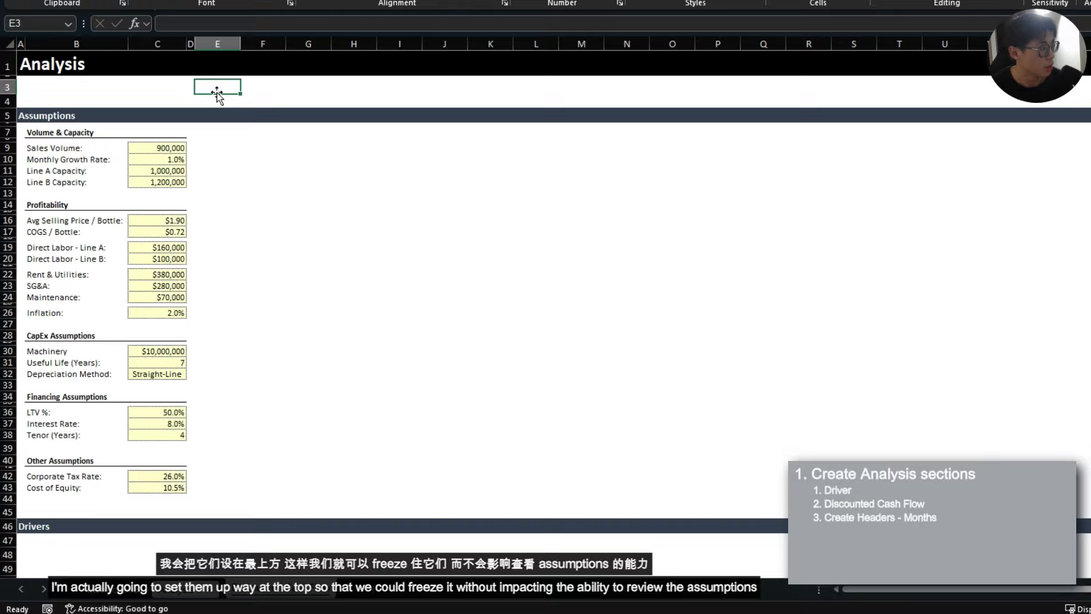
scroll(227, 267, "down", 3)
scroll(223, 297, "up", 3)
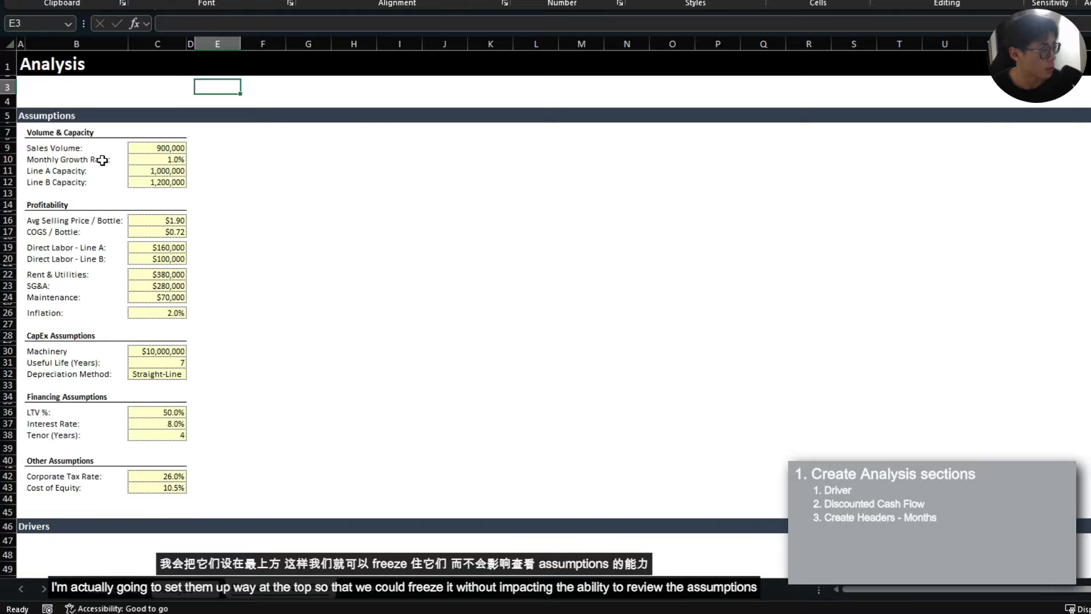
left_click_drag(79, 147, 75, 337)
- Enter the timeline headers Month 0 in F3 and Month 1 in G3
left_click(213, 92)
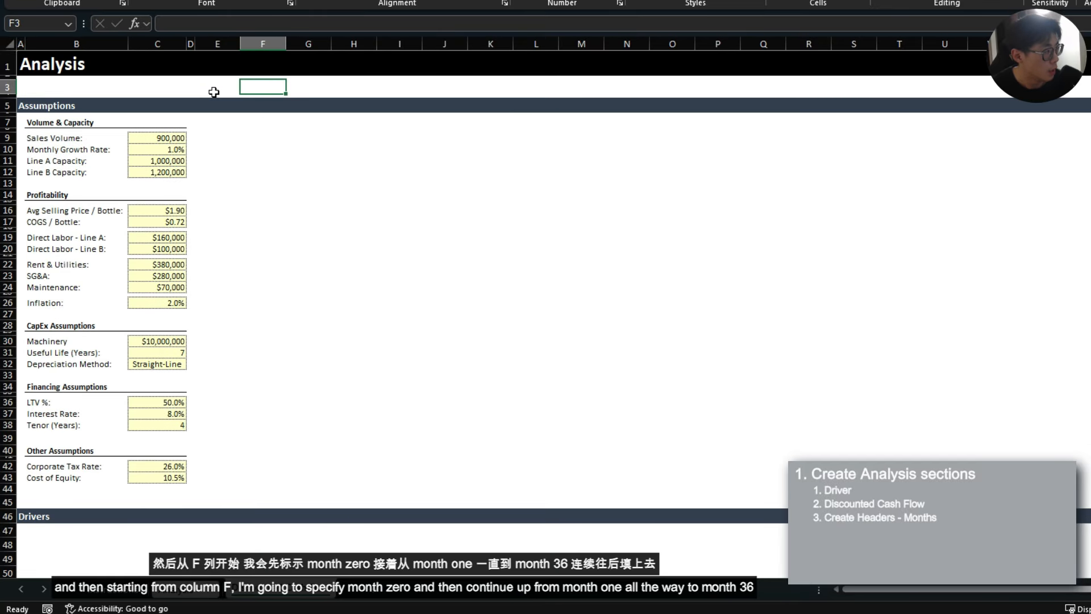
type("Month")
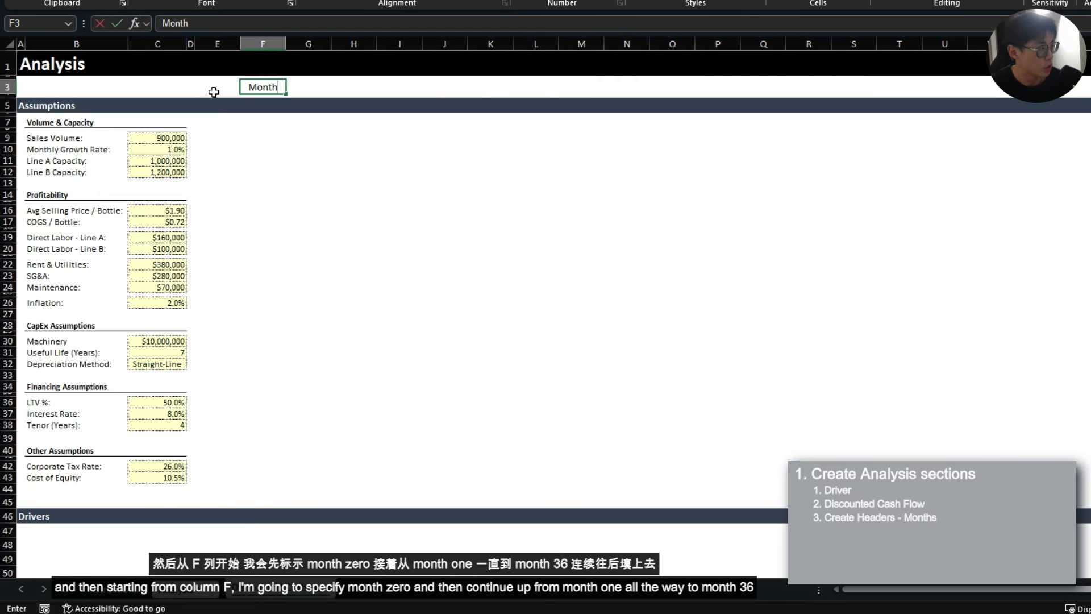
type(" 0")
key("Return")
key("Up")
key("ctrl+c")
key("Right")
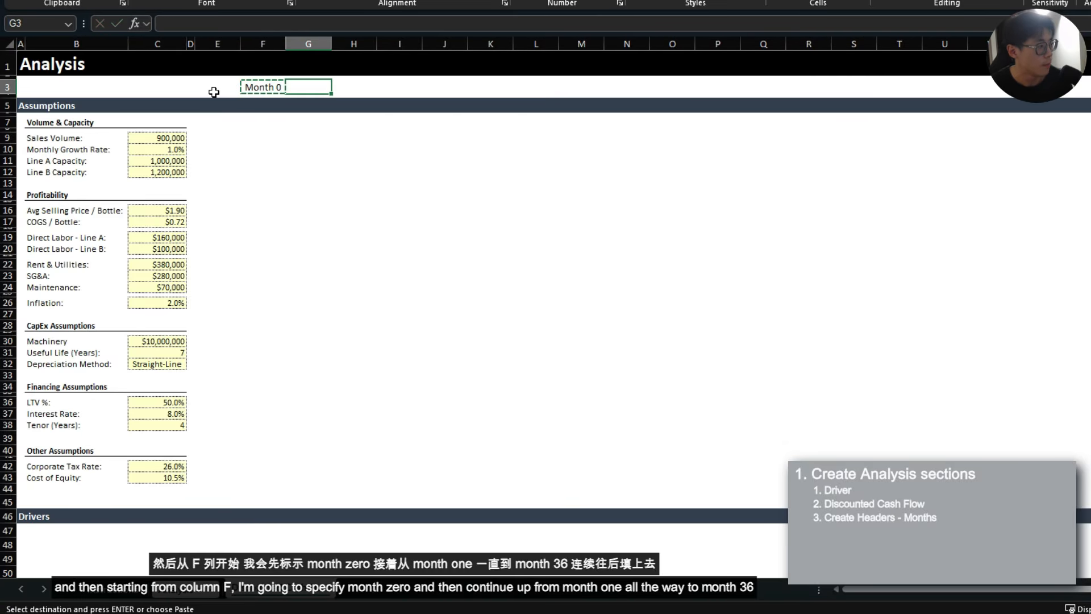
key("ctrl+v")
type("Month 1")
key("Return")
key("Up")
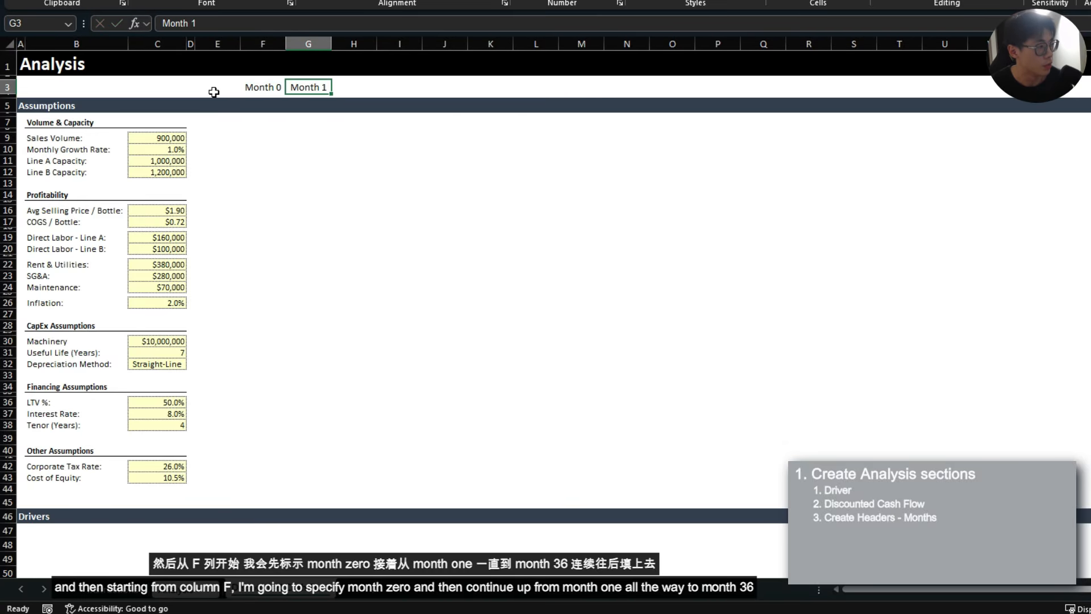
key("Right")
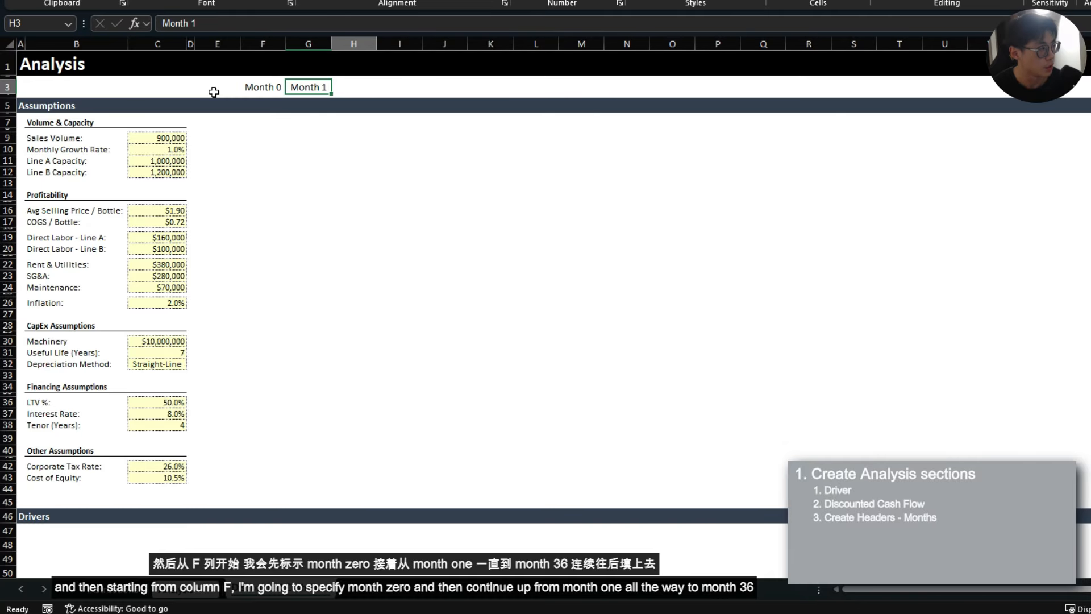
- Insert a row with autofit height above the month headers and enter 1 in G3
key("Left")
key("alt+h")
key("i")
key("r")
key("alt+h")
type("o")
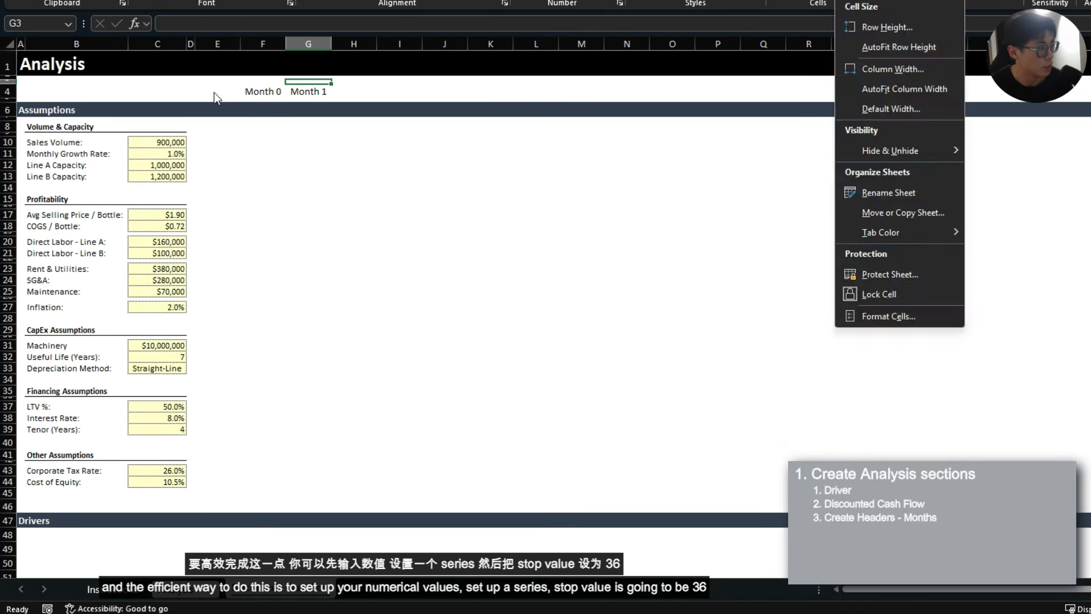
type("a1")
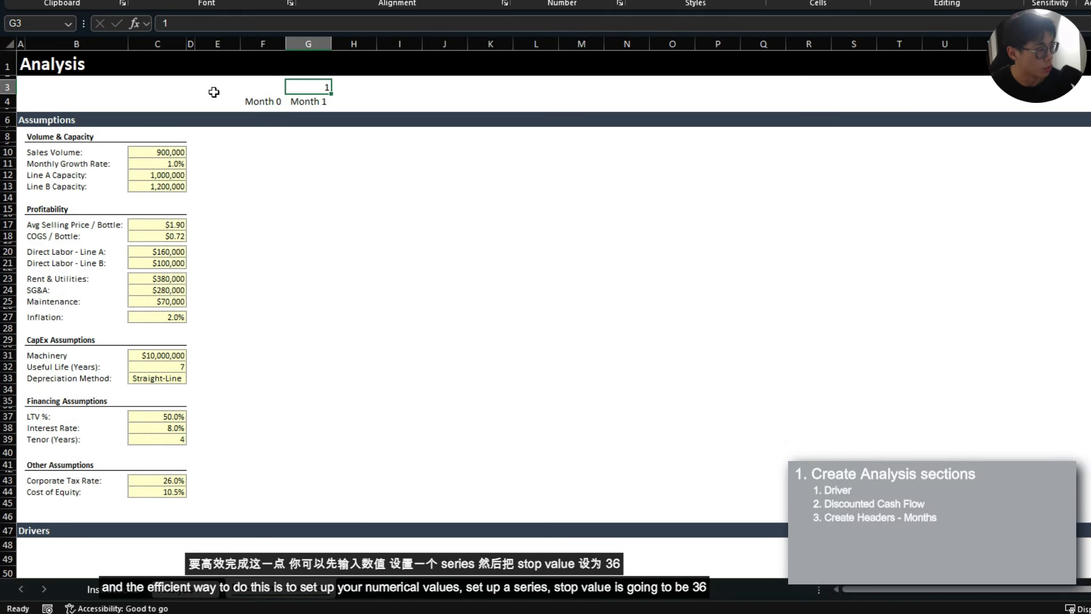
- Fill a linear series along row 3 from G3 with step value 1 and stop value 36
key("alt+h")
key("f")
key("i")
key("s")
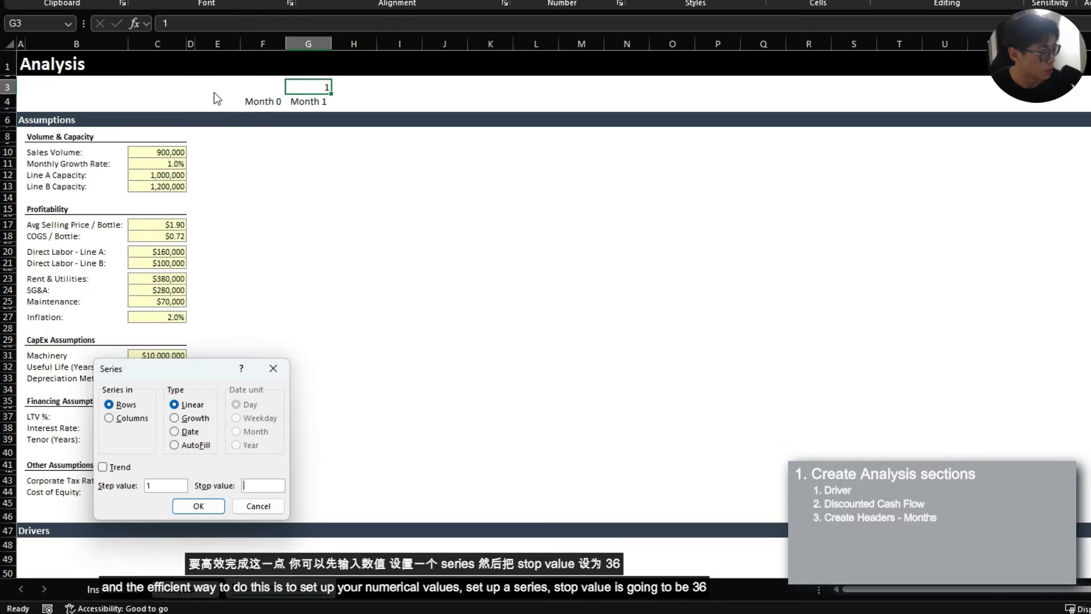
key("Return")
key("Down")
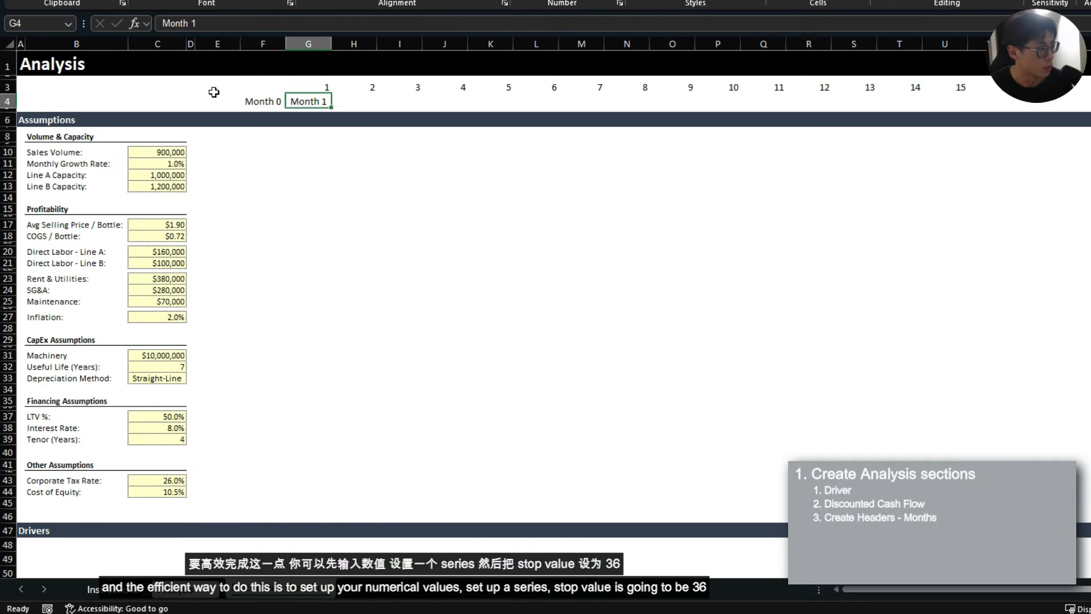
- Replace the Month 1 header in G4 with the formula ="Month "&G3
type("=")
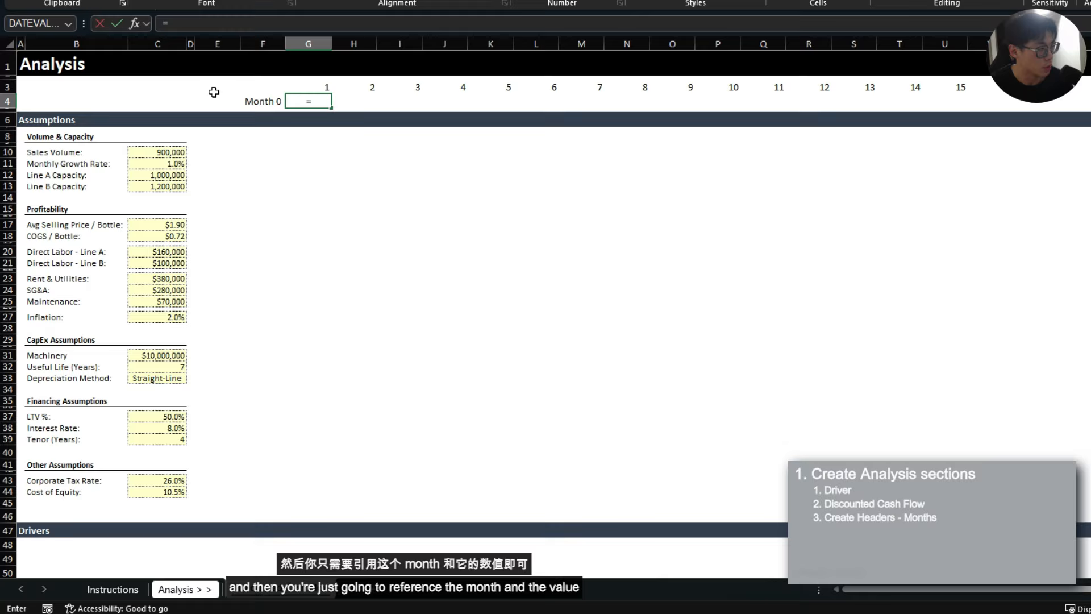
type("\"Month ")
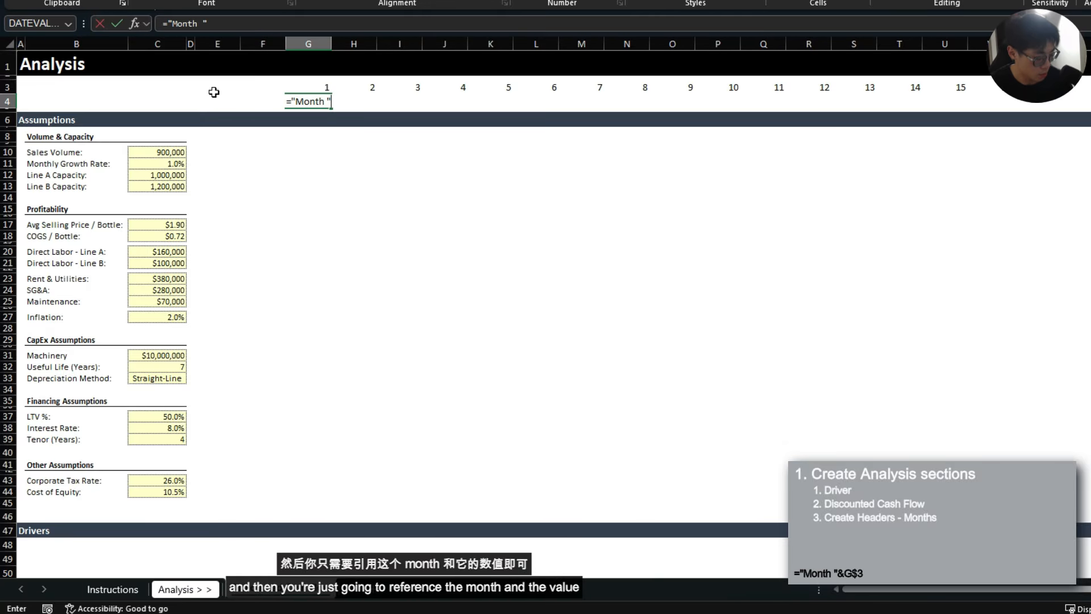
type("\"&")
key("Up")
key("Return")
- Copy the month label formula from G4 across row 4 through AP4 for Month 36
key("Up")
key("ctrl+c")
key("Up")
key("ctrl+Right")
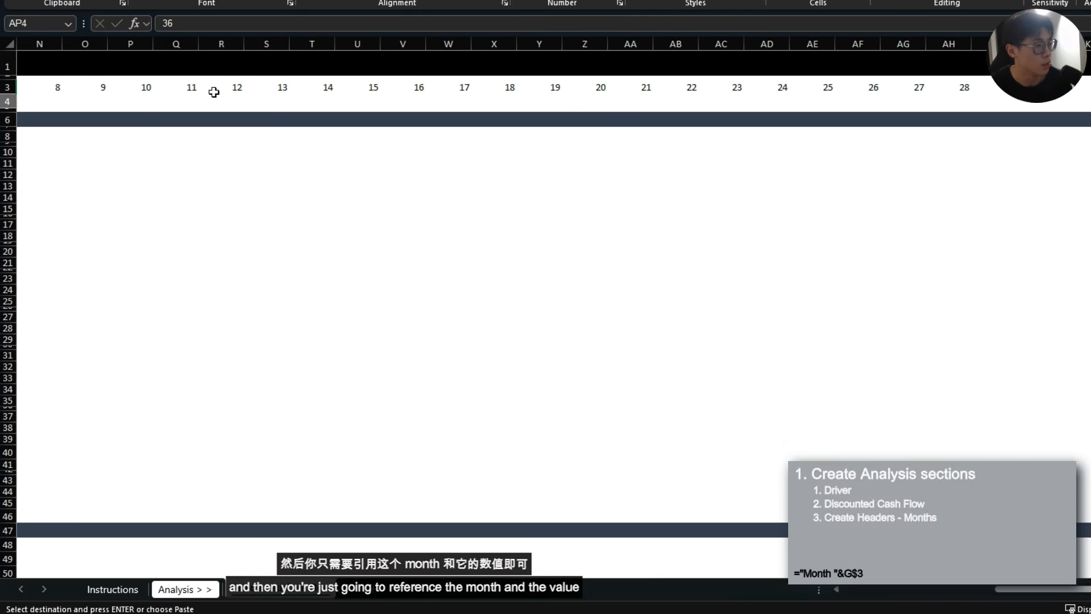
key("Down")
key("ctrl+shift+Left")
key("ctrl+v")
key("shift+Left")
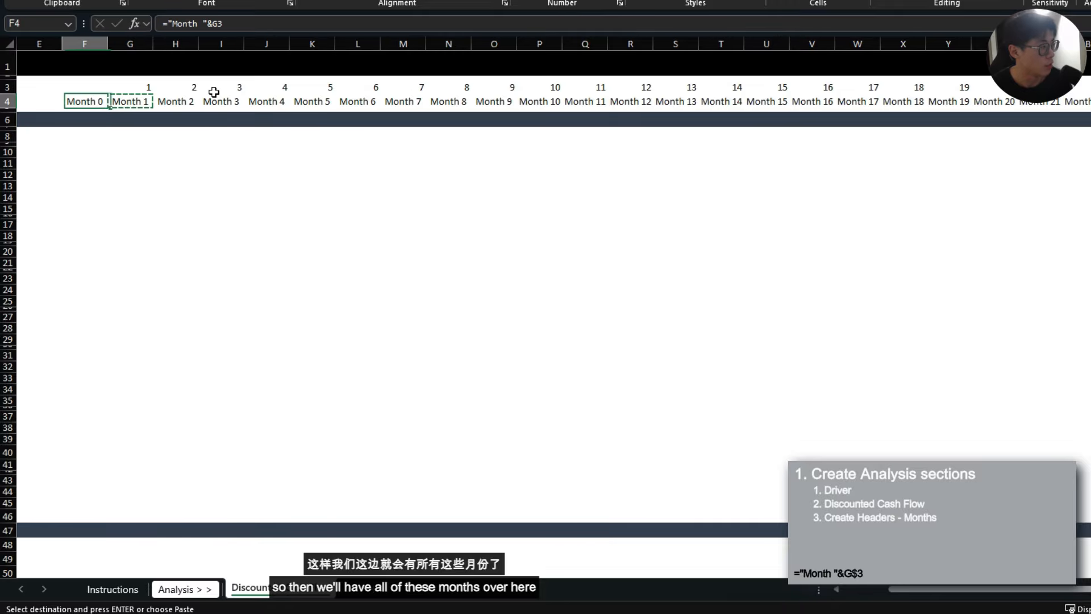
scroll(214, 92, "right", 4)
scroll(214, 92, "left", 4)
key("Escape")
key("Right")
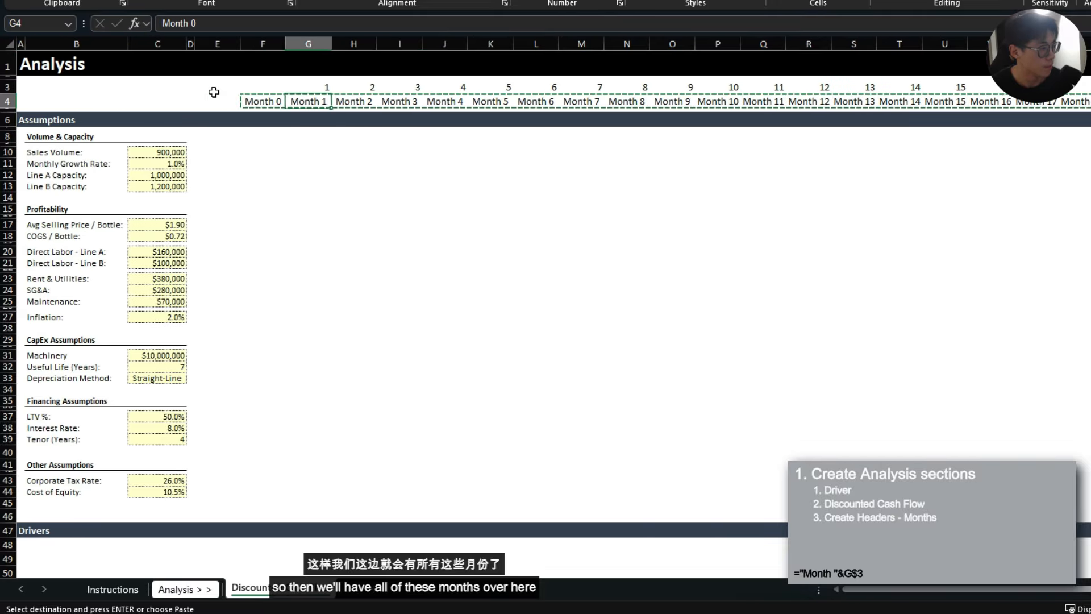
- Format the timeline with centred italic numbers in row 3, starting with 0 in F3, and bold white month headers on dark blue fill
key("Up")
key("Left")
key("ctrl+shift+Right")
key("ctrl+shift+Right")
key("ctrl+BackSpace")
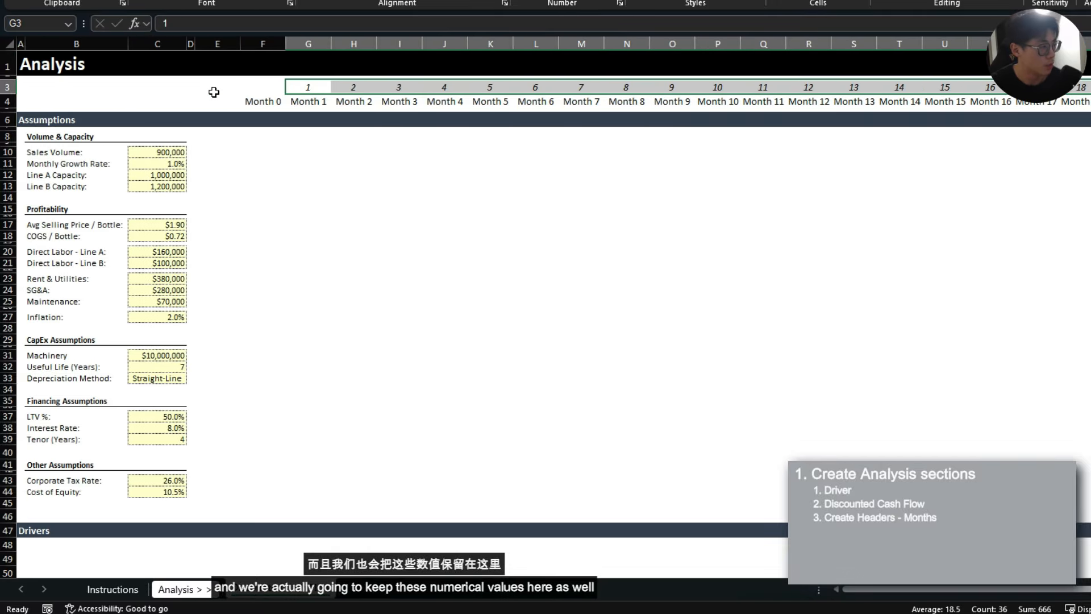
key("alt+h")
key("a")
key("c")
key("ctrl+i")
key("Right")
key("Left")
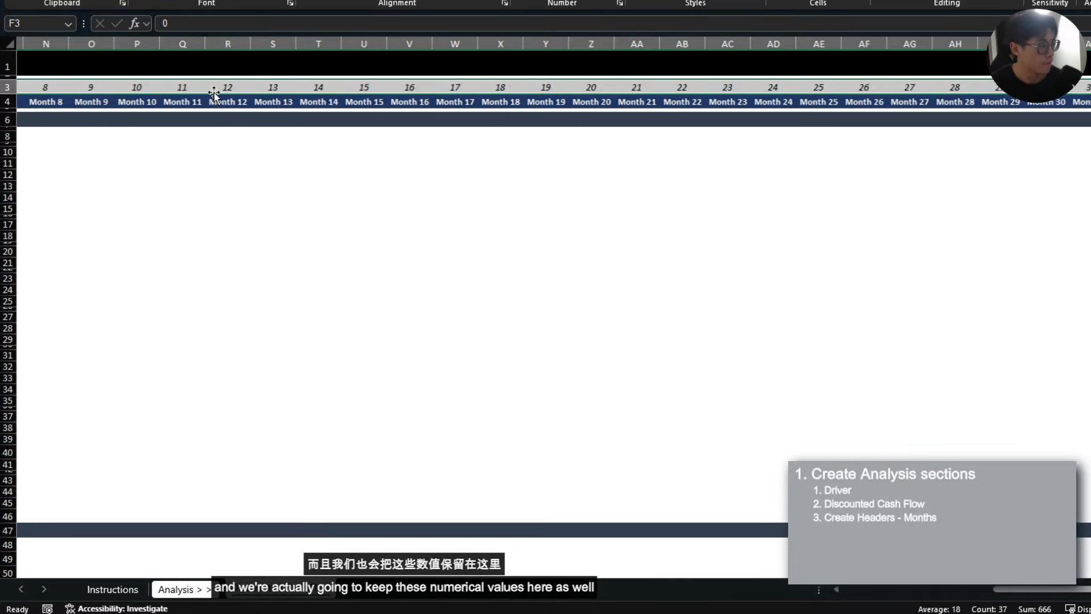
- Freeze the panes at A5 so the title and month header rows stay in view
left_click(224, 109)
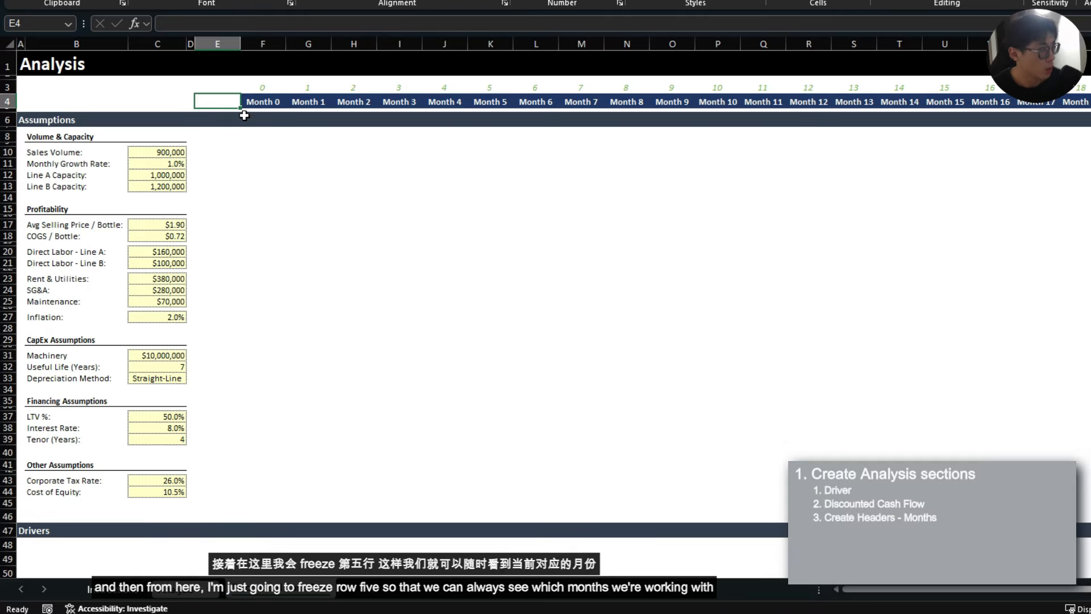
key("Home")
key("alt+w")
key("f")
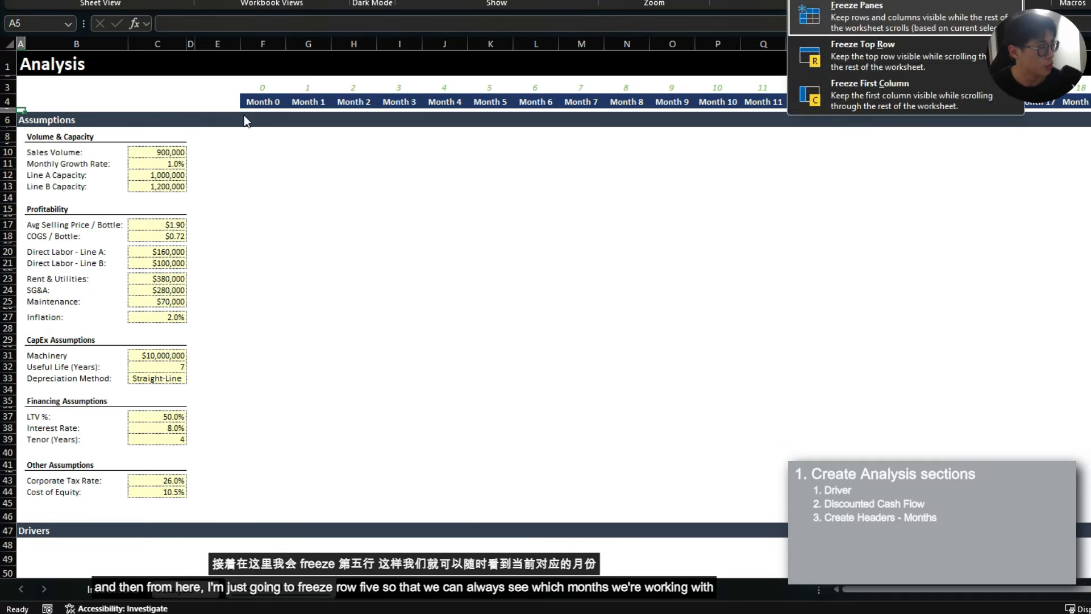
key("f")
key("Right")
scroll(284, 176, "down", 12)
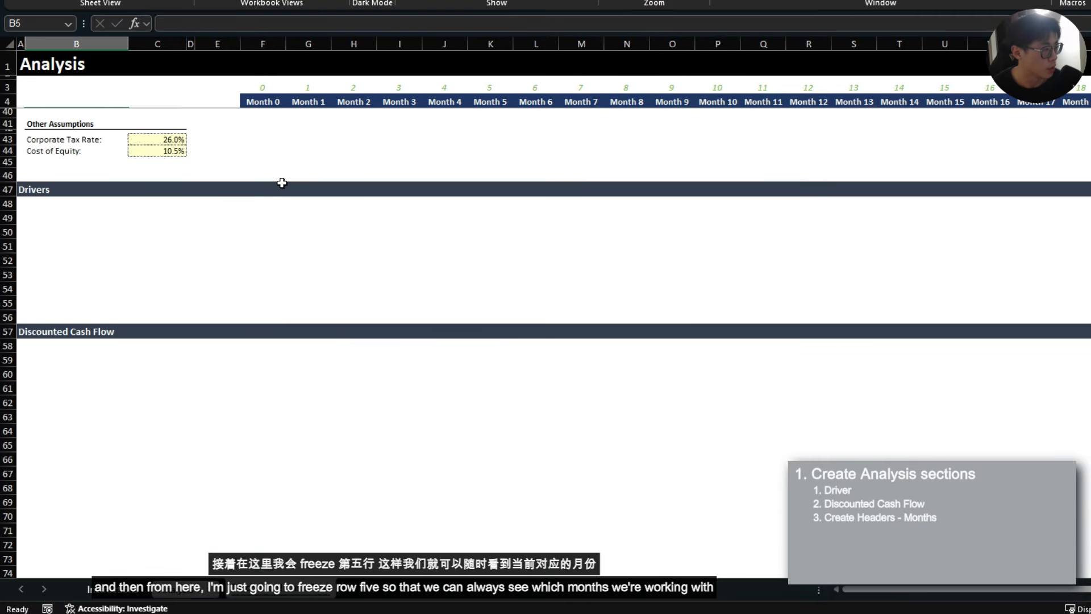
left_click(272, 102)
left_click(263, 232)
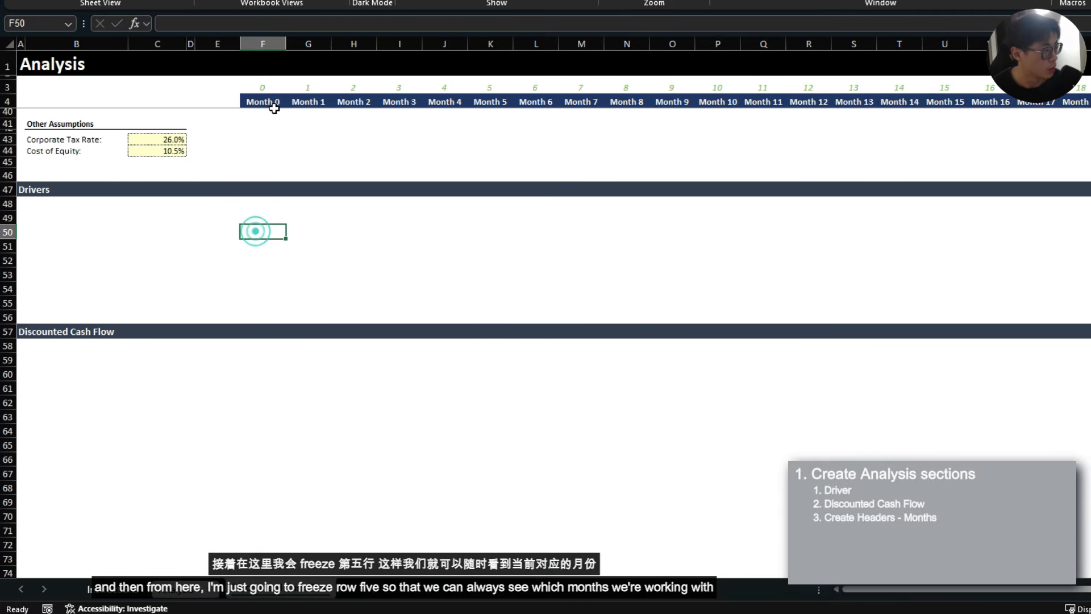
left_click_drag(271, 102, 490, 103)
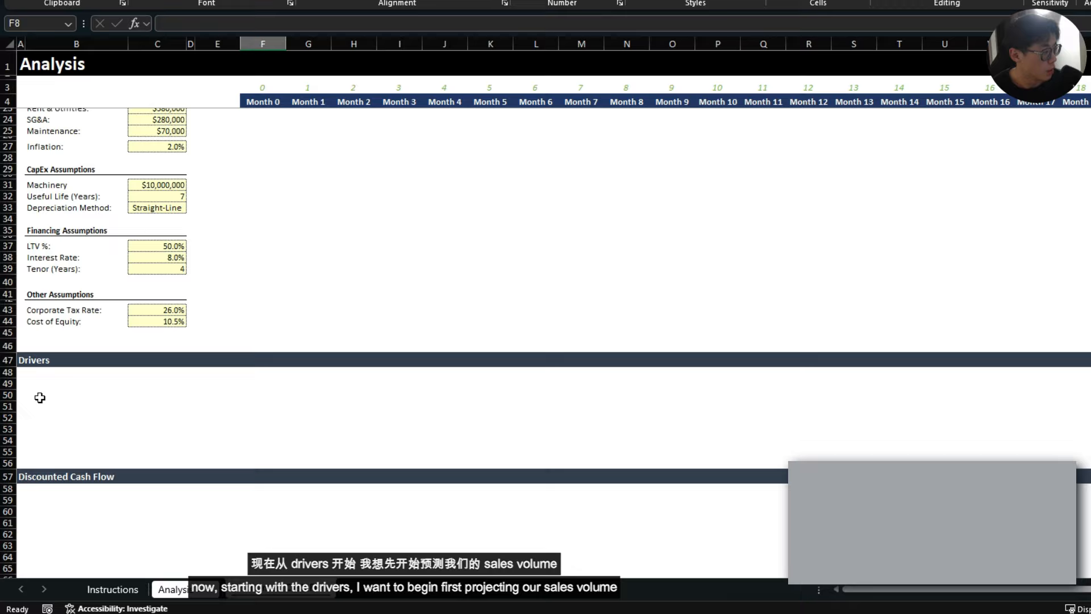
- Set the height of spacer row 48 below the Drivers header to 5
left_click(42, 382)
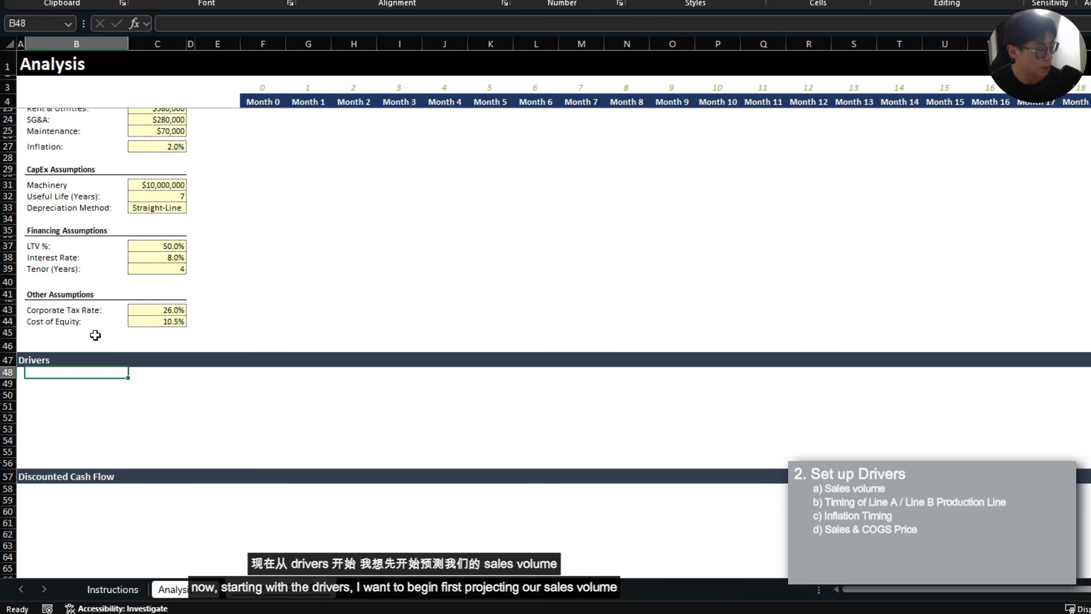
key("alt+h")
type("oh5")
key("Return")
key("Down")
- Enter the bold label Sales Volume in B49 under the Drivers header
scroll(94, 335, "up", 6)
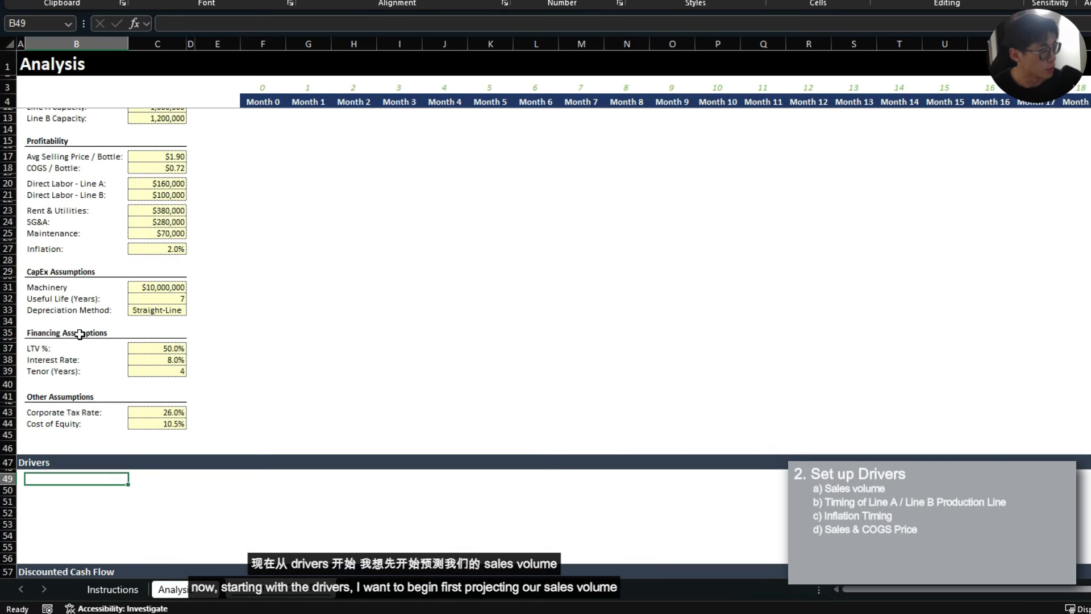
left_click(120, 177)
left_click_drag(120, 177, 97, 187)
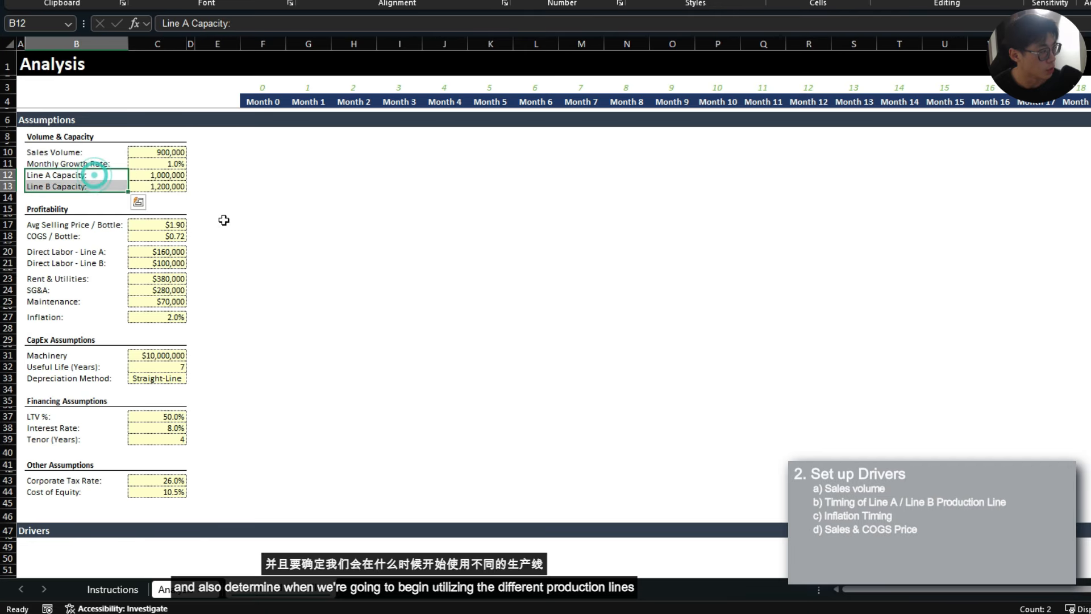
scroll(248, 259, "down", 4)
left_click(66, 411)
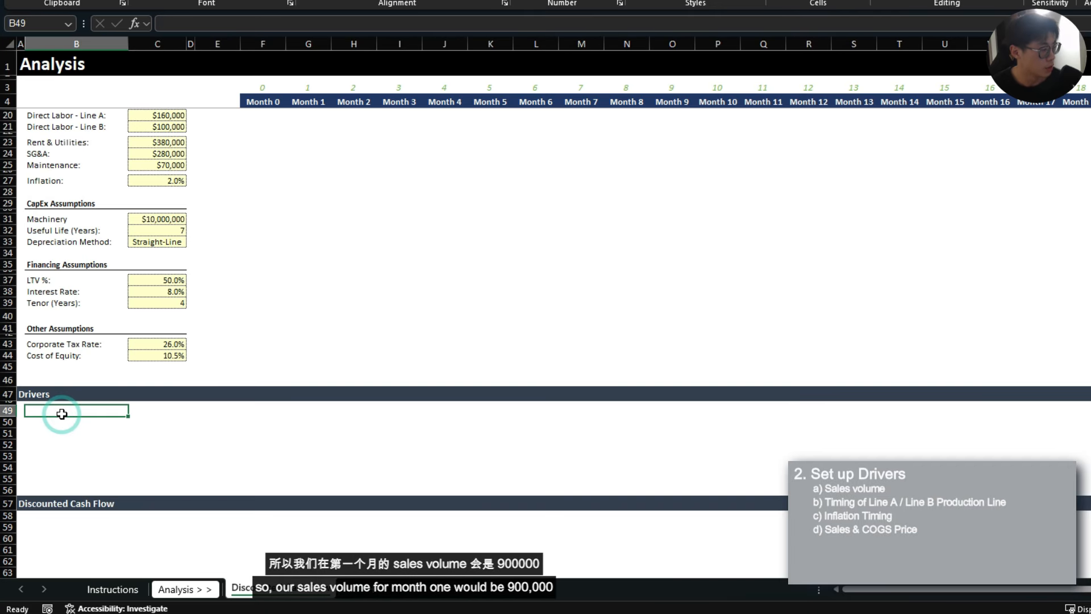
type("Sales Volume")
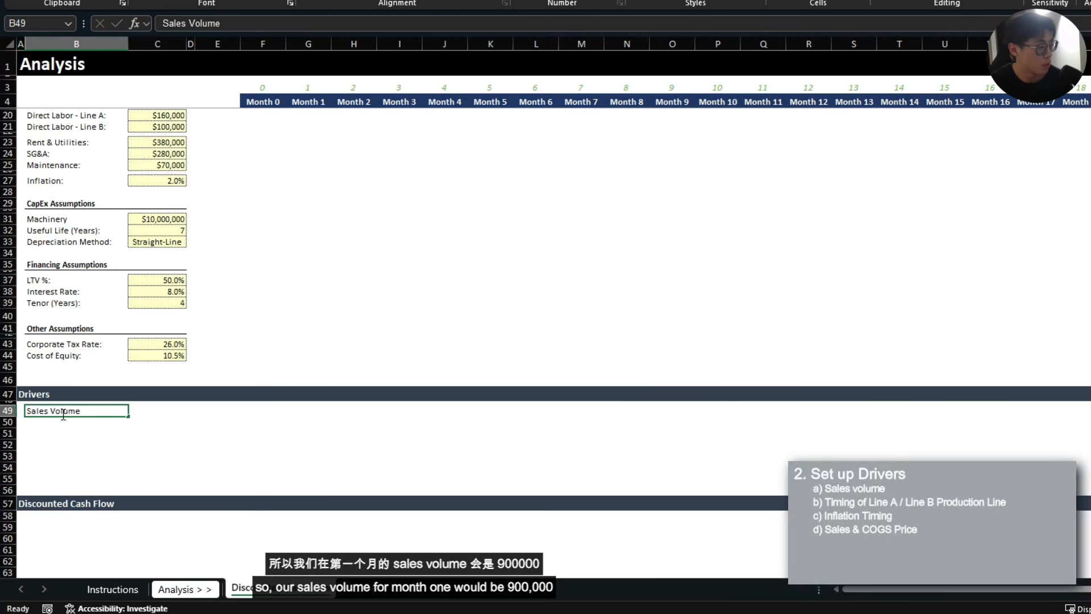
key("Tab")
key("Tab")
key("Tab")
key("Tab")
key("Tab")
- Link the Month 1 sales volume in G49 to the Sales Volume assumption with =$C$10
type("=")
scroll(62, 413, "up", 4)
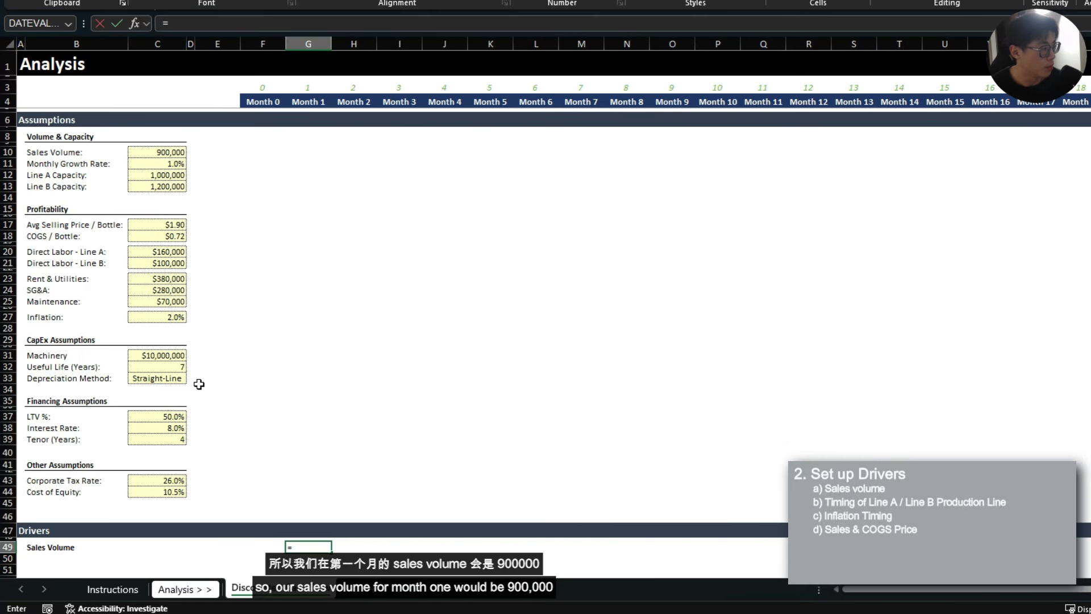
left_click(164, 152)
key("F4")
key("Return")
scroll(165, 151, "down", 2)
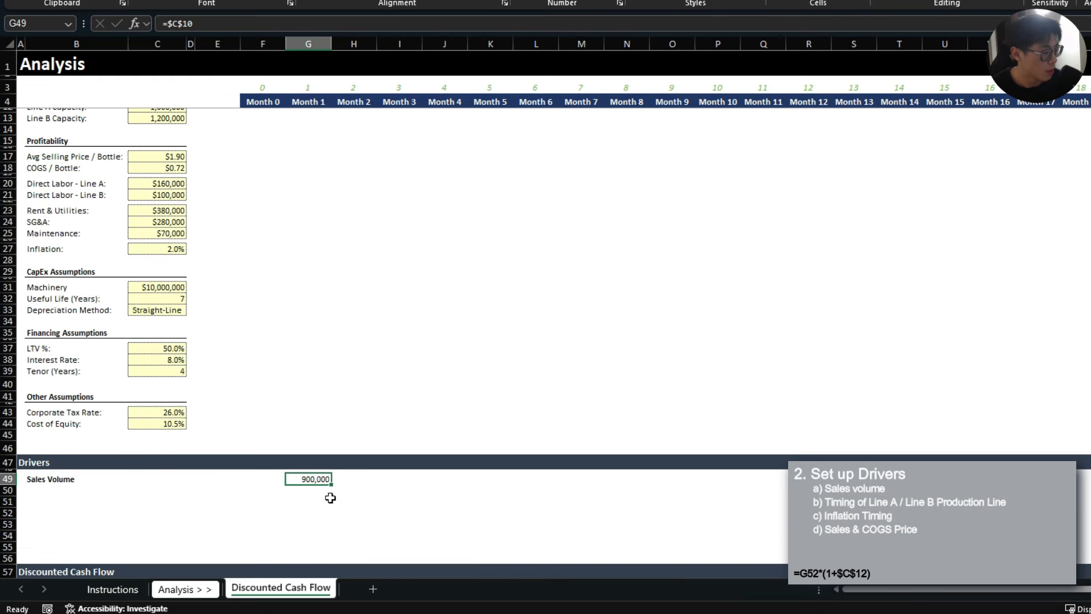
- Enter =G49*(1+$C$11) in H49 to grow the Month 2 sales volume by the monthly growth rate
left_click(318, 479)
key("ctrl+c")
key("Right")
key("ctrl+v")
type("=")
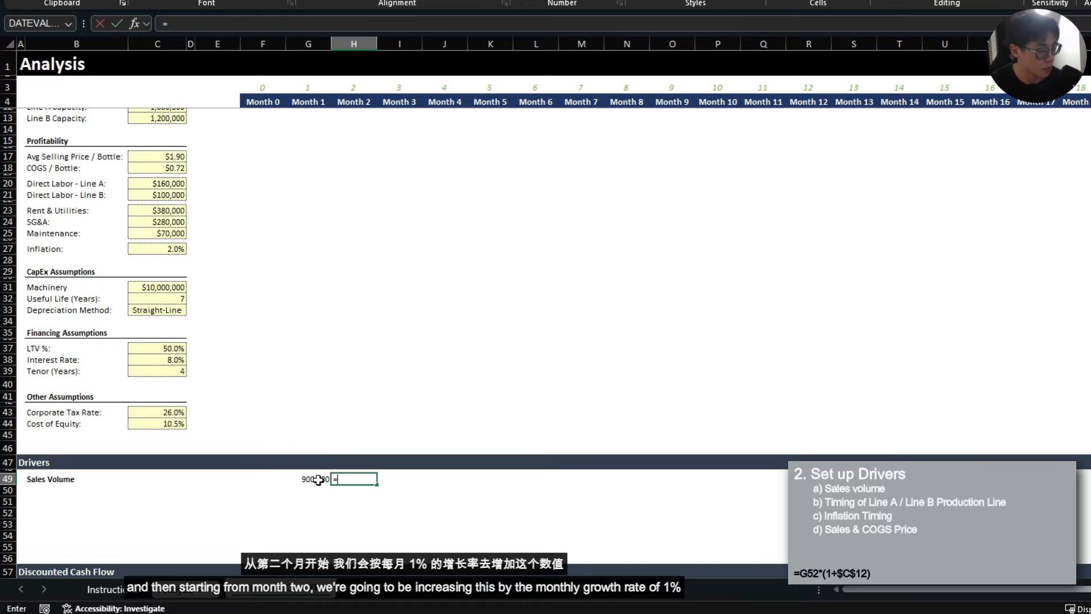
left_click(318, 479)
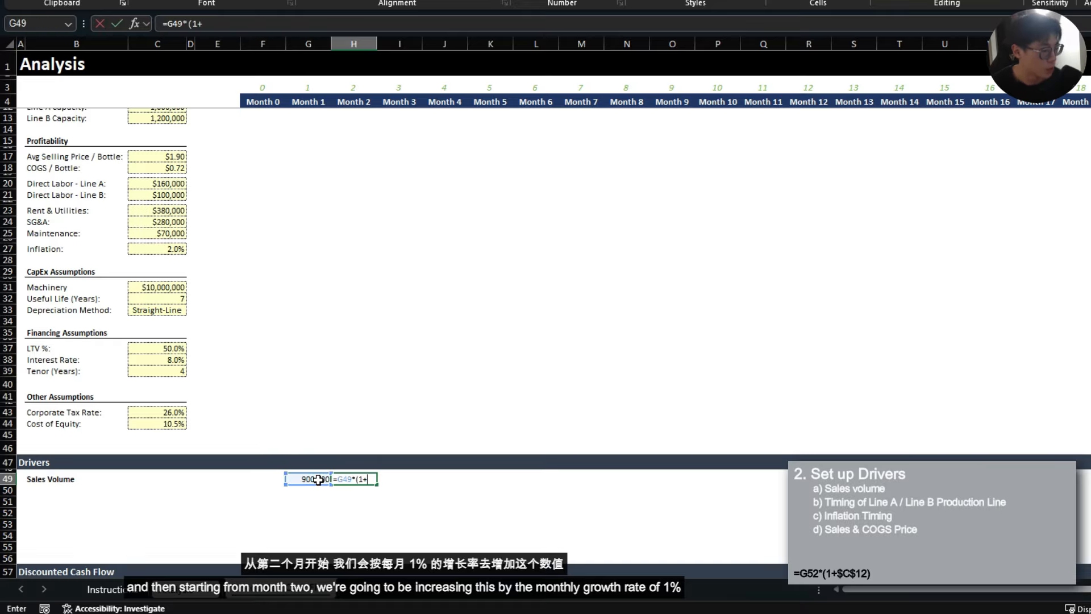
scroll(361, 287, "up", 2)
type("*(1+")
left_click(151, 165)
key("F4")
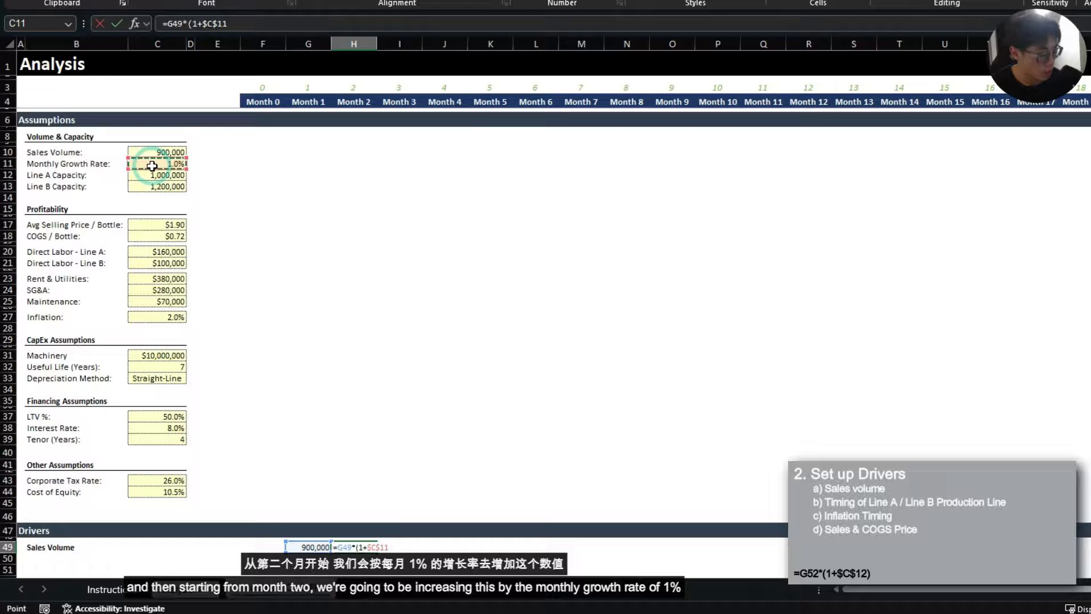
type(")")
key("Return")
- Copy the sales volume growth formula from H49 across row 49 through Month 36
key("Up")
key("ctrl+c")
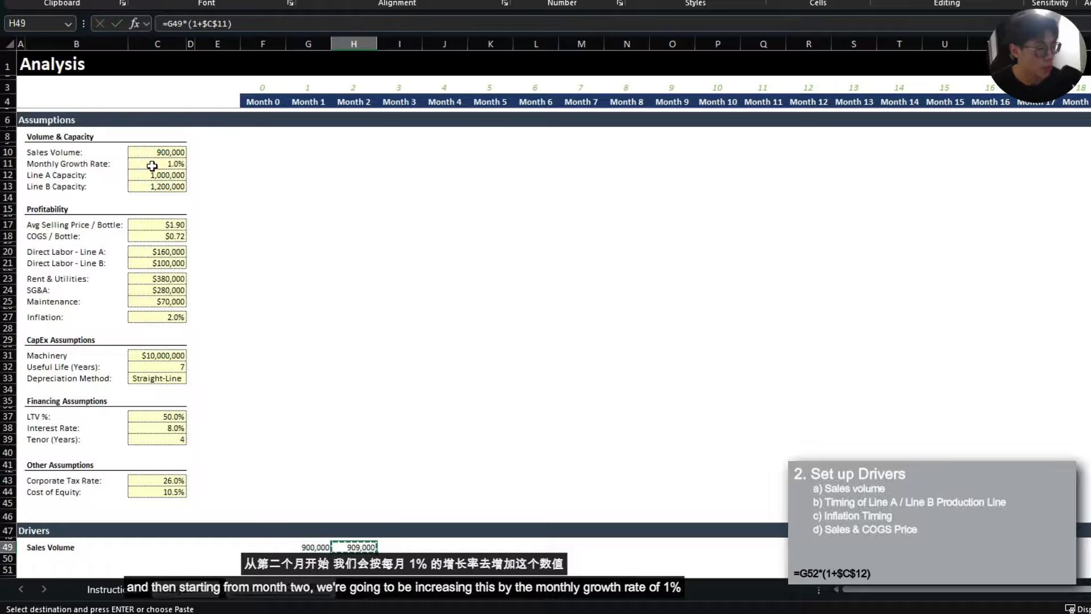
key("shift+Right")
key("shift+Right")
key("shift+Right")
key("shift+Right")
key("shift+Right")
key("shift+Right")
key("shift+Right")
key("shift+Right")
key("shift+Right")
key("shift+Right")
key("shift+Right")
key("shift+Right")
key("shift+Right")
key("shift+Right")
key("shift+Right")
key("shift+Right")
key("shift+Right")
key("shift+Right")
key("shift+Right")
key("shift+Right")
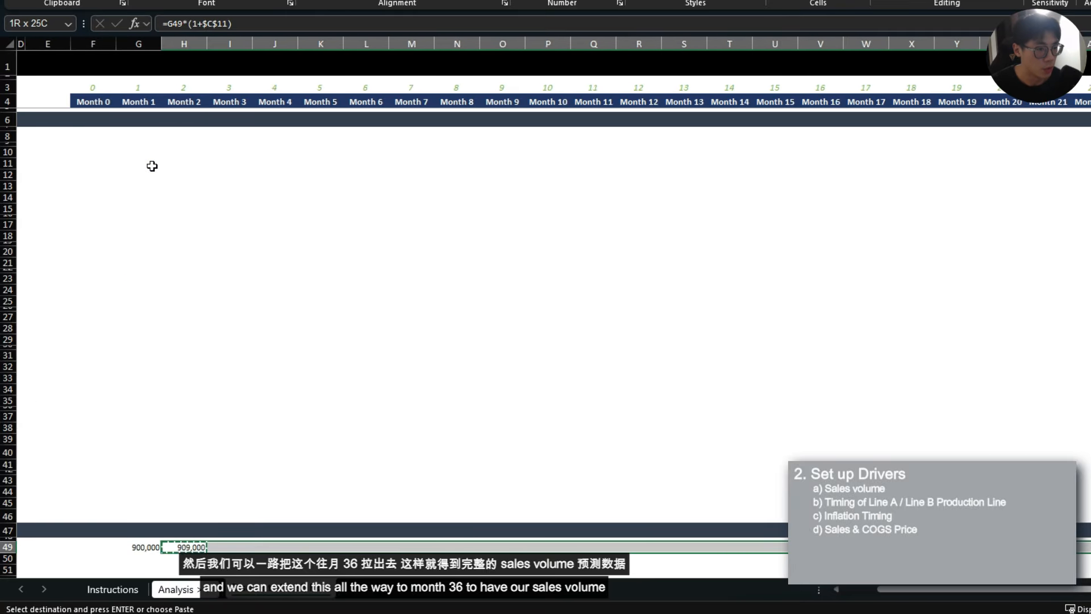
key("shift+Right")
key("shift+Right")
key("shift+Right")
key("shift+Right")
key("shift+Right")
key("shift+Right")
key("shift+Right")
key("shift+Right")
key("shift+Right")
key("shift+Right")
key("shift+Right")
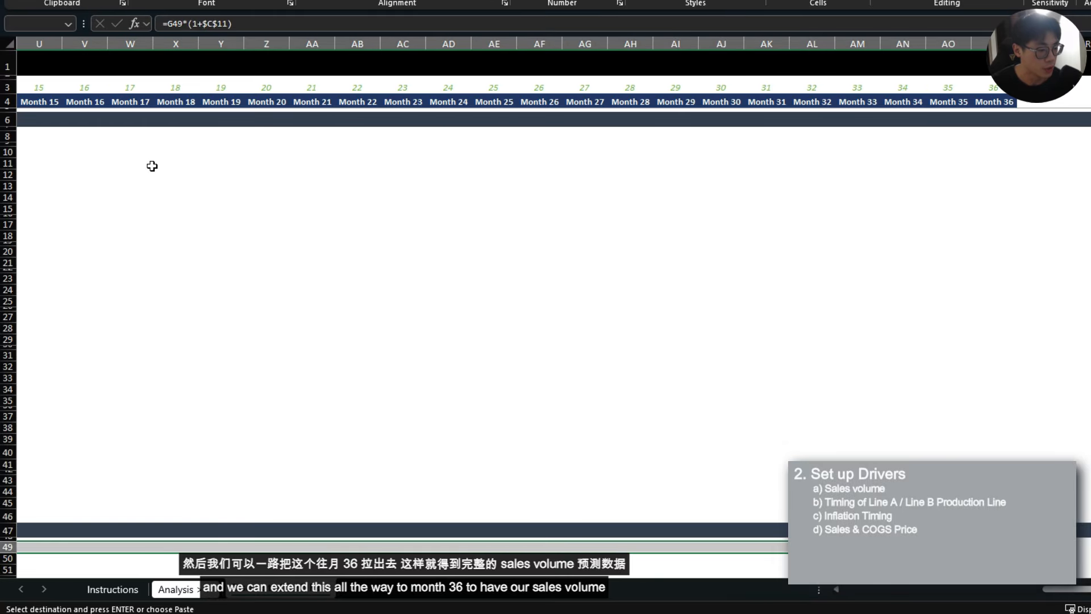
key("ctrl+v")
- Review the Sales Volume row from Month 1 through the last projected month
key("ctrl+Left")
key("ctrl+Left")
key("ctrl+Left")
key("ctrl+Right")
key("ctrl+Right")
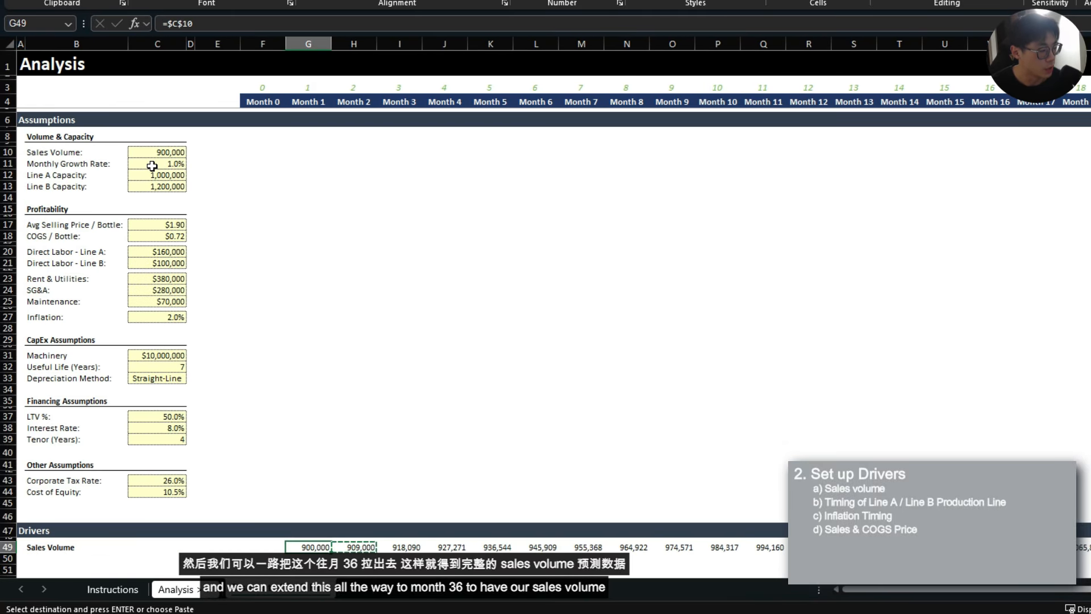
key("Escape")
key("ctrl+Right")
key("Right")
key("ctrl+Home")
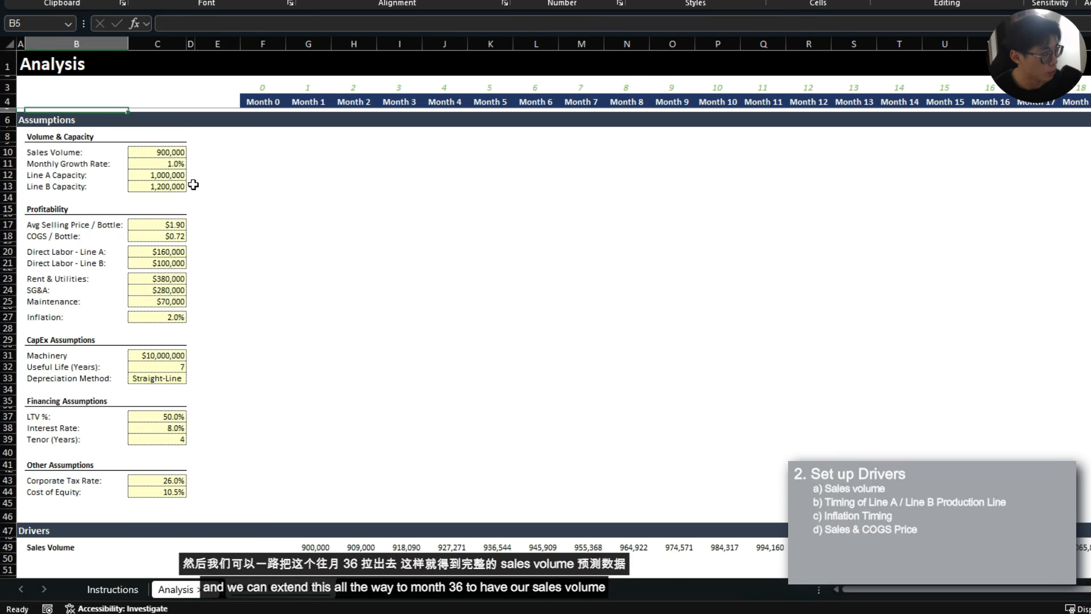
- Set the height of spacer row 50 below Sales Volume to 5
scroll(142, 455, "down", 3)
left_click(81, 457)
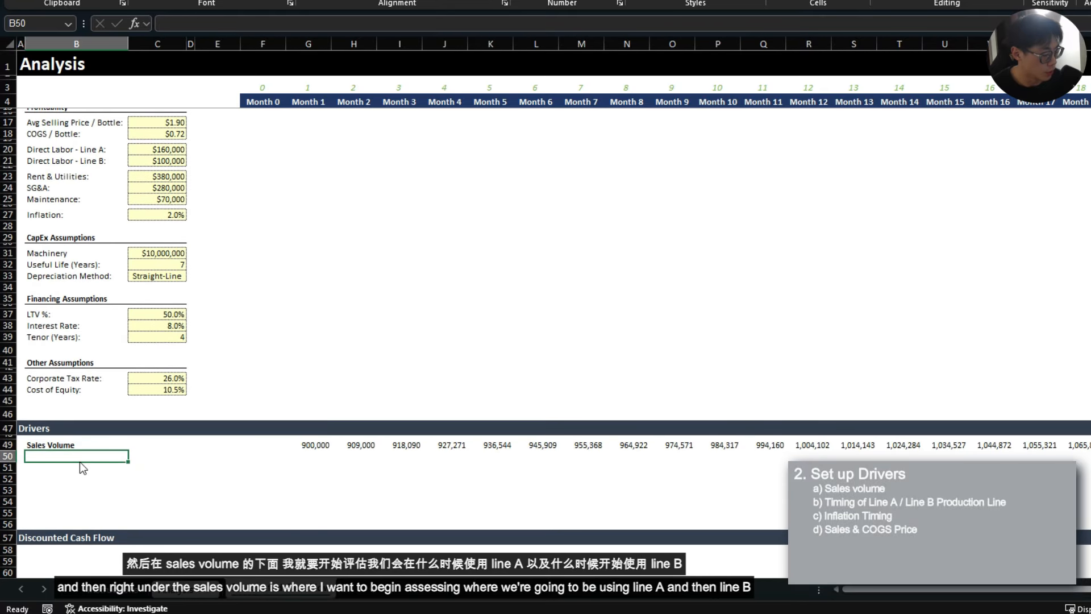
key("alt+h")
type("oh5")
key("Return")
key("Down")
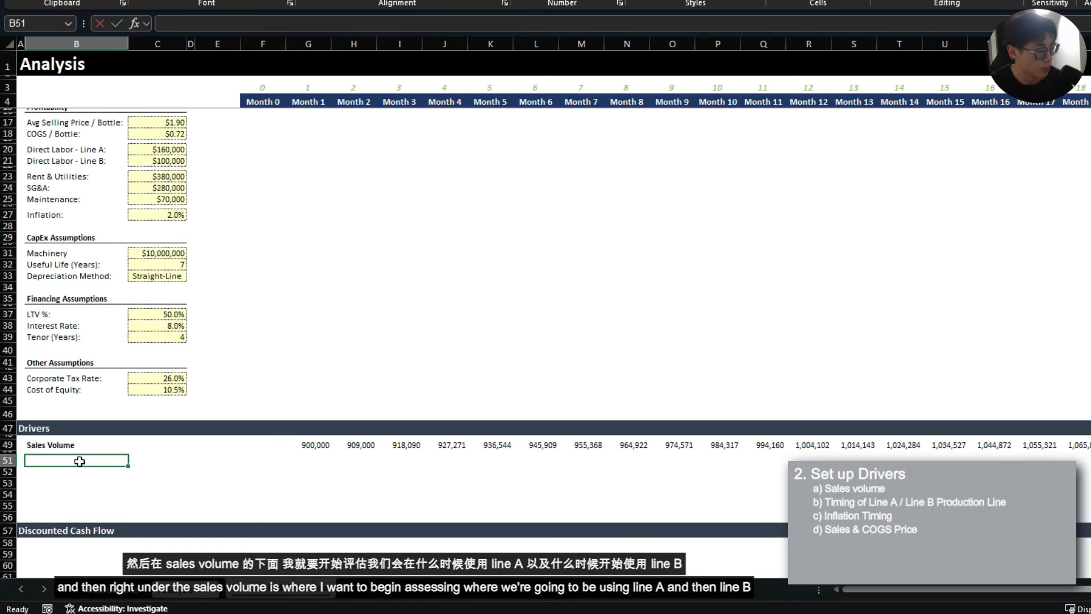
- Enter the bold labels Line A in B51 and Line B in B52
type("Line A")
key("Return")
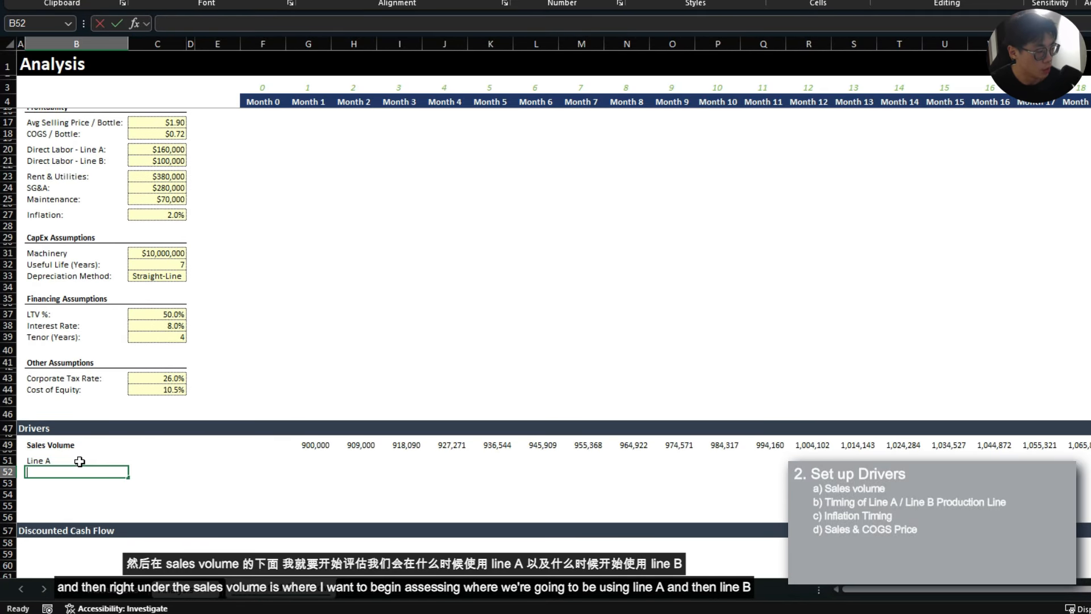
type("Line B")
key("Up")
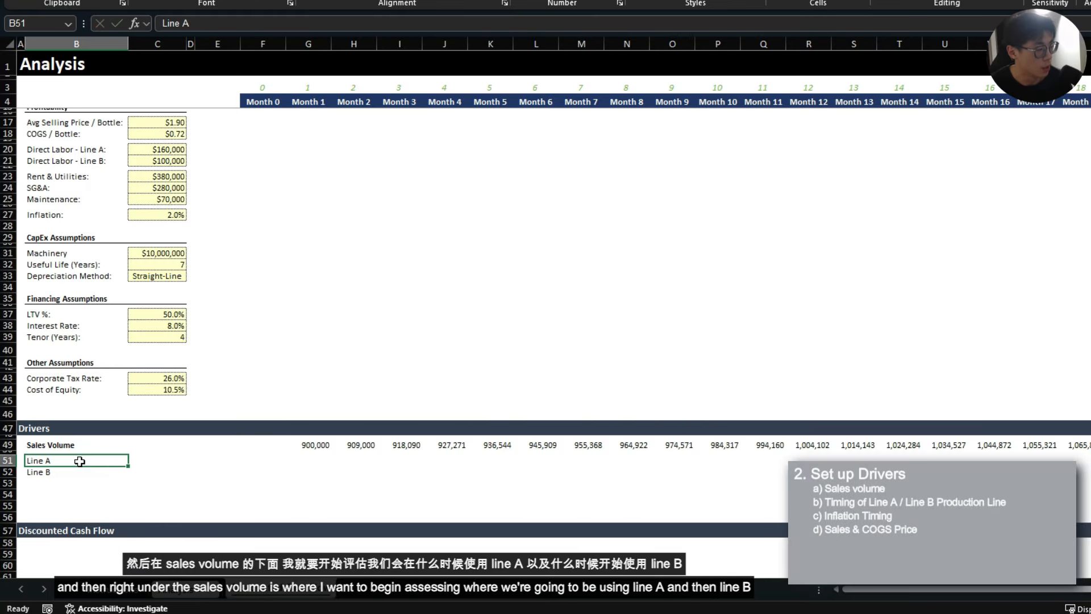
key("Right")
key("Right")
key("Right")
key("Left")
key("Left")
- Enter the Line A usage flag =IF(G49>0,1,0) in G51 for Month 1, centred and in italics
key("Right")
key("Right")
key("Right")
key("Right")
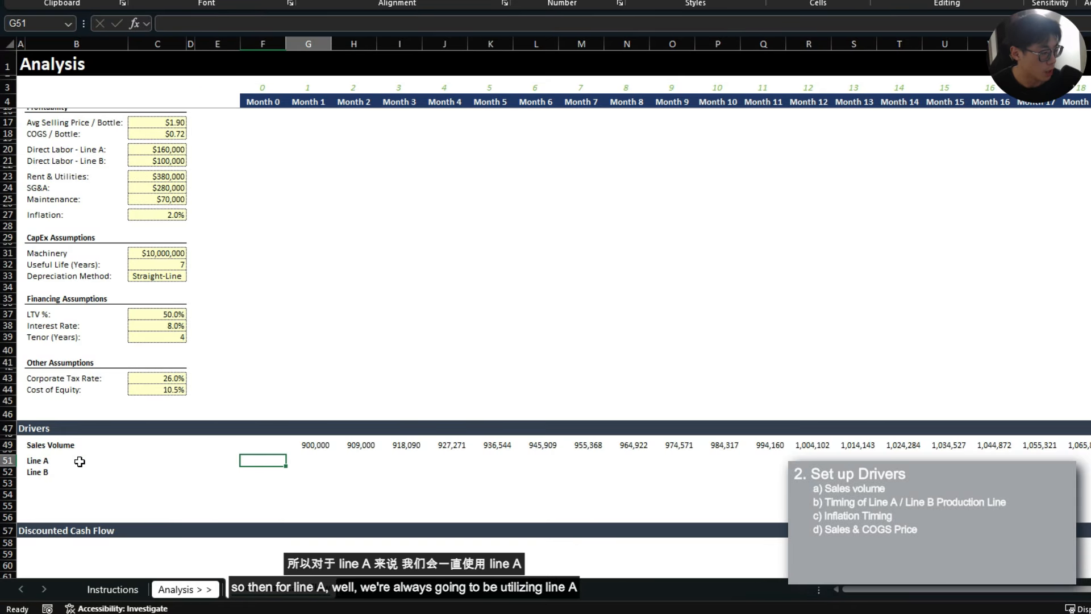
type("=")
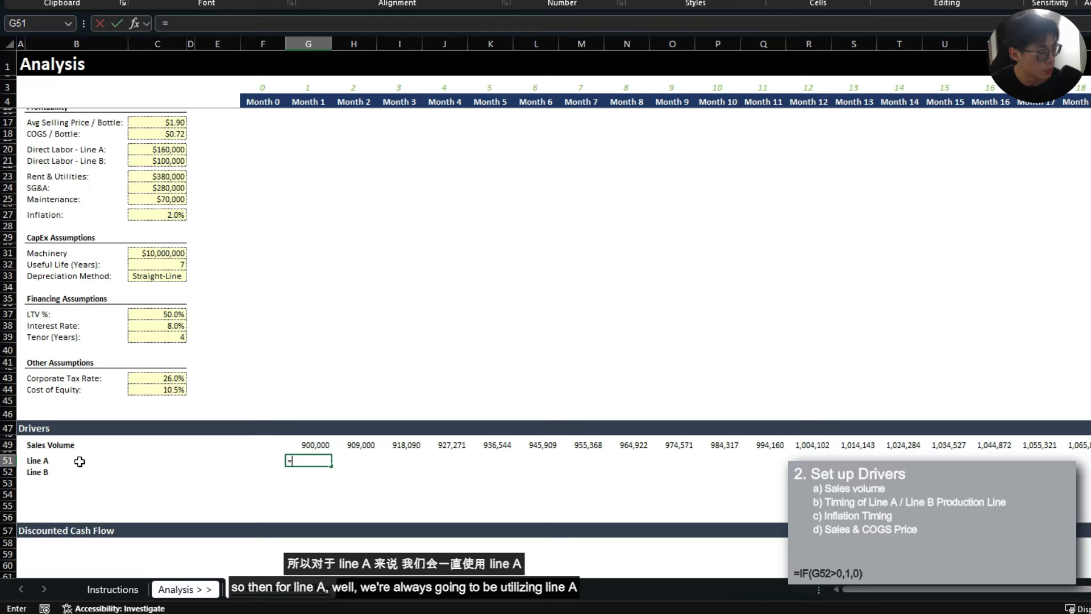
type("IF(")
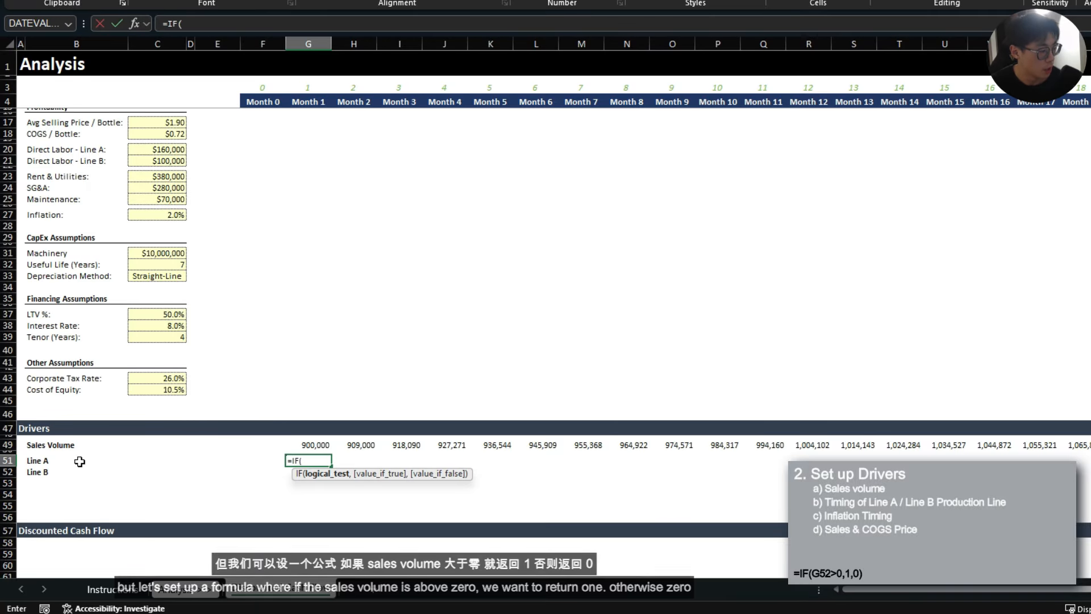
key("Up")
key("Up")
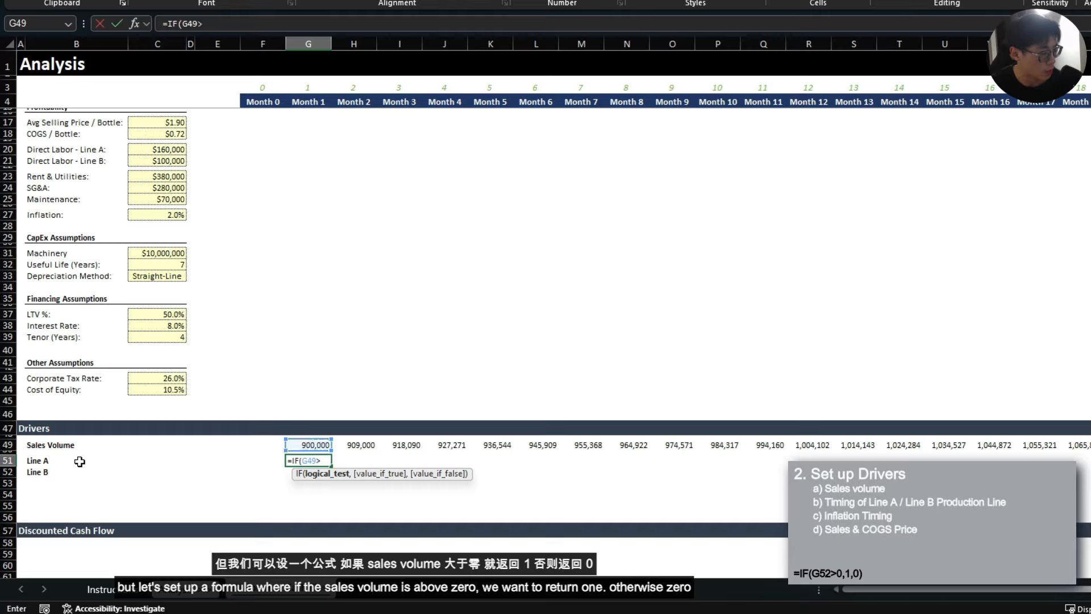
type(">0,1")
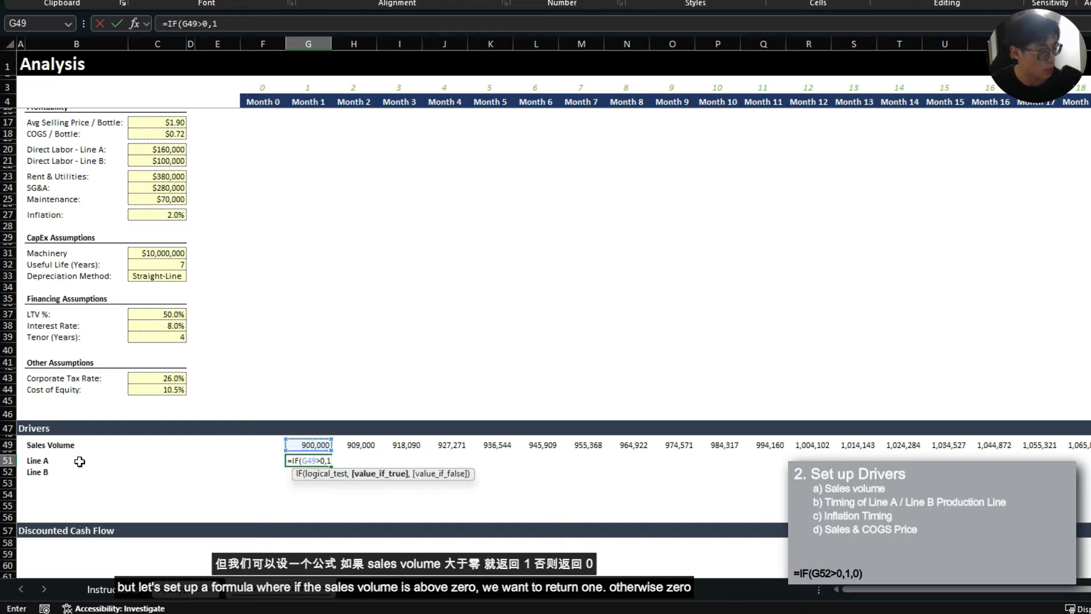
type(",")
type("0)")
key("ctrl+Return")
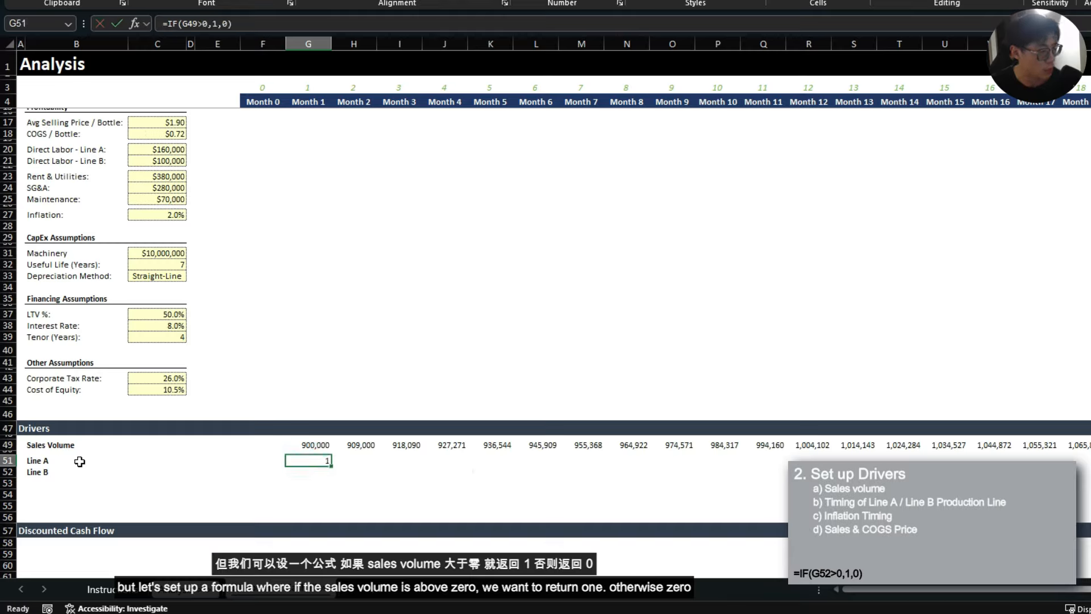
- Enter the Line B usage flag =IF(G49>$C$12,1,0) in G52, testing sales volume against Line A capacity
key("Down")
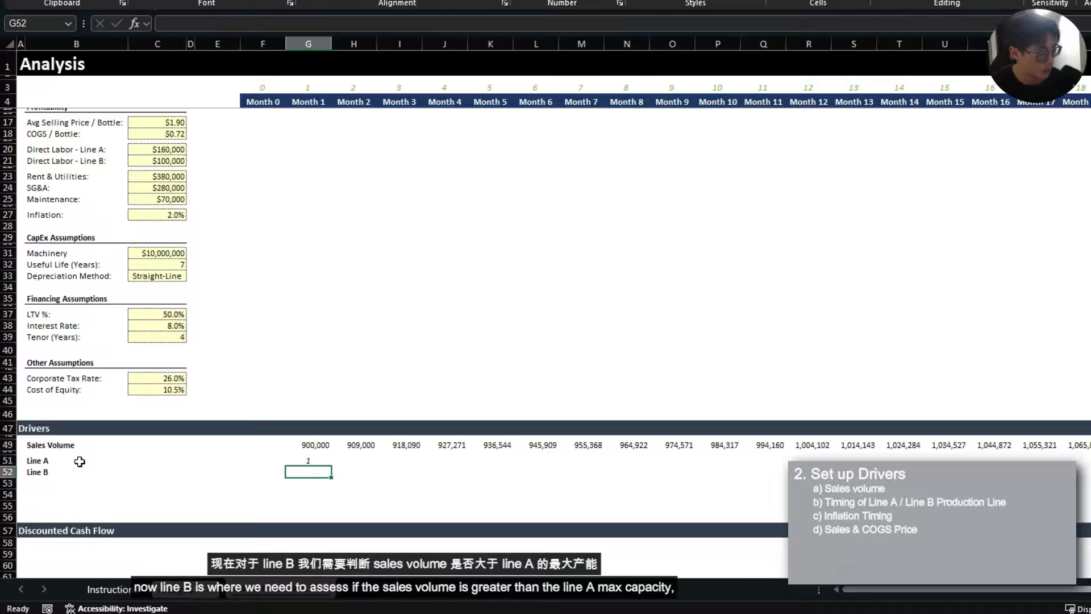
type("=IF(")
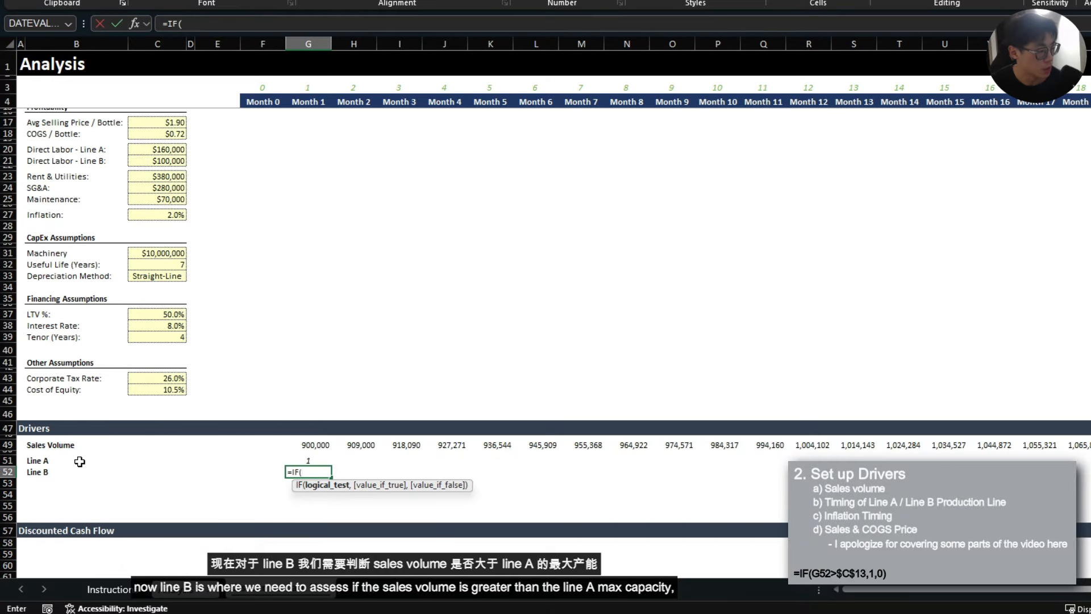
key("Up")
key("Up")
key("Up")
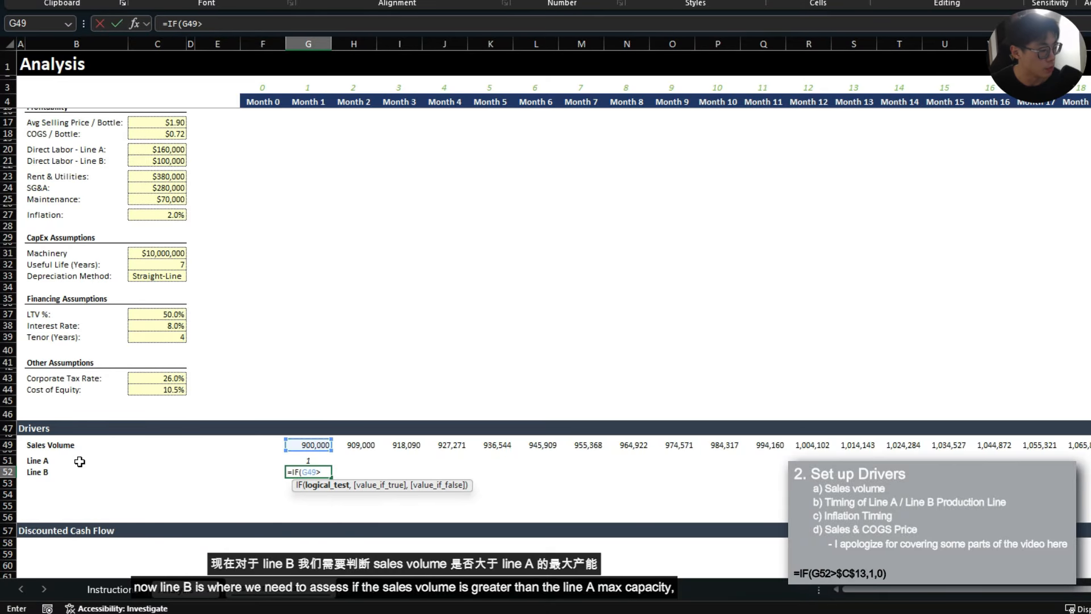
scroll(184, 421, "up", 3)
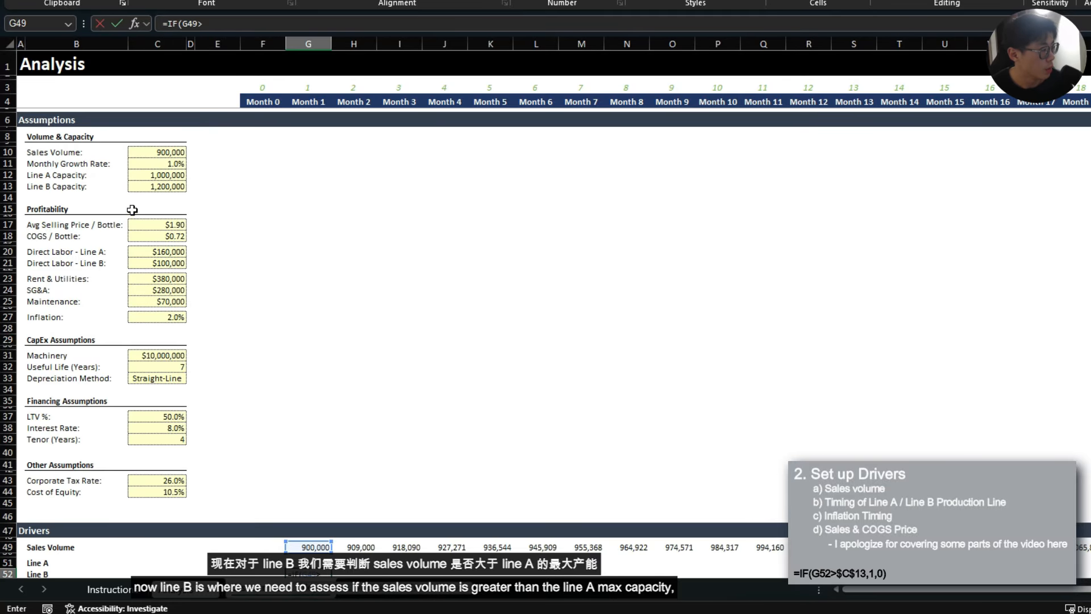
type(">")
left_click(150, 175)
key("F4")
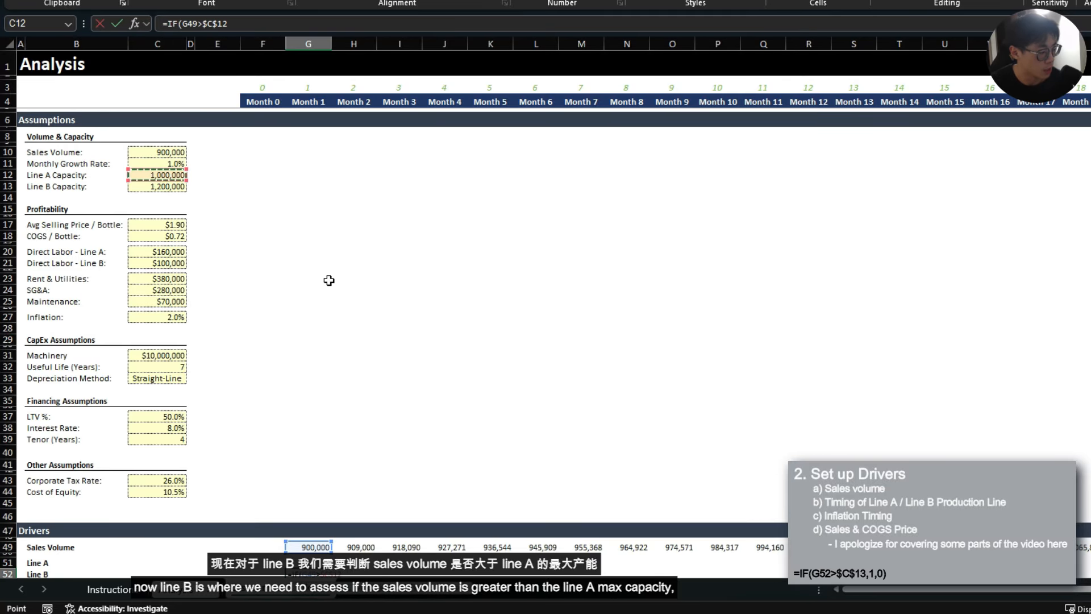
type(",1")
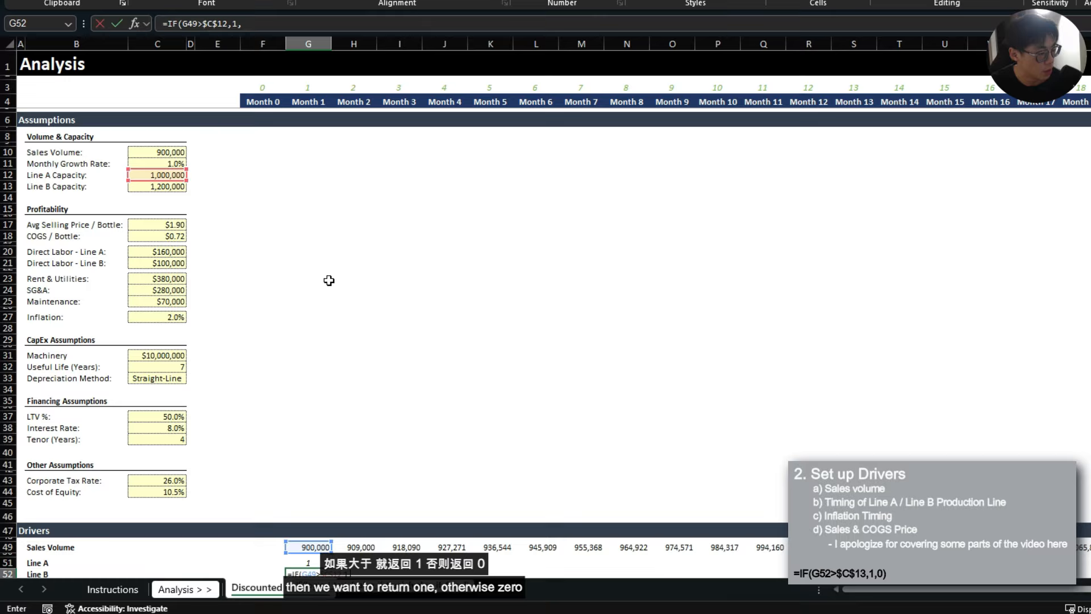
type(",0)")
key("Return")
- Apply the custom number format #,##0;(#,##0);- to the Line A and Line B flags in G51:G52
key("Up")
key("Up")
key("shift+Down")
key("ctrl+1")
type("#,##0;(#,##0);-")
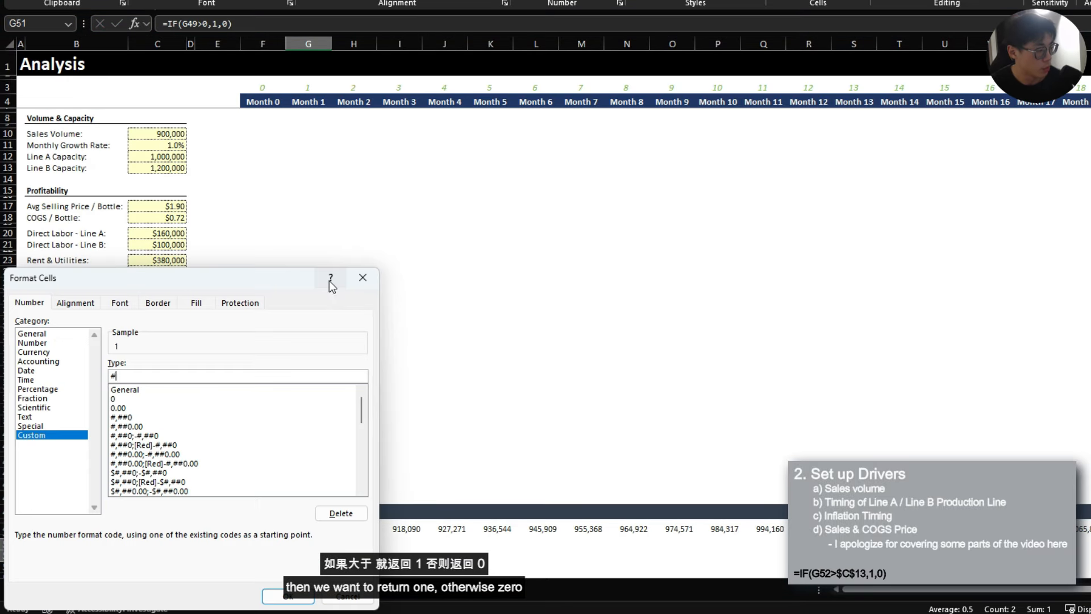
key("Return")
- Copy the Line A and Line B flag formulas from G51:G52 across through Month 12
key("ctrl+c")
key("shift+Right")
key("shift+Right")
key("shift+Right")
key("shift+Right")
key("shift+Right")
key("shift+Right")
key("shift+Right")
key("shift+Right")
key("shift+Right")
key("shift+Right")
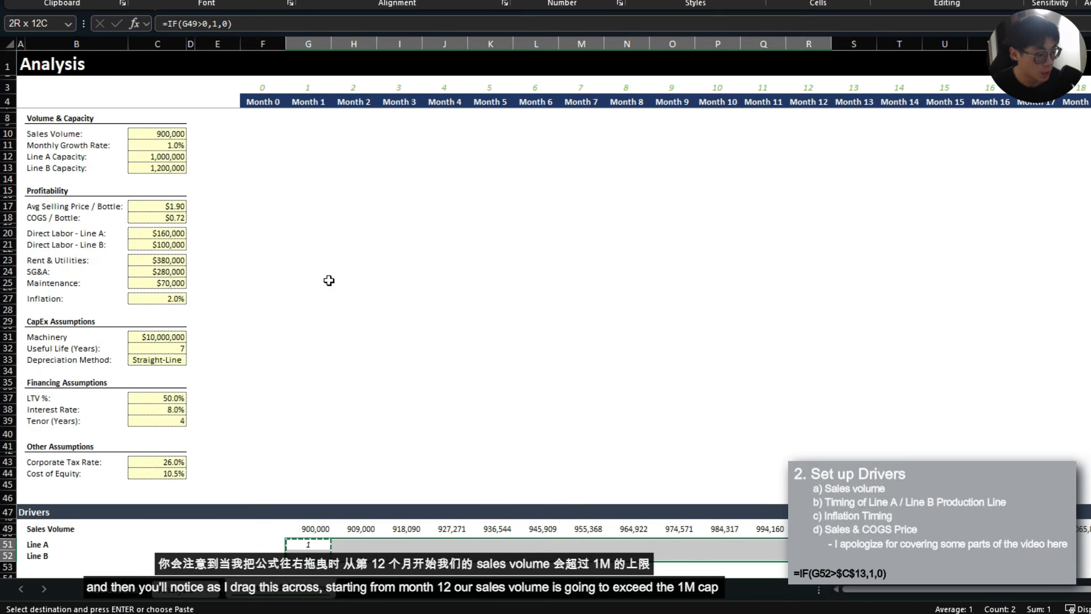
key("Return")
- Check the Line B flags against the Month 12 sales volume to see when Line B starts
key("Down")
key("ctrl+Right")
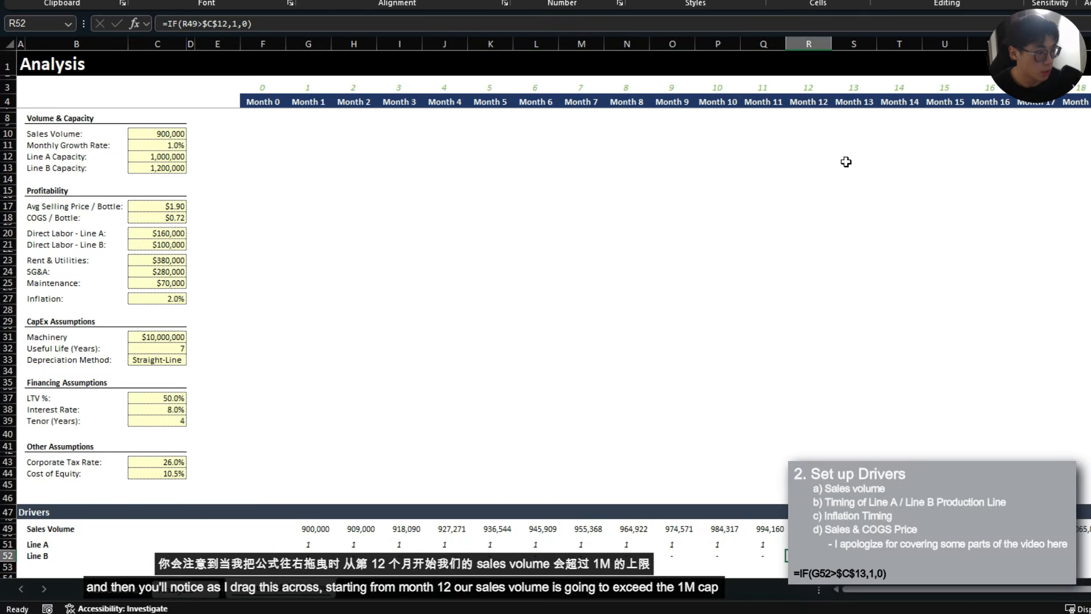
scroll(822, 432, "down", 1)
key("Up")
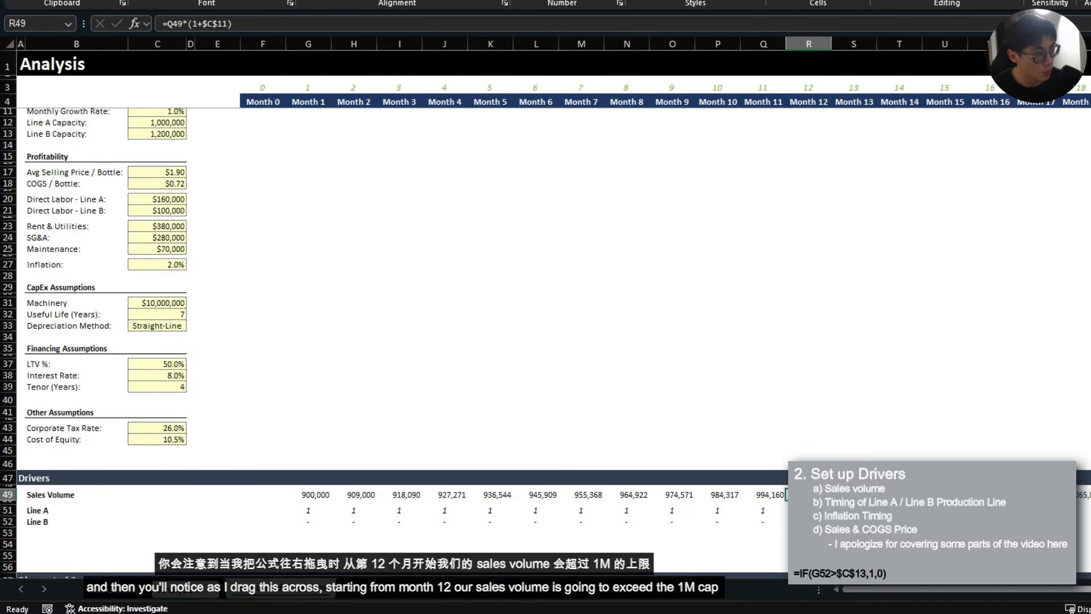
left_click(42, 521)
key("ctrl+shift+Right")
key("ctrl+shift+Right")
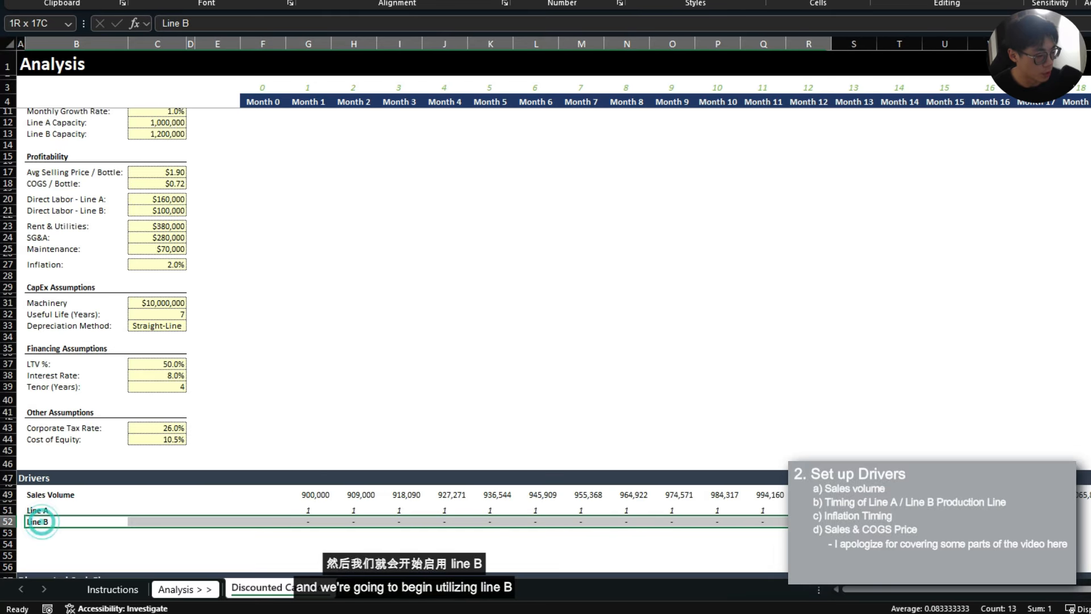
left_click(809, 522)
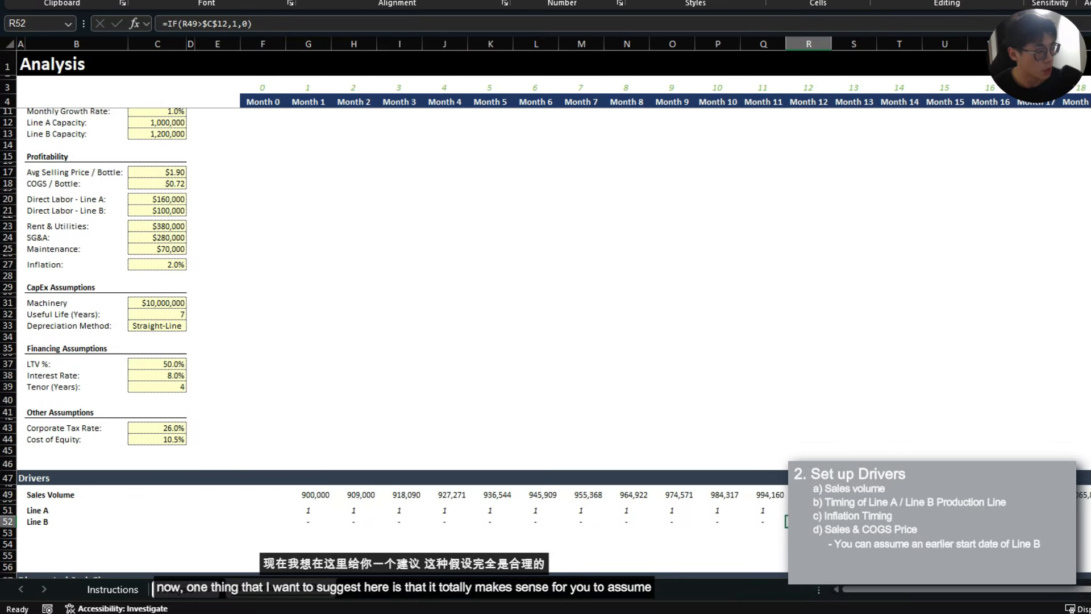
- Review the Line B direct labor assumption and compare the Line B flags for Month 11 and Month 12
scroll(172, 267, "up", 1)
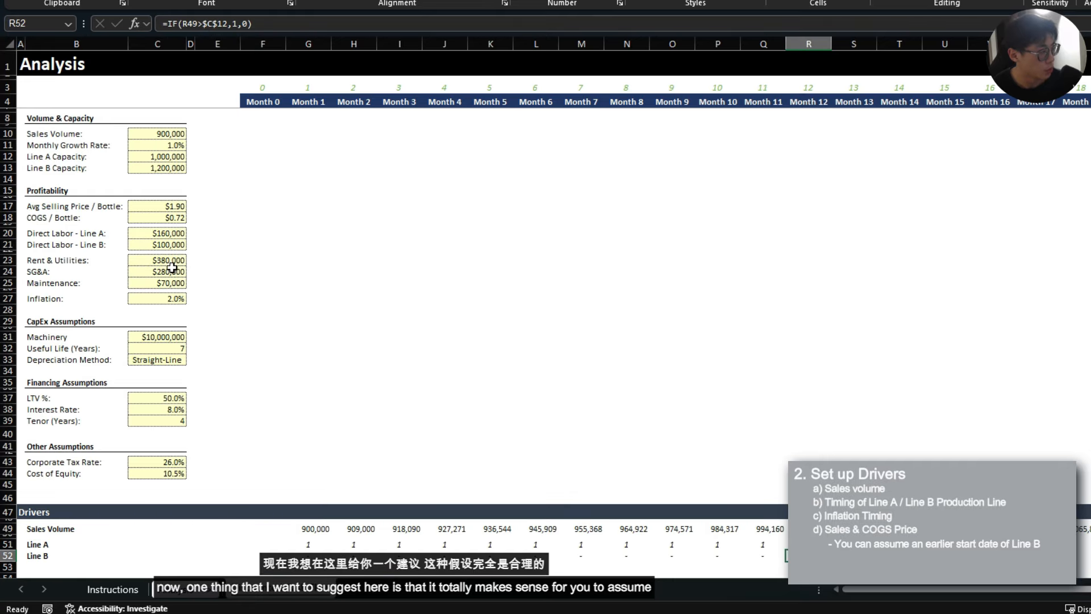
left_click_drag(49, 244, 156, 244)
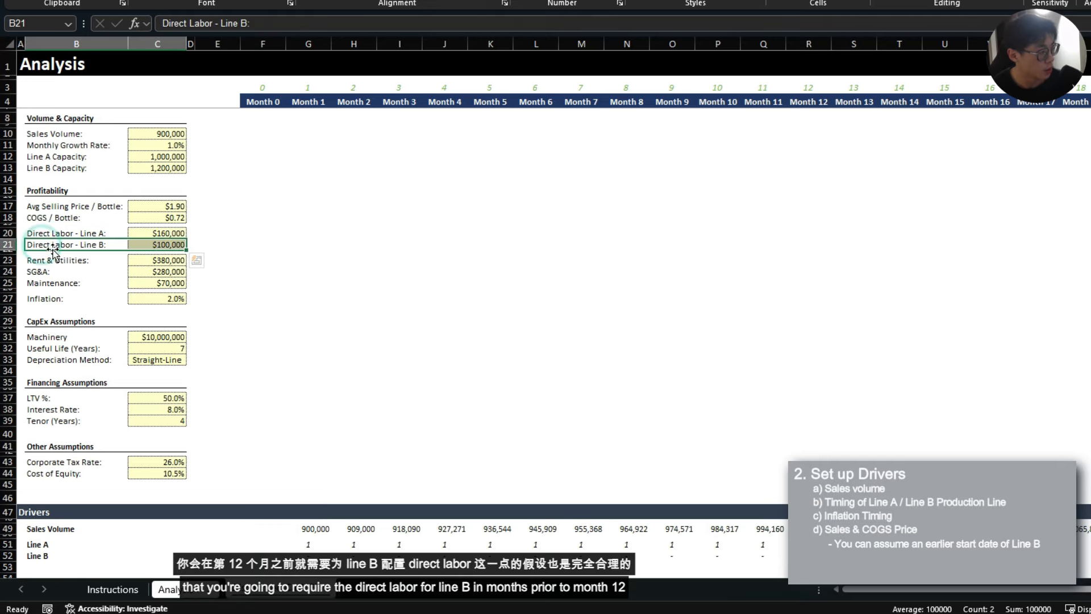
scroll(400, 293, "down", 2)
left_click(762, 487)
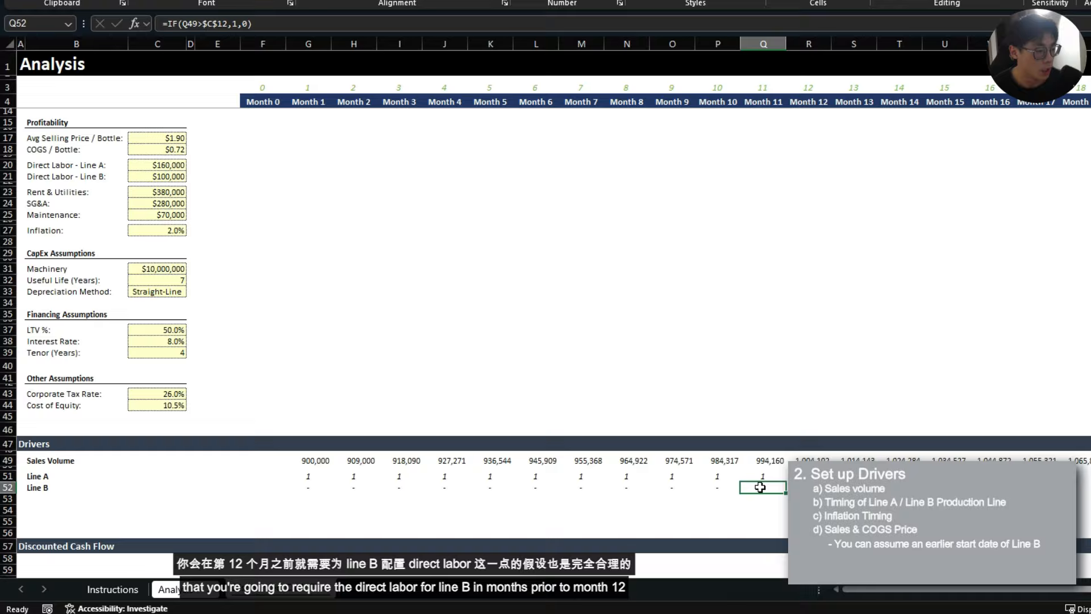
left_click(807, 96)
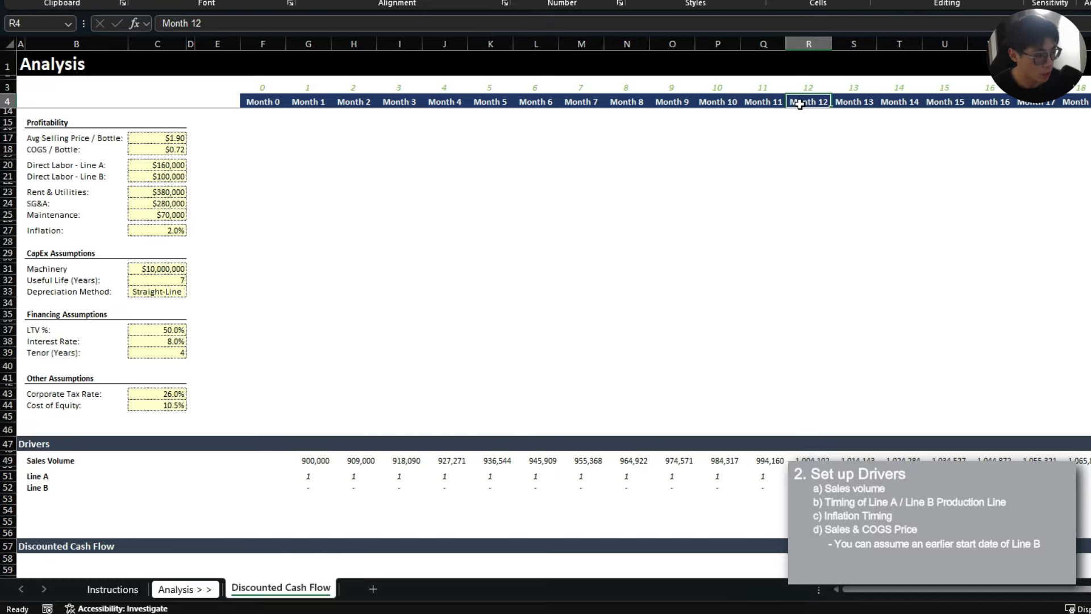
left_click(763, 488)
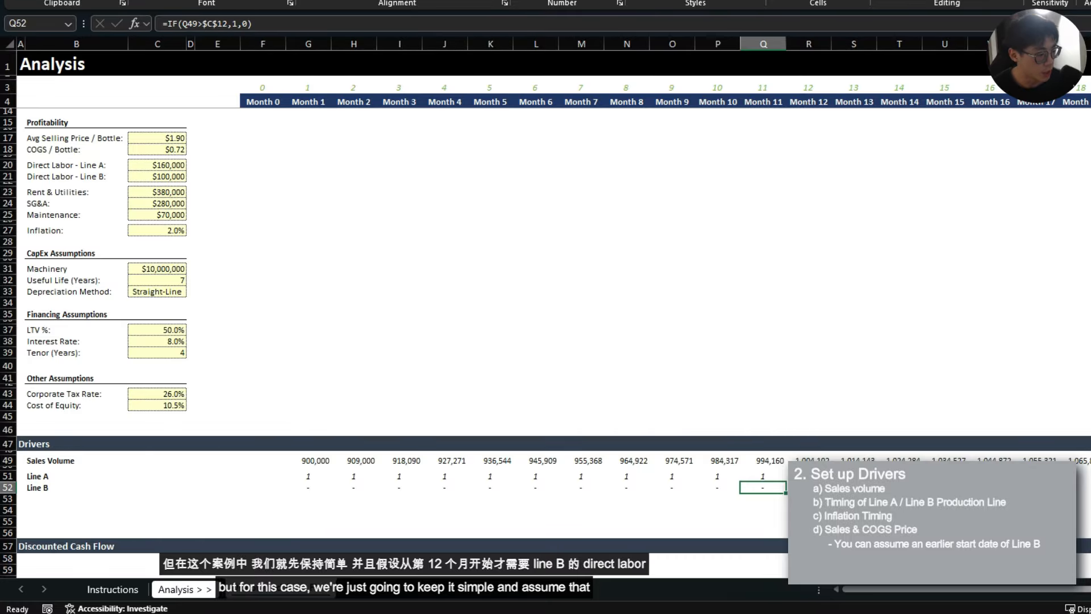
left_click_drag(808, 476, 807, 488)
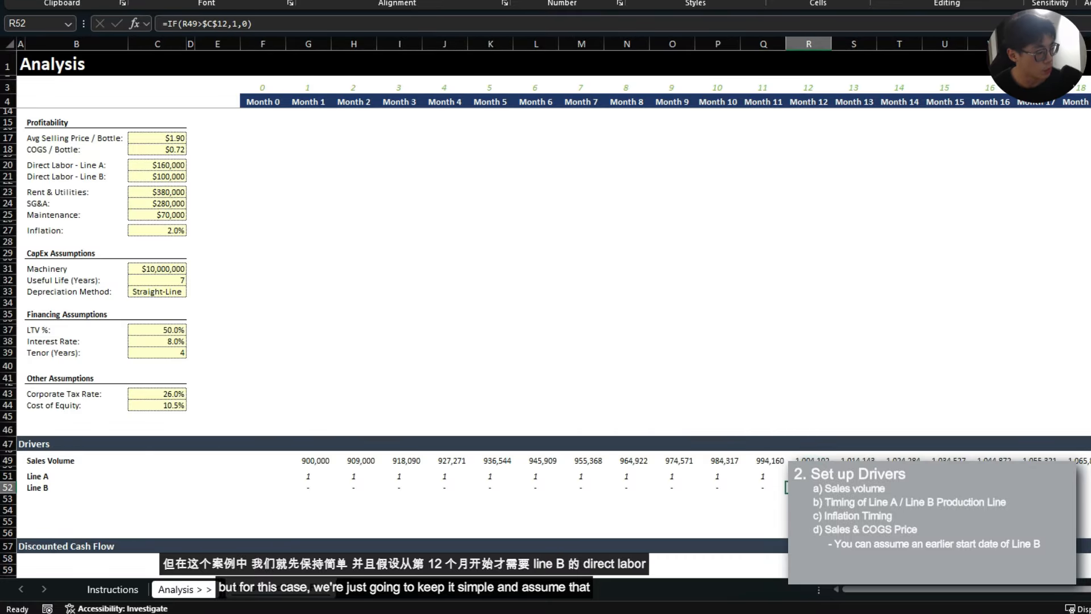
left_click(50, 486)
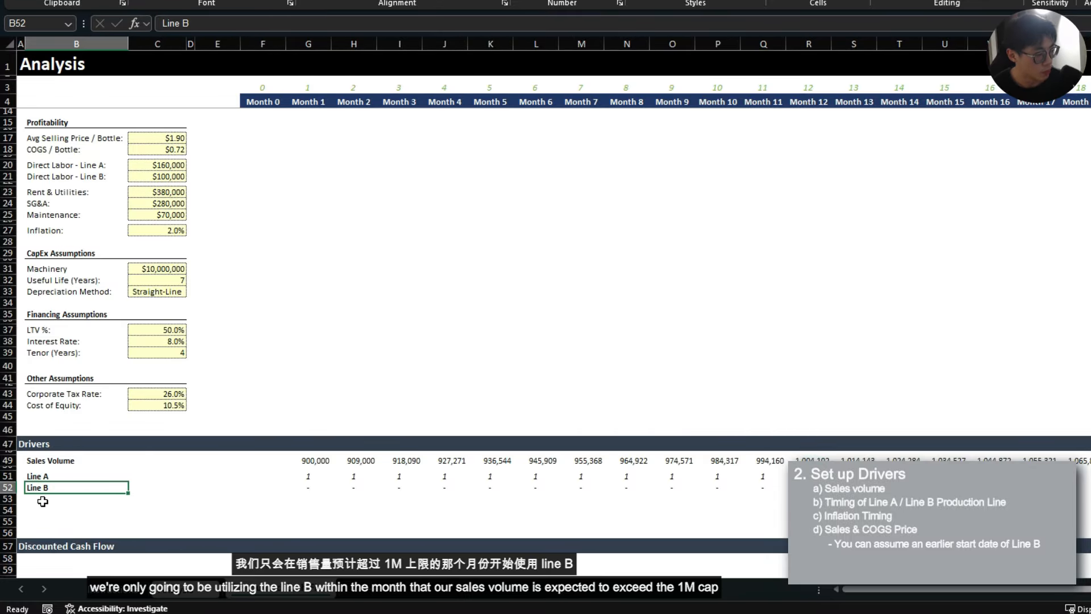
- Copy the Line A and Line B flags from R51:R52 across through Month 36
left_click_drag(809, 476, 808, 487)
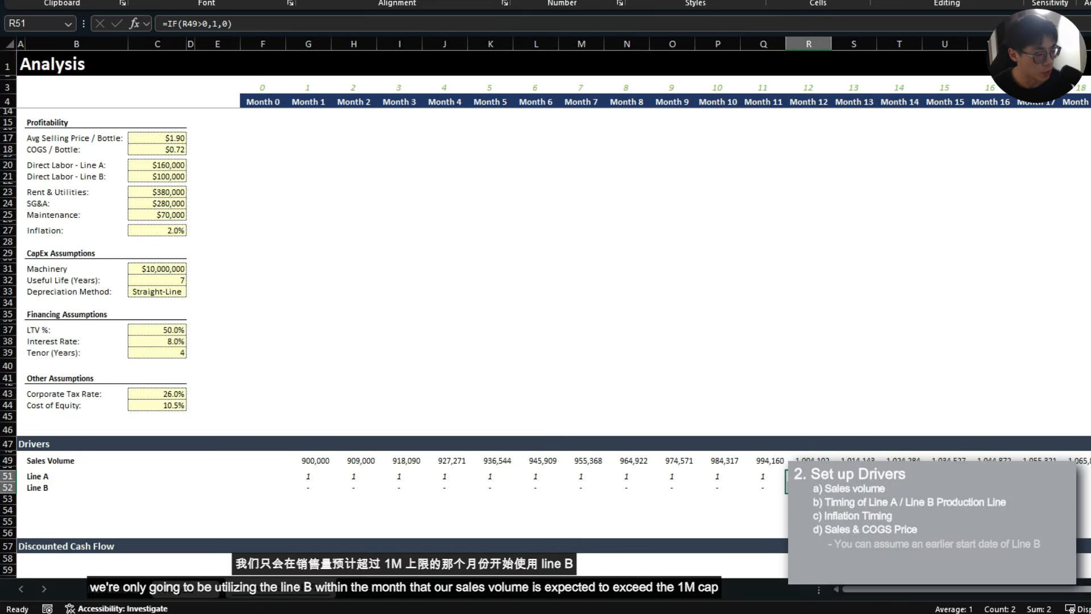
key("ctrl+c")
key("Up")
key("Up")
key("ctrl+Right")
key("Down")
key("Down")
key("shift+Down")
key("ctrl+shift+Left")
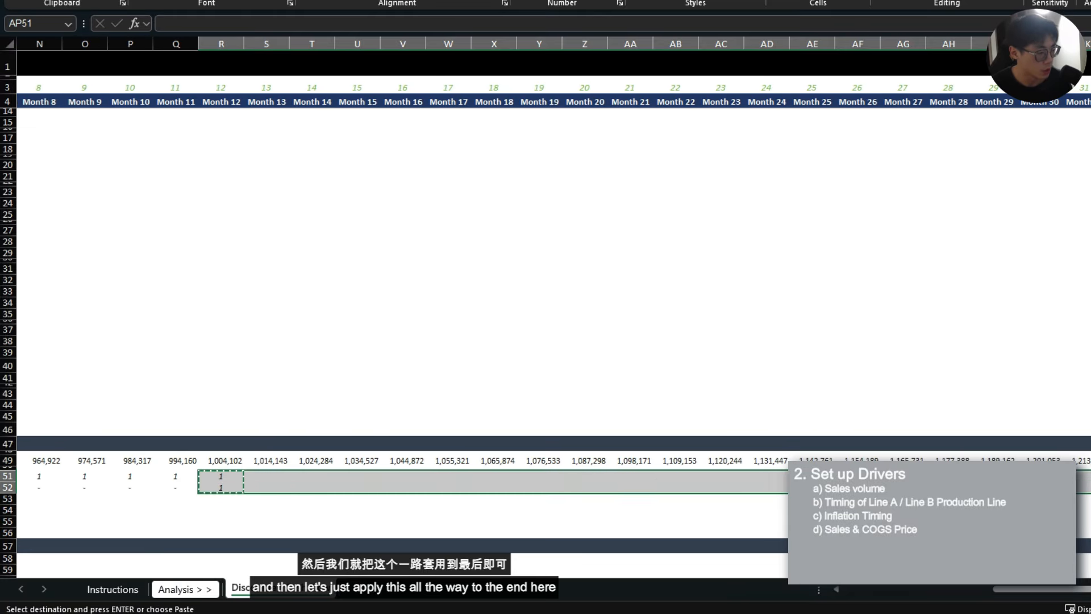
key("ctrl+v")
key("Home")
key("Right")
key("Escape")
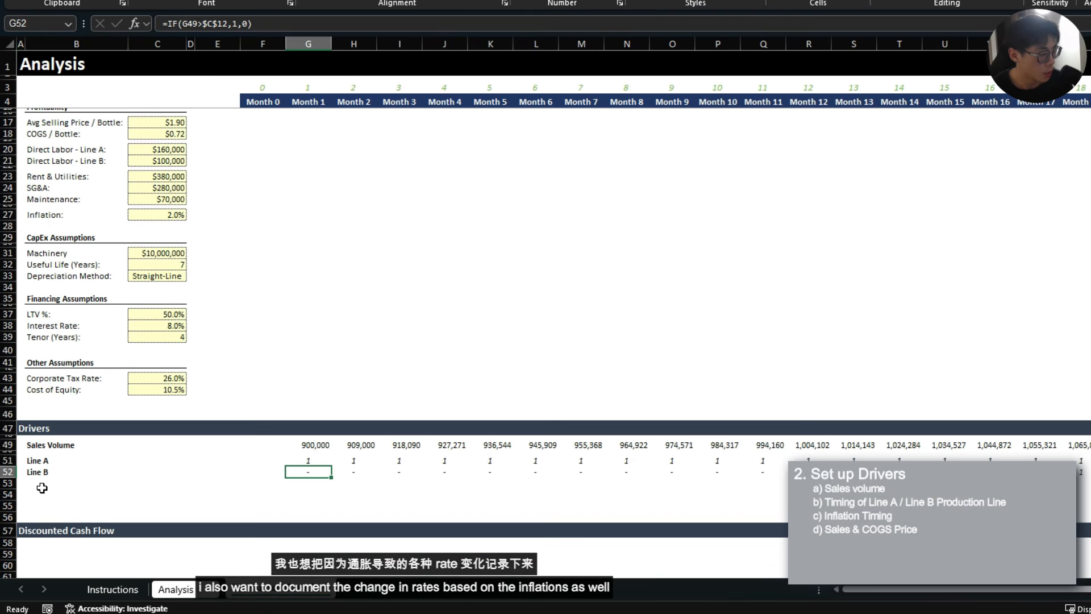
- Review the selling price, COGS per bottle and inflation assumptions that a price section under Drivers would need
left_click(36, 494)
scroll(122, 483, "up", 1)
scroll(122, 484, "up", 2)
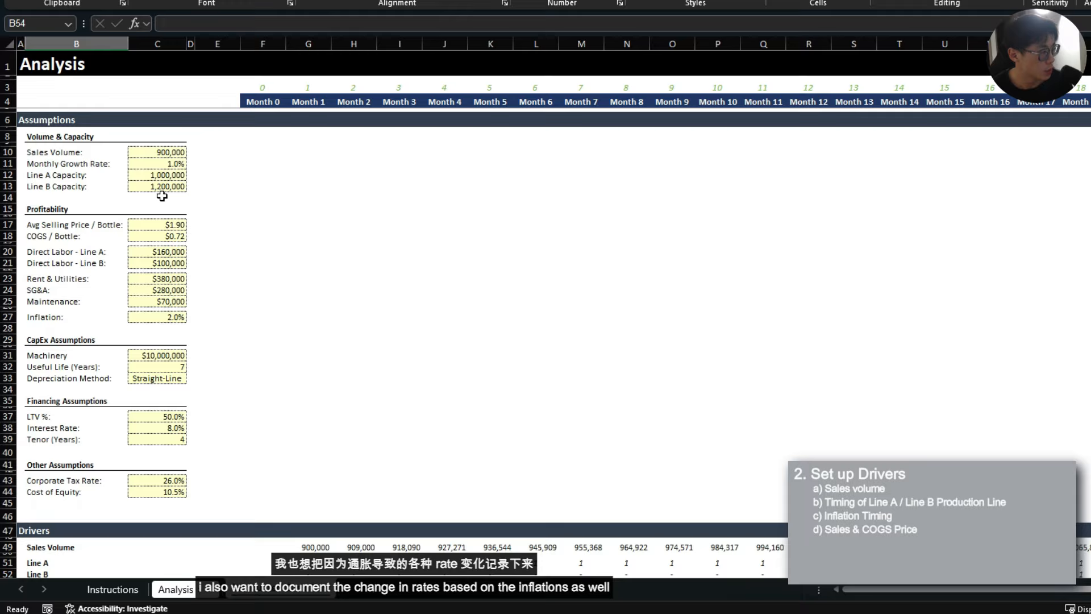
left_click_drag(159, 223, 161, 235)
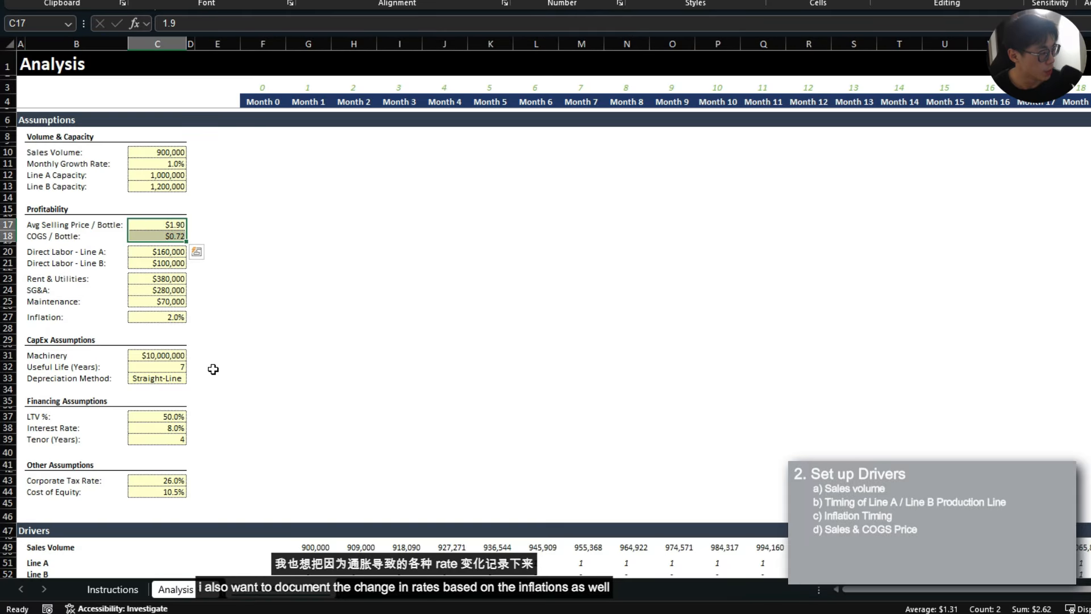
left_click(163, 316)
scroll(216, 394, "down", 5)
left_click(60, 424)
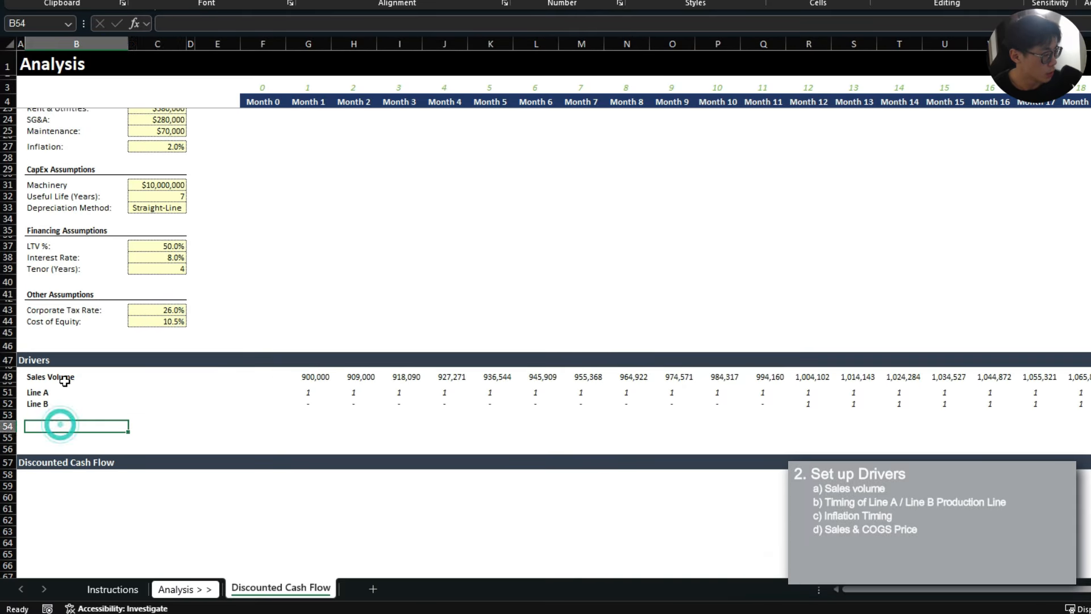
- Insert two rows above the Sales Volume driver row and autofit the height of new row 49
left_click(64, 375)
key("alt+i")
key("r")
key("alt+i")
key("r")
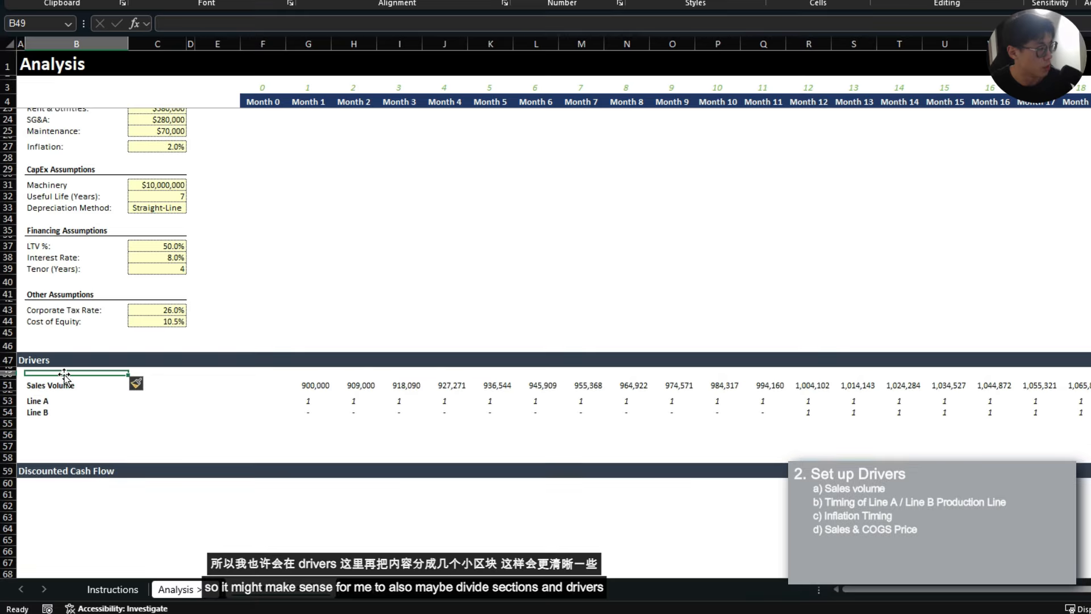
key("shift+space")
key("alt+h")
key("o")
key("a")
left_click(65, 375)
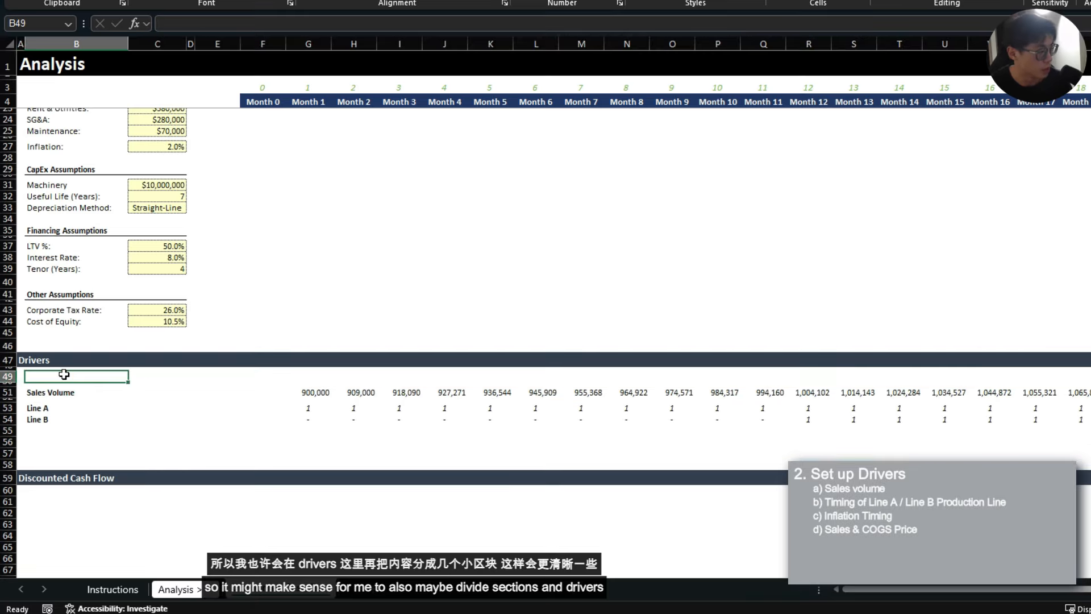
- Enter the section heading Sales Volume in B49, making it bold with a bottom border
type("Sales Vo")
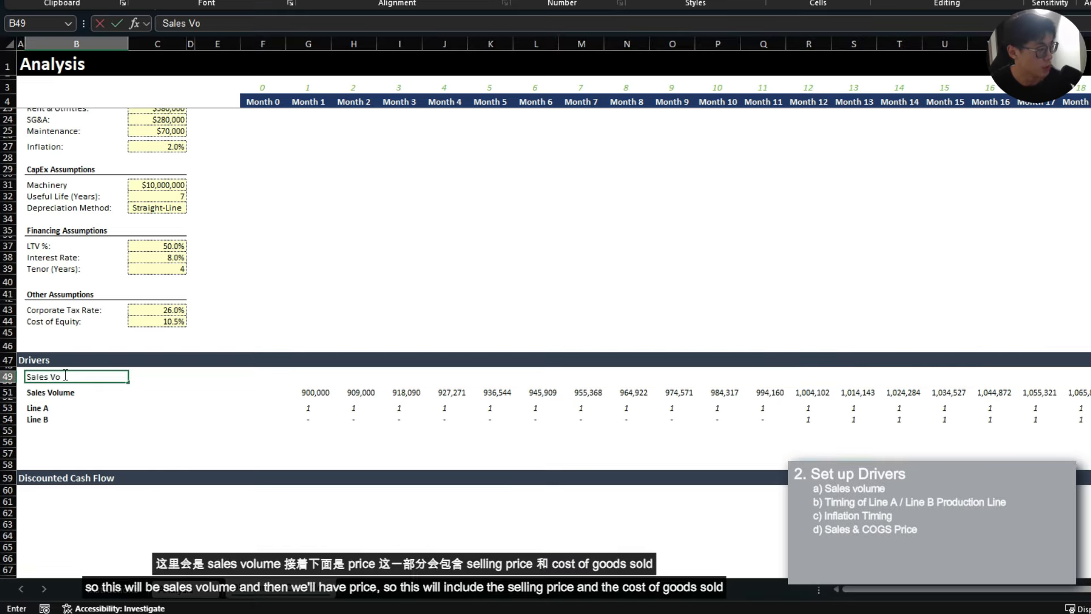
type("lume")
key("ctrl+Return")
key("ctrl+b")
key("alt+h")
key("b")
key("h")
- Insert two rows at row 55, directly below Line B in the Drivers section
key("ctrl+Down")
key("ctrl+Down")
key("ctrl+Down")
key("Down")
key("Down")
key("shift+Down")
key("shift+Down")
key("alt+i")
key("r")
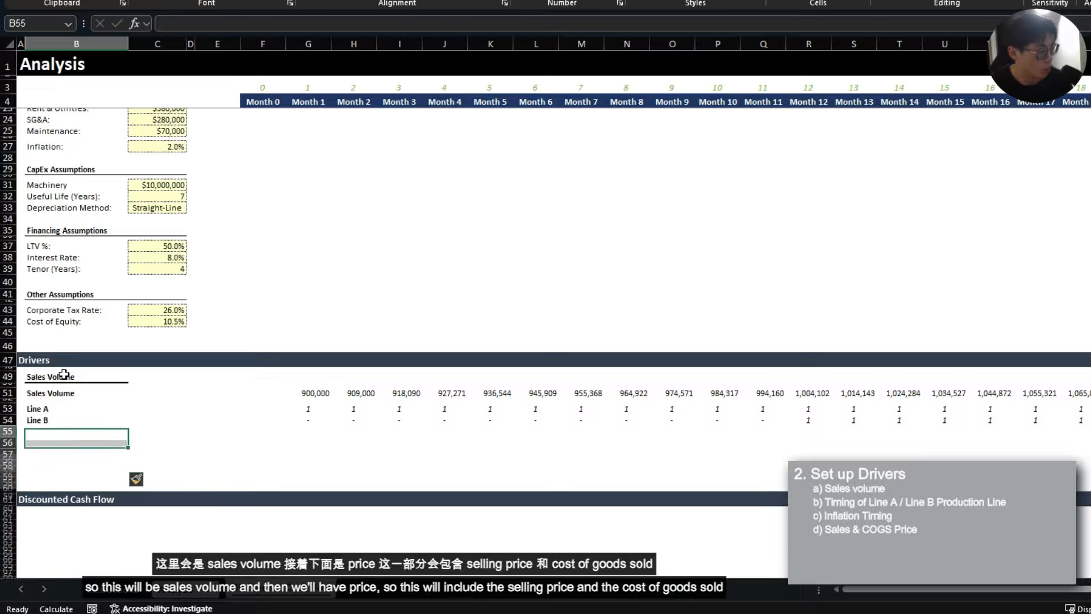
- Copy the Sales Volume section heading's formatting to B56 and enter the heading Price
key("ctrl+Up")
key("ctrl+Up")
key("ctrl+Up")
key("ctrl+Up")
key("ctrl+c")
key("ctrl+Down")
key("ctrl+Down")
key("ctrl+Down")
key("Down")
key("Down")
key("ctrl+v")
type("Price")
key("Return")
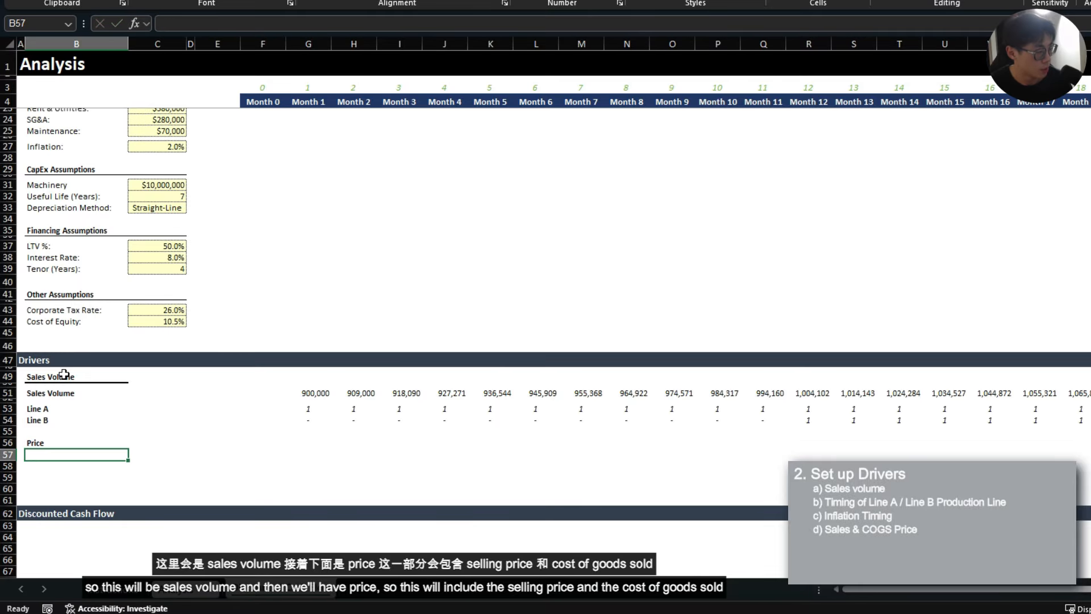
- Set the height of row 57, directly below the Price heading, to 5
key("alt+h")
key("o")
key("h")
key("5")
key("Return")
key("Down")
- Check the selling price and COGS per bottle assumptions, and enter the label Inflation Rate in B58 under Price
scroll(168, 292, "up", 6)
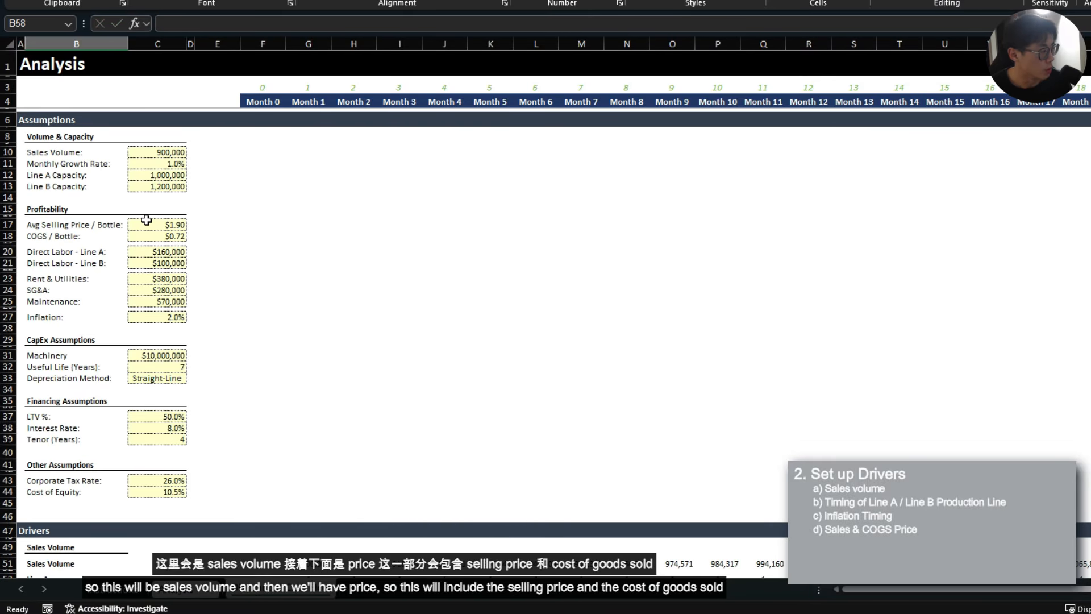
left_click(70, 223)
left_click(165, 225)
left_click(168, 236)
scroll(237, 304, "down", 6)
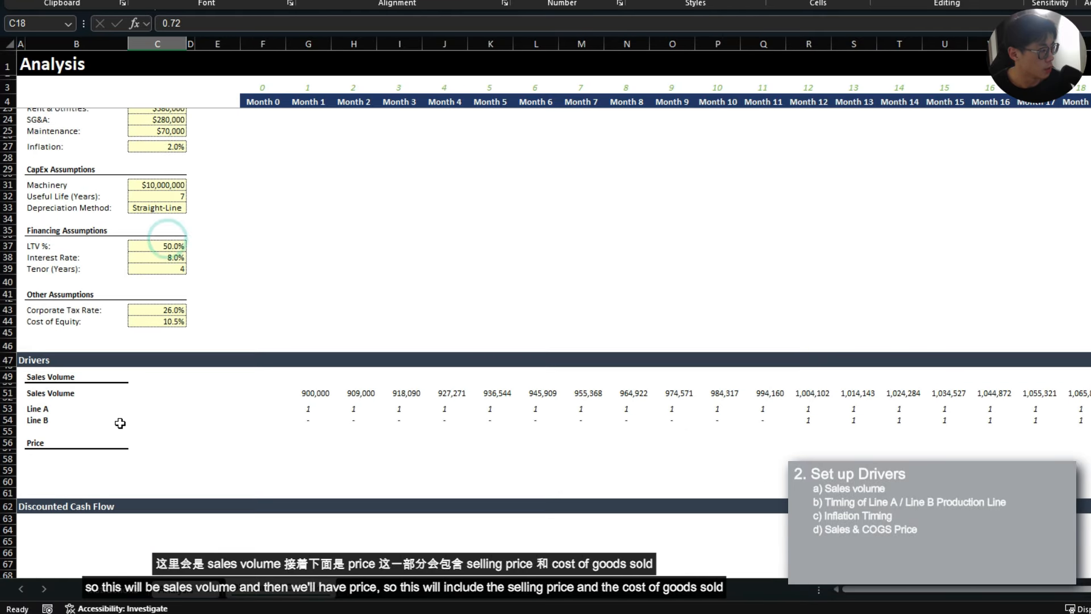
left_click(53, 462)
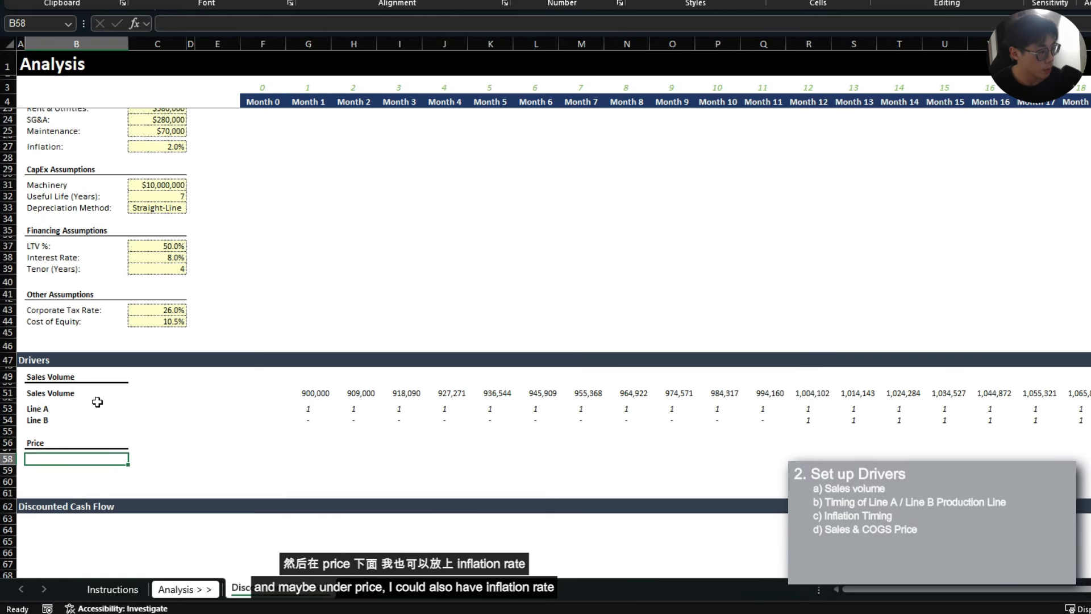
type("Inflation Rate")
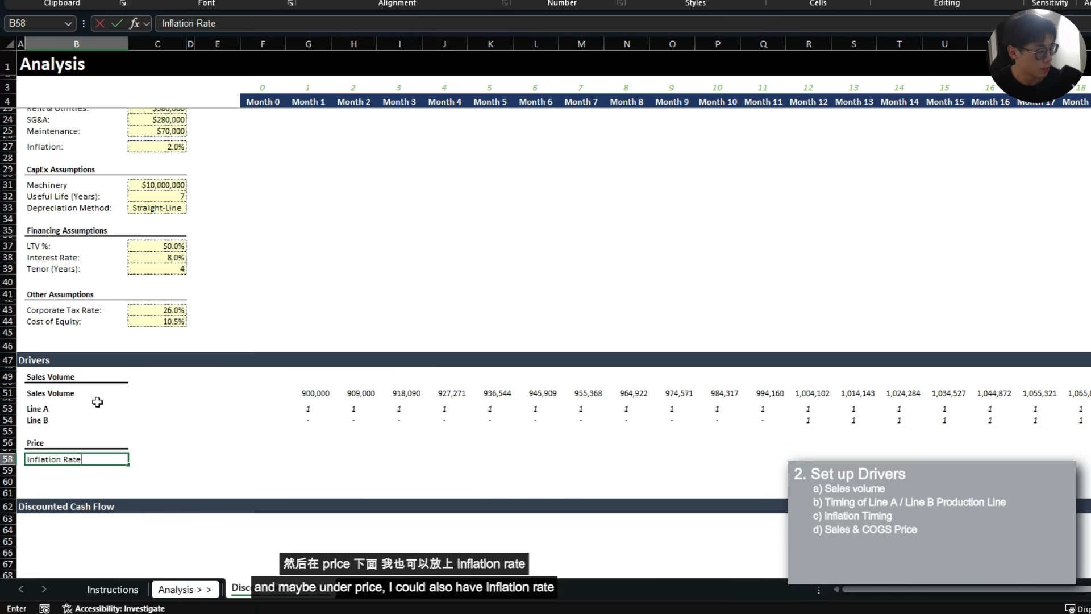
- Examine the Inflation assumption and the Month 13 header to work out when inflation should start applying
key("Right")
key("Right")
key("Right")
key("Right")
key("Right")
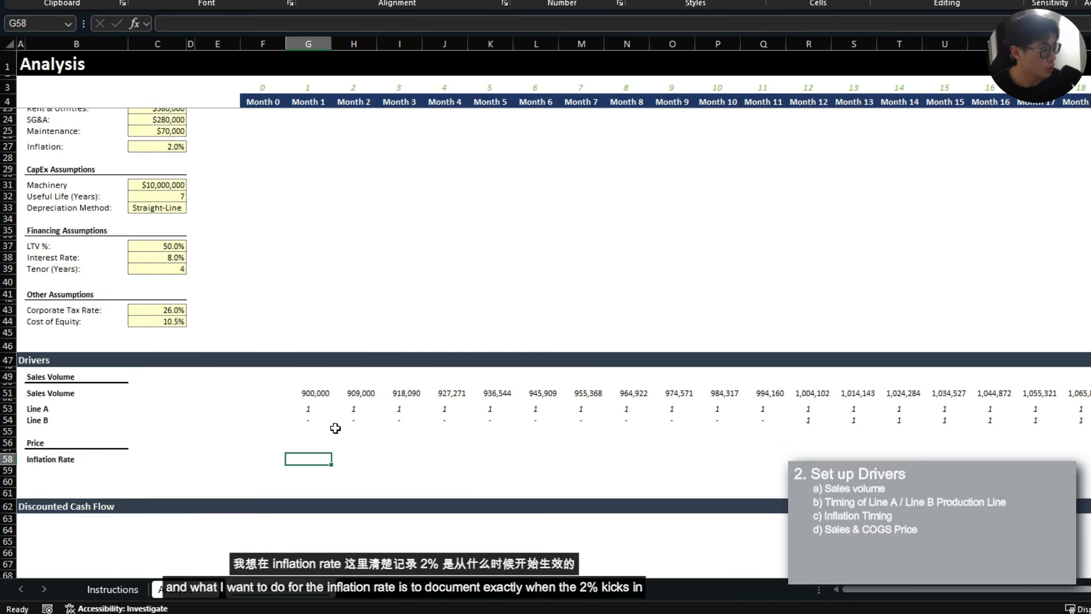
scroll(294, 492, "up", 1)
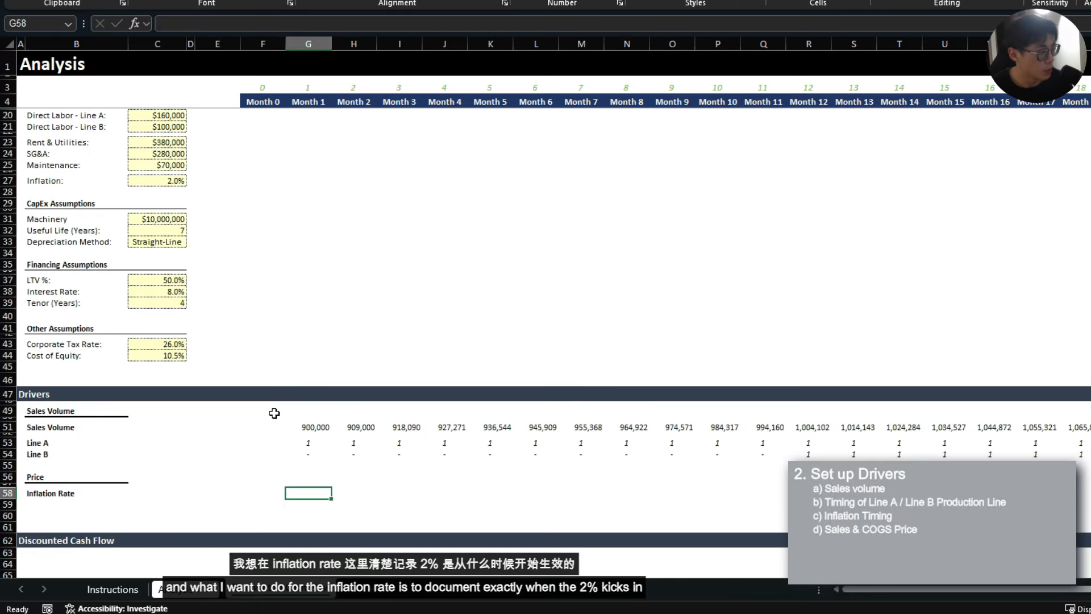
left_click(153, 183)
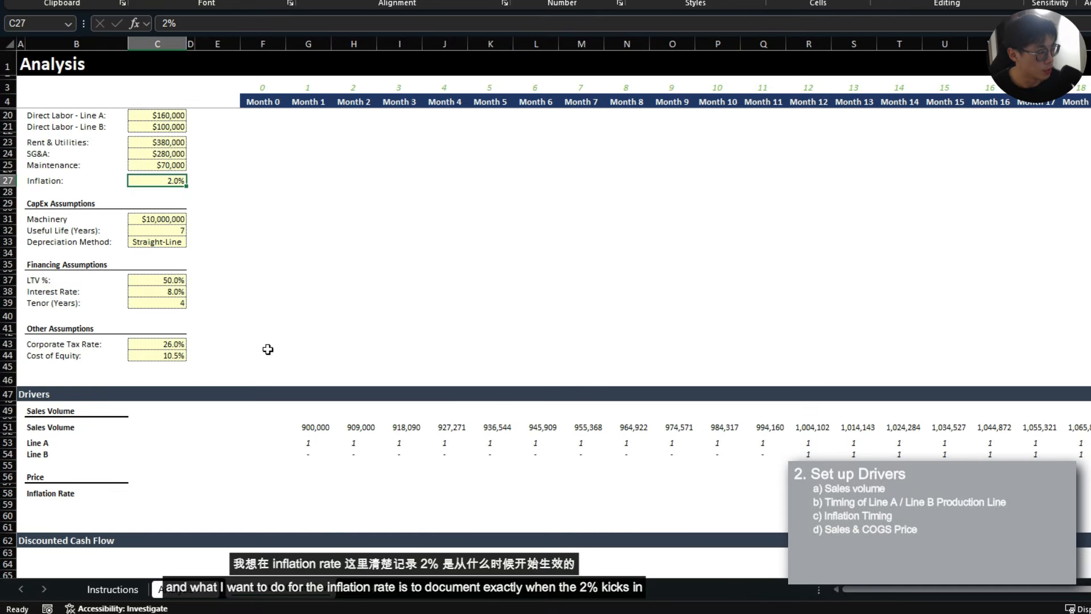
left_click(318, 499)
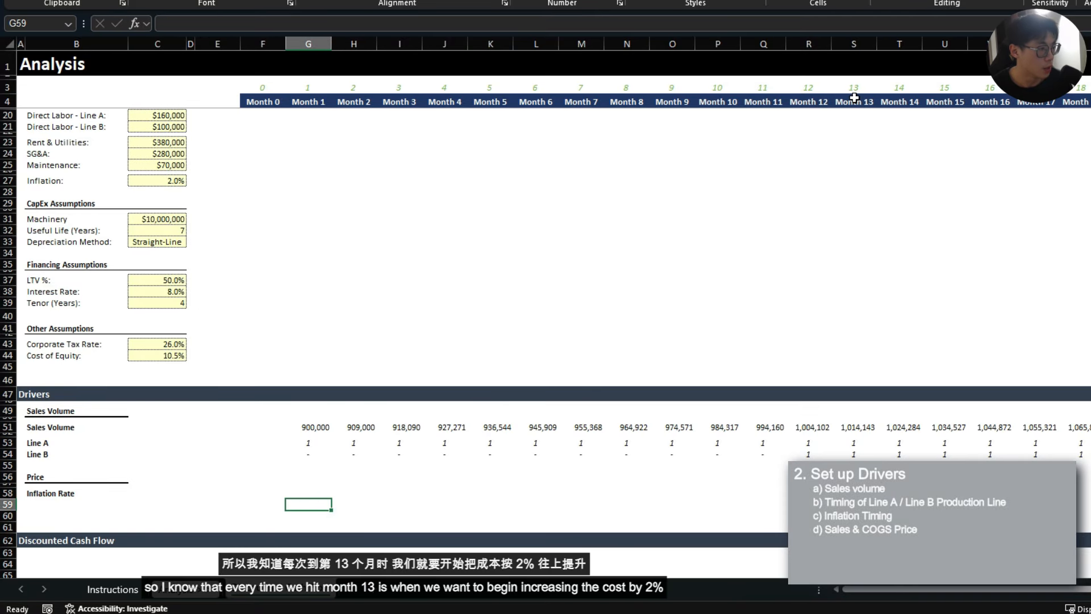
left_click_drag(854, 90, 861, 101)
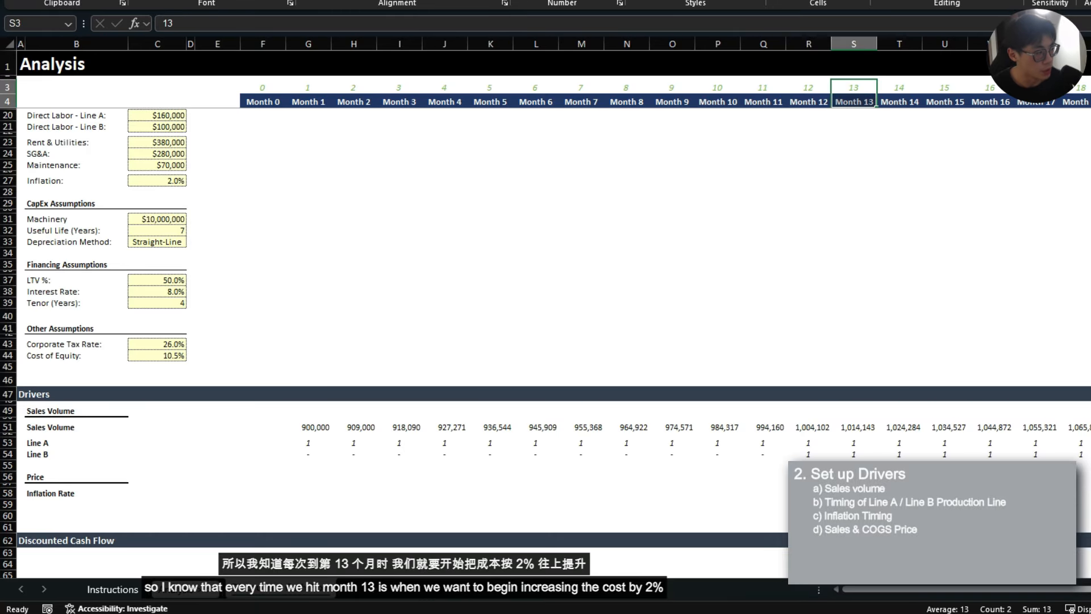
left_click(165, 181)
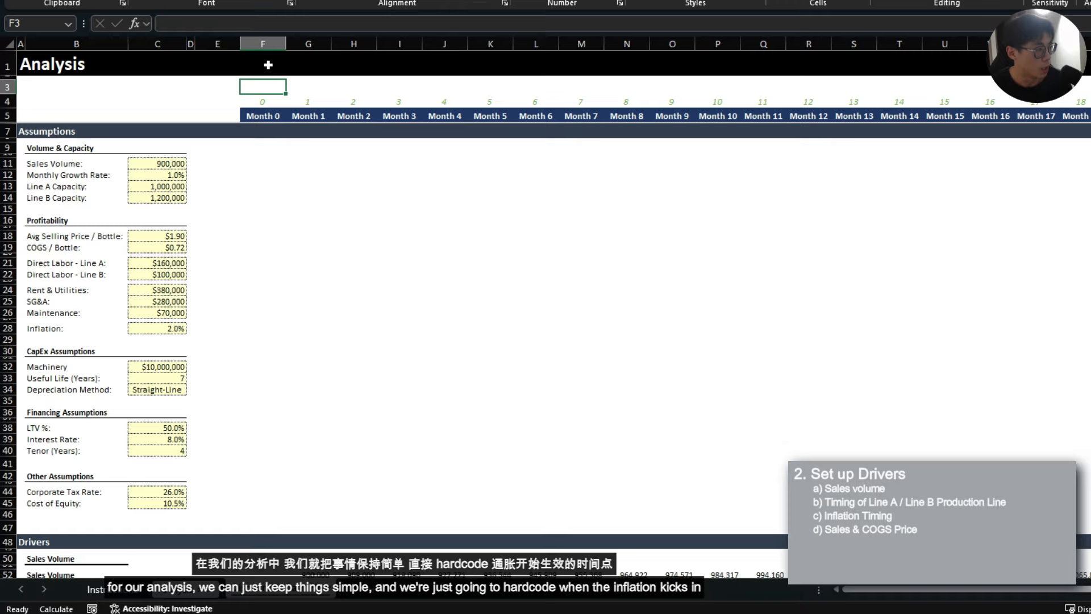
- Add a blank row 3 above the month index and reduce the height of header rows 3 to 5
key("Down")
key("shift+space")
key("ctrl+c")
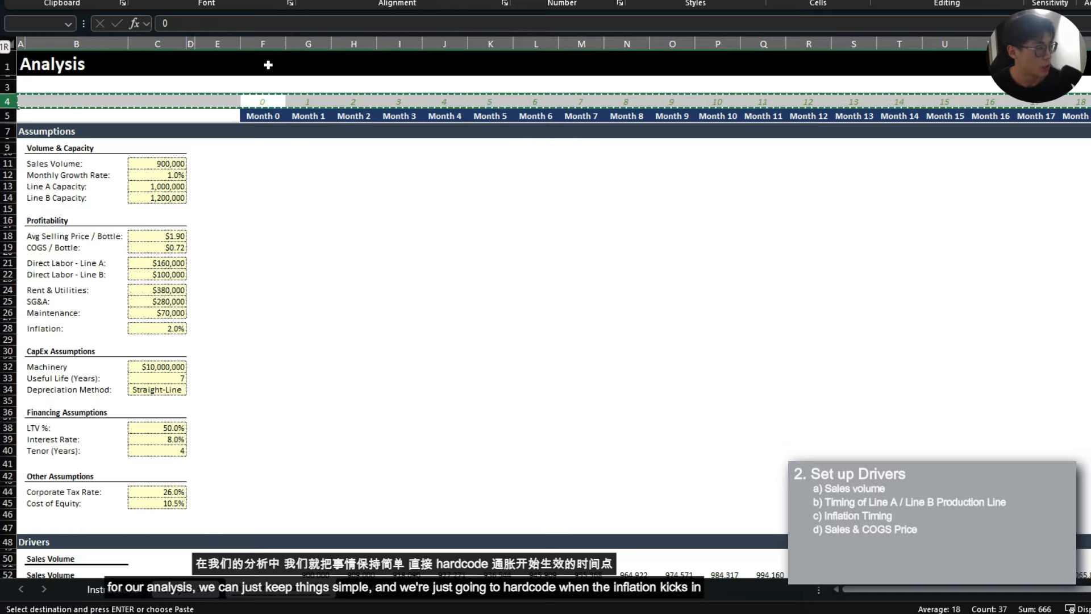
key("shift+Down")
key("Up")
key("shift+space")
key("shift+Down")
key("shift+Down")
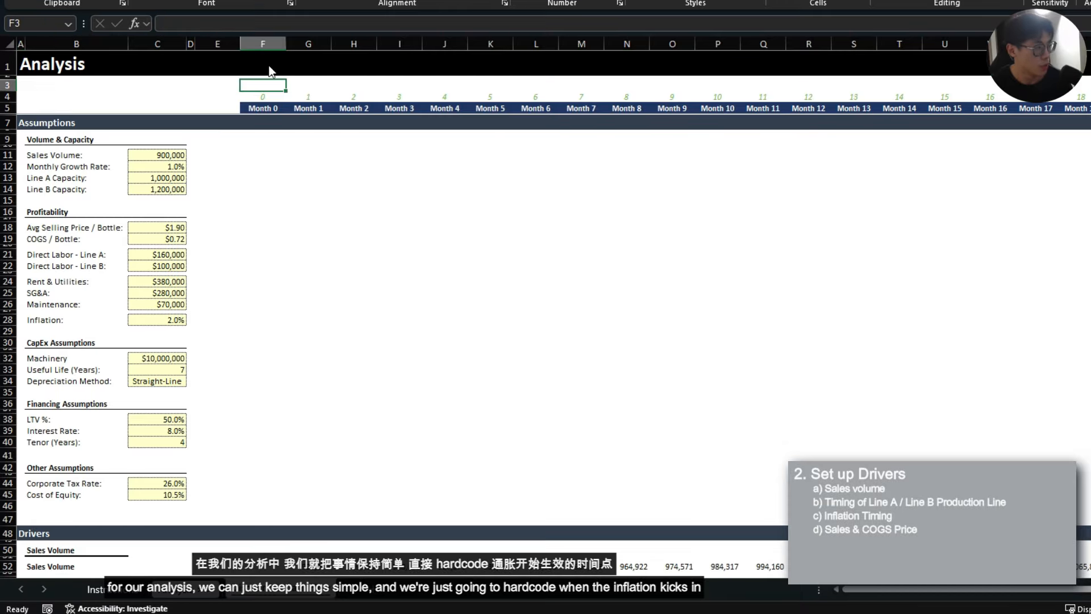
- Format row 3 above the monthly timeline, starting at F3, with a light grey fill and thin cell borders
key("alt+h")
key("b")
key("Up")
key("Up")
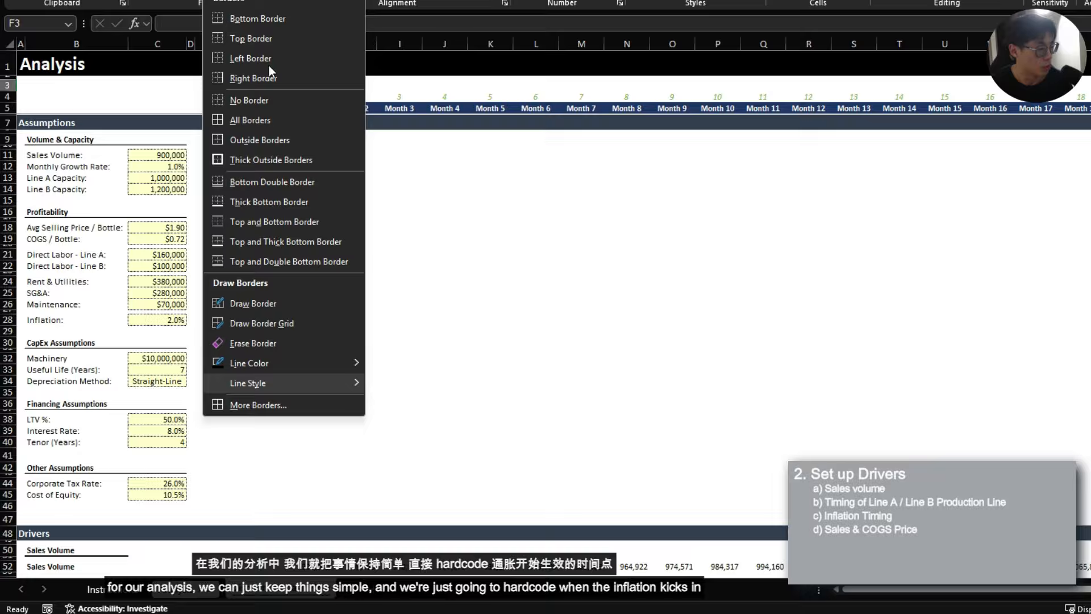
key("Escape")
key("alt+h")
key("h")
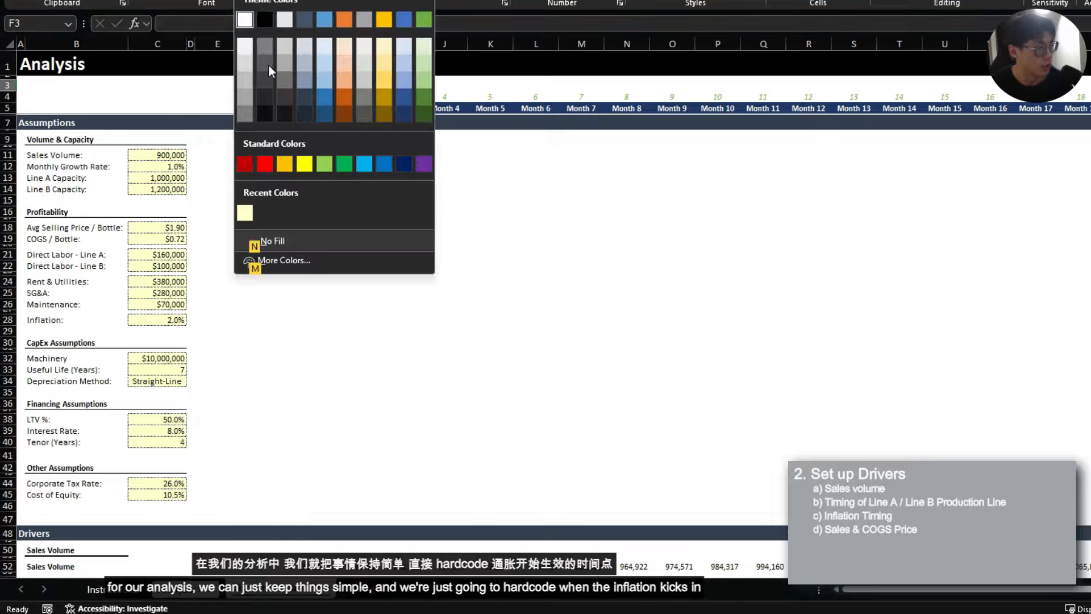
key("Escape")
key("ctrl+shift+Right")
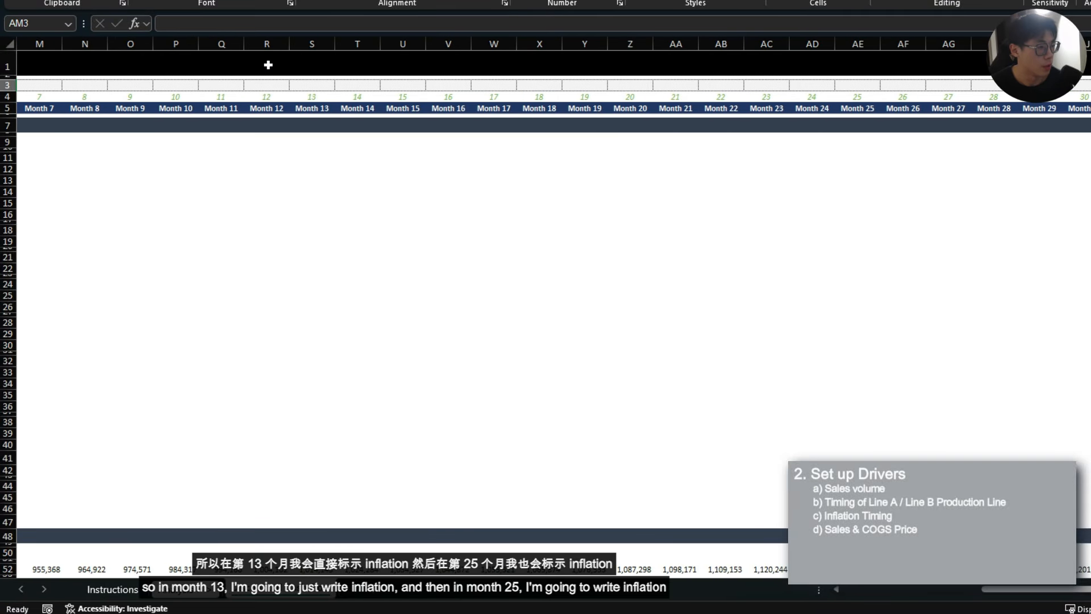
- Enter the flag Inflation in S3, above Month 13
key("Home")
key("Right")
key("Right")
key("Right")
key("Right")
key("Right")
key("Right")
key("Right")
key("Right")
key("Right")
key("Right")
key("Right")
key("Right")
key("Right")
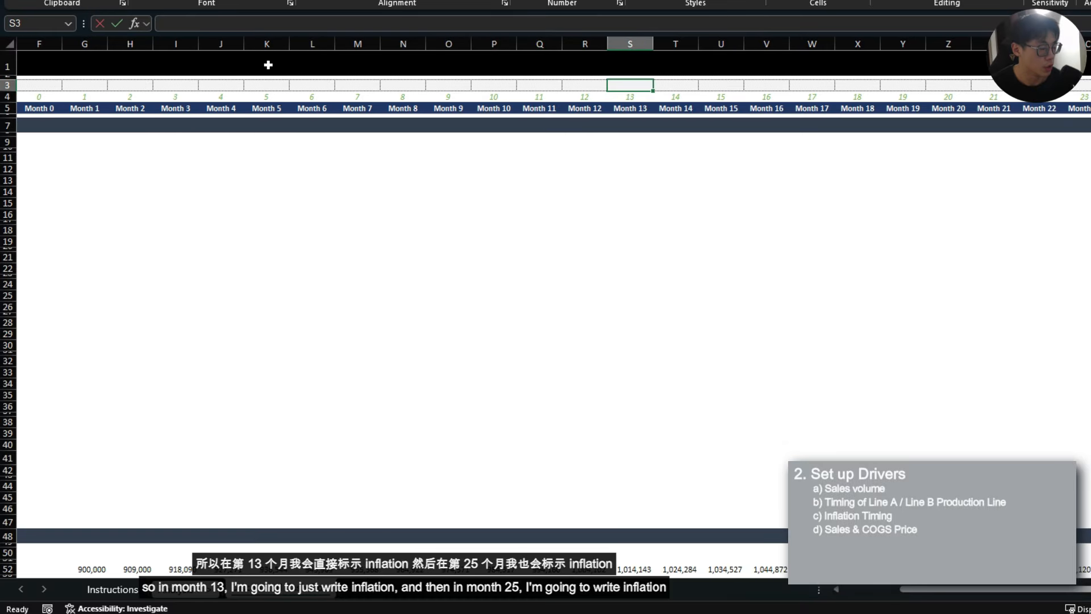
type("Inflation")
key("ctrl+Return")
- Copy the Inflation flag from S3 to AE3, above Month 25
key("ctrl+c")
key("Down")
key("Right")
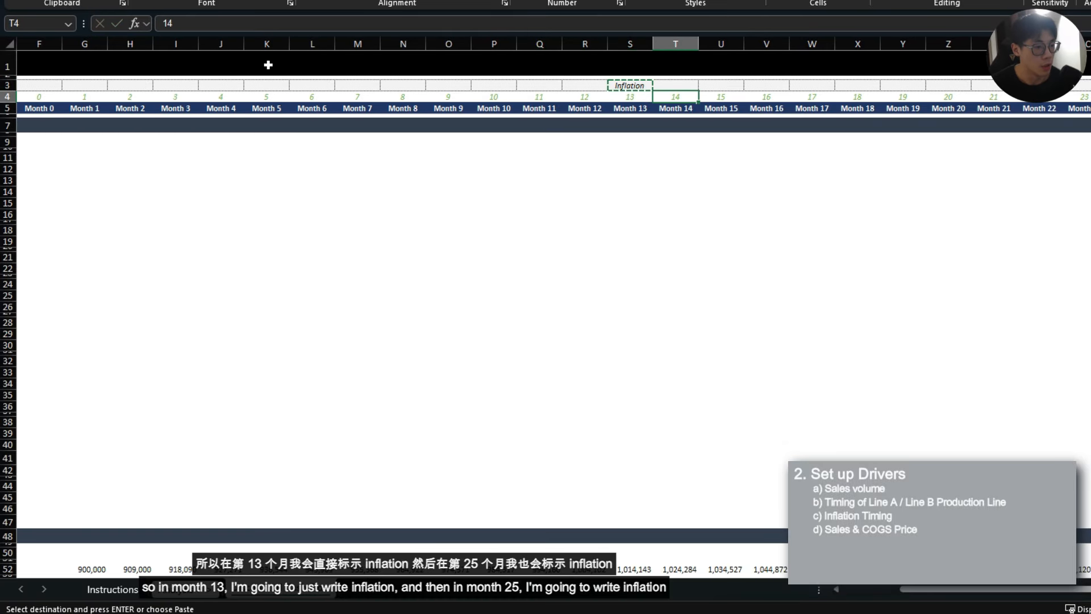
key("Up")
key("Right")
key("Right")
key("Right")
key("Right")
key("Right")
key("Right")
key("Right")
key("Right")
key("Right")
key("Right")
key("ctrl+v")
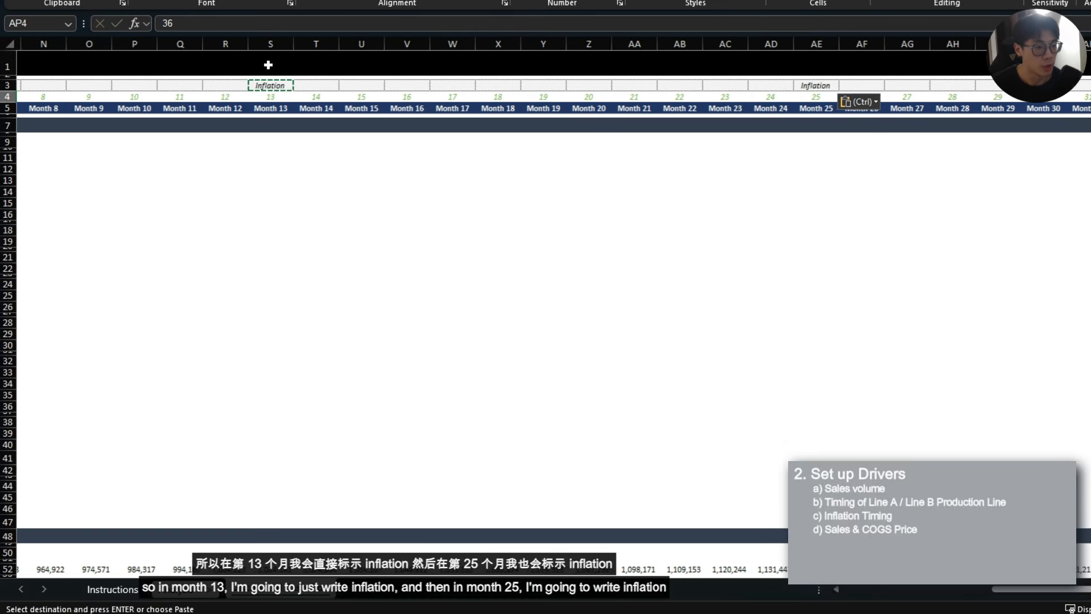
key("Down")
key("Right")
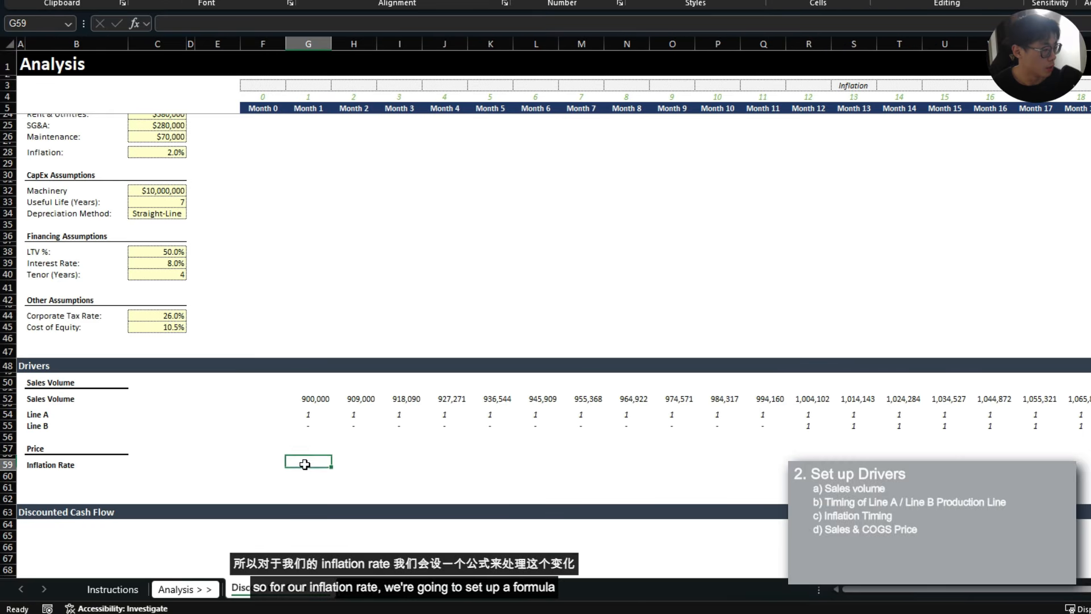
- Enter the Month 1 inflation rate formula =IF(G$3="Inflation",$C$28,0) in G59
left_click(307, 463)
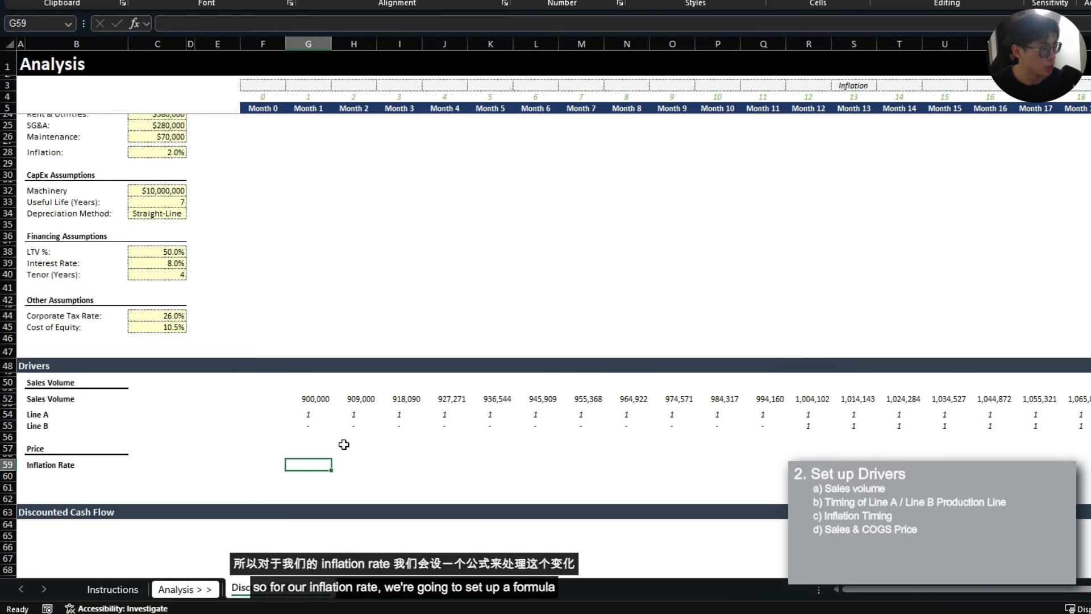
type("=IF(")
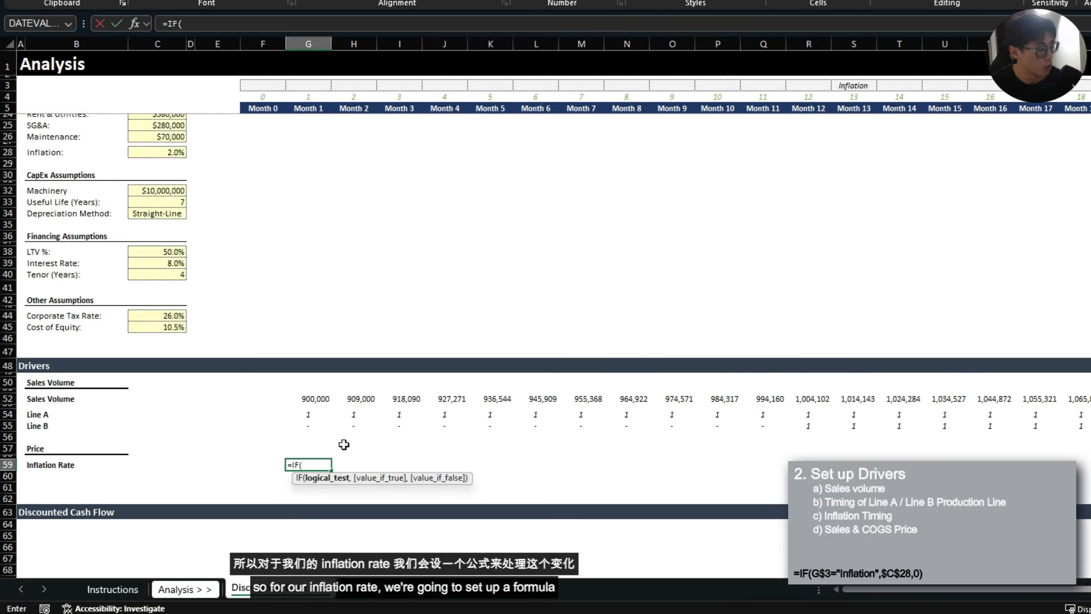
key("ctrl+Up")
key("ctrl+Up")
key("ctrl+Up")
key("Up")
key("Up")
key("F4")
key("F4")
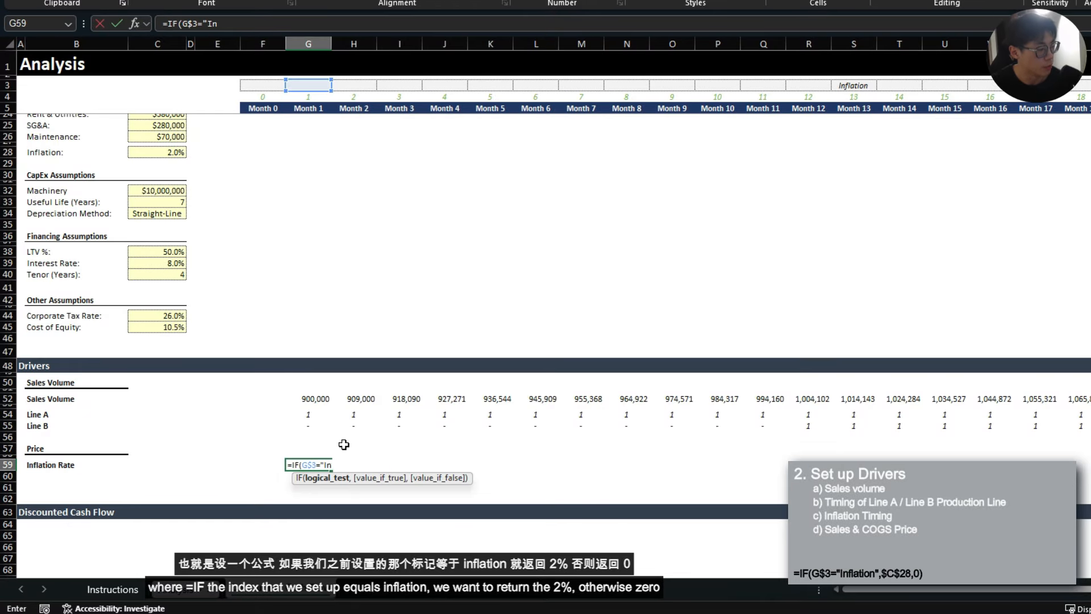
type("=\"Inflation\",")
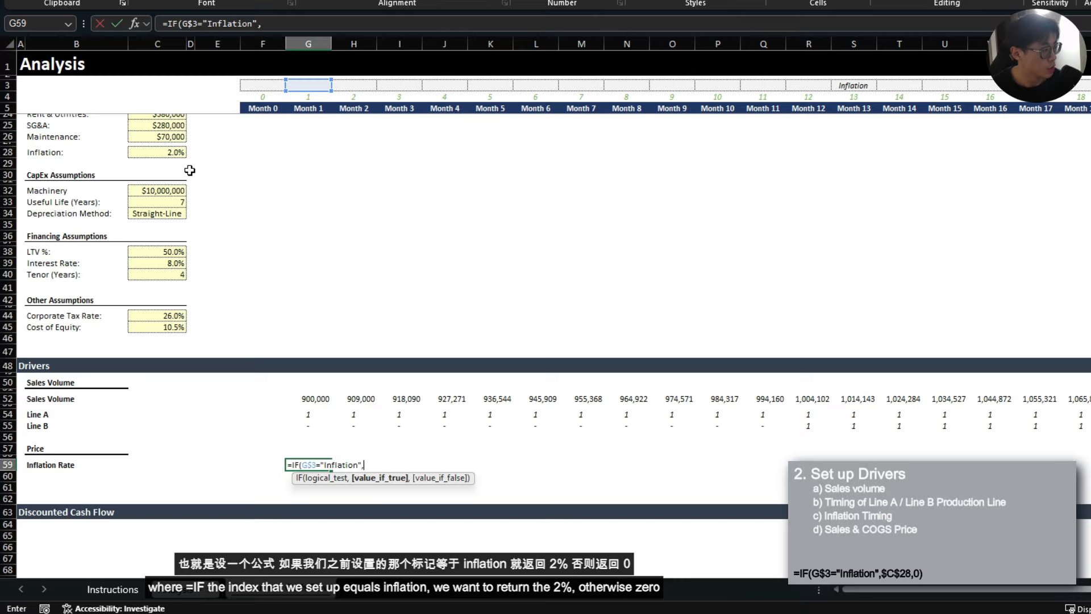
left_click(170, 152)
key("F4")
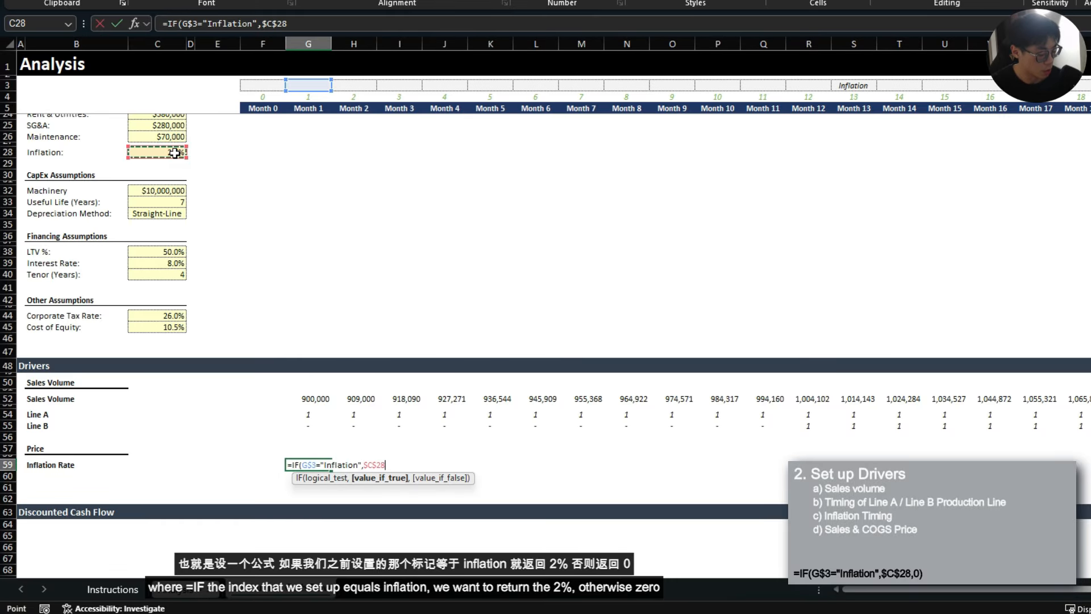
type(",0)")
key("ctrl+Return")
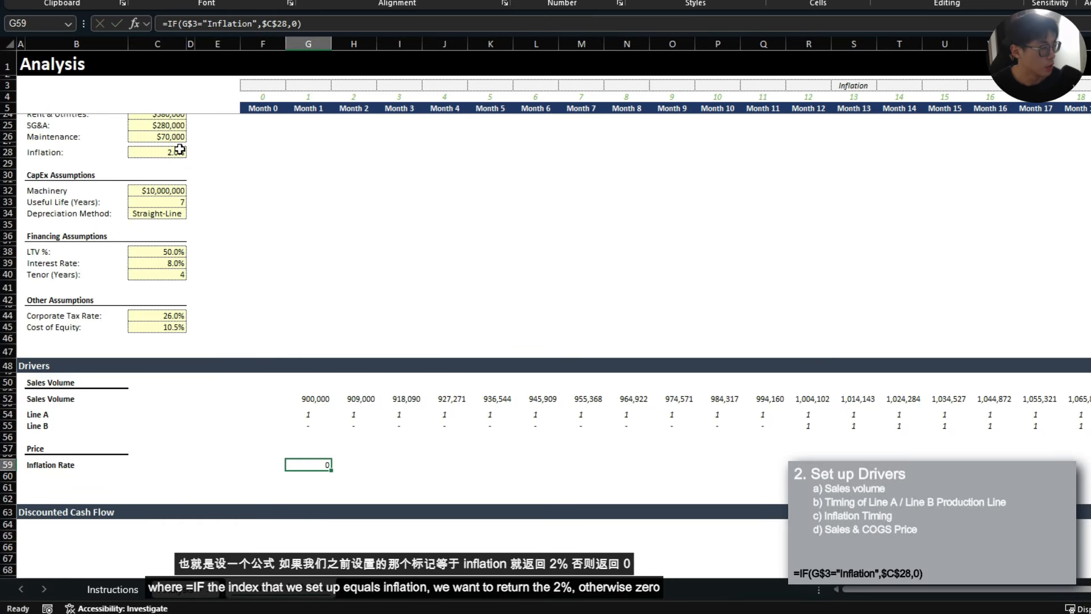
- Fill the Inflation Rate formula across row 59 through the monthly timeline, with thin borders around the cells
key("ctrl+shift+Right")
key("ctrl+r")
key("ctrl+Left")
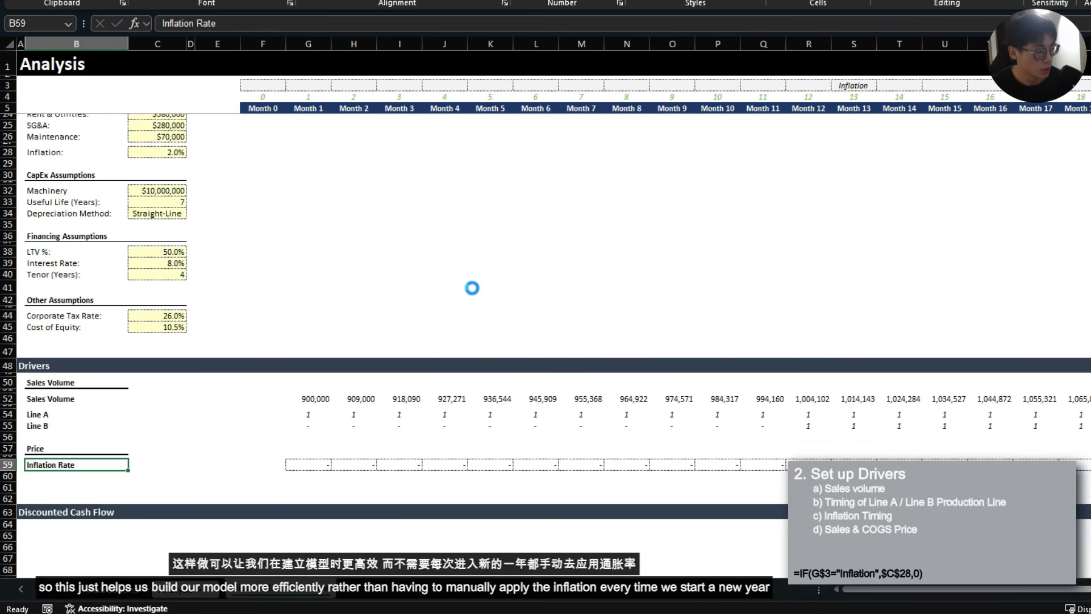
left_click(75, 475)
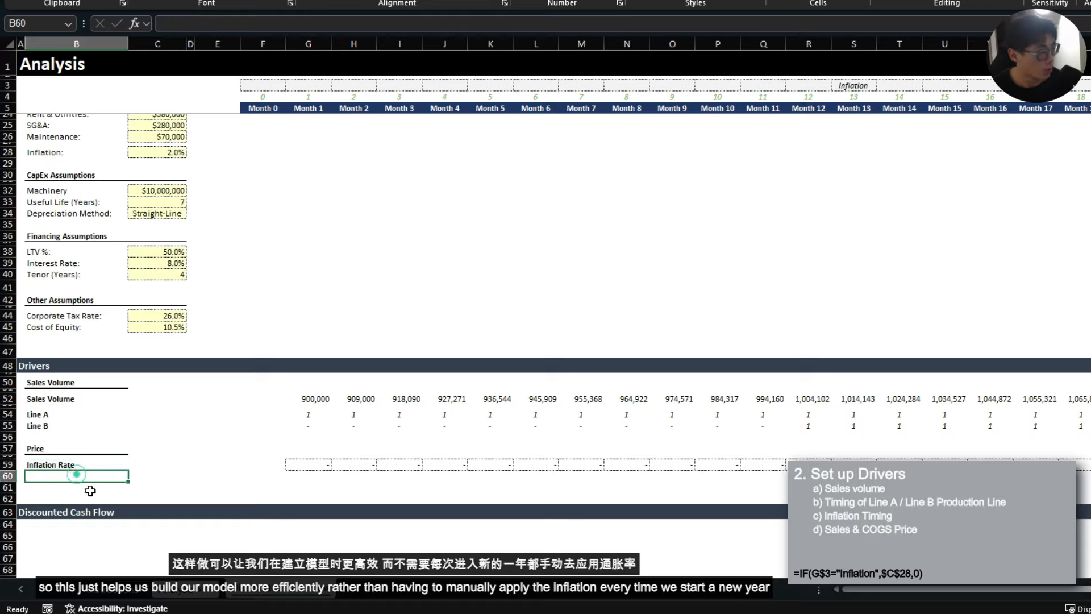
left_click(349, 465)
left_click(854, 557)
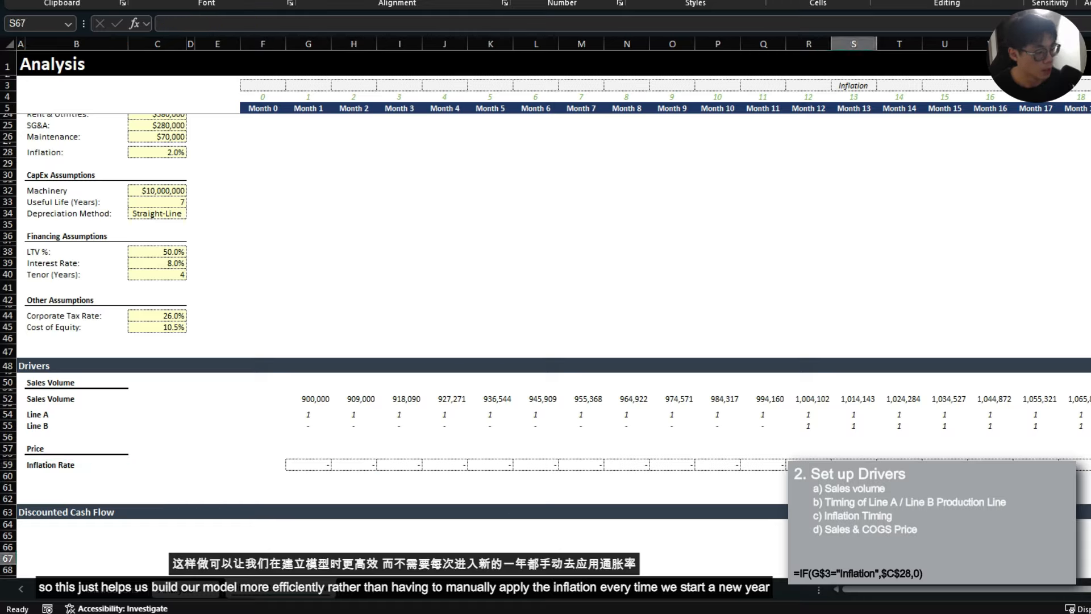
- Set the height of row 60, directly below Inflation Rate, to 6
left_click(66, 475)
key("alt+h")
type("oh6")
key("Return")
key("Down")
key("Down")
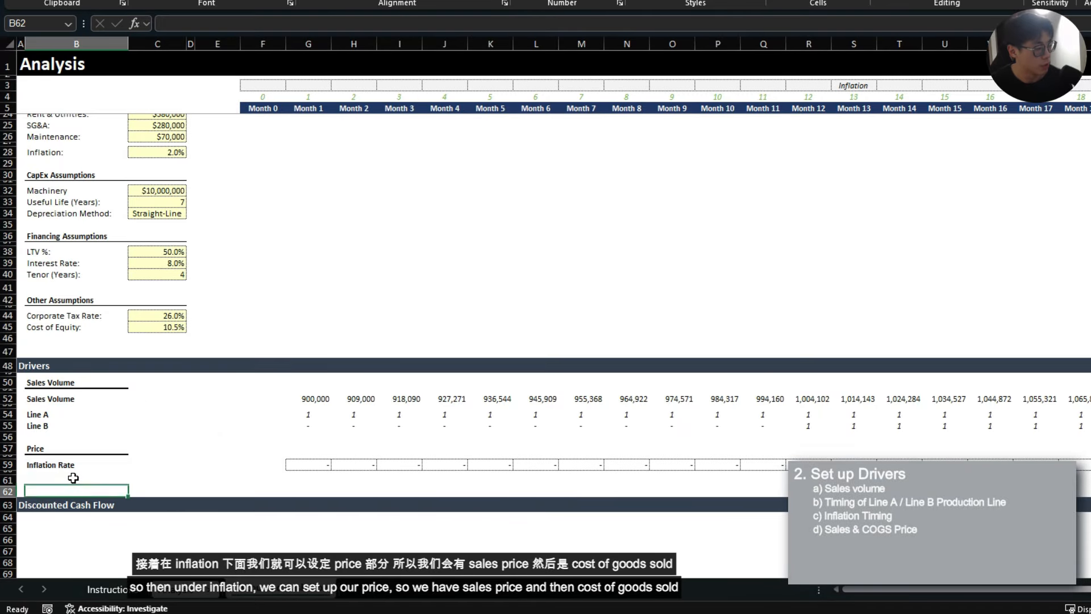
- Insert four rows at row 62, above the Discounted Cash Flow section
key("alt+h")
key("i")
key("r")
key("alt+h")
key("i")
key("r")
key("alt+h")
key("i")
key("r")
key("alt+h")
key("i")
key("r")
- Enter the row labels Sales Price in B61 and COGS in B62
left_click(73, 478)
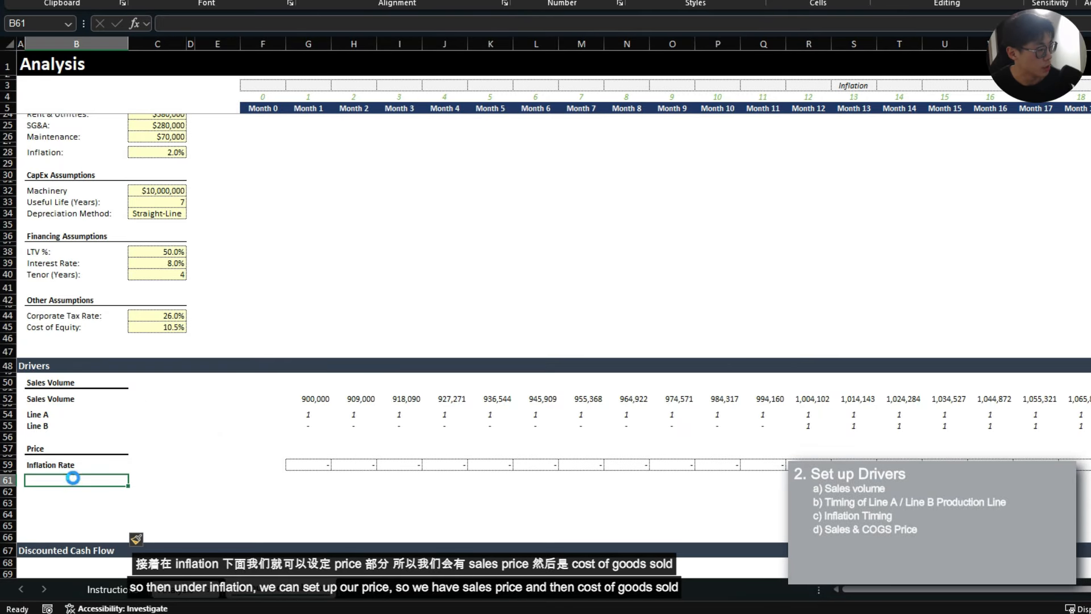
type("SAI")
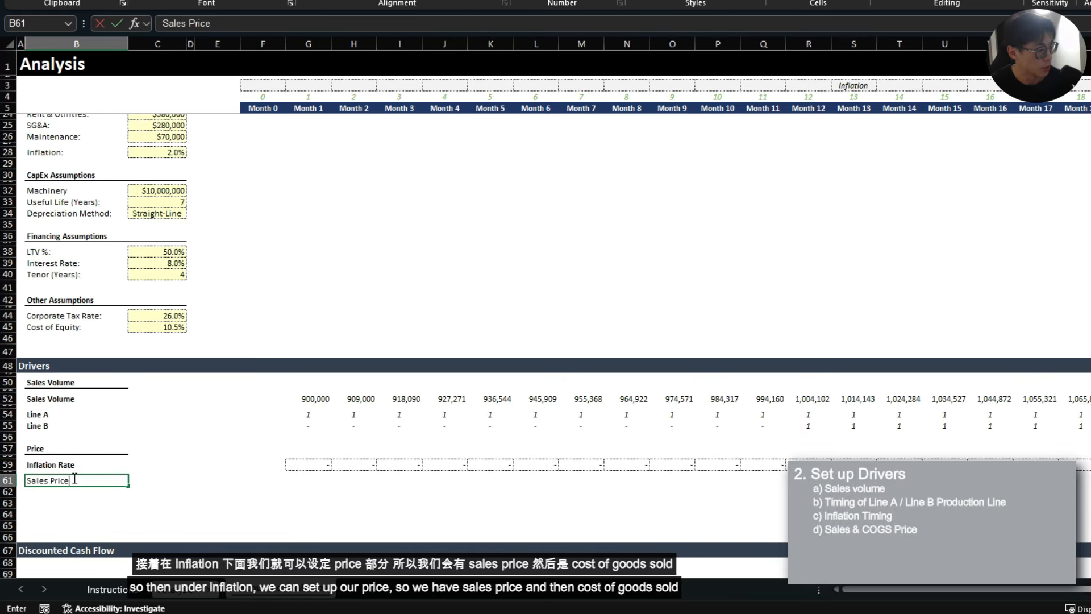
key("Return")
type("COGS")
key("Up")
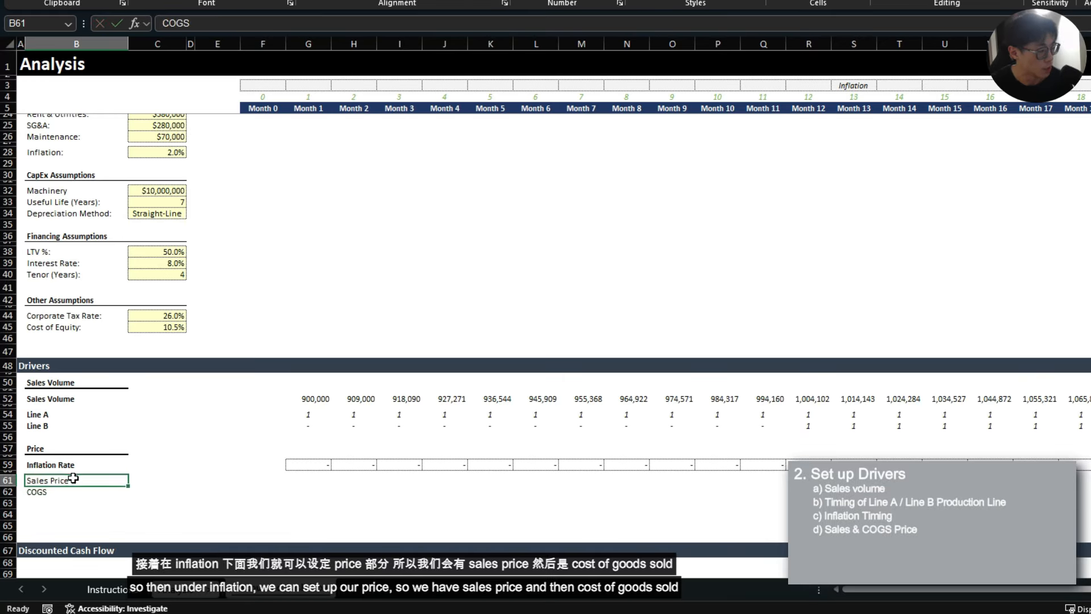
- Link the Month 1 Sales Price in G61 to the average selling price assumption with the absolute reference =$C$18
key("Right")
key("Right")
key("Right")
key("Right")
key("Right")
type("=")
scroll(216, 324, "up", 4)
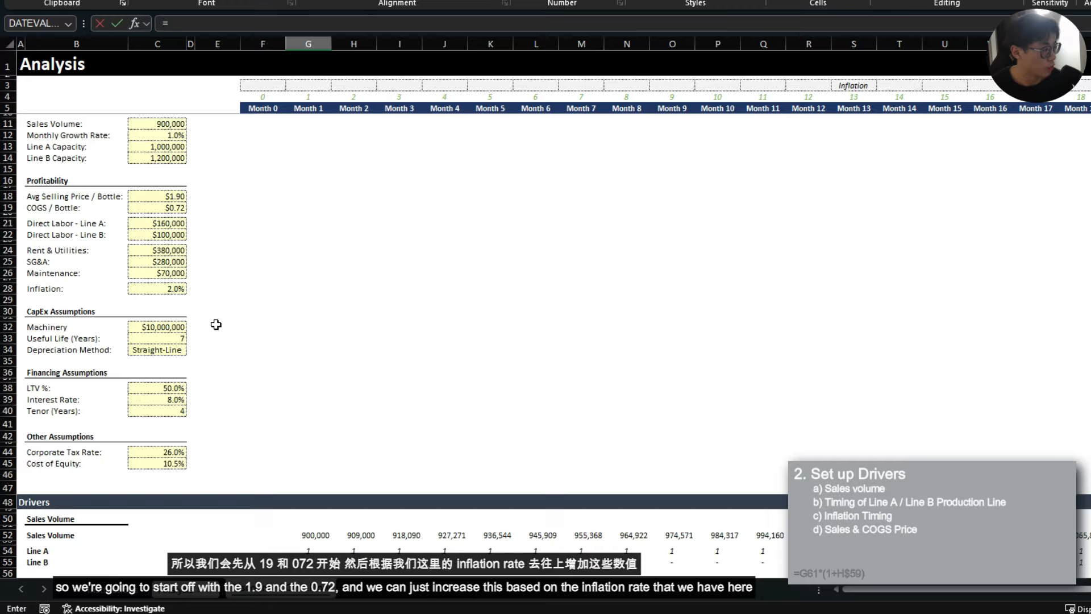
left_click(172, 196)
key("F4")
key("Return")
- Link the Month 1 COGS in G62 to the COGS per bottle assumption with the absolute reference =$C$19
type("=")
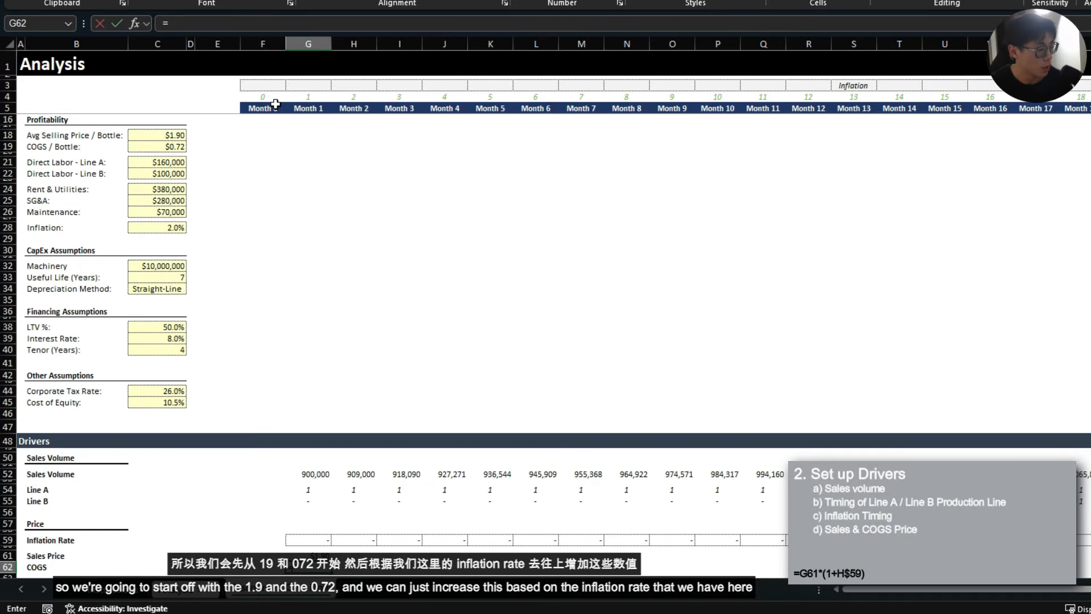
scroll(227, 171, "up", 4)
left_click(174, 212)
key("F4")
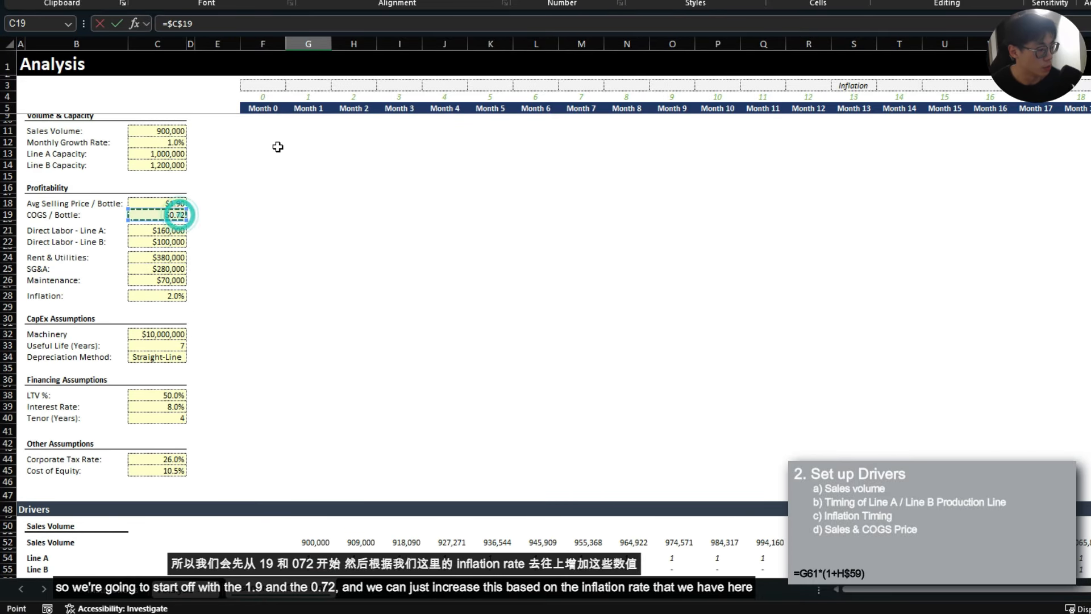
key("Return")
- Enter the Month 2 Sales Price formula =G61*(1+H$59) in H61, growing the prior month's price by the inflation rate
key("Right")
type("=")
key("Left")
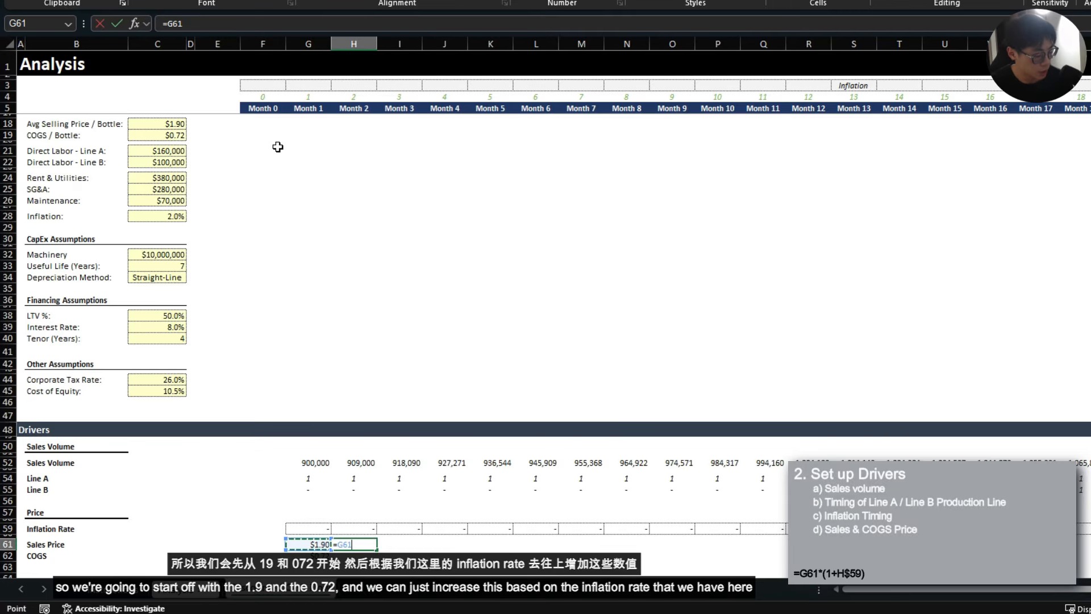
type("*(1+")
key("Up")
key("Up")
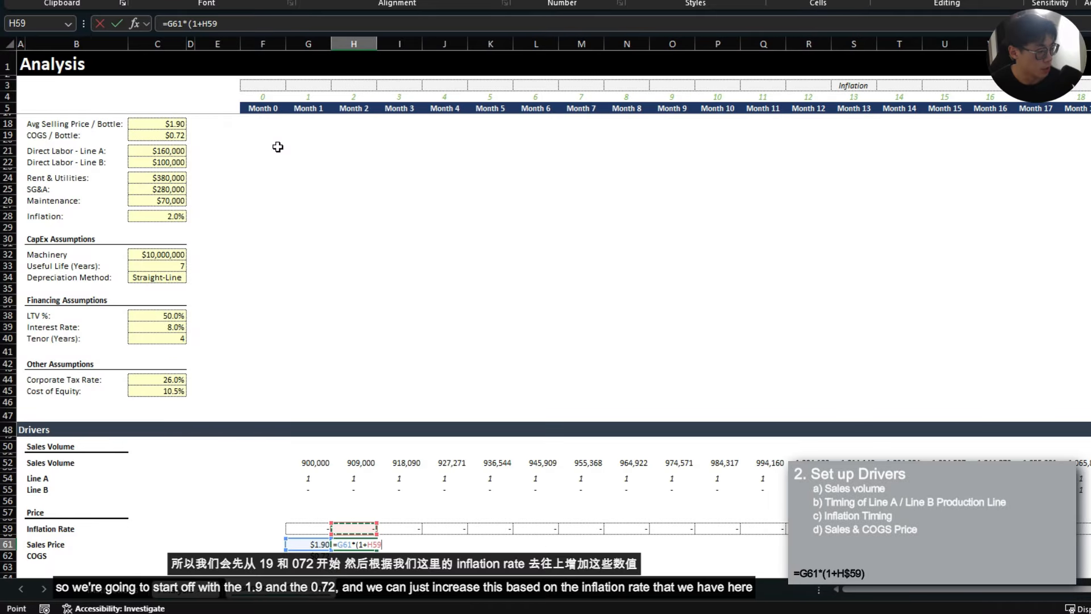
type(")")
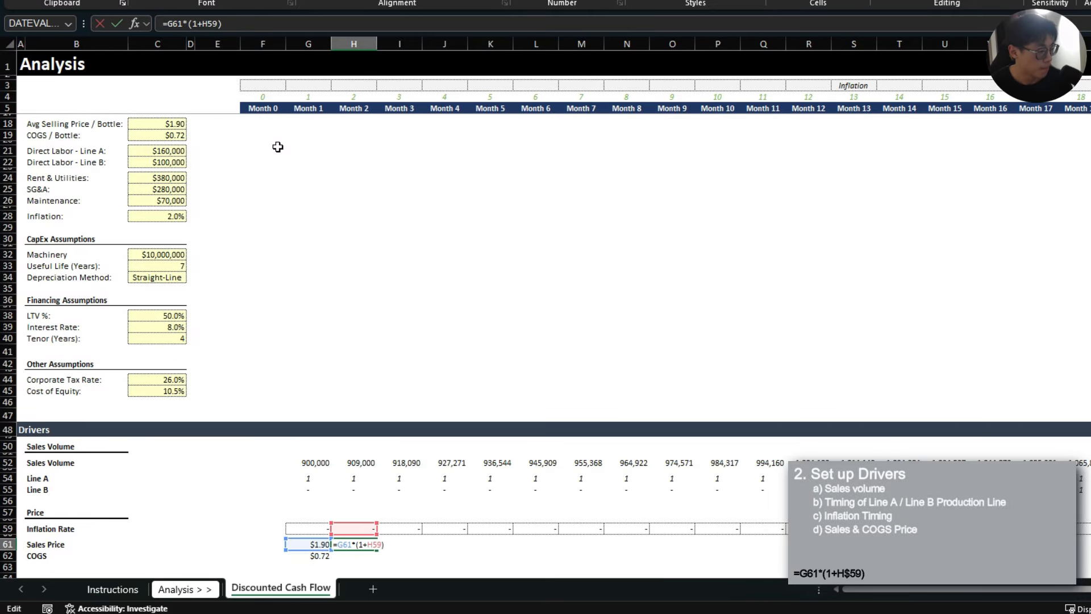
key("ctrl+Return")
- Copy the H61 price formula across the Sales Price and COGS rows through Month 13, covering H61:S62
key("ctrl+c")
key("shift+Down")
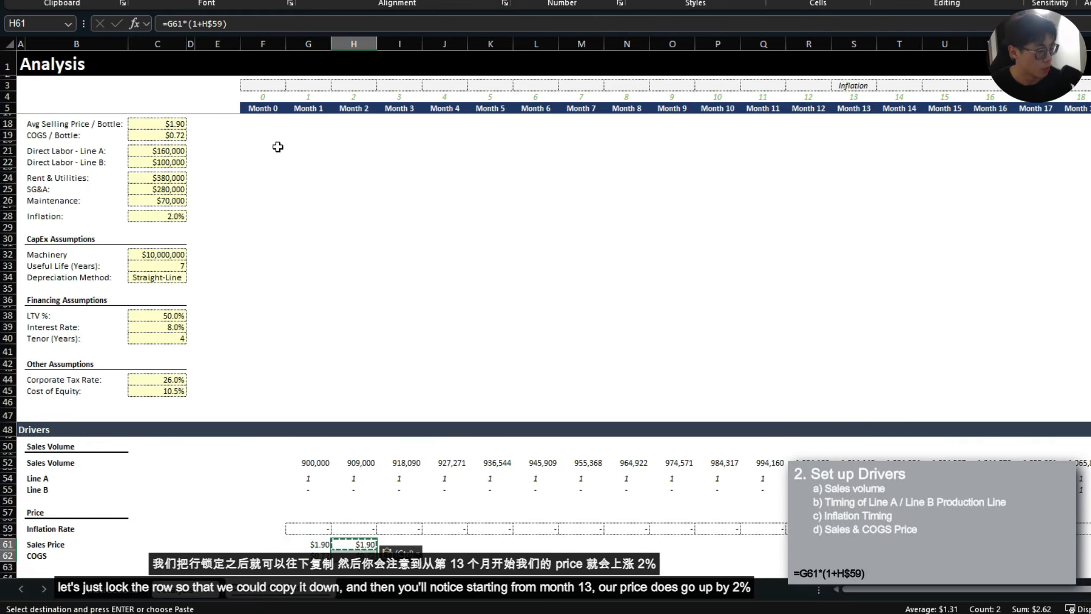
key("shift+Right")
key("shift+Right")
key("shift+Right")
key("shift+Right")
key("shift+Right")
key("shift+Right")
key("shift+Right")
key("shift+Right")
key("shift+Right")
key("shift+Right")
key("shift+Right")
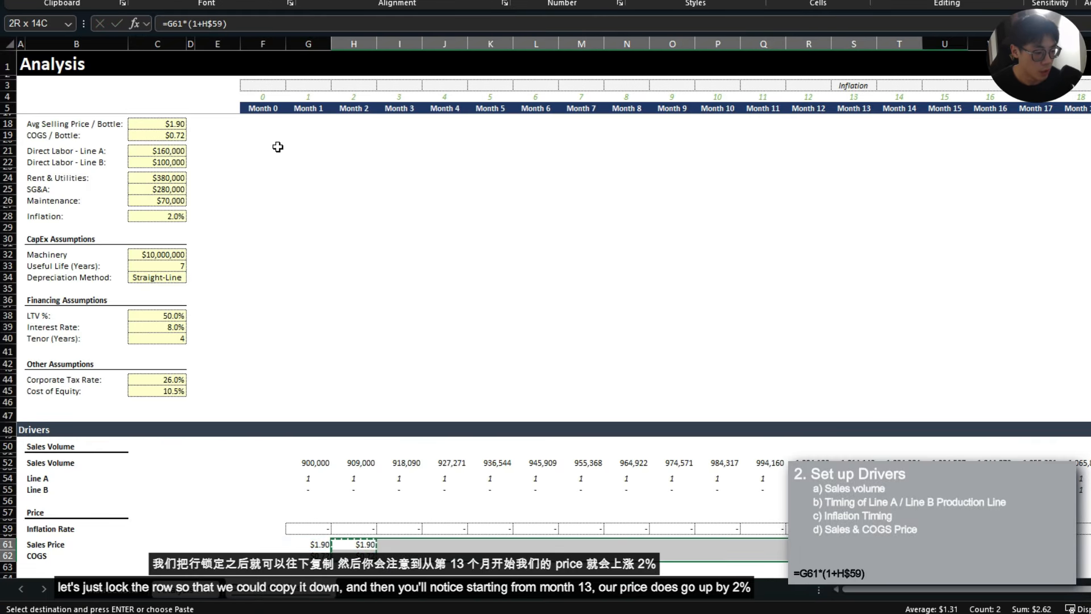
key("Return")
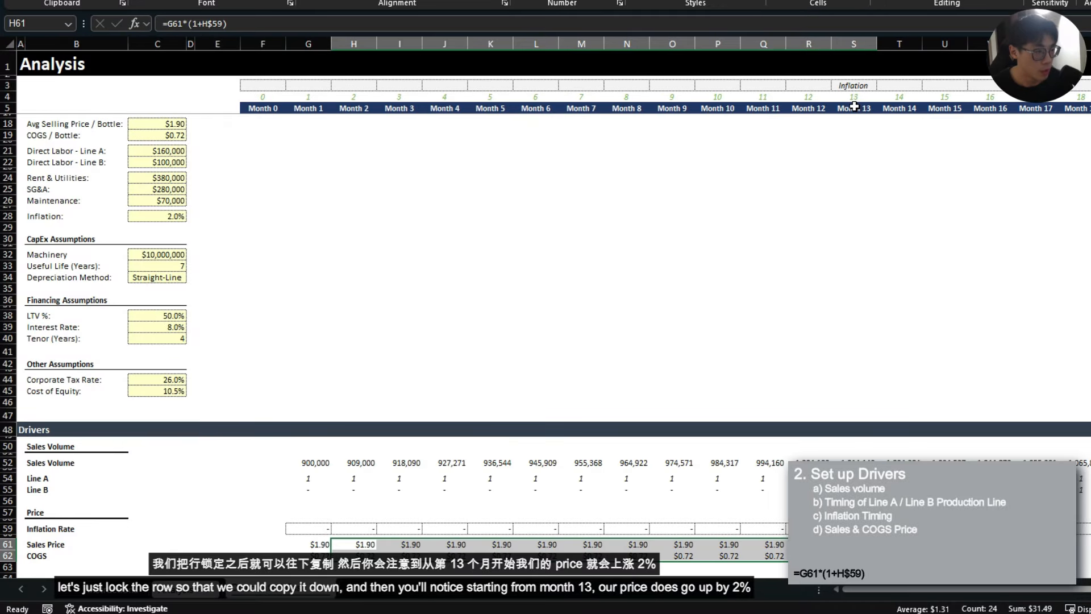
- Extend the Sales Price and COGS formulas from S61:S62 across the remaining months to Month 36
scroll(545, 341, "down", 1)
key("ctrl+Right")
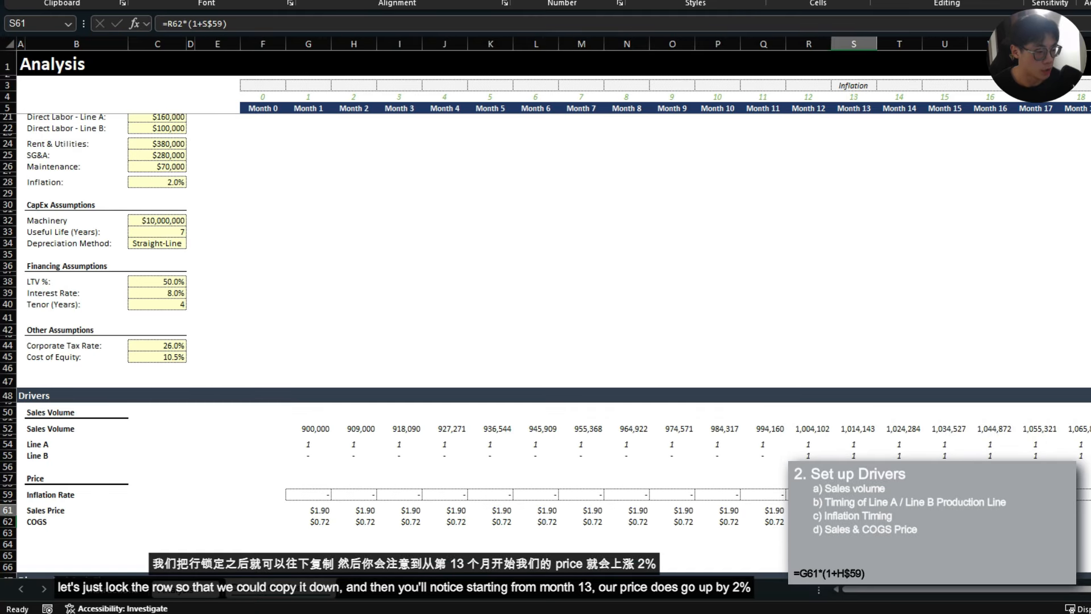
key("shift+Down")
key("ctrl+c")
key("ctrl+shift+Right")
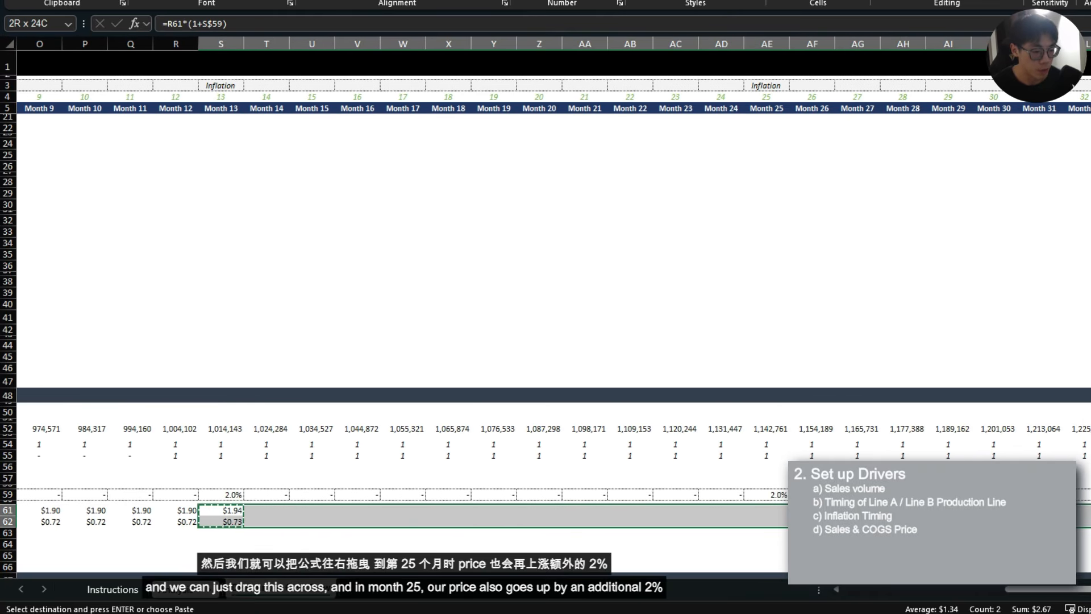
key("Return")
- Check the Month 25 Sales Price and COGS against the inflation rate in that column
left_click(748, 152)
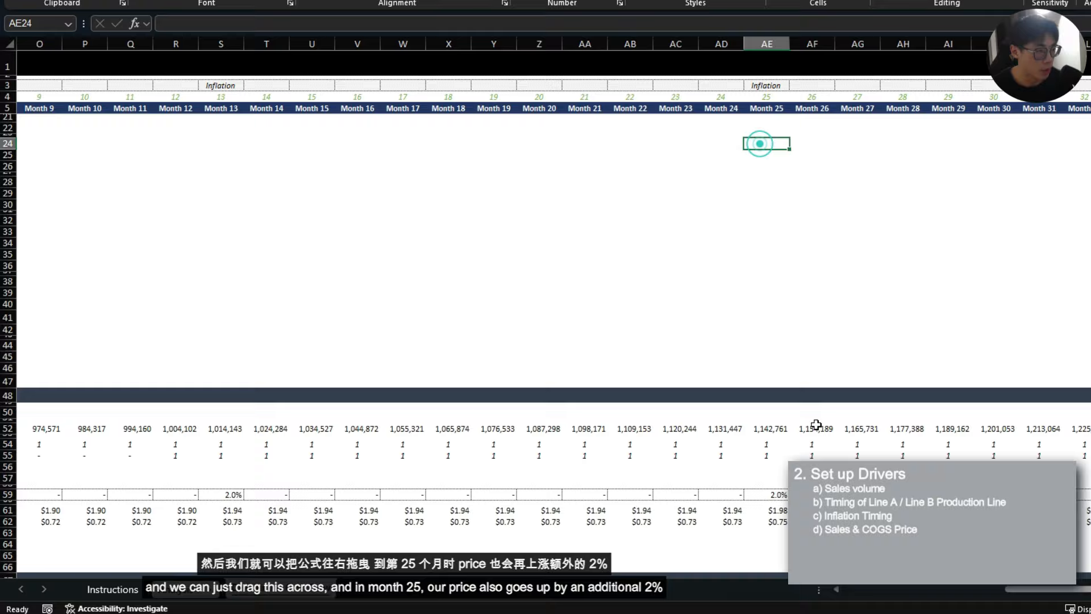
left_click(767, 509)
left_click(783, 465)
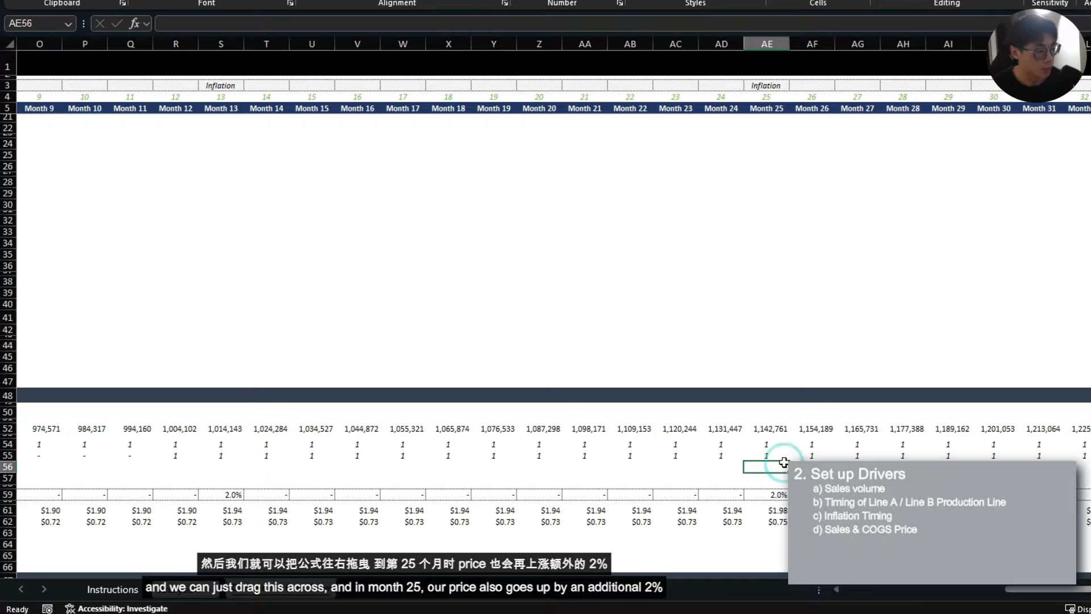
key("Down")
key("Down")
key("Down")
key("ctrl+Left")
key("ctrl+Left")
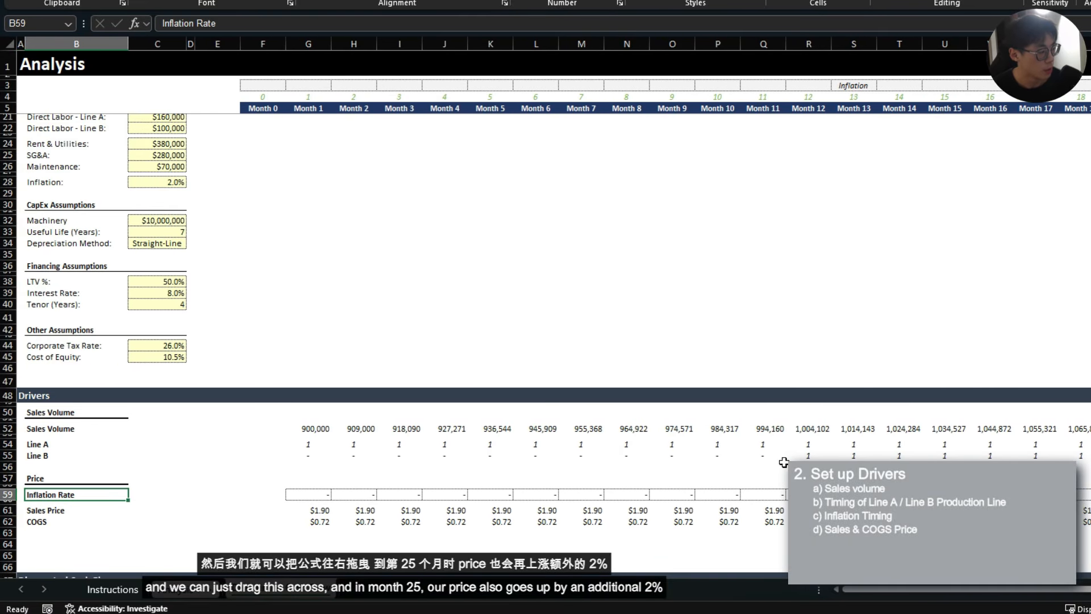
- Review the Financing and CapEx Assumptions blocks and the space below Drivers for debt and depreciation schedules
scroll(784, 462, "down", 4)
left_click(80, 455)
scroll(57, 191, "up", 1)
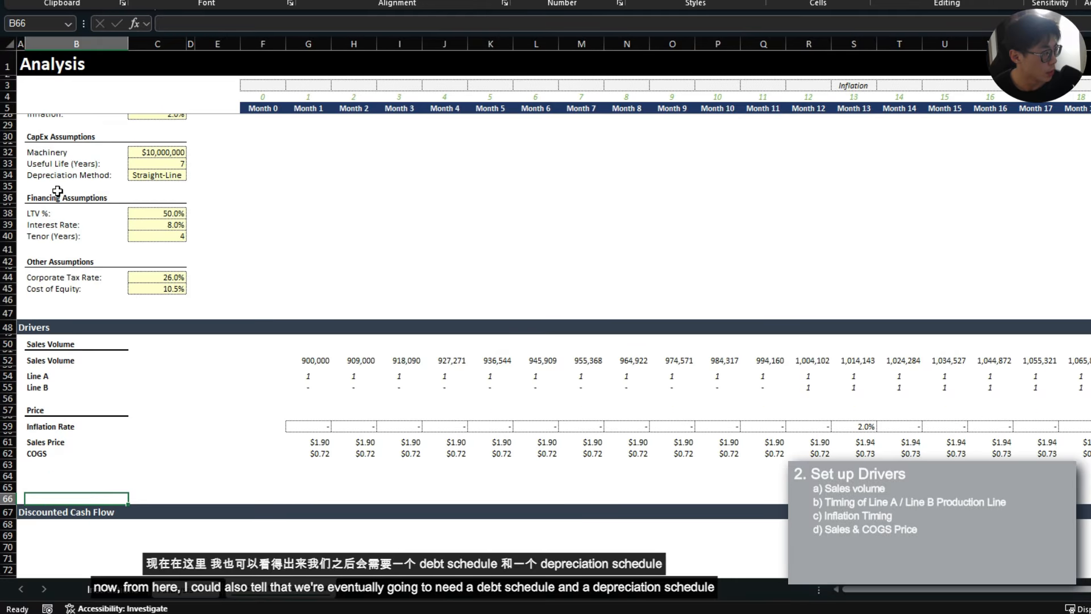
left_click_drag(57, 191, 144, 233)
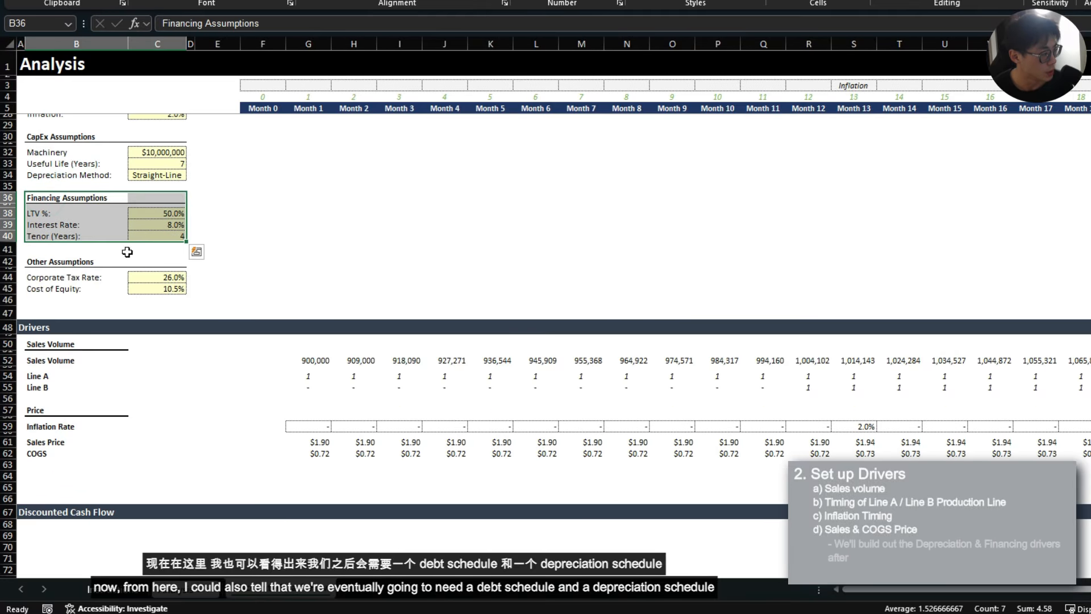
scroll(127, 250, "up", 1)
left_click_drag(35, 170, 163, 214)
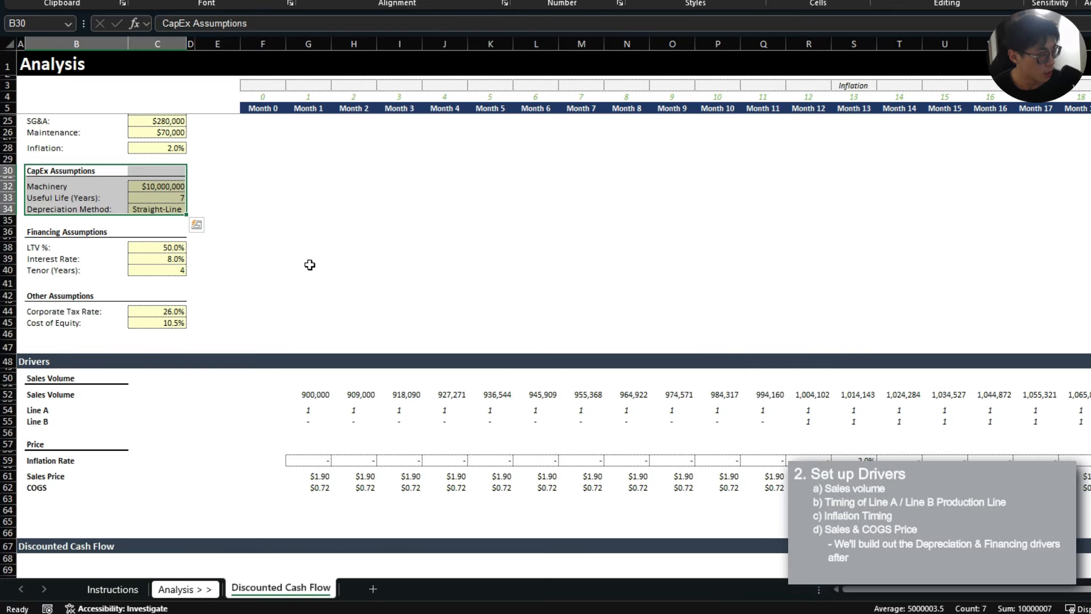
scroll(261, 356, "down", 2)
scroll(66, 448, "down", 3)
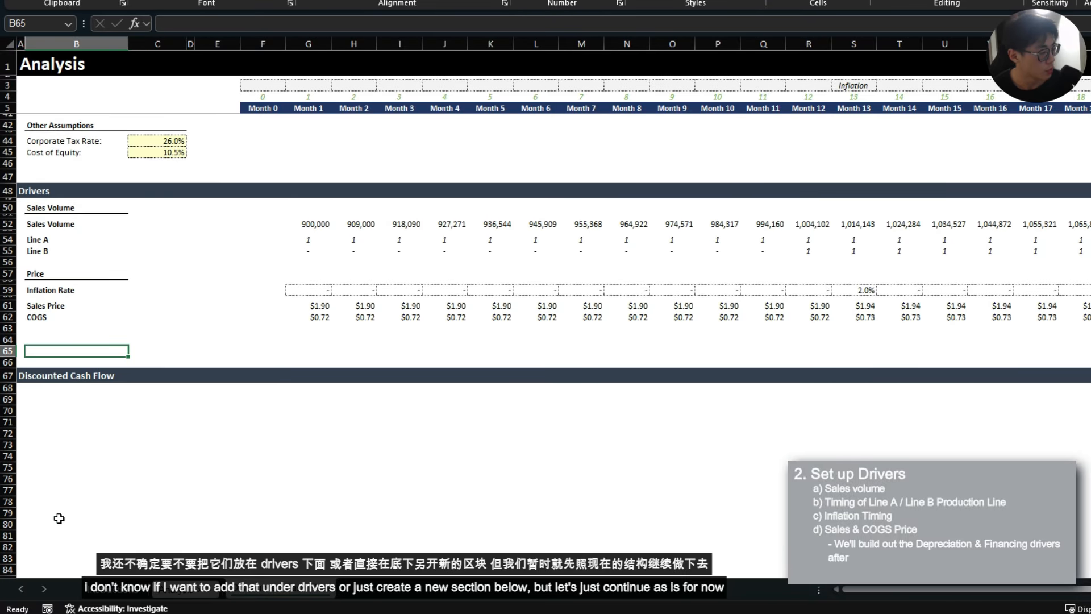
left_click_drag(47, 515, 206, 518)
scroll(157, 497, "up", 2)
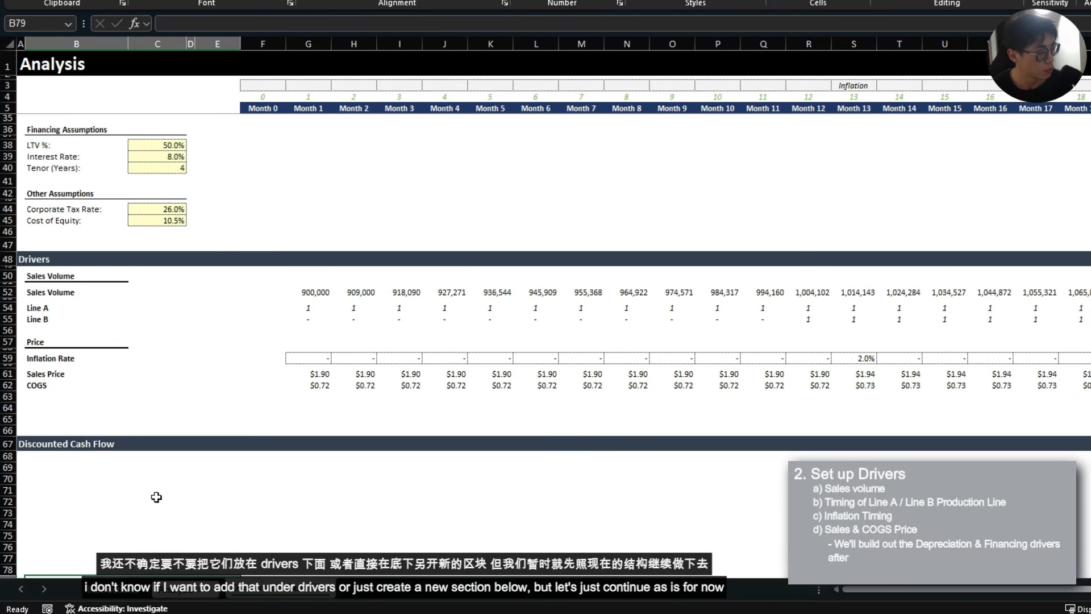
scroll(154, 496, "down", 2)
- Delete the three empty rows 64 to 66 above the Discounted Cash Flow heading
left_click(83, 340)
scroll(83, 340, "up", 2)
scroll(83, 339, "up", 2)
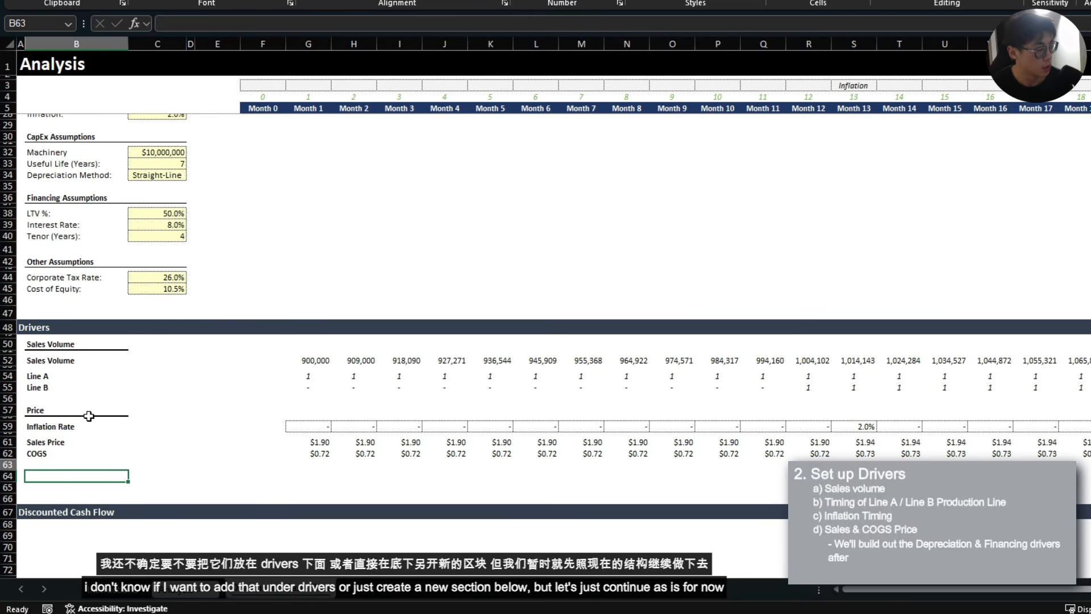
key("shift+Down")
key("shift+Down")
key("ctrl+minus")
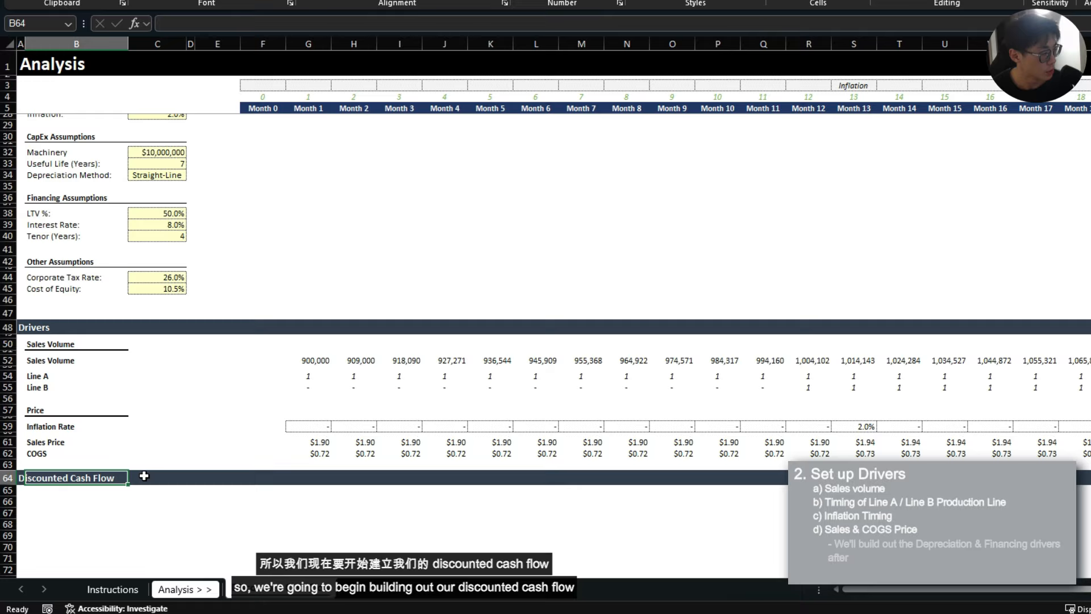
- Look over the full Assumptions section, from Volume & Capacity to Other Assumptions, to plan the cash flow layout
left_click(42, 196)
left_click(63, 138)
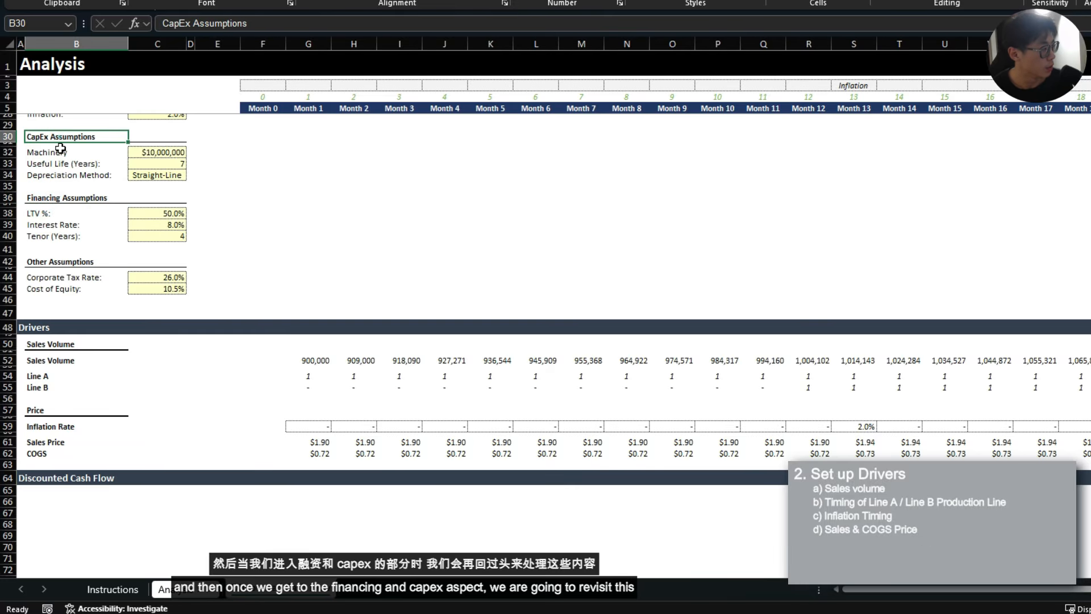
scroll(127, 290, "up", 1)
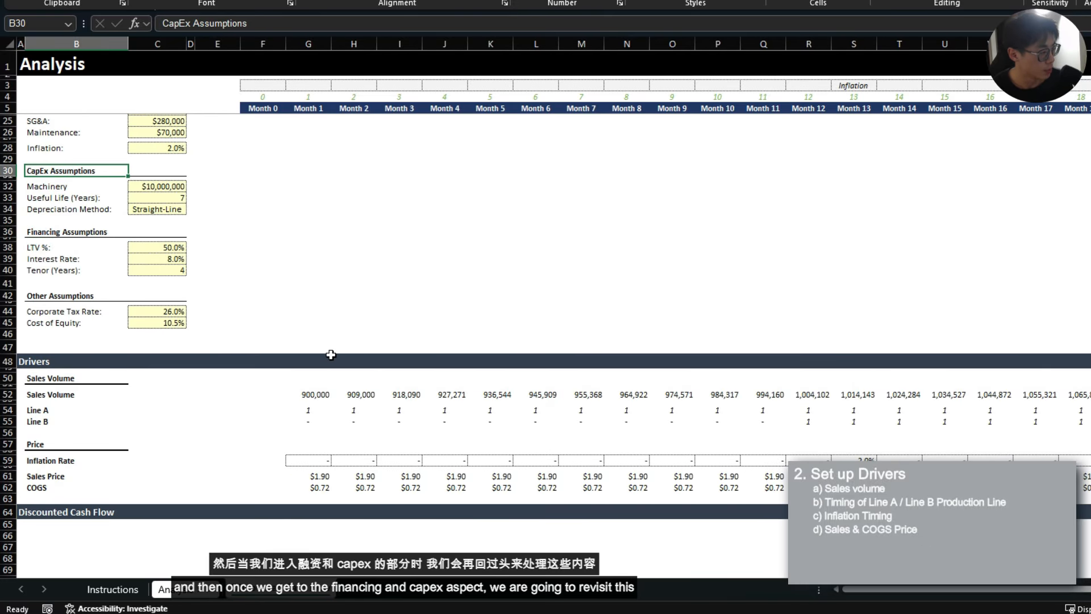
scroll(278, 363, "down", 1)
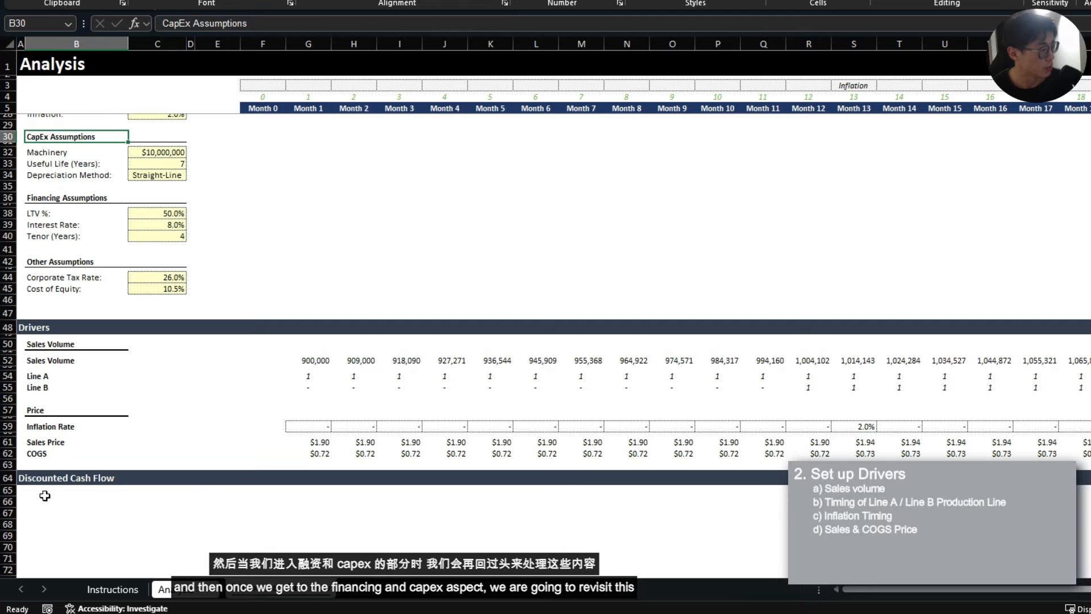
scroll(228, 489, "down", 3)
left_click(55, 404)
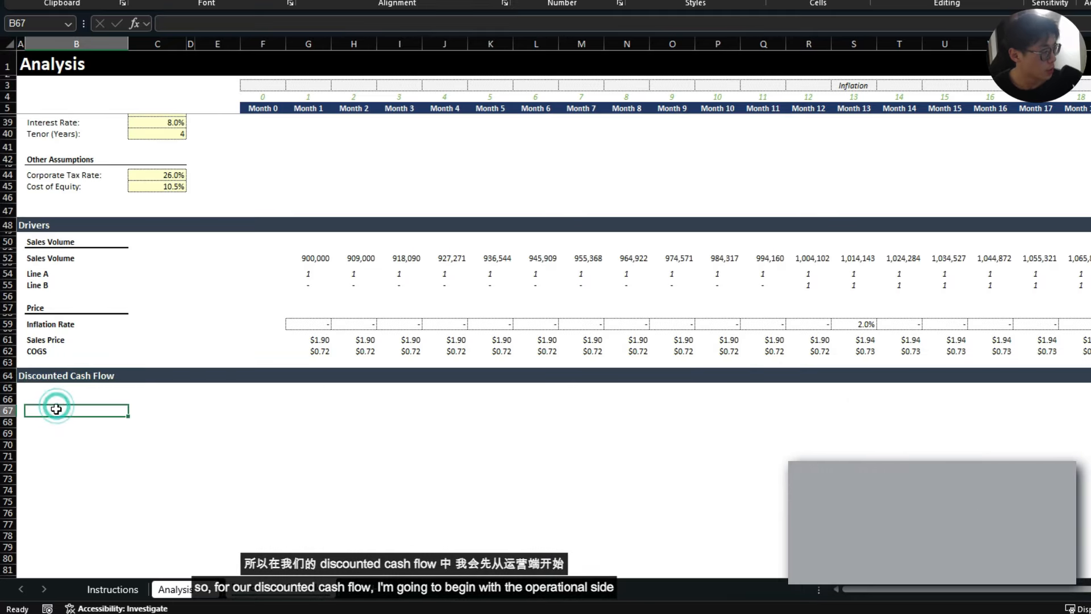
scroll(55, 418, "up", 2)
scroll(55, 418, "up", 7)
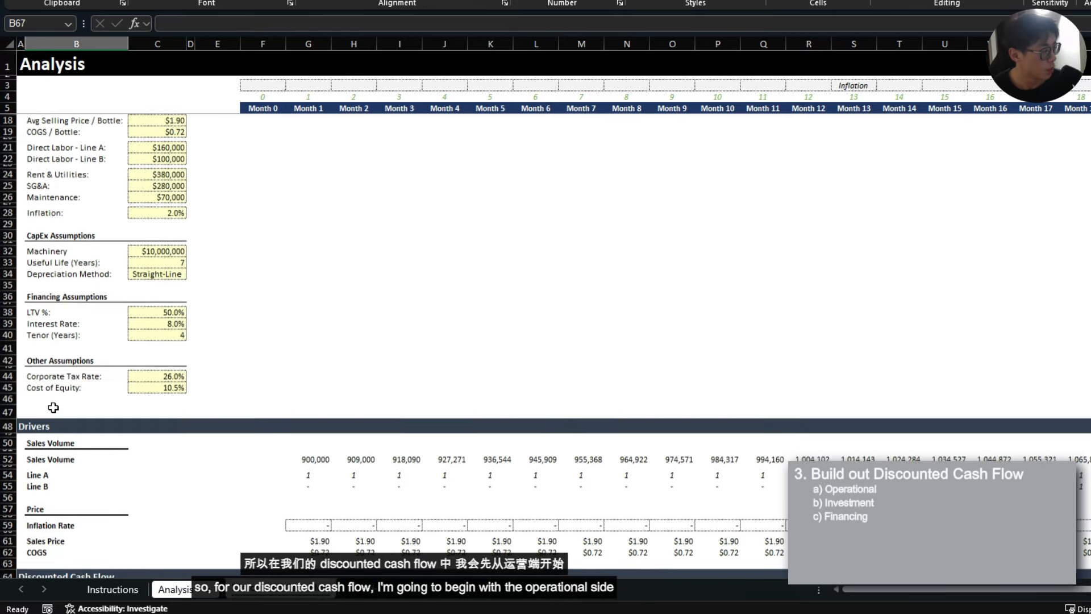
scroll(51, 421, "up", 1)
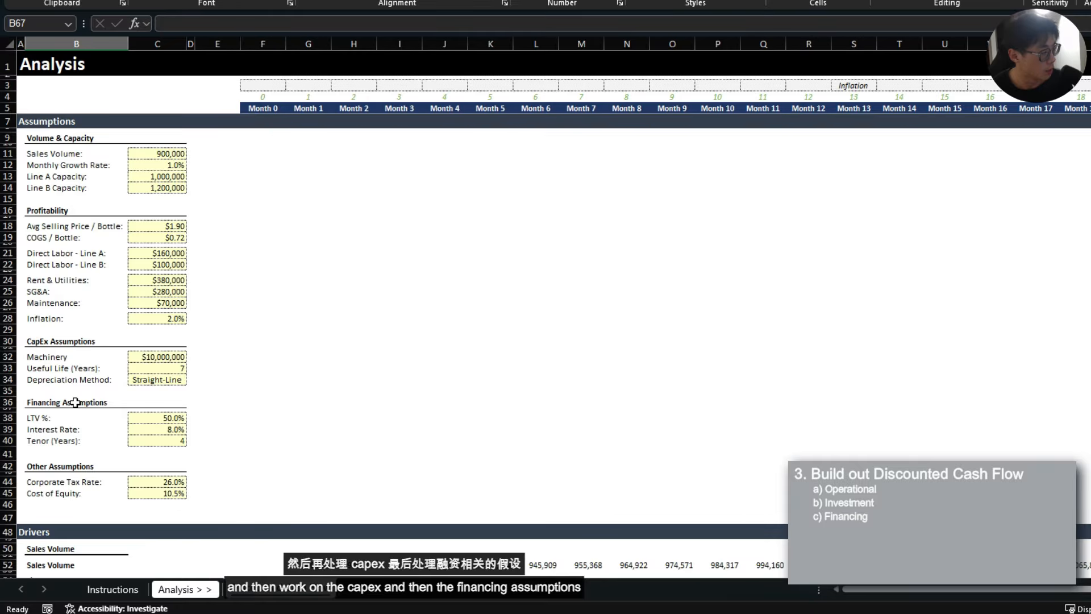
scroll(74, 391, "down", 9)
- Set the height of row 65, directly below the Discounted Cash Flow heading, to 5
left_click(75, 433)
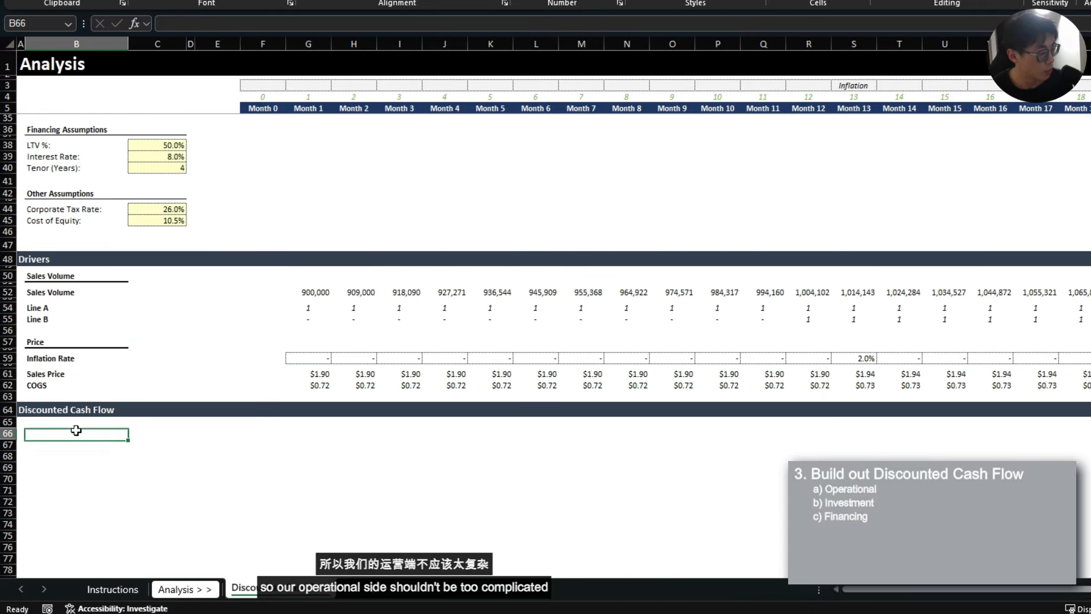
key("Up")
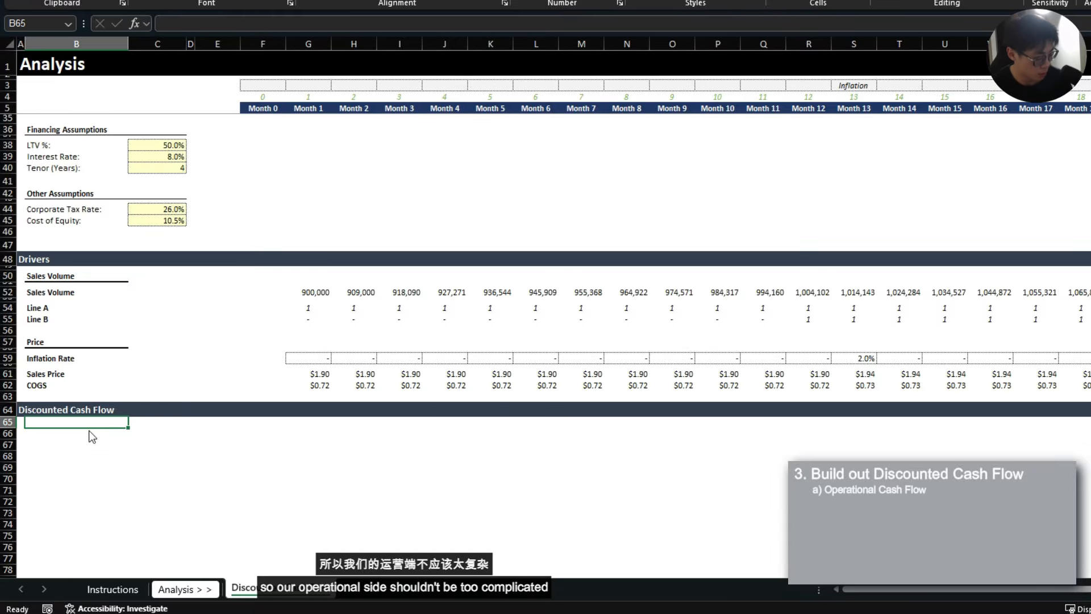
key("alt+h")
type("oh5")
key("Return")
- Enter the bold, bottom-bordered heading Operational in B66 and the row label Sales in B68
key("Down")
type("Operatio")
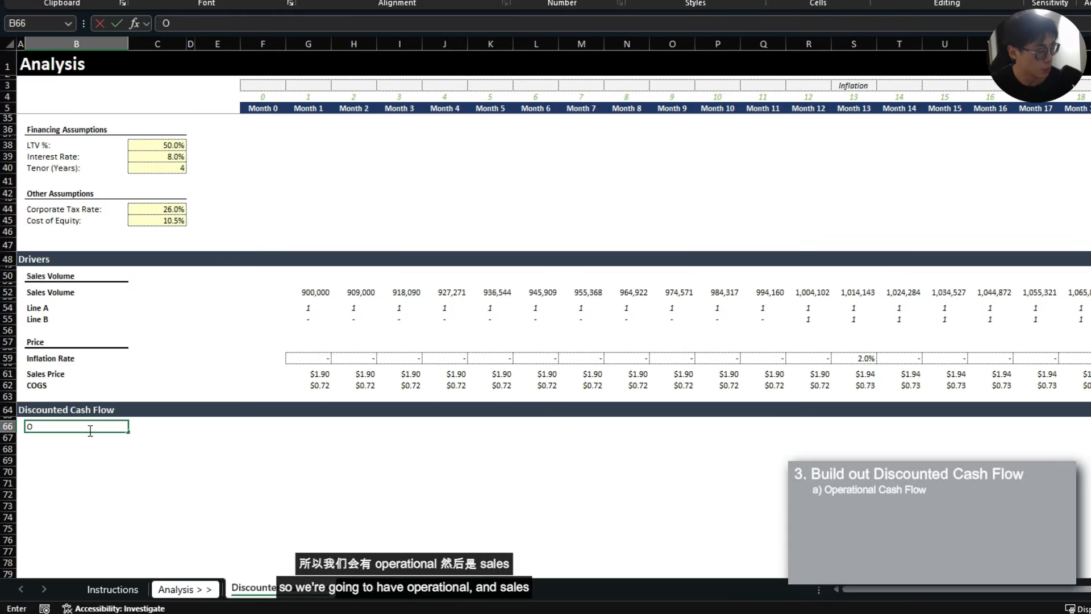
type("nal")
key("Return")
type("Sales")
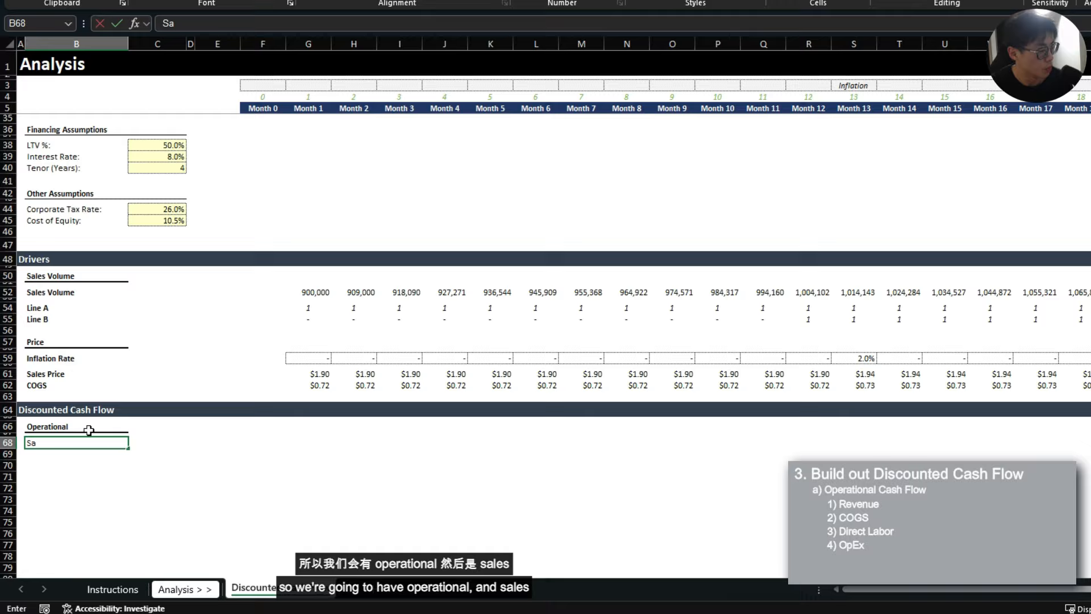
key("Return")
- Enter the Month 1 Sales formula in G68 as sales volume times sales price, =G$52*G$61
key("Up")
key("Right")
key("Right")
key("Right")
key("Right")
key("Right")
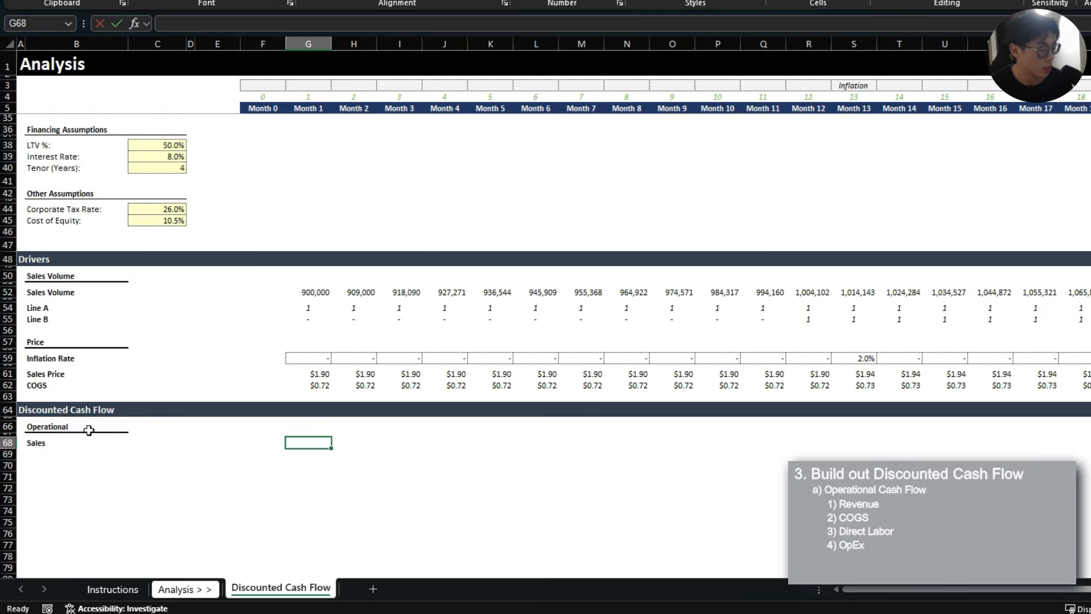
type("=")
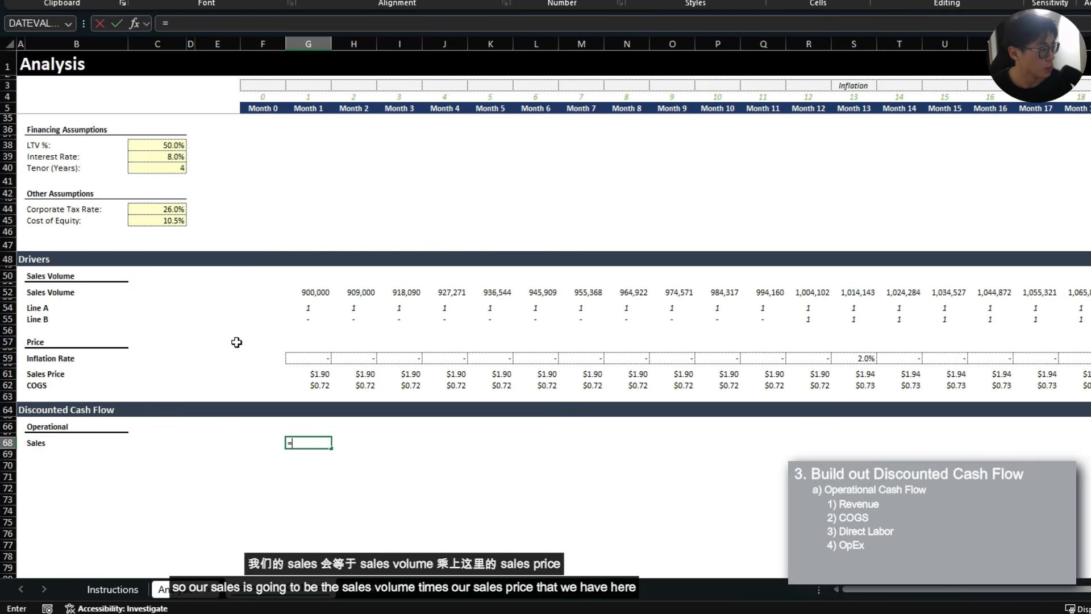
left_click(310, 292)
key("F4")
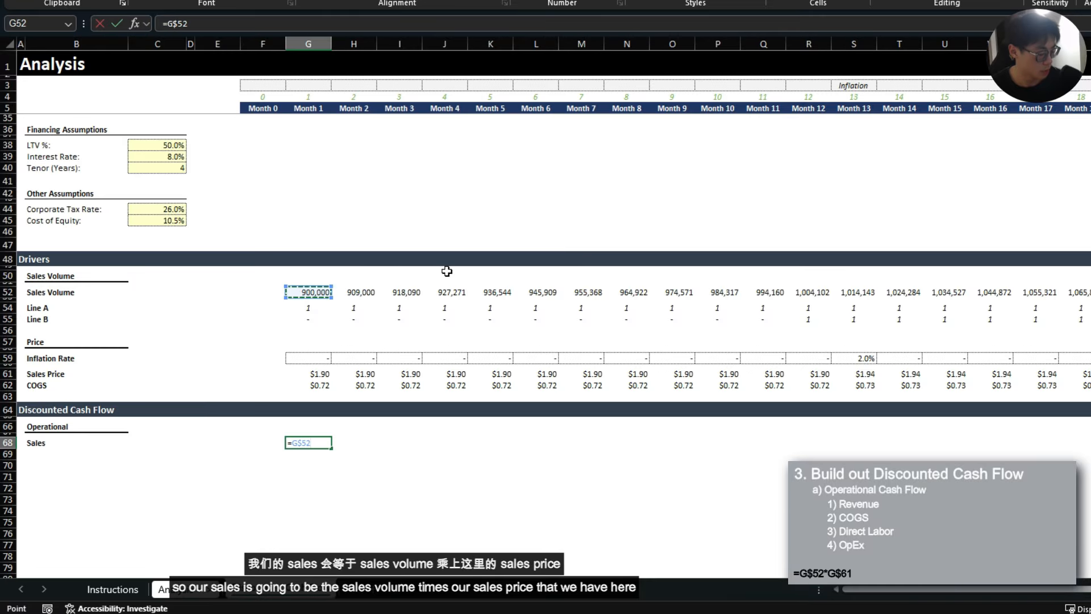
left_click(315, 374)
key("F4")
key("F4")
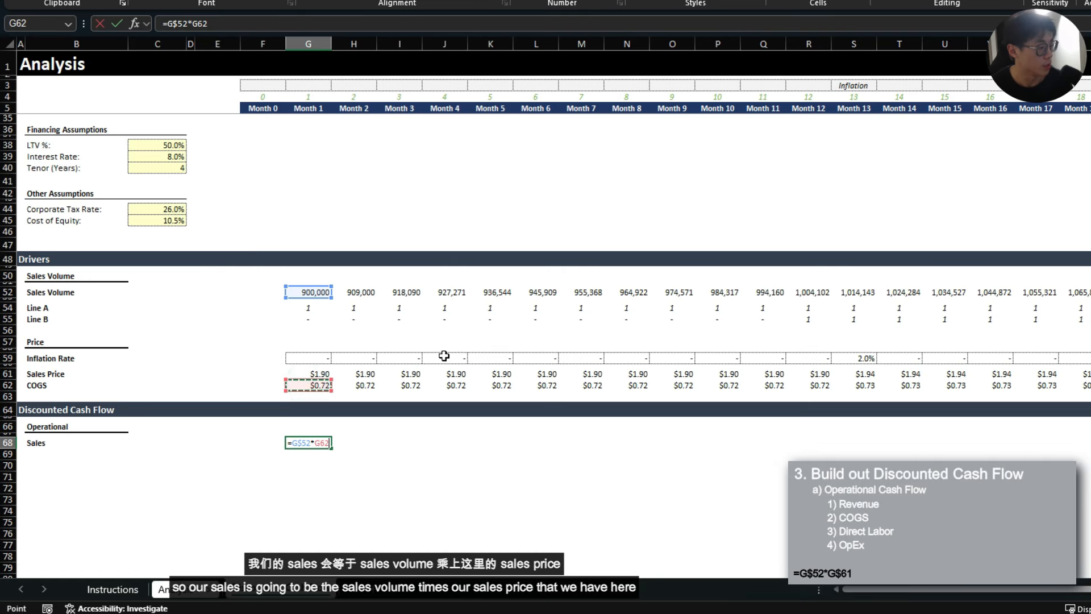
key("Return")
- Add the row label COGS in B69, directly below Sales
key("Left")
key("Left")
key("Left")
key("Left")
key("Left")
type("COG")
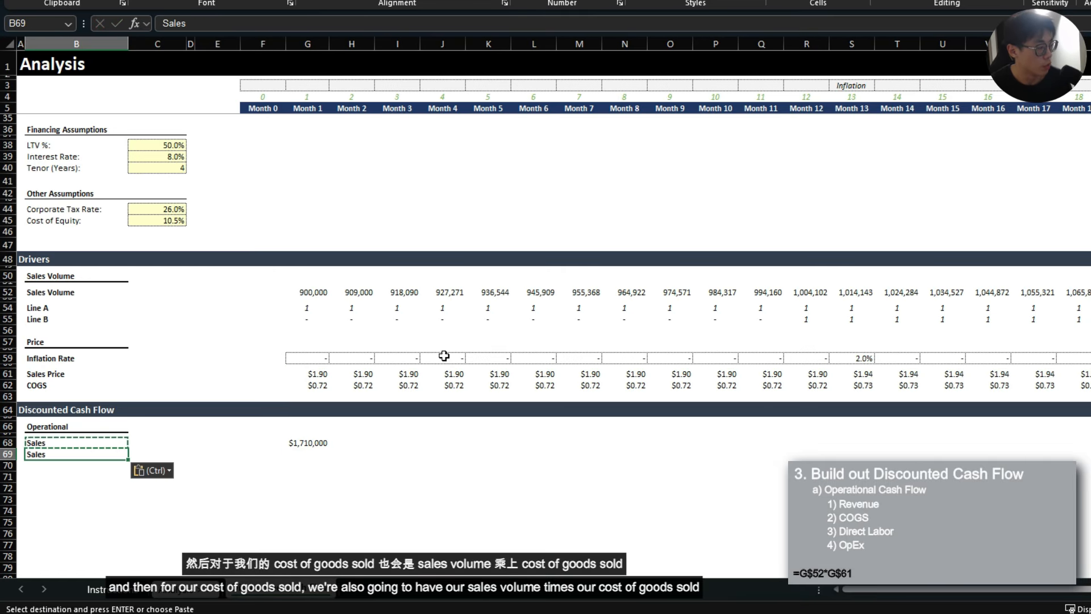
type("S")
- Build the Month 1 COGS formula in G69 as sales volume times unit COGS, =G$52*G$62
key("Right")
key("Right")
key("Right")
key("Right")
key("Right")
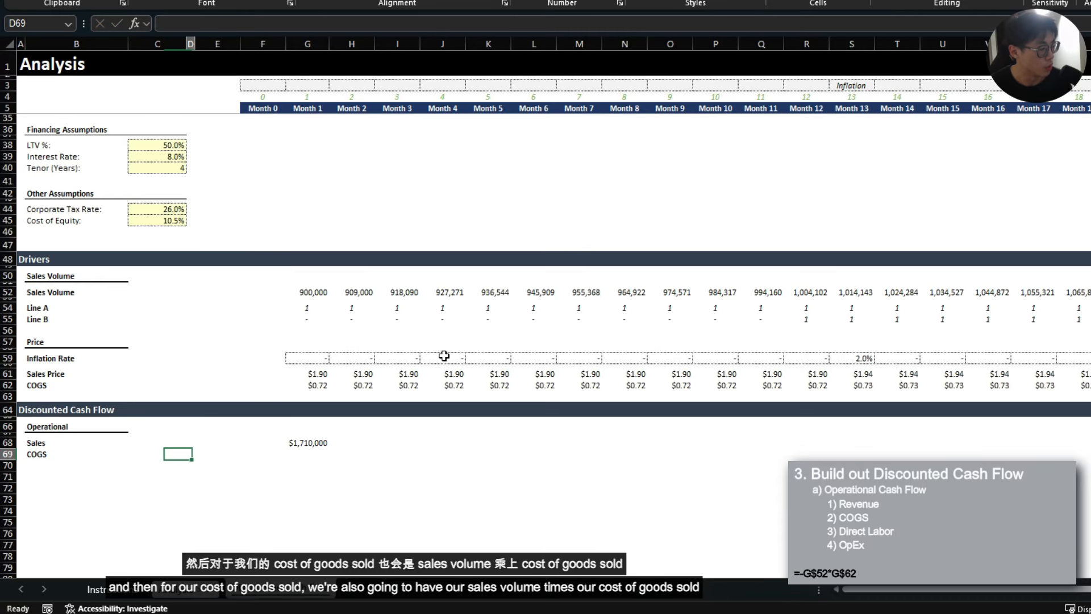
type("=")
key("Up")
key("Up")
key("Up")
key("Up")
key("Up")
key("Up")
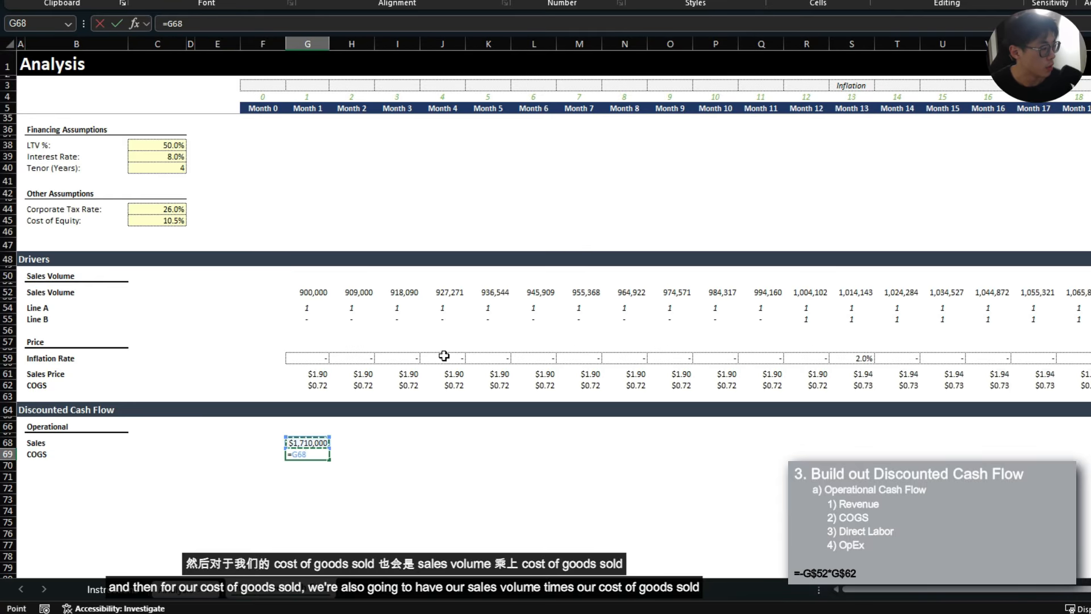
key("Up")
key("Up")
key("Up")
key("Up")
key("Up")
key("Up")
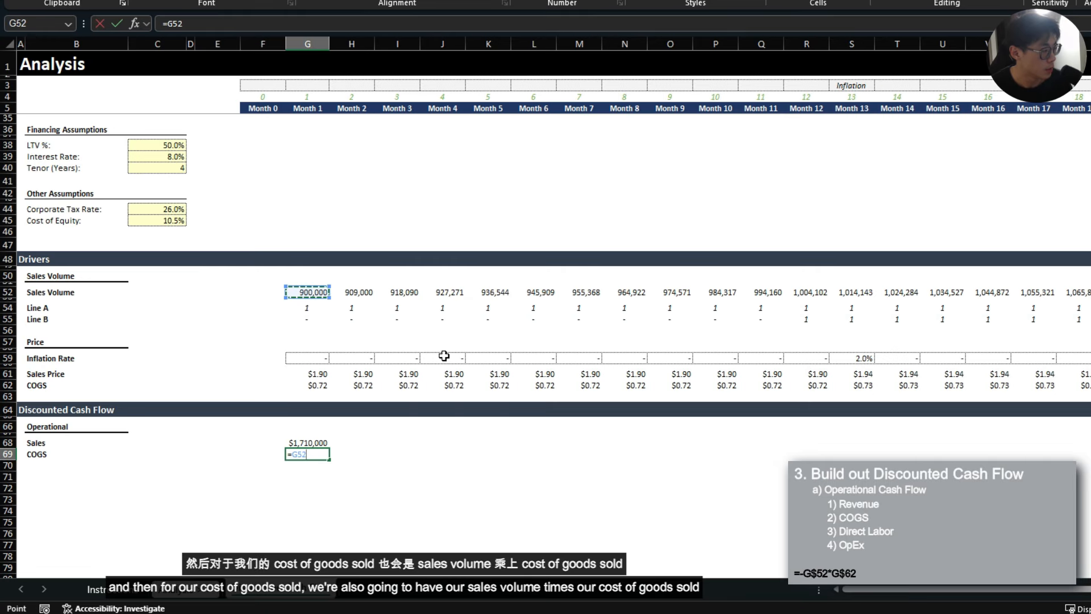
type("*")
key("Up")
key("Up")
key("Up")
key("Up")
key("Up")
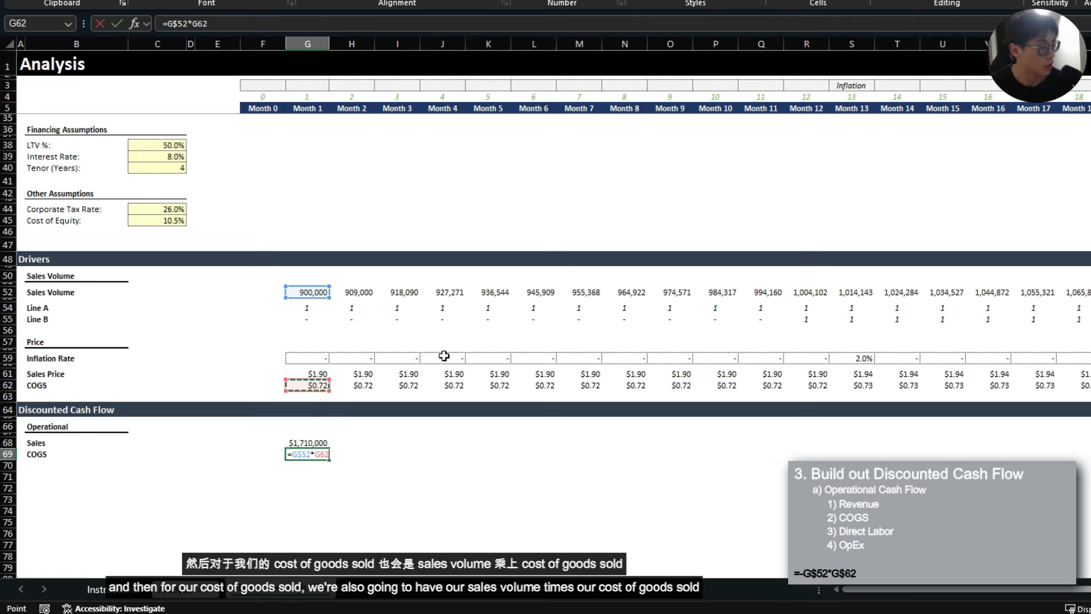
- Make the Month 1 COGS a cash outflow by negating its formula to =-G$52*G$62
key("F2")
key("Home")
key("Right")
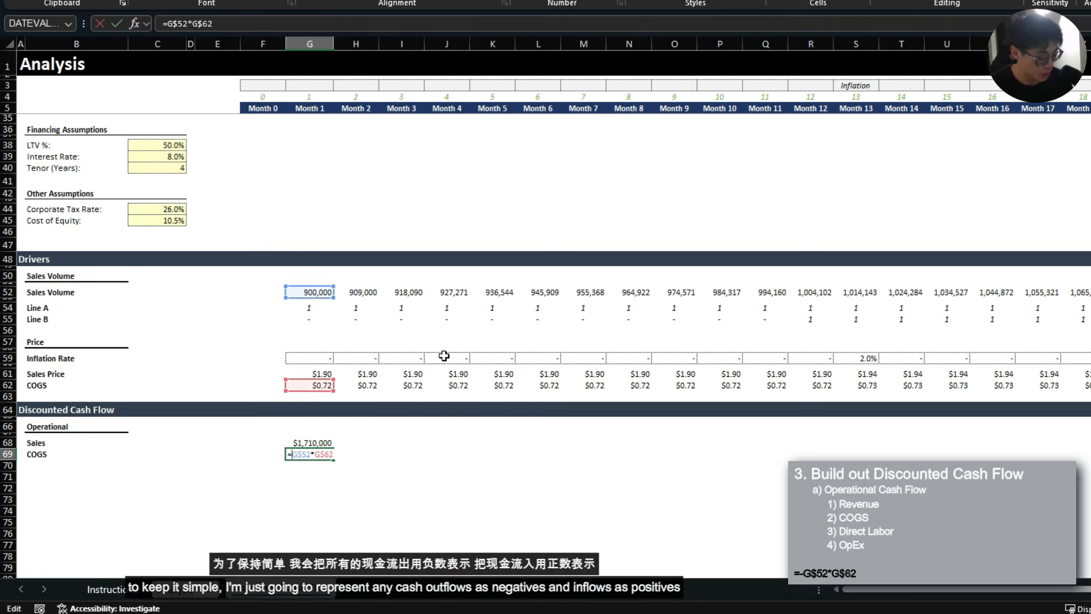
type("-")
key("ctrl+Return")
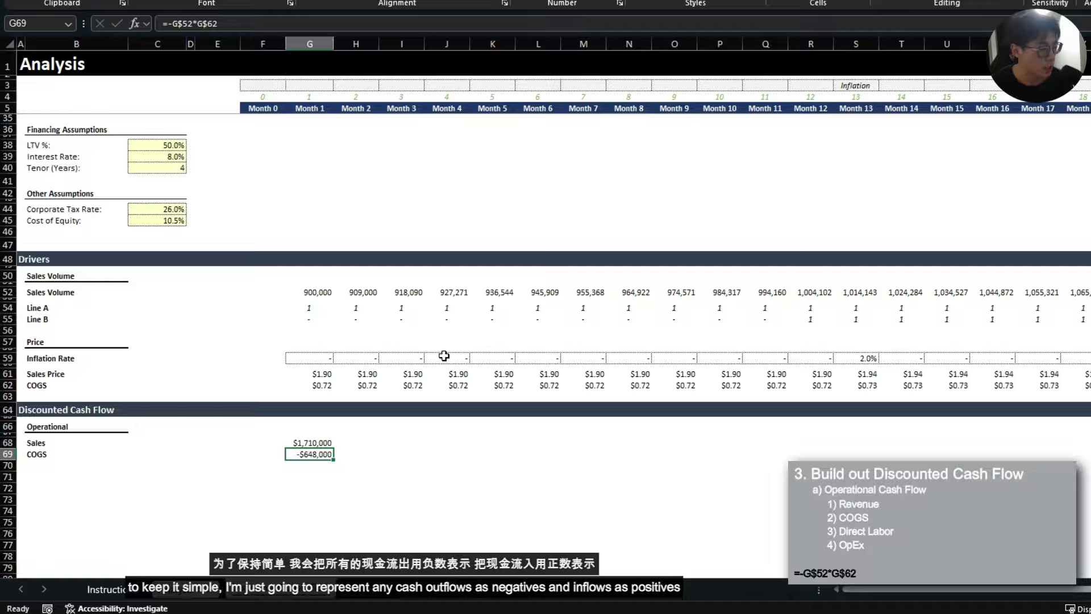
- Apply the custom number format $#,##0;($#,##0) to the Month 1 Sales and COGS values in G68:G69
key("Up")
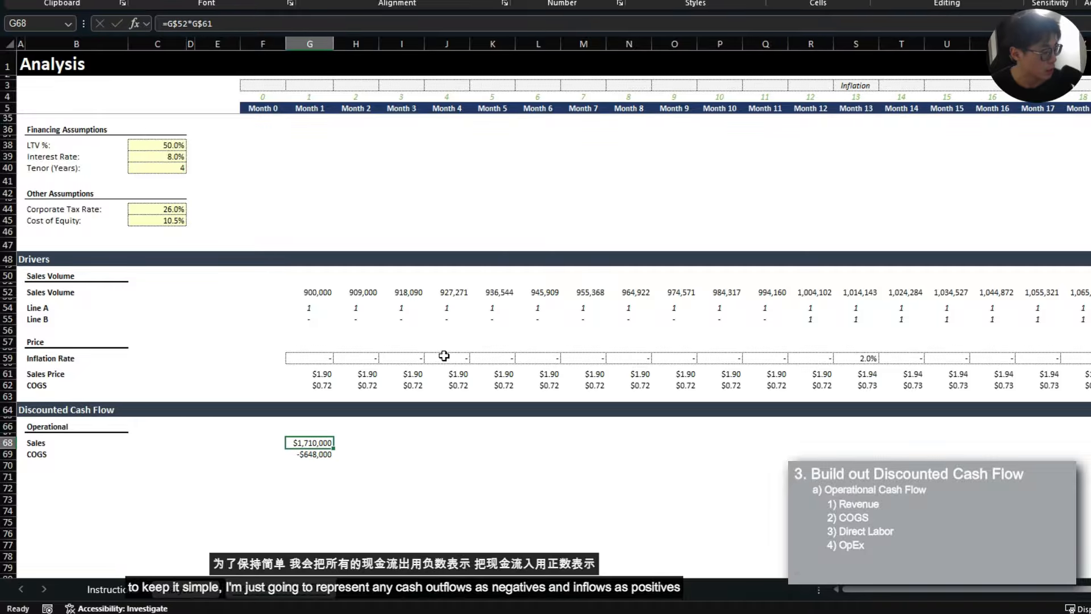
key("shift+Down")
key("ctrl+1")
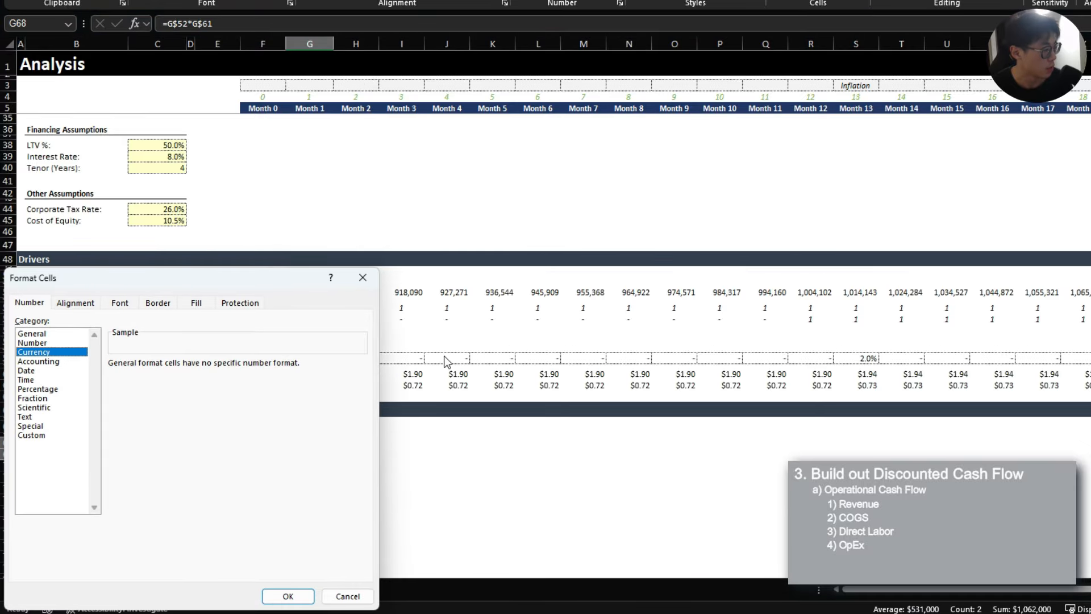
type("$#,##0;($#,##0")
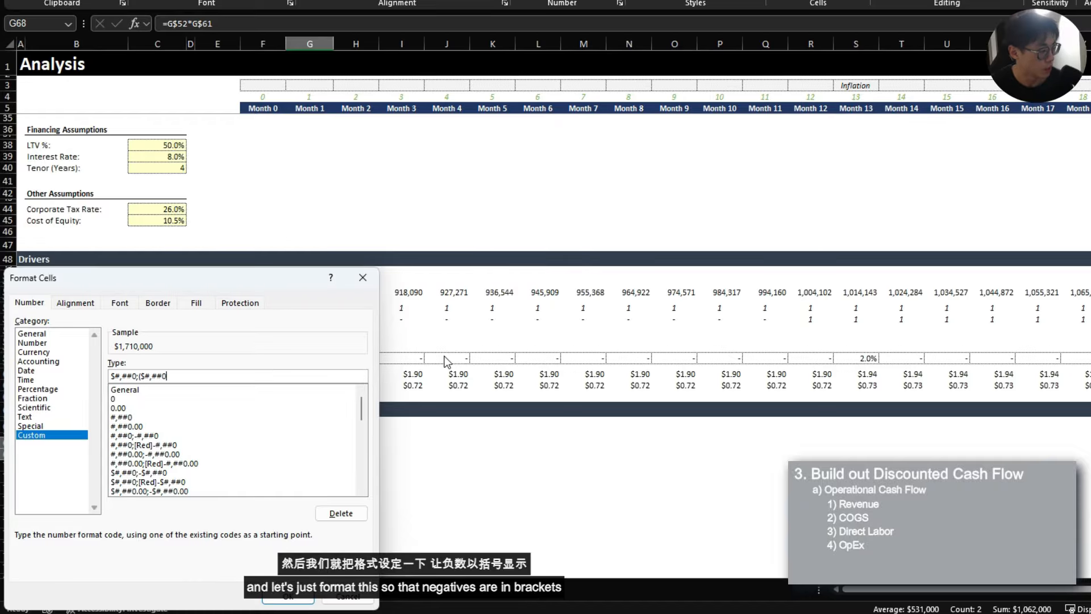
key("Return")
- Enter the bold row label Gross Margin in B70, below COGS
left_click(60, 466)
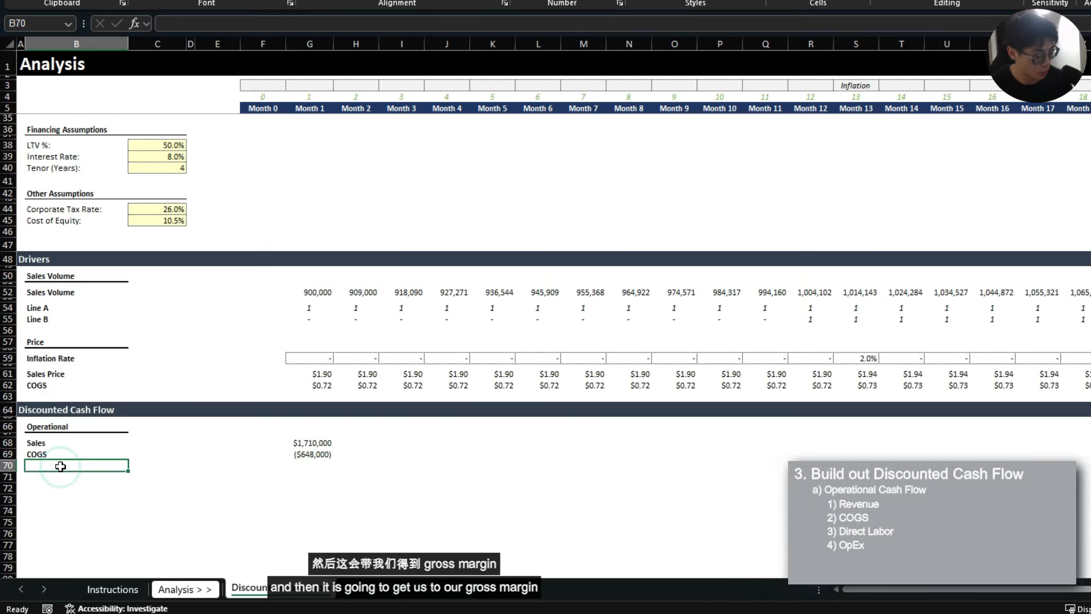
type("Gross MArgin")
key("Return")
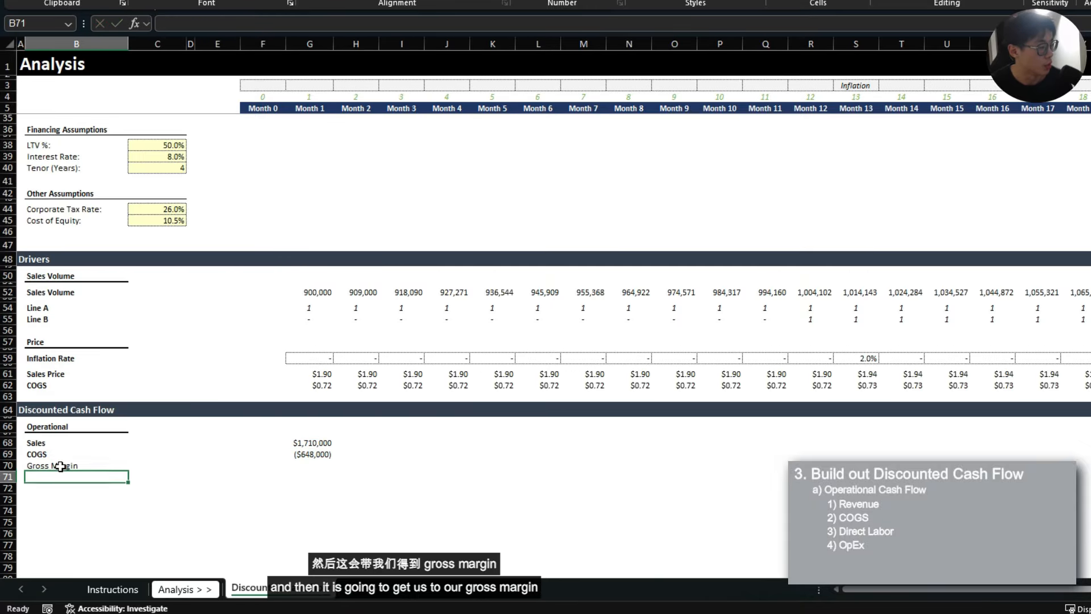
key("Up")
key("ctrl+b")
- Sum Sales and COGS in G70, and style the Gross Margin label and value bold with top and bottom borders
key("Right")
key("Right")
key("Right")
key("Right")
key("Right")
key("alt+equal")
key("Return")
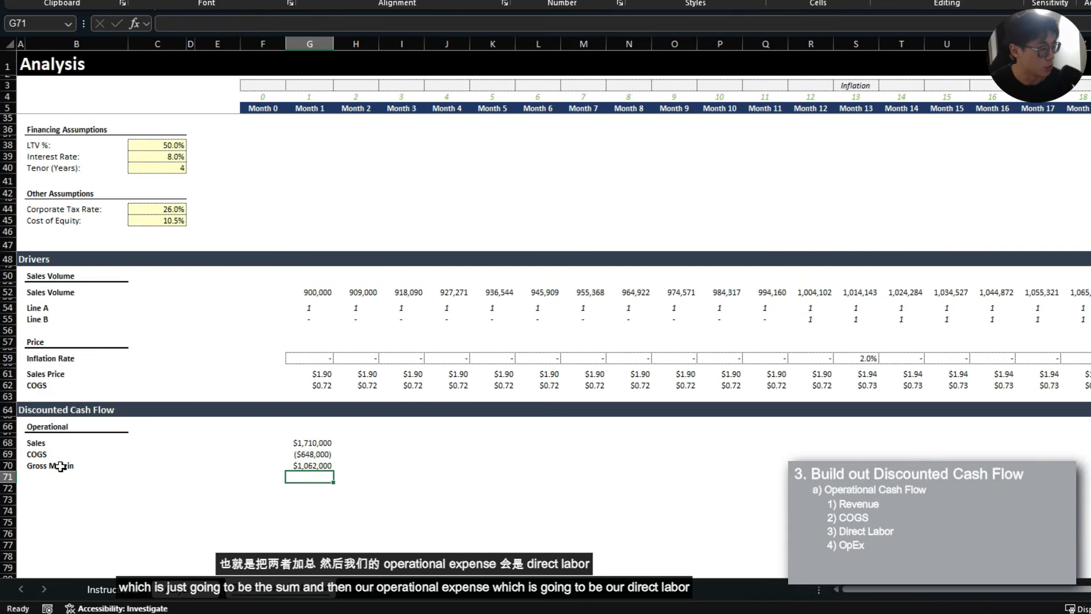
key("Up")
key("ctrl+Left")
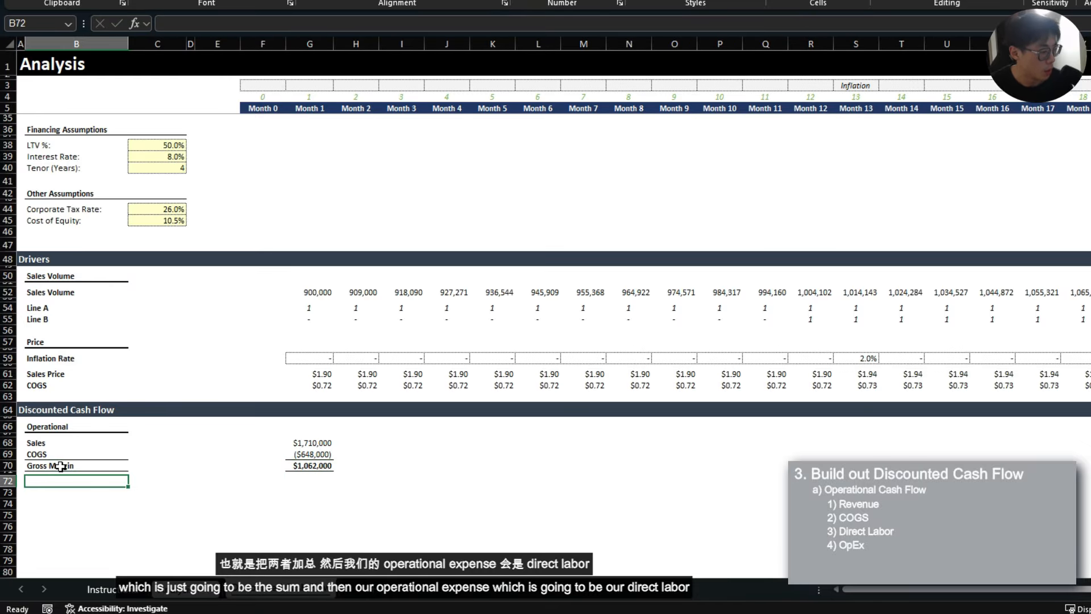
- Enter the bold row labels Direct Labor - Line A in B72 and Direct Labor - Line B in B73
scroll(61, 466, "up", 7)
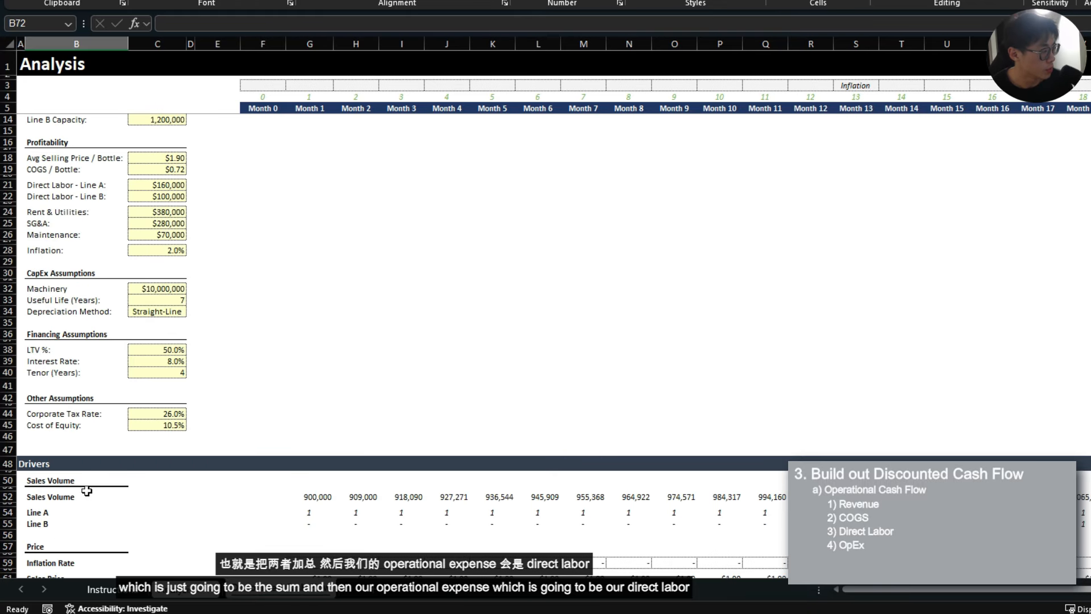
scroll(151, 255, "down", 8)
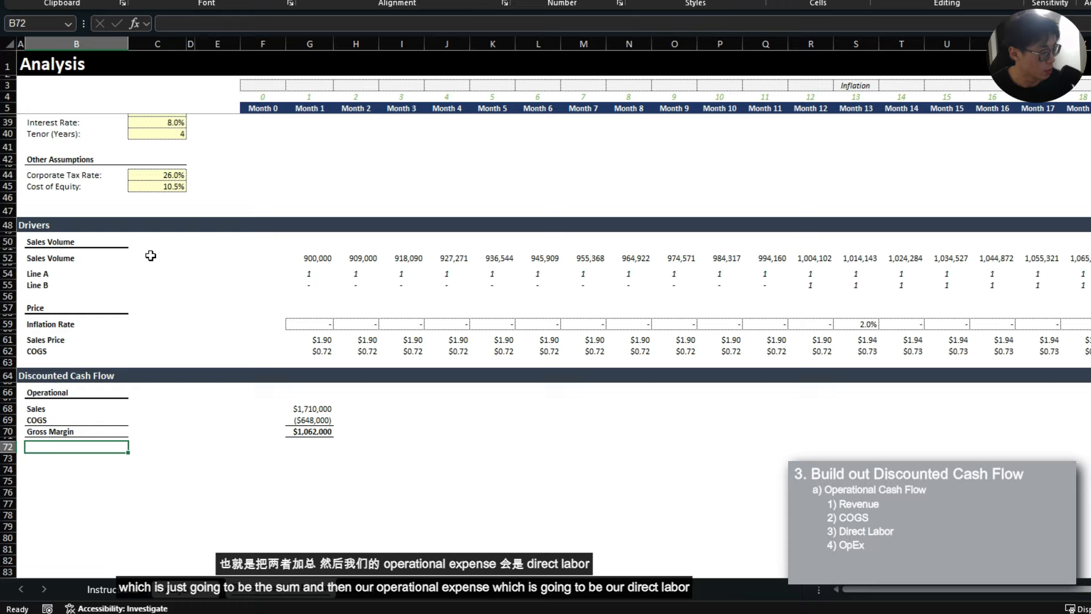
type("Direct Labor - Line A")
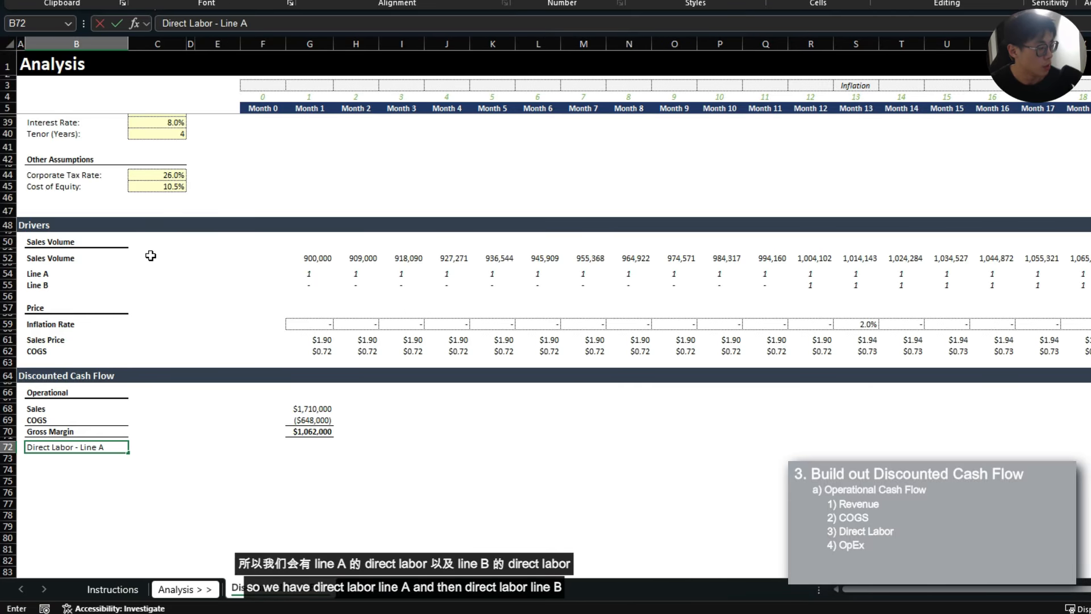
key("Return")
type("Direct Labor")
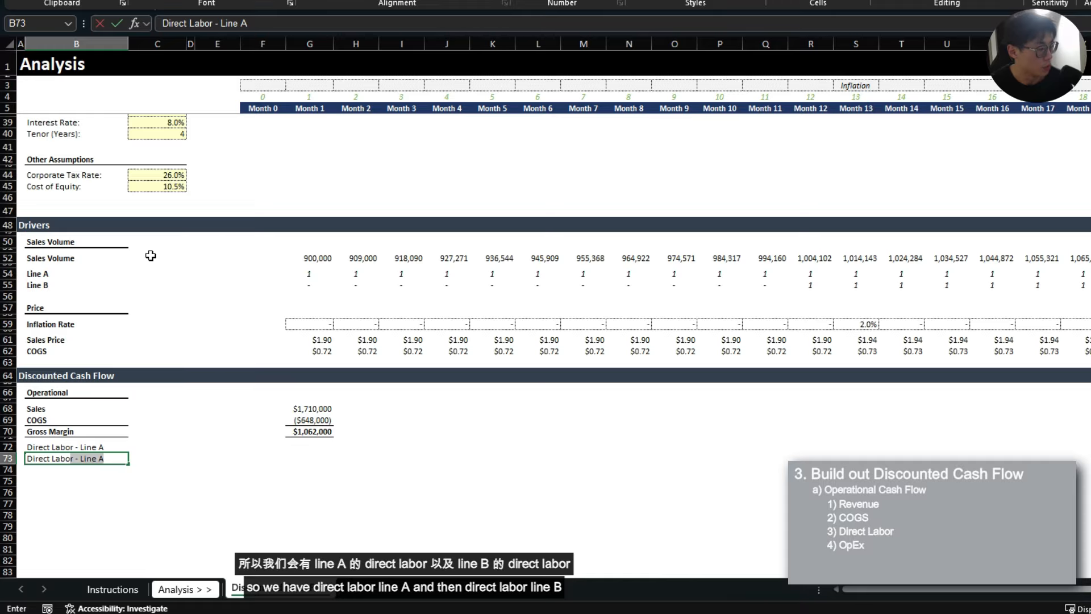
key("Return")
key("Up")
key("shift+Up")
key("ctrl+b")
- Link Month 1 Direct Labor - Line A in G72 to the Line A labor assumption with =$C$21
key("Up")
key("Right")
key("Right")
key("Right")
key("Right")
key("Right")
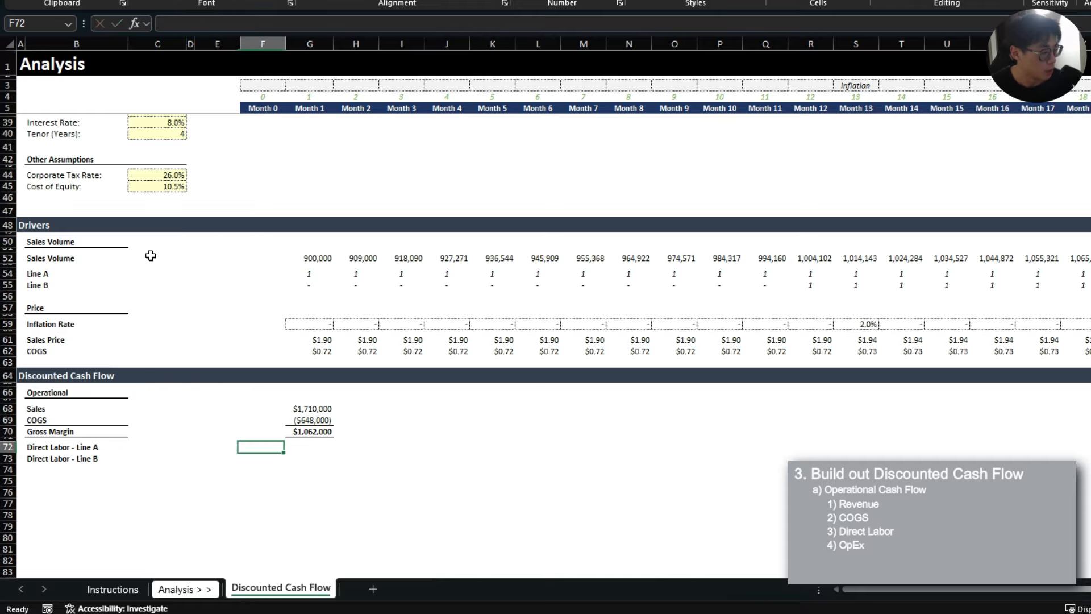
type("=")
scroll(207, 305, "up", 4)
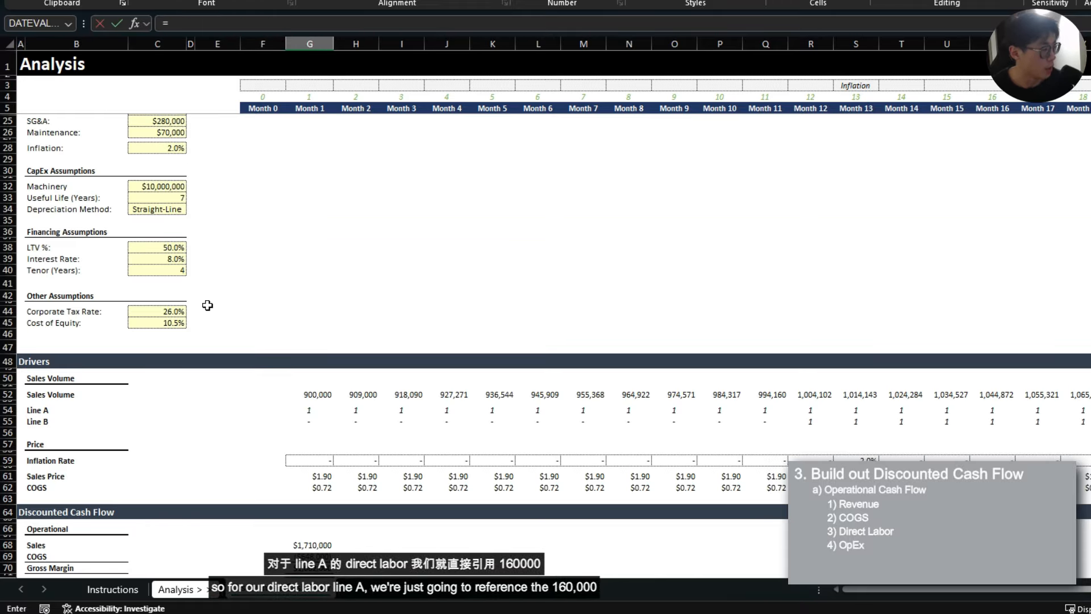
scroll(171, 180, "up", 3)
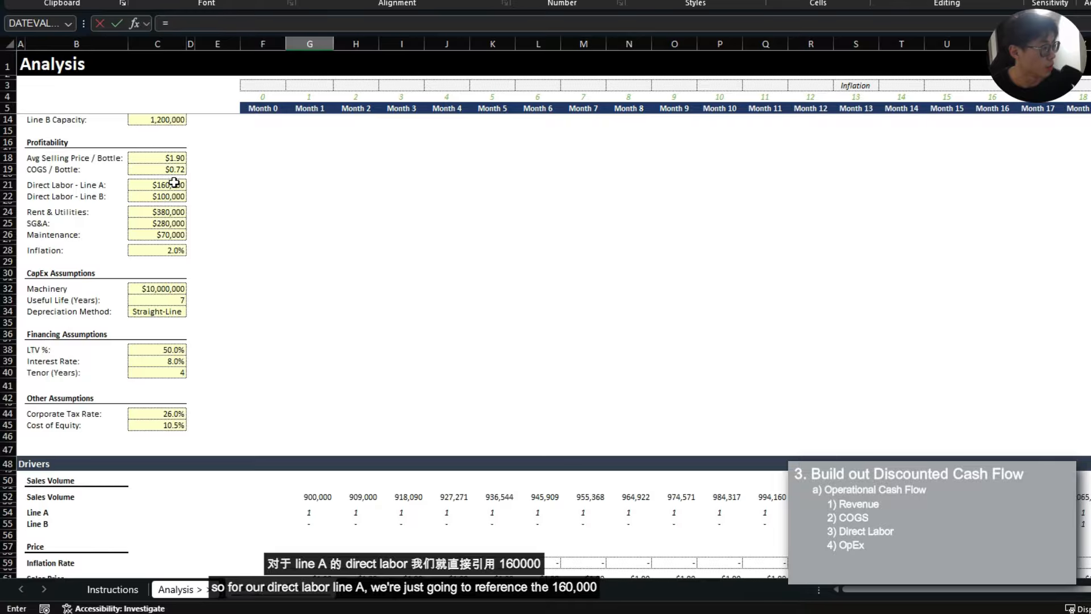
left_click(173, 181)
key("F4")
scroll(254, 160, "down", 5)
key("F2")
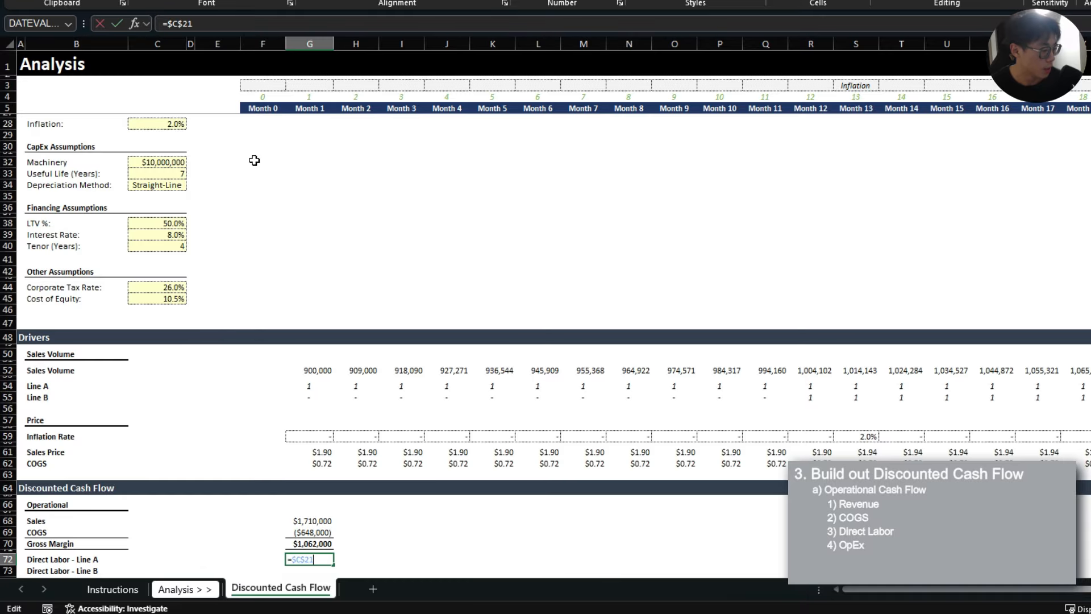
key("Tab")
- Enter the Month 2 Direct Labor - Line A formula in H72, growing the prior month by inflation: =G72*(1+H$59)
type("=")
key("Left")
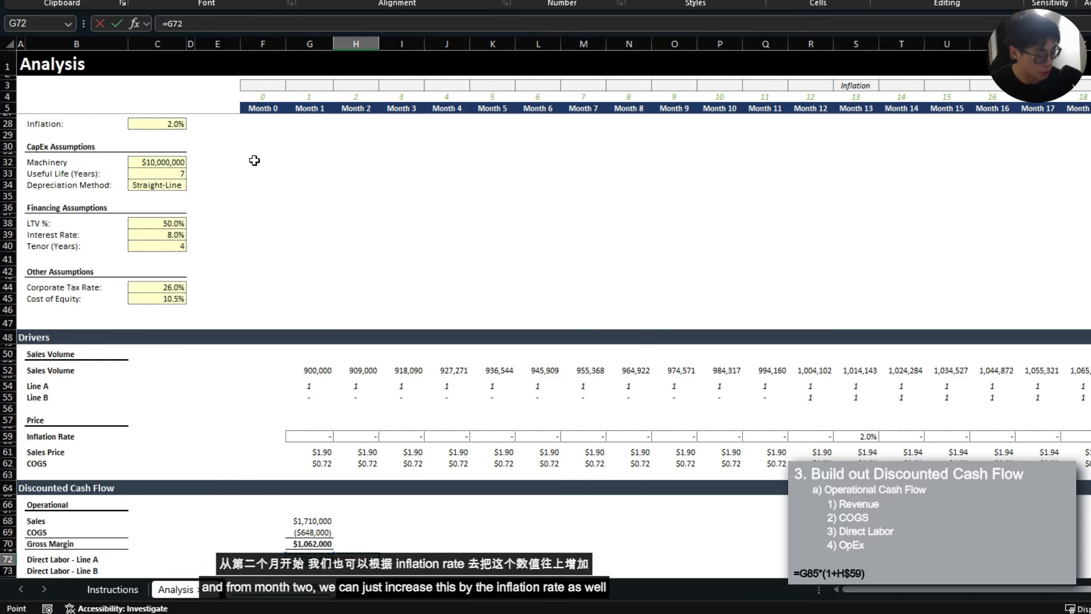
type("*(1+")
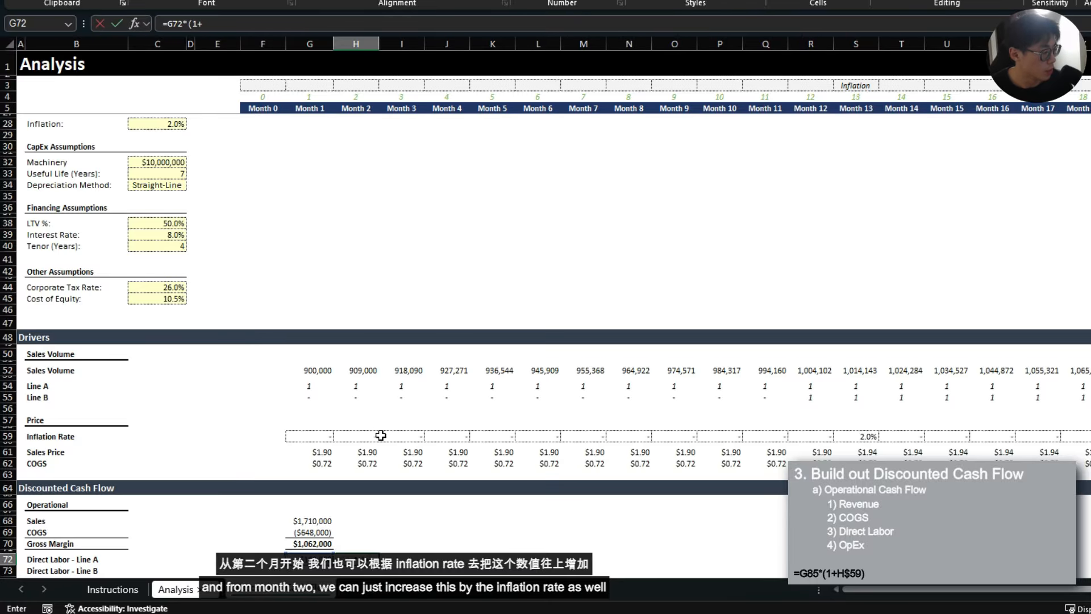
left_click(380, 435)
key("F4")
key("F4")
type(")")
key("ctrl+Return")
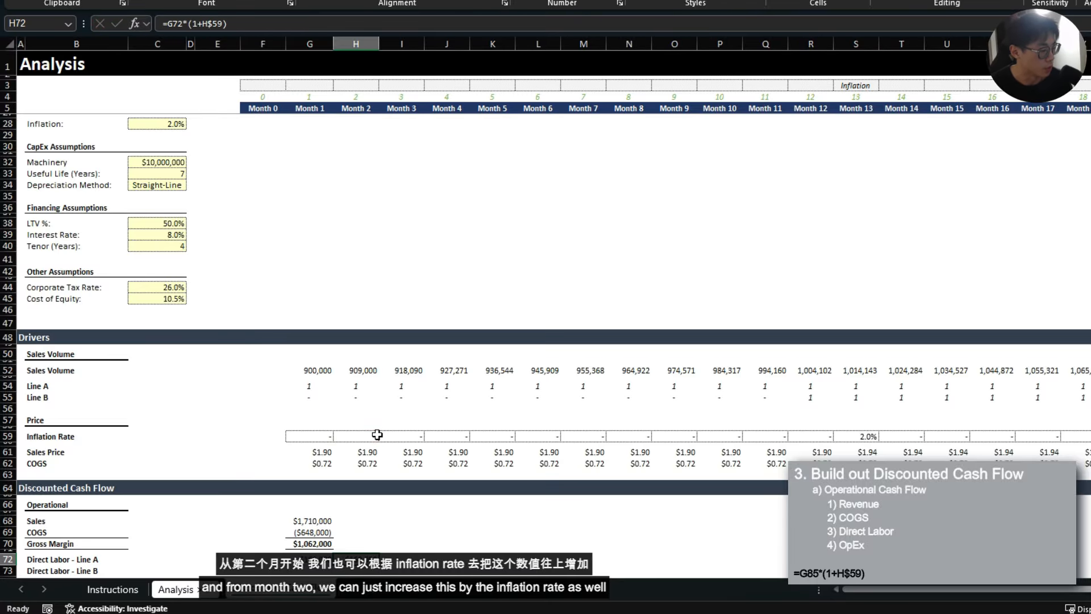
- Enter the Month 1 Direct Labor - Line B formula in G73, based on the Line B flag: =IF(G$55=0,0,$C$22)
scroll(377, 435, "down", 4)
left_click(64, 435)
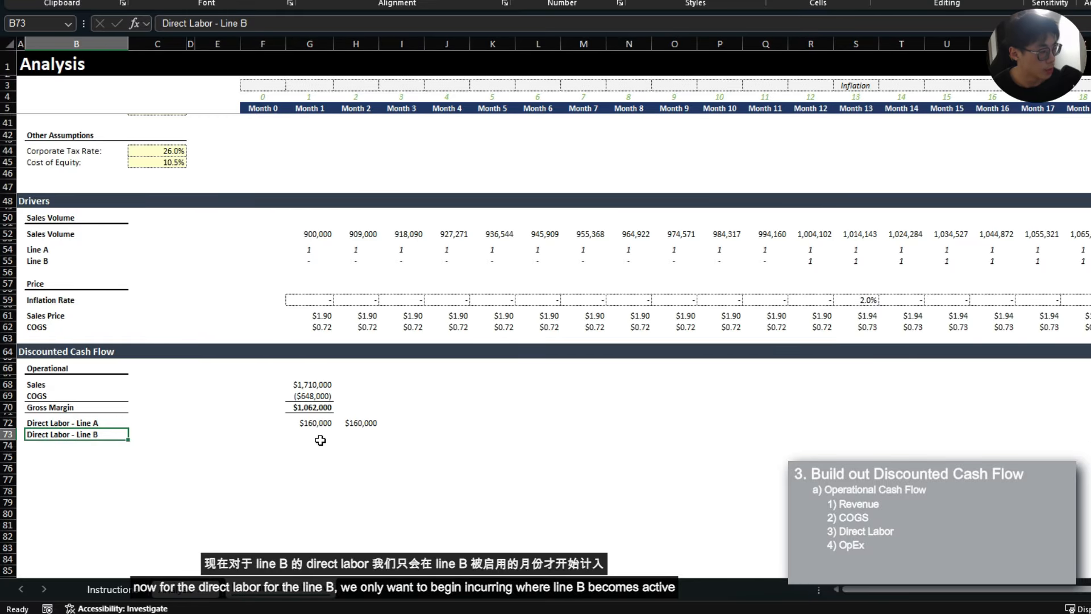
left_click_drag(49, 256, 838, 260)
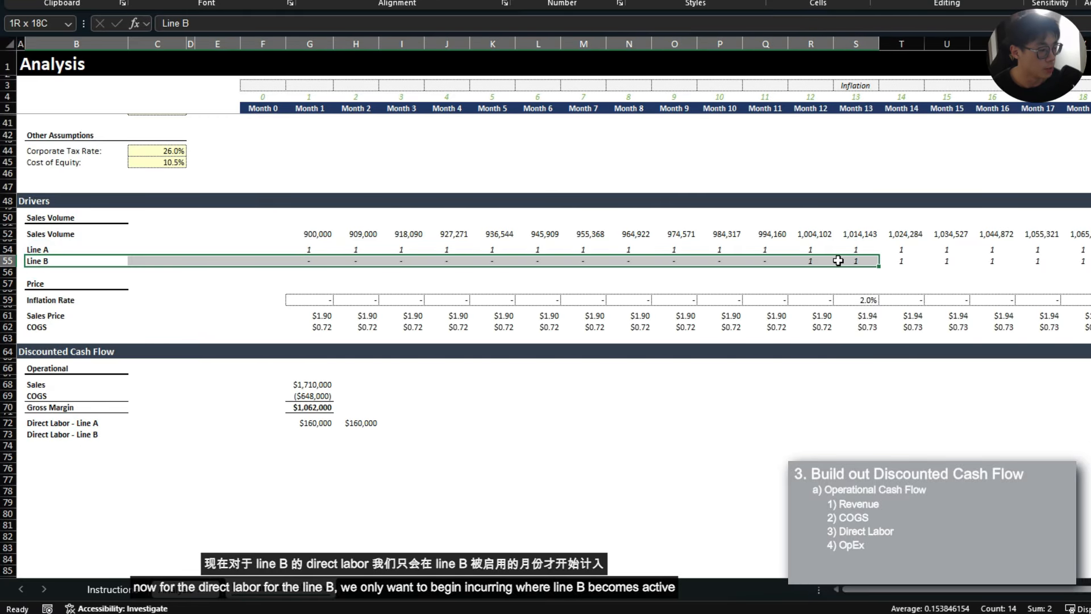
left_click(822, 261)
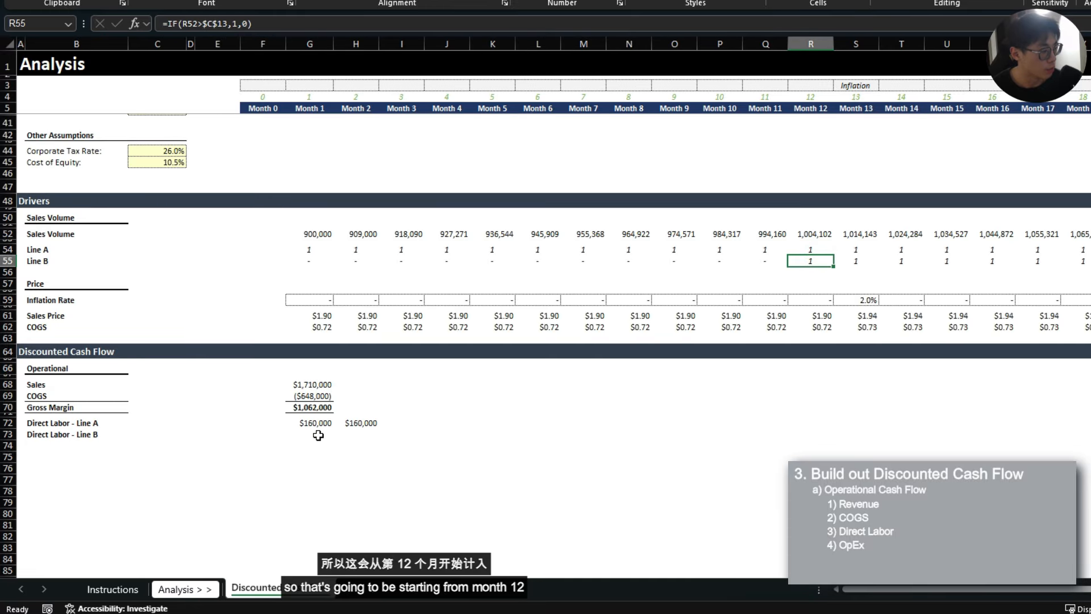
left_click(318, 435)
scroll(348, 402, "down", 1)
type("=I")
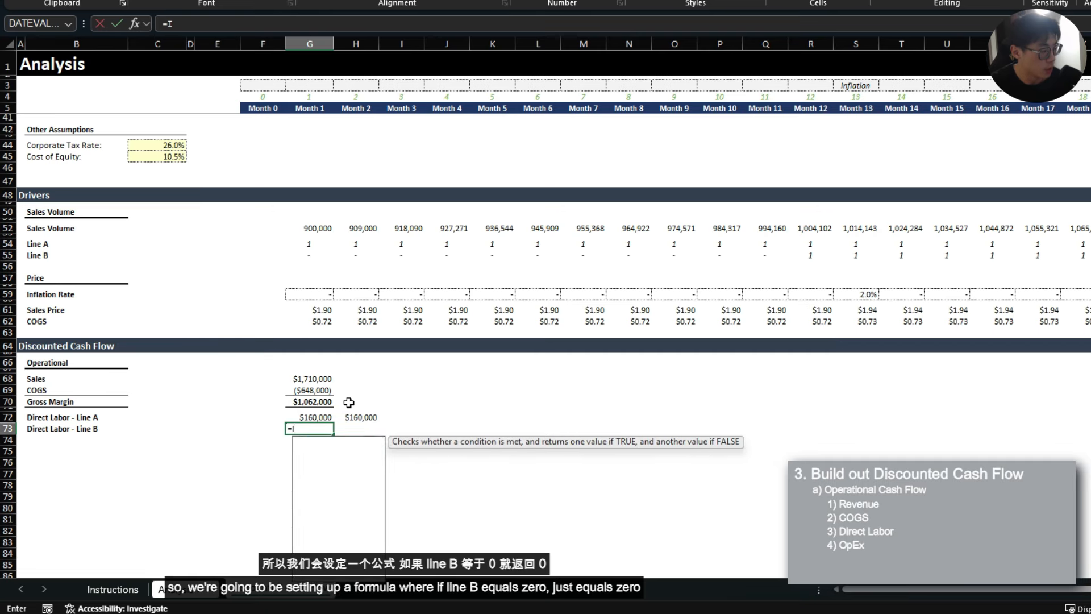
type("F(")
left_click(318, 254)
key("F4")
key("F4")
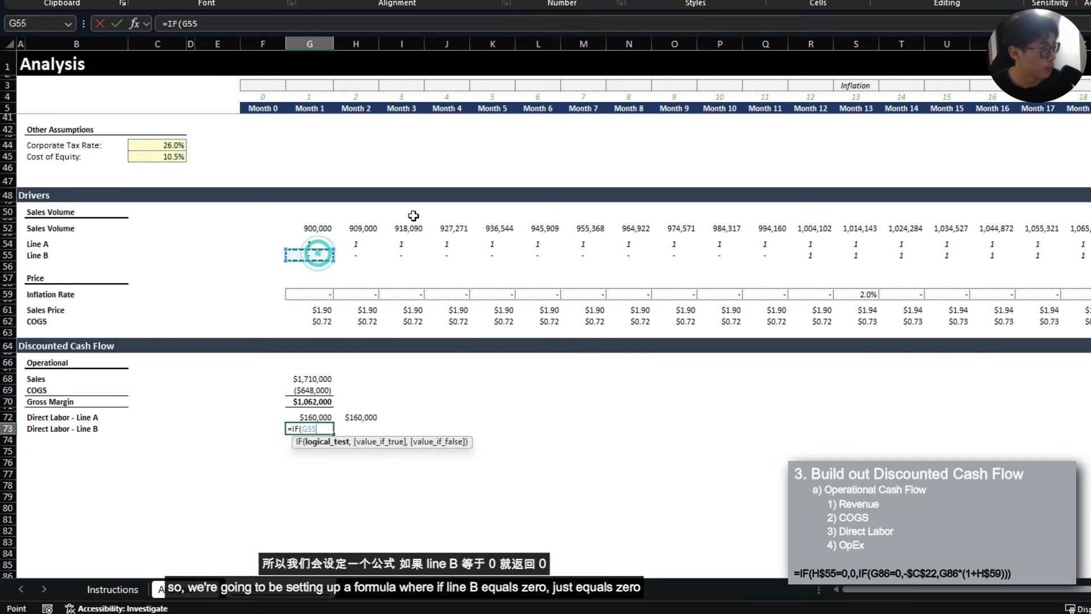
type("=0,0,")
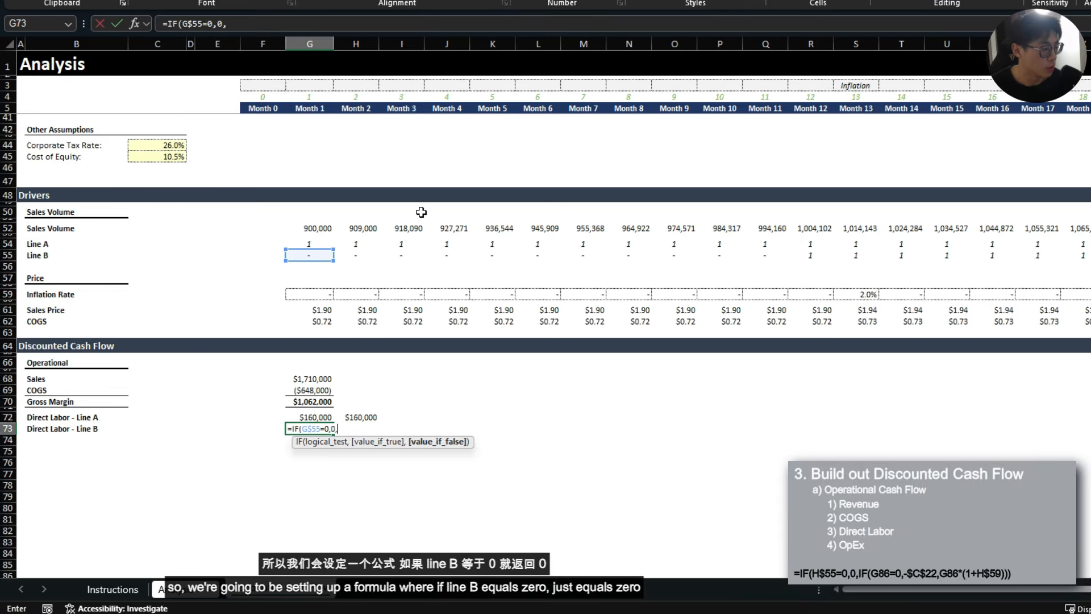
scroll(421, 212, "up", 10)
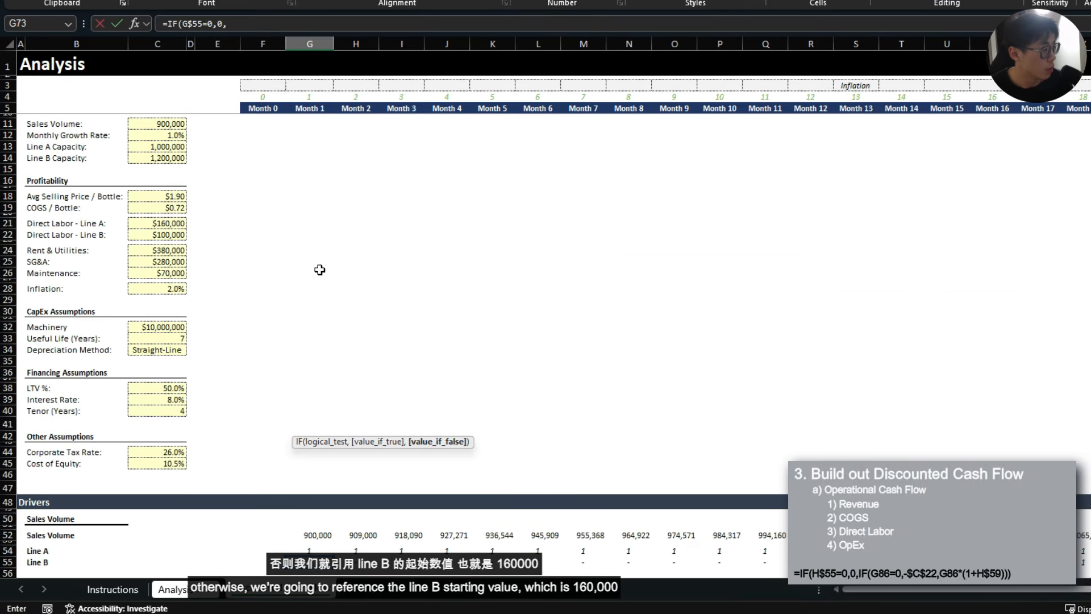
left_click(168, 233)
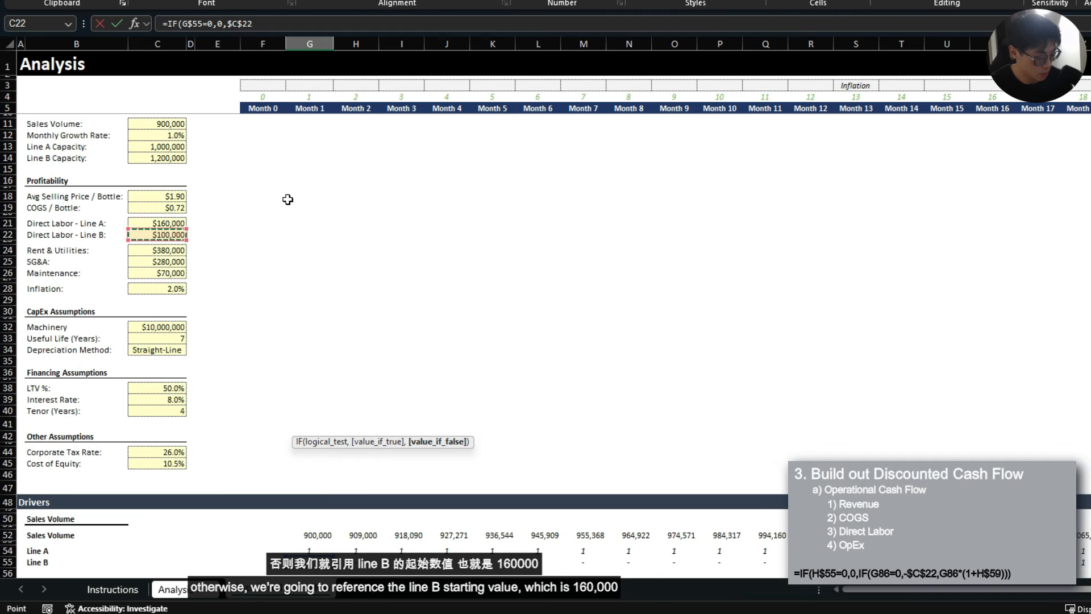
type(")")
key("Return")
- Copy only the formatting of Month 1 Direct Labor - Line A in G72 onto Line B in G73
key("Up")
key("Up")
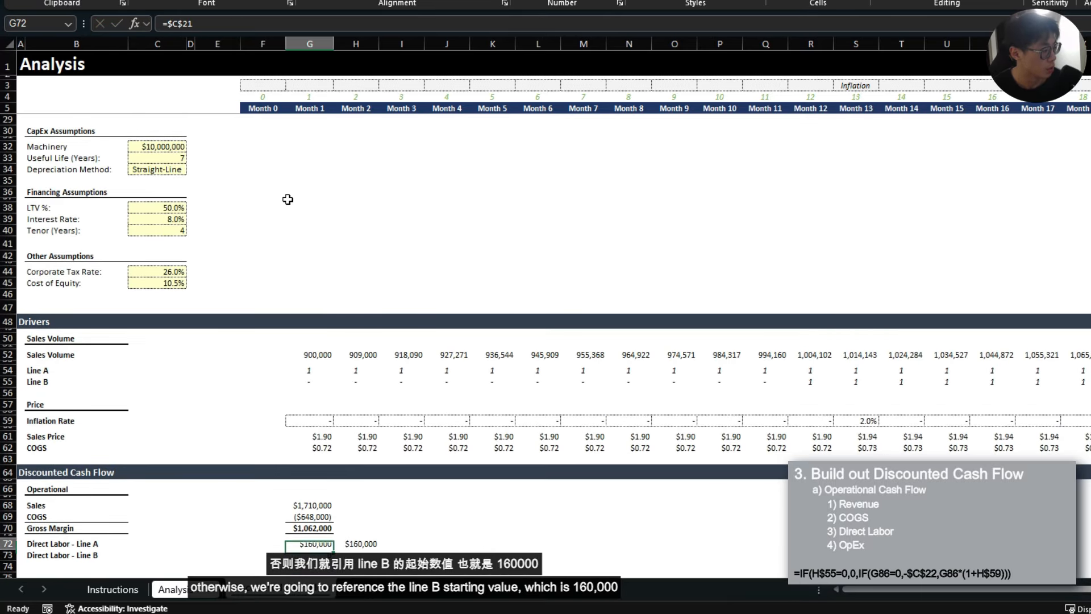
key("ctrl+c")
key("Down")
key("ctrl+alt+v")
key("t")
key("Return")
key("Escape")
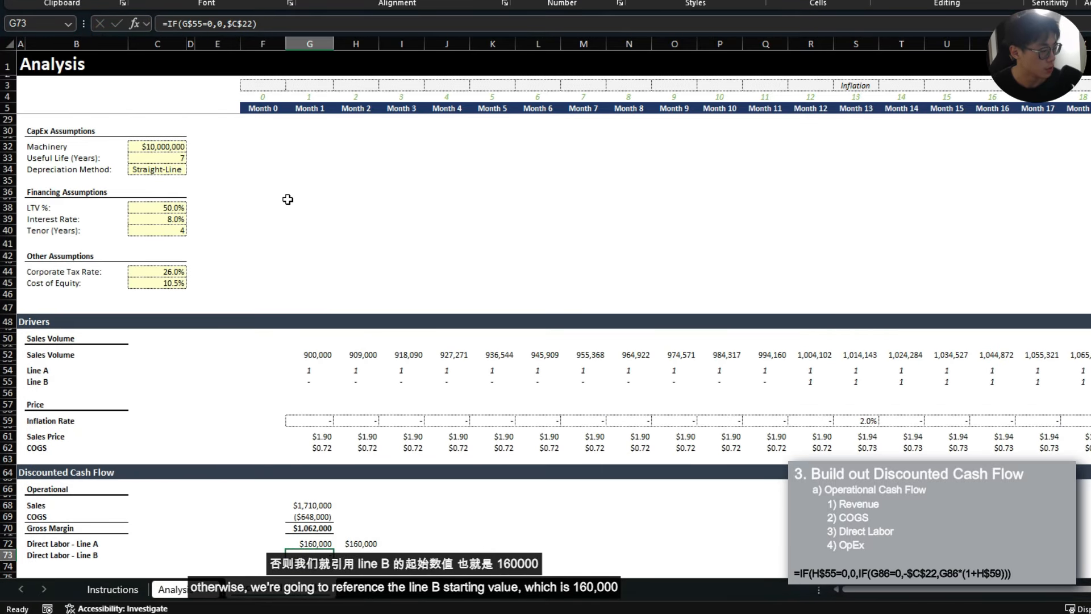
- Copy the G73 formula to H73 and make it grow the prior month by inflation: =IF(H$55=0,0,G73*(1+H$59))
key("ctrl+c")
key("Right")
key("ctrl+v")
key("F2")
scroll(372, 254, "down", 4)
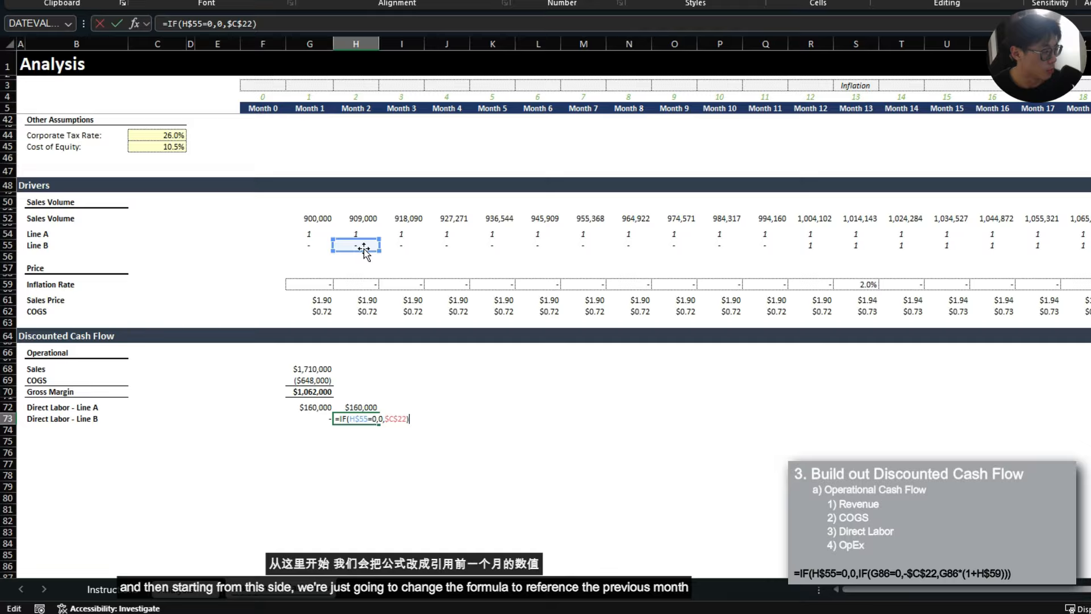
scroll(363, 250, "up", 8)
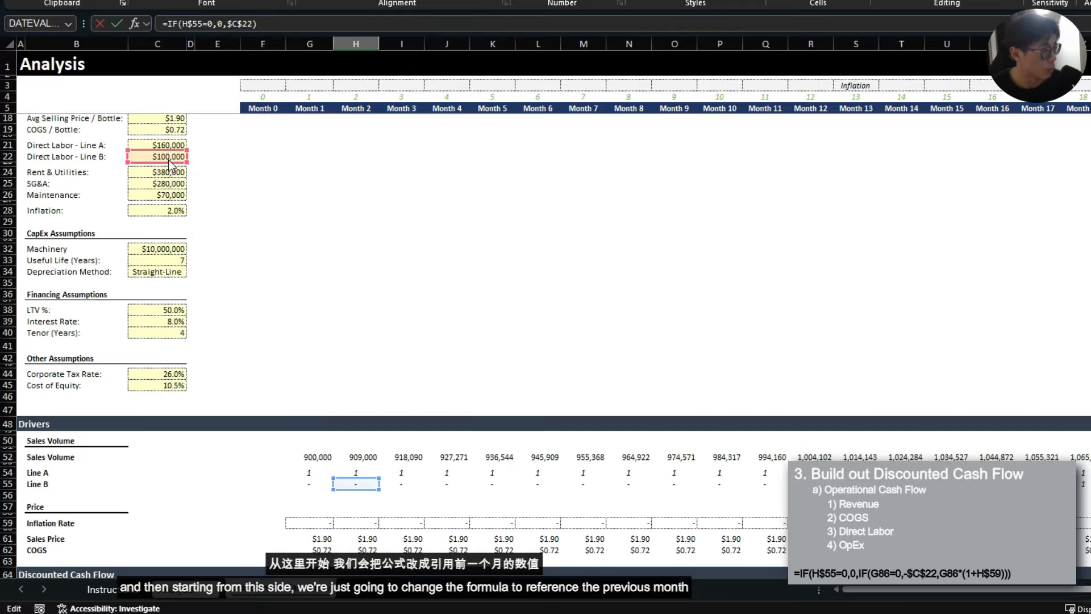
left_click_drag(170, 163, 318, 423)
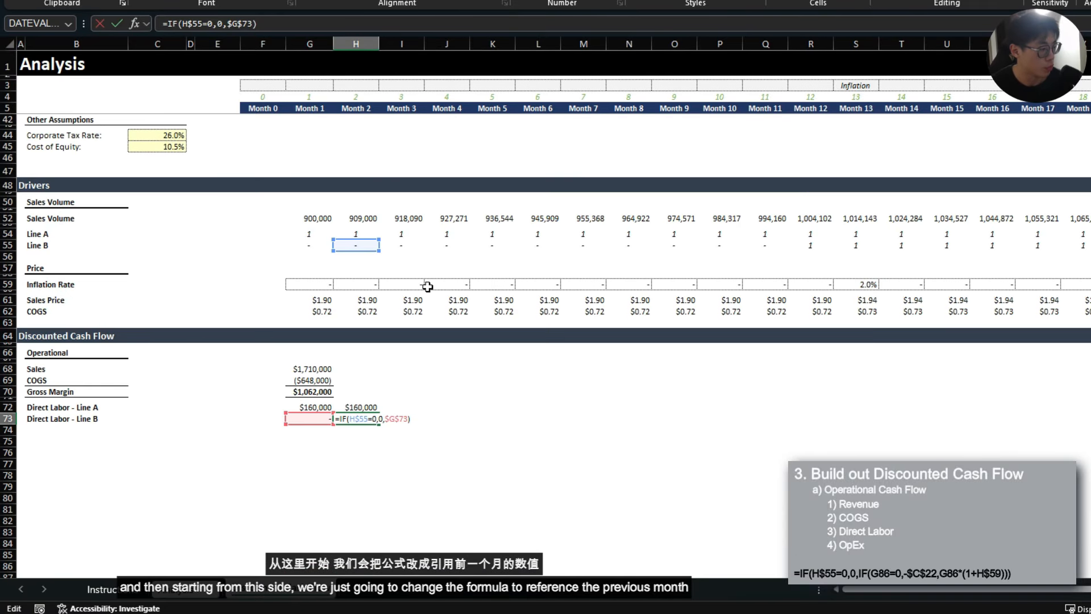
key("F4")
key("F4")
key("F4")
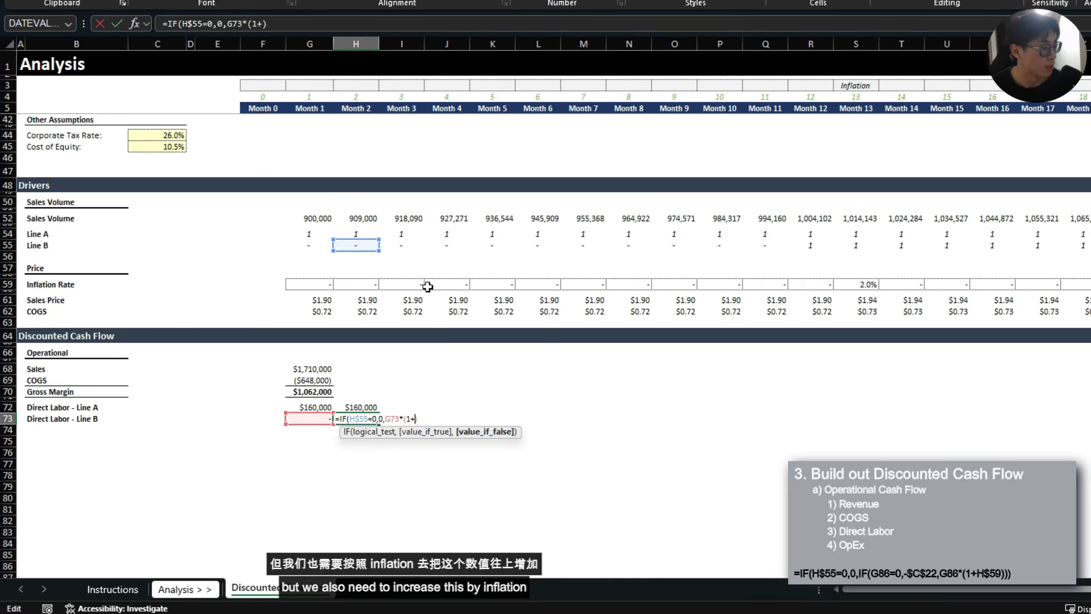
left_click(361, 287)
key("F4")
key("F4")
type(")")
key("Return")
- Copy the Month 2 formulas of both Direct Labor rows across through Month 14, H72:T73
key("Up")
key("Up")
key("shift+Down")
key("ctrl+c")
key("shift+Right")
key("shift+Right")
key("shift+Right")
key("shift+Right")
key("shift+Right")
key("shift+Right")
key("shift+Right")
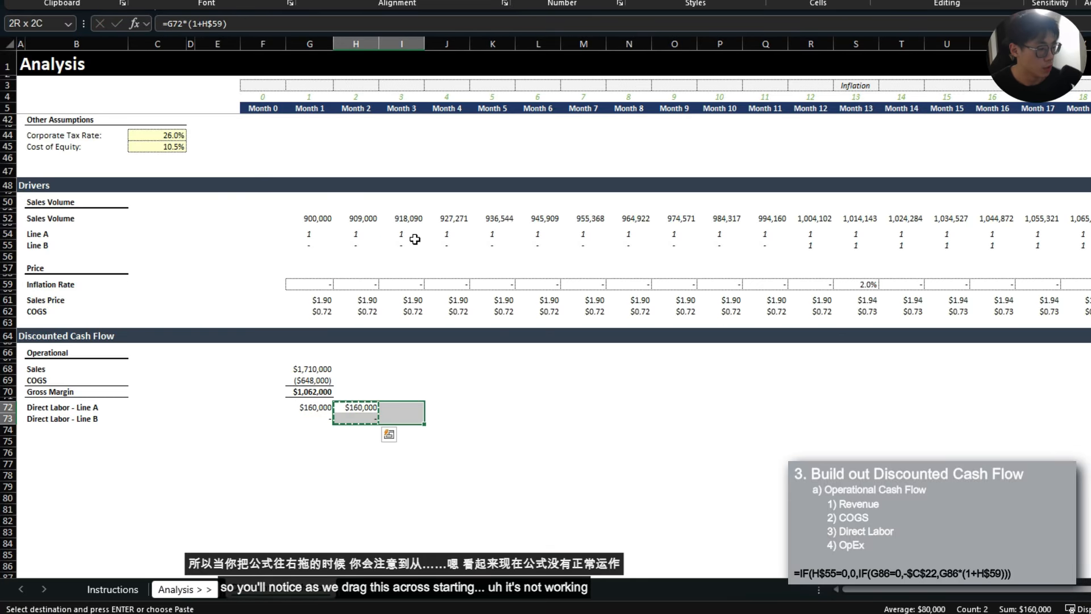
key("shift+Right")
key("shift+Right")
key("shift+Right")
key("shift+Right")
key("shift+Right")
key("ctrl+v")
key("ctrl+Right")
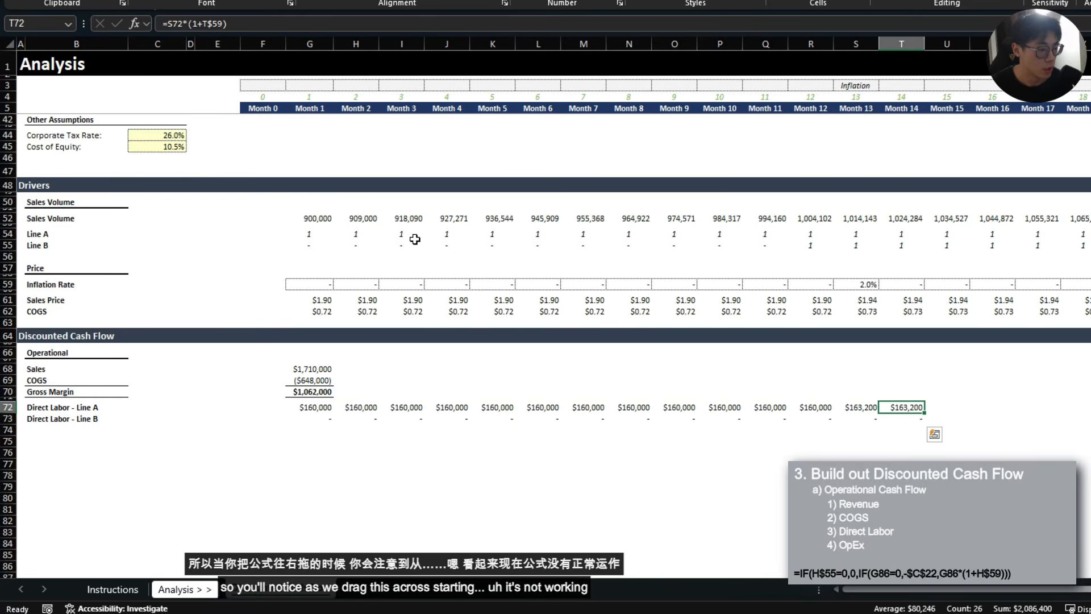
- Examine the Direct Labor - Line B formulas in Month 12 and Month 1 against the Line B starting assumption
double_click(814, 418)
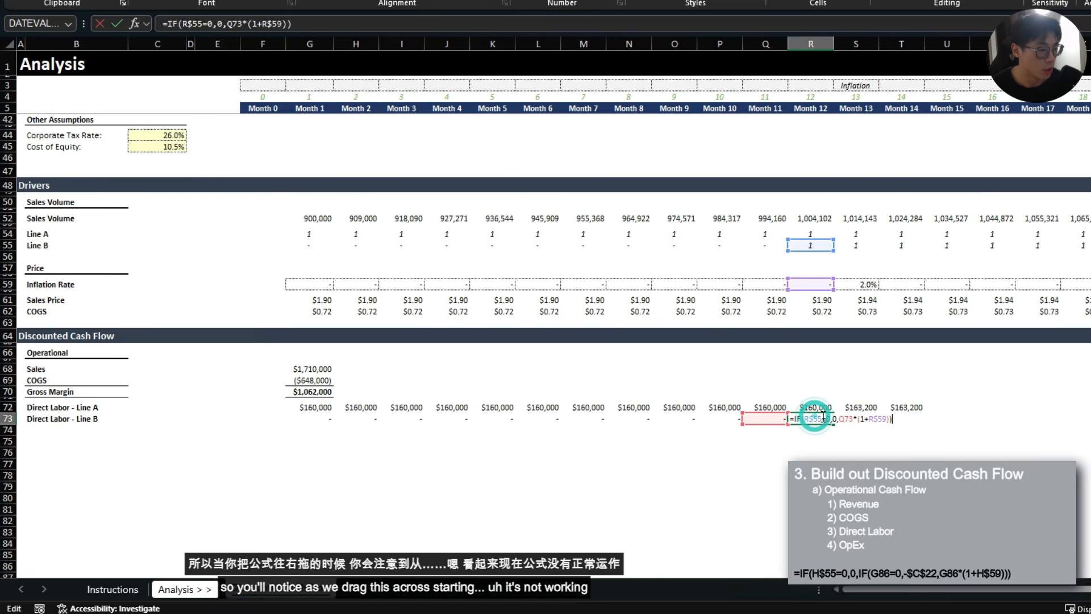
key("Escape")
scroll(836, 355, "up", 1)
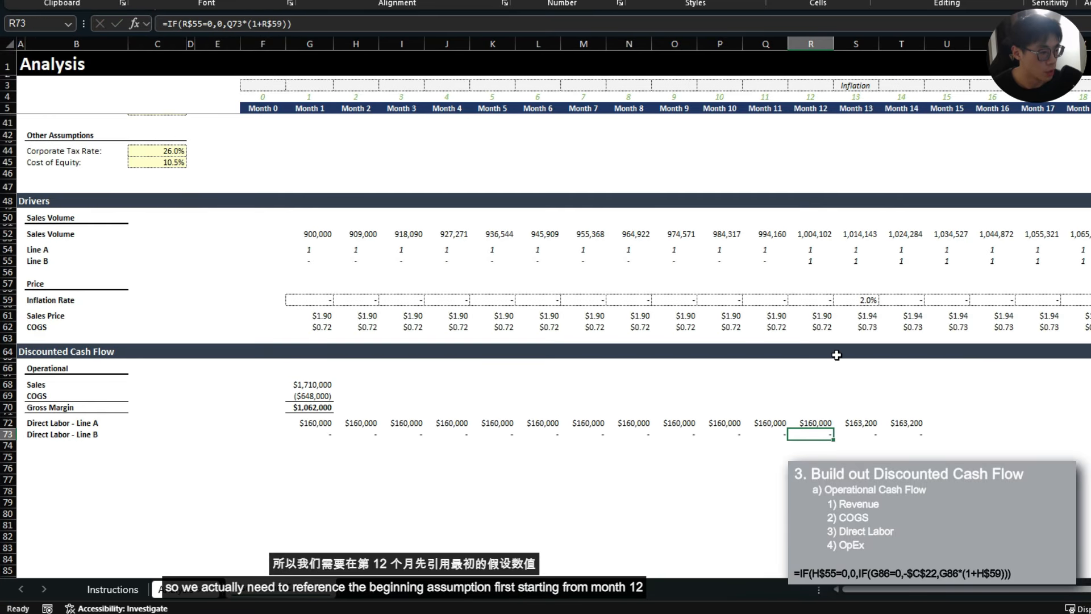
scroll(822, 409, "up", 8)
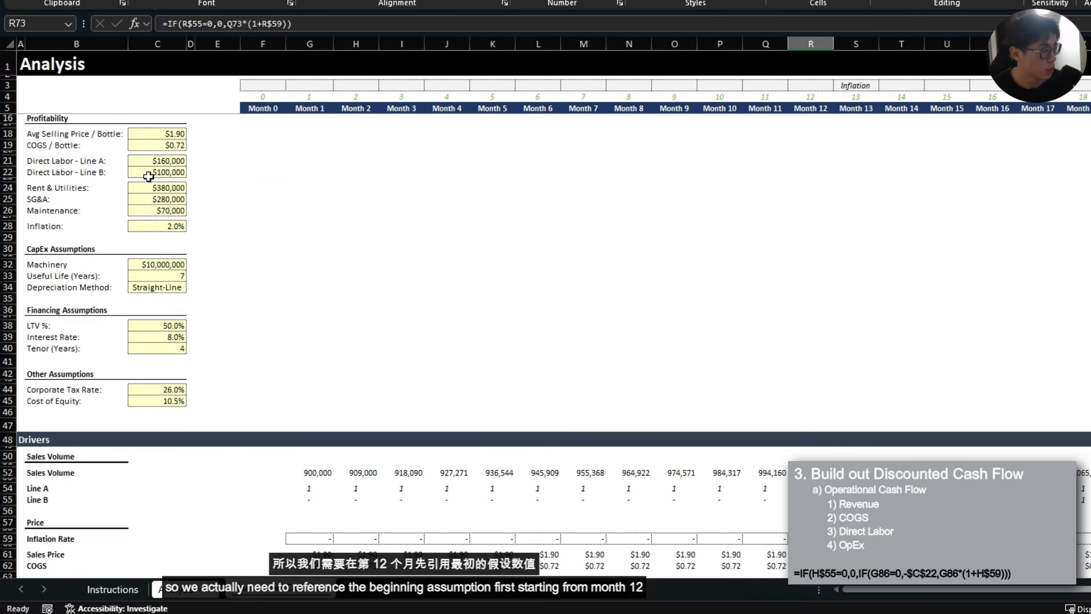
scroll(418, 224, "down", 6)
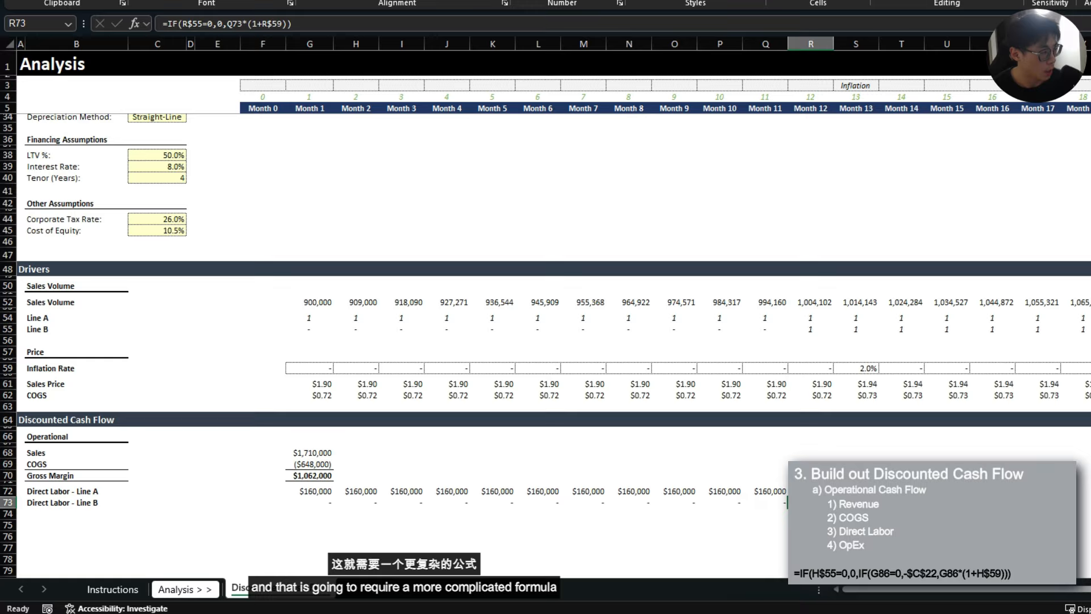
left_click(319, 503)
key("F2")
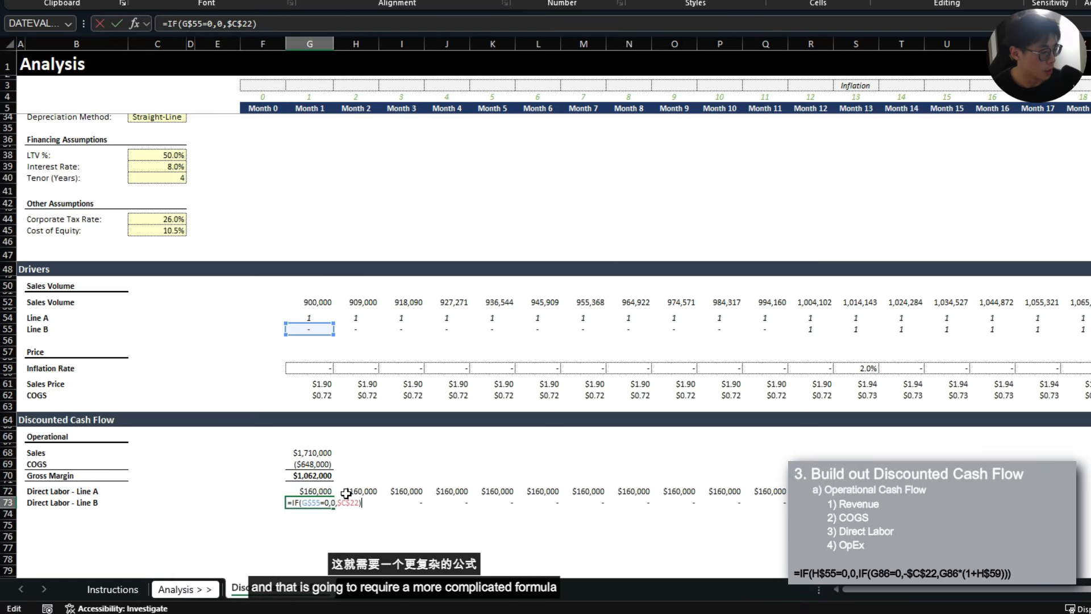
key("Escape")
- Nest a second condition in H73 that starts from the Line B assumption: =IF(H$55=0,0,IF(G73=0,$C$22,G73*(1+H$59)))
left_click(360, 502)
scroll(360, 498, "down", 2)
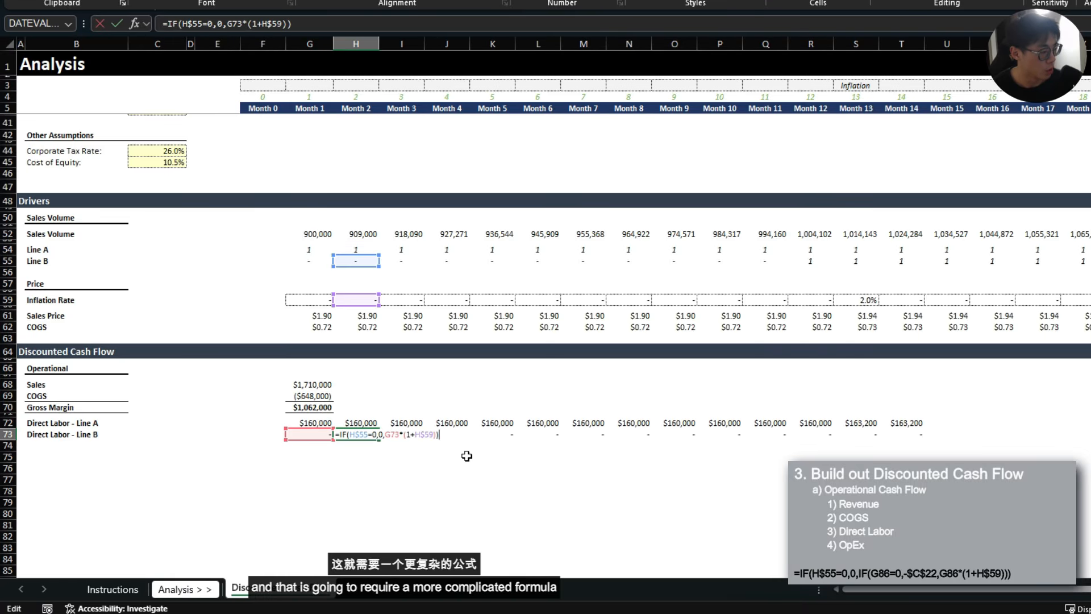
key("F2")
left_click(385, 434)
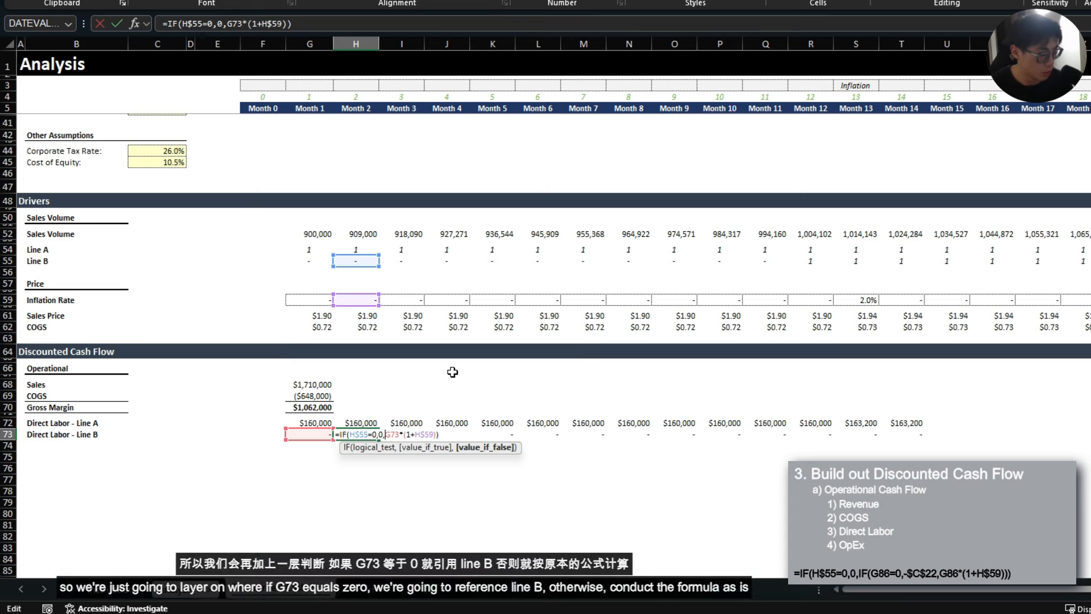
type("IF(")
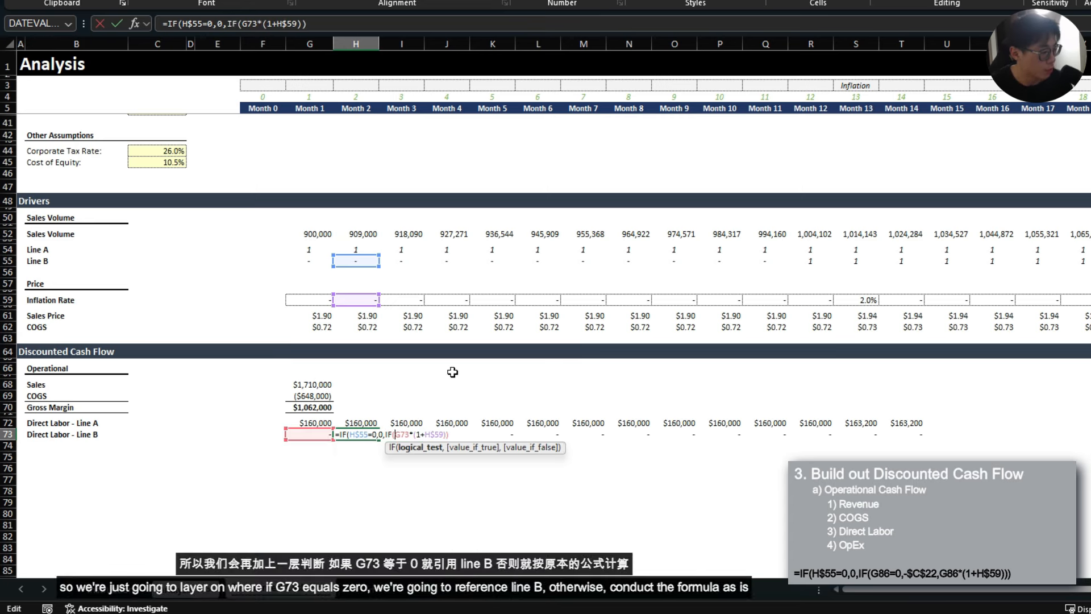
type("G73=")
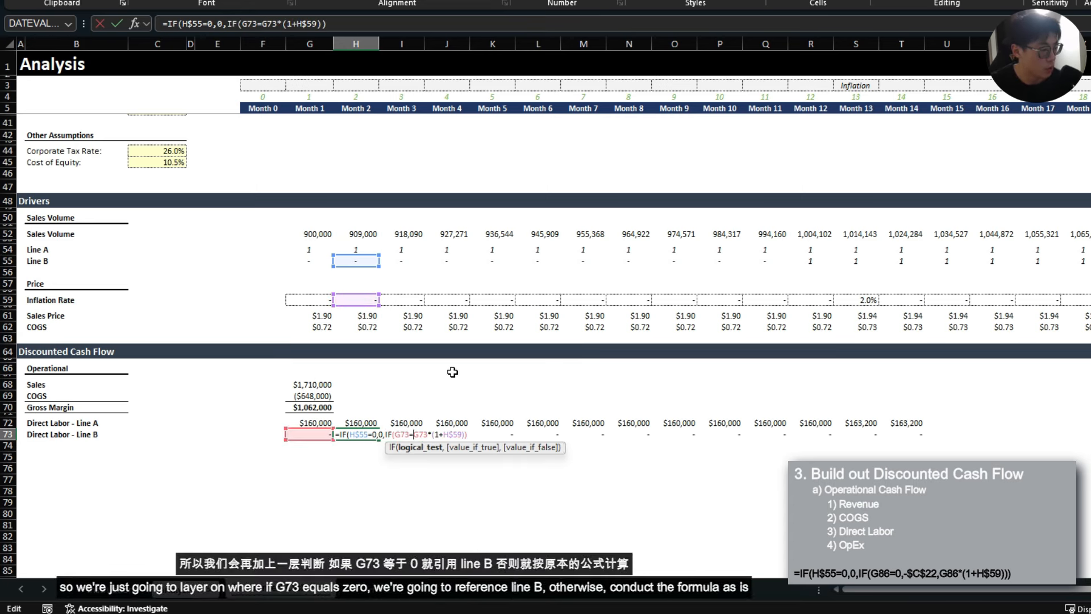
type("0,")
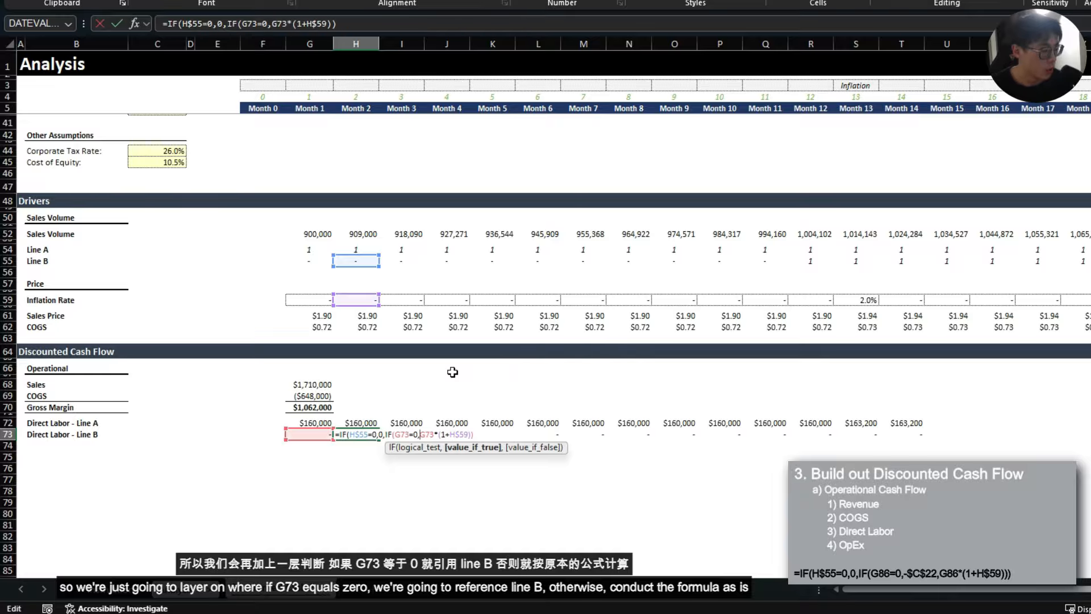
scroll(452, 372, "up", 5)
scroll(452, 376, "up", 4)
left_click(159, 238)
key("F4")
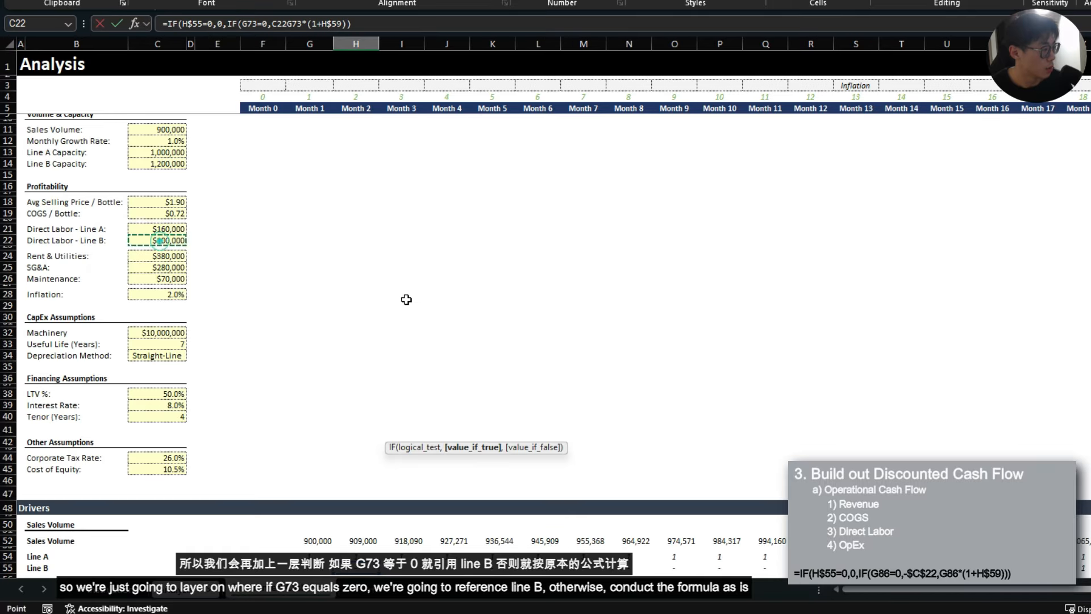
scroll(406, 299, "down", 10)
type(",")
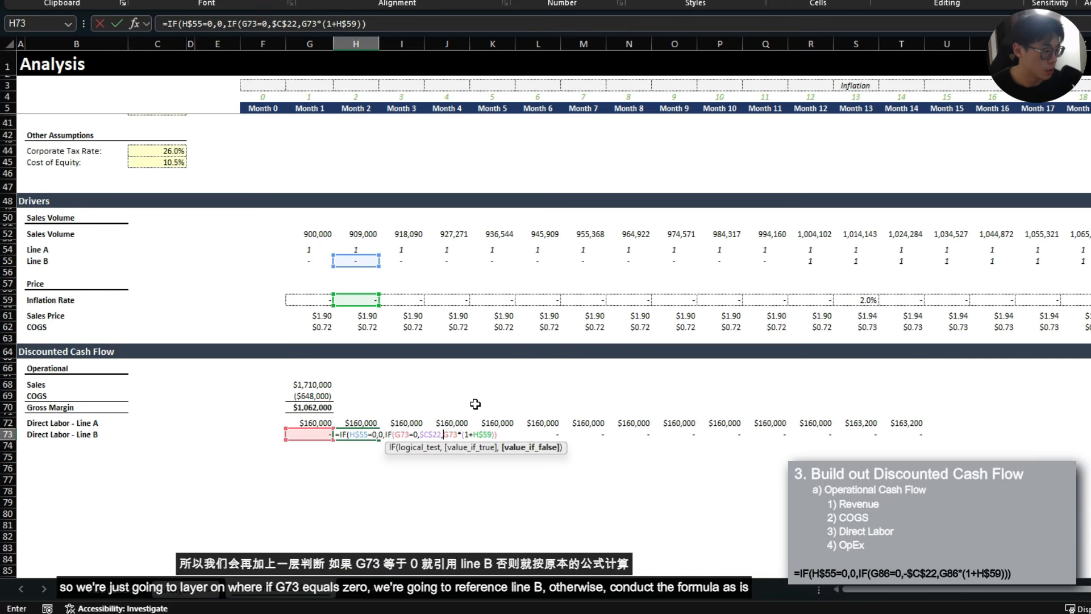
left_click(503, 434)
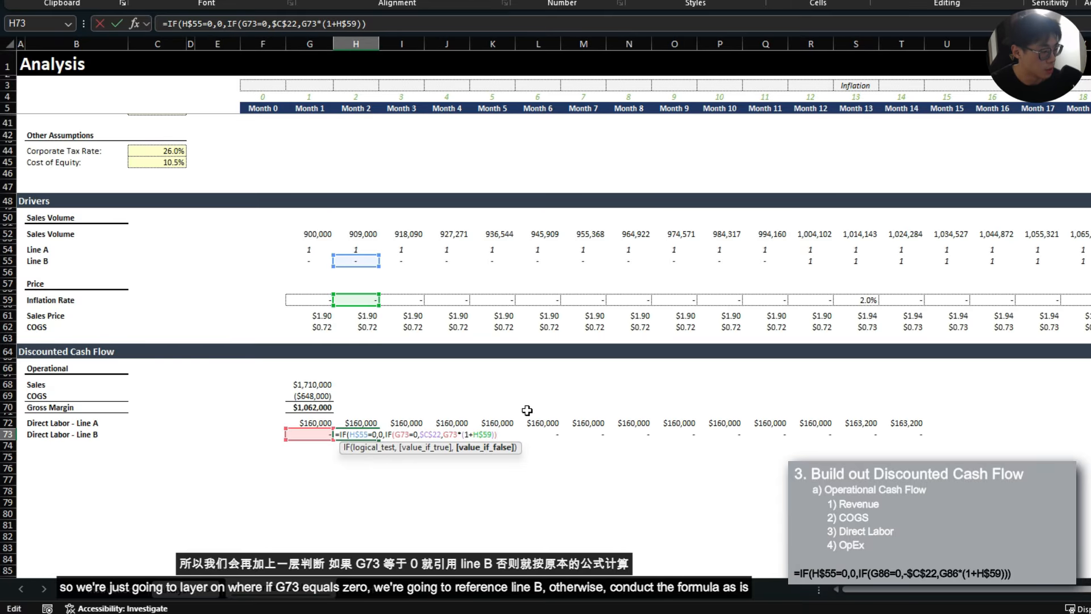
type(")")
key("ctrl+Return")
- Copy the nested Direct Labor - Line B formula from H73 across row 73 through Month 14
key("ctrl+c")
key("ctrl+shift+Right")
key("ctrl+v")
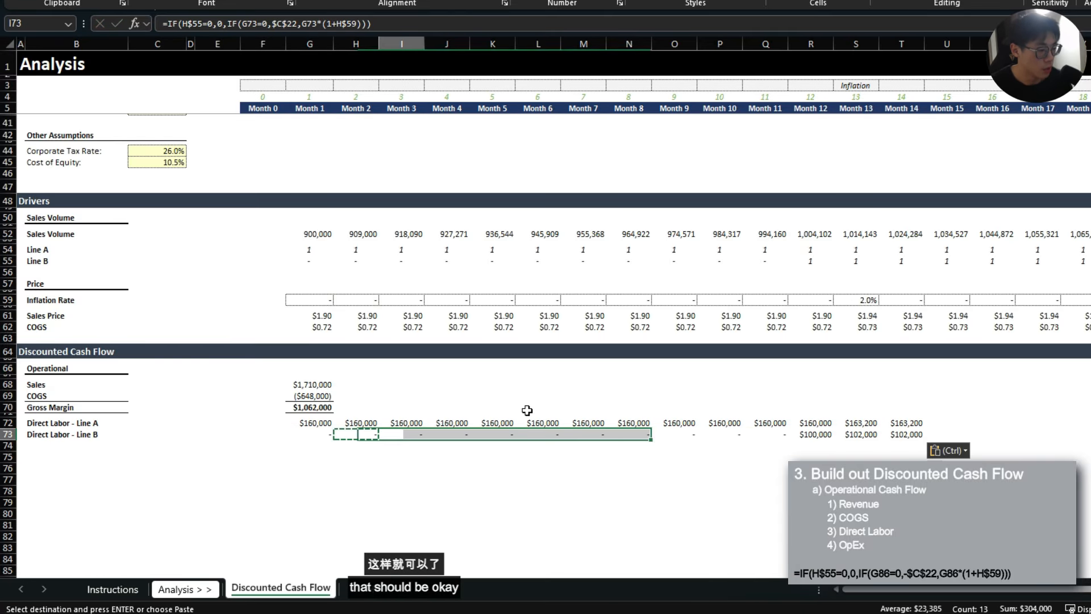
key("Escape")
- Check the Direct Labor formulas for Months 12 to 14 against the Line B flag and the inflation step-up
key("ctrl+Right")
key("Left")
key("Left")
key("F2")
key("Escape")
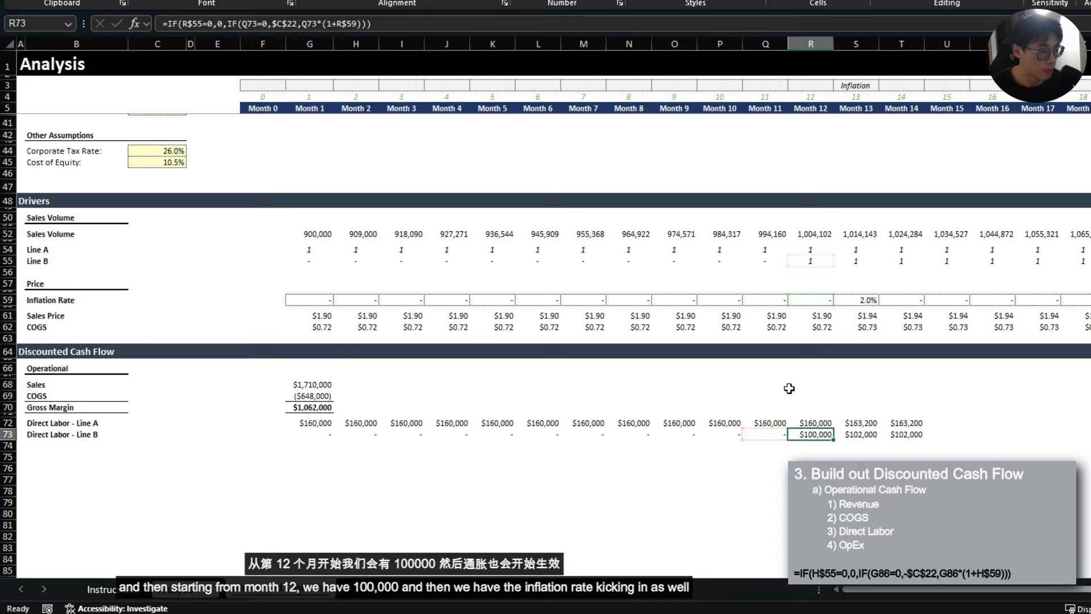
left_click(820, 264)
left_click(818, 434)
key("Right")
key("Right")
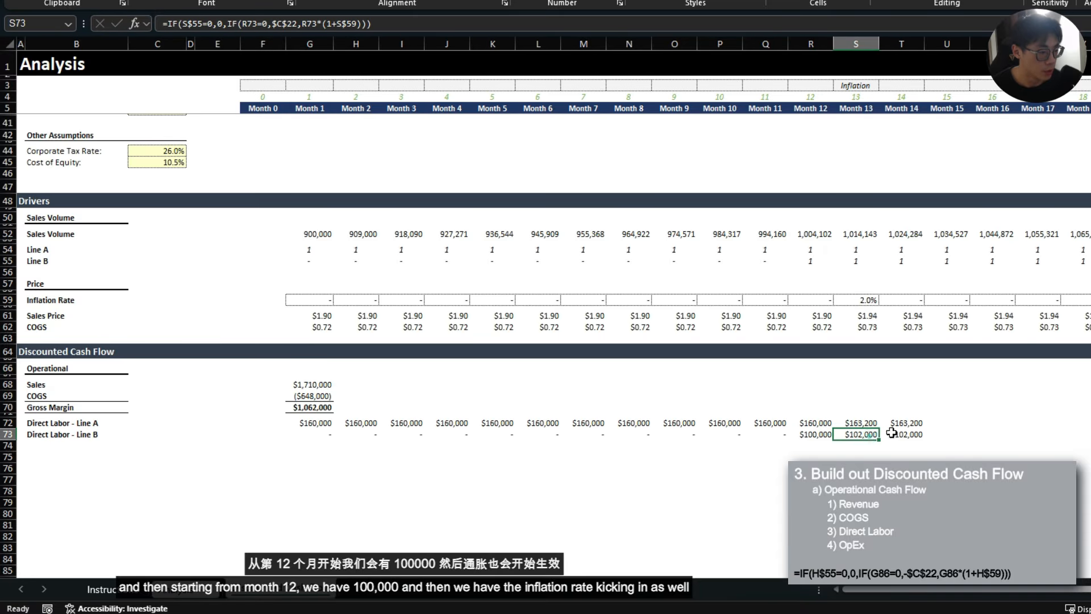
left_click(862, 422)
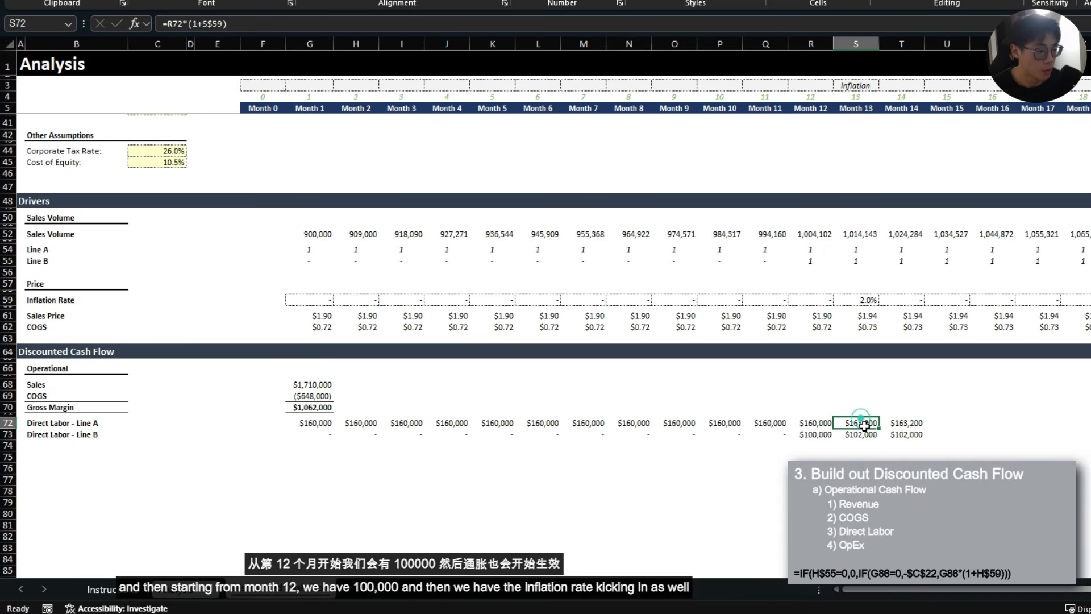
left_click(864, 432)
left_click(903, 434)
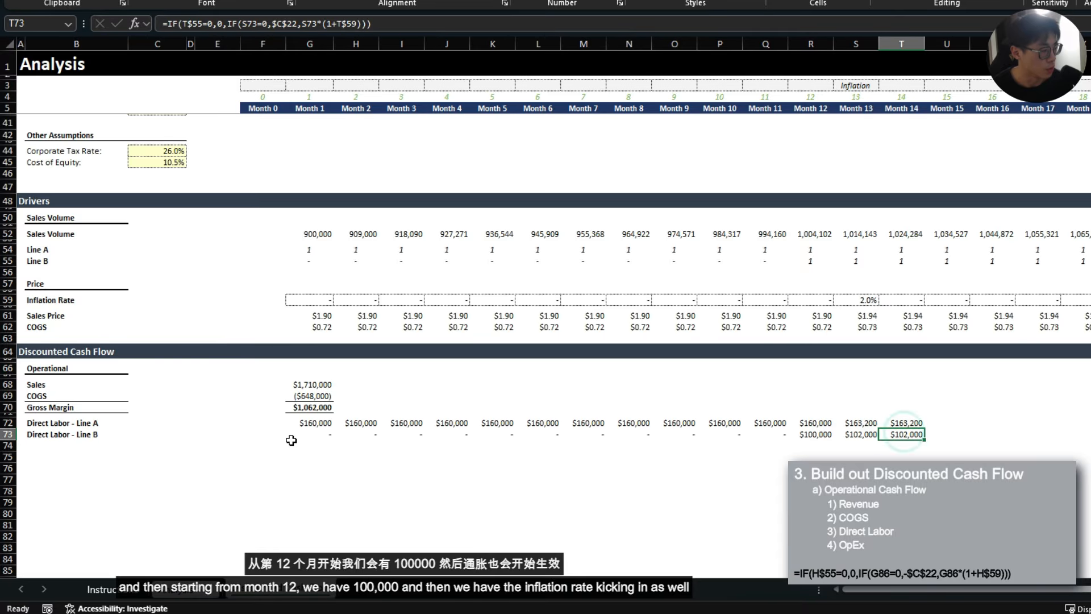
- Make Month 1 Direct Labor - Line A a cash outflow with =-$C$21 in G72 and check the Month 2 formula
scroll(321, 388, "down", 1)
left_click(321, 388)
double_click(321, 388)
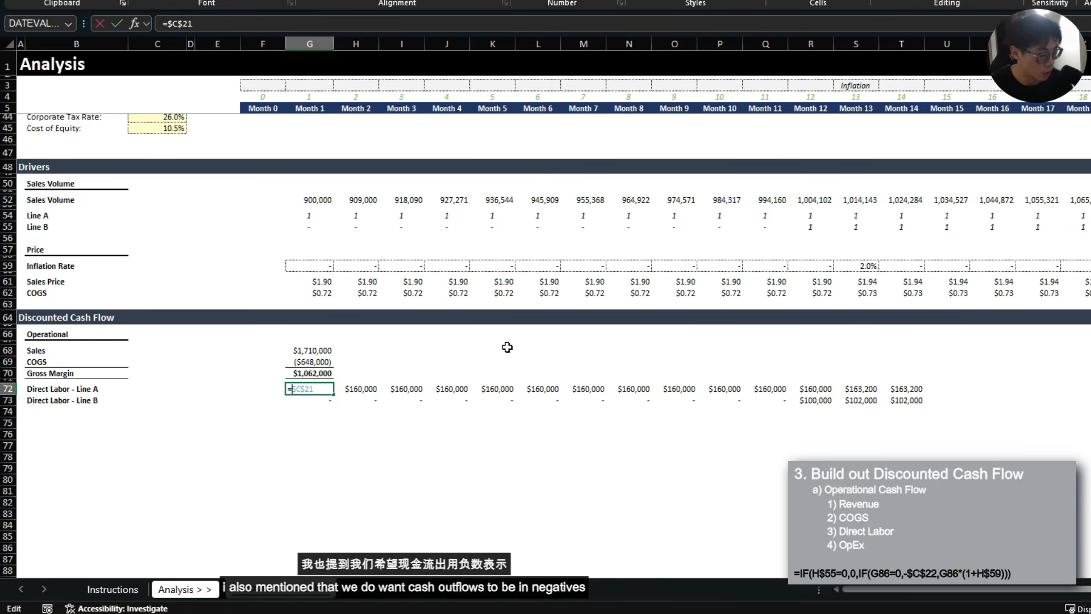
type("-")
key("ctrl+Return")
key("Right")
key("F2")
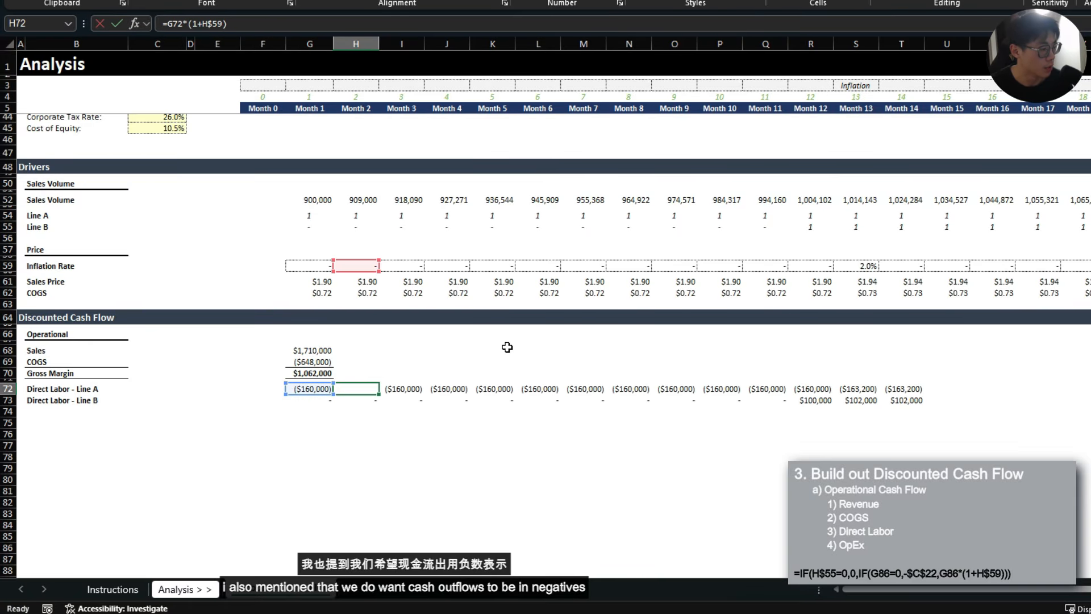
key("Return")
- Turn the Month 1 Direct Labor - Line B reference negative in G73: =IF(G$55=0,0,-$C$22)
key("Left")
key("F2")
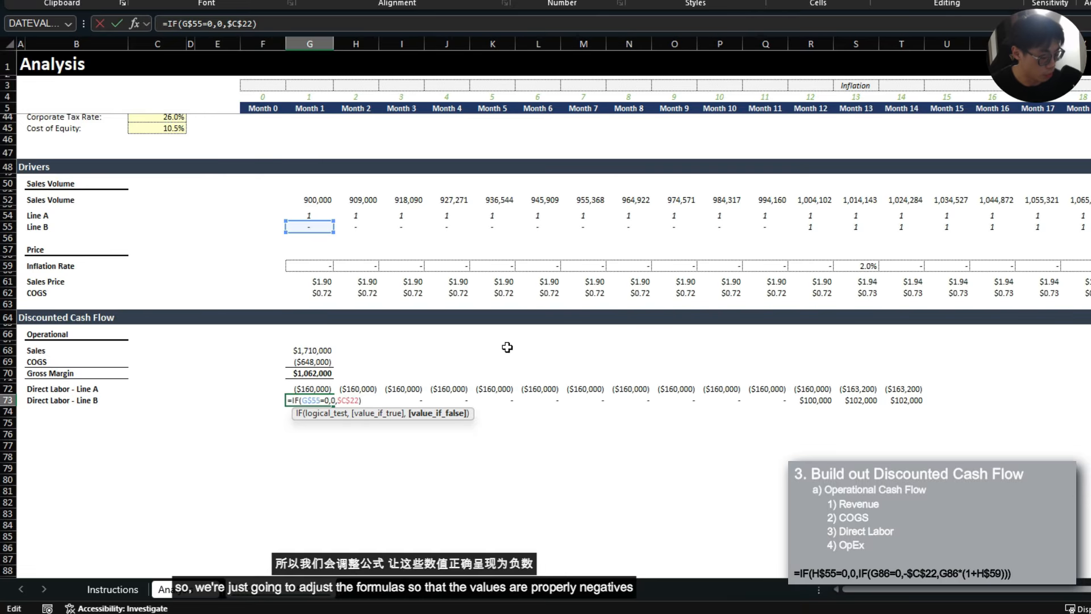
type("-")
key("ctrl+Return")
- Turn the Line B starting value negative in H73: =IF(H$55=0,0,IF(G73=0,-$C$22,G73*(1+H$59)))
key("Right")
key("F2")
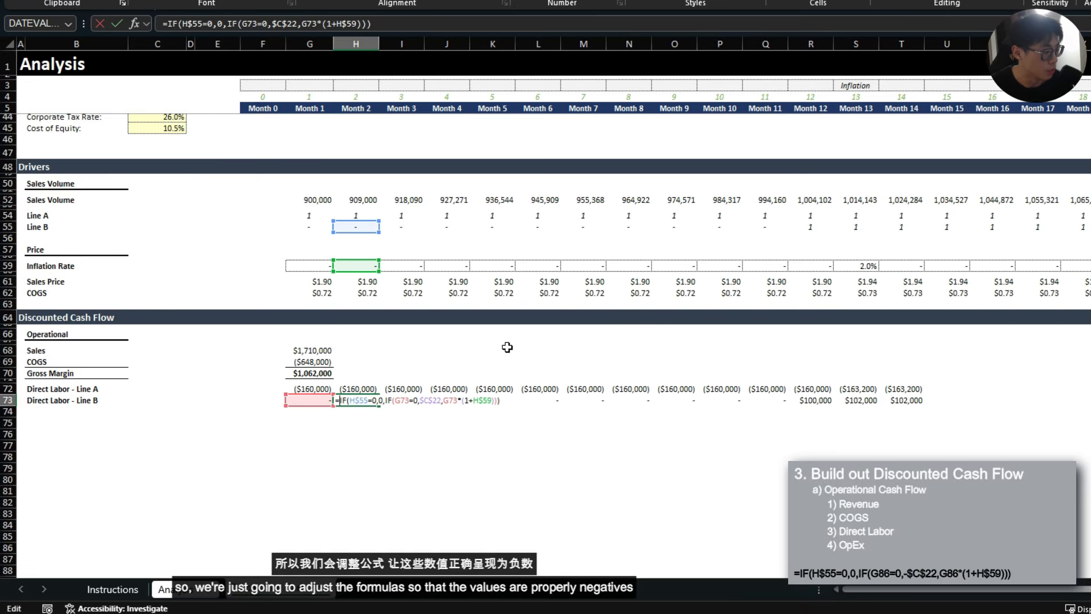
key("Right")
key("Right")
key("Right")
key("Right")
key("Right")
key("Right")
key("Right")
key("Right")
key("Right")
key("Right")
key("Right")
key("Right")
key("Right")
key("Right")
key("Right")
key("Right")
key("Right")
key("Right")
key("Right")
key("Right")
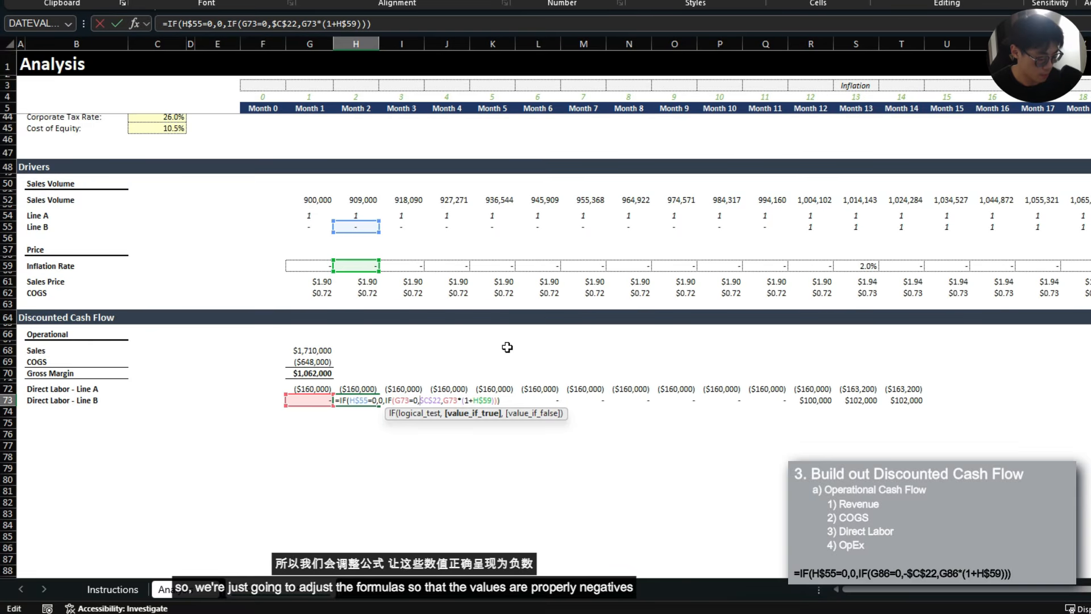
type("-")
key("ctrl+Return")
- Fill the corrected Direct Labor - Line B formula right from H73 through Month 14 and return to the row labels
key("ctrl+shift+Right")
key("ctrl+r")
key("Up")
key("ctrl+Left")
key("ctrl+Left")
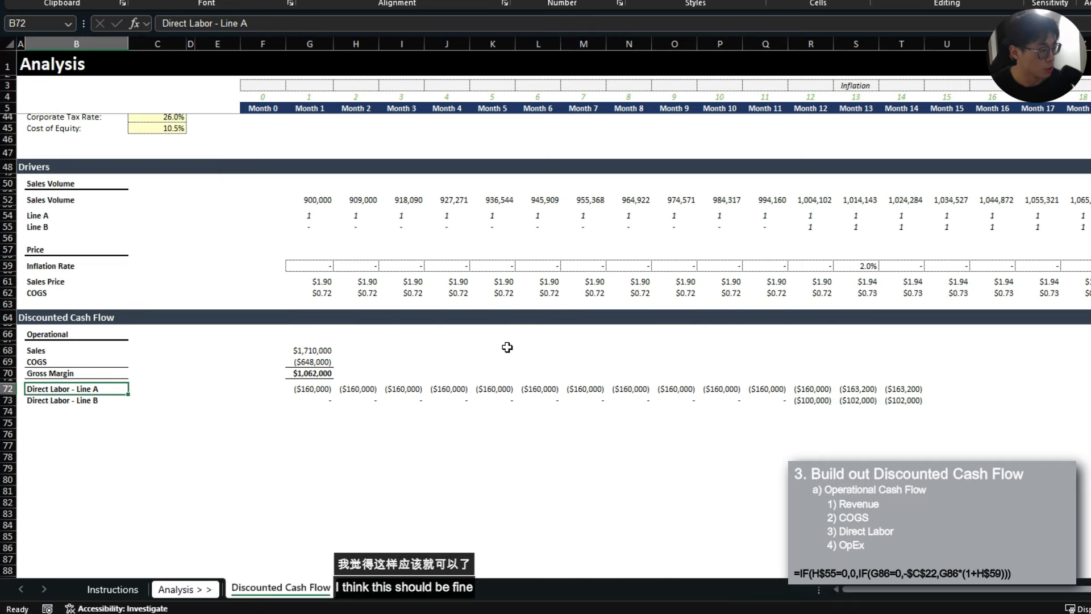
- Copy the Rent & Utilities, SG&A and Maintenance labels from the Profitability assumptions into rows 75 to 77 of the Operational section
scroll(507, 347, "up", 10)
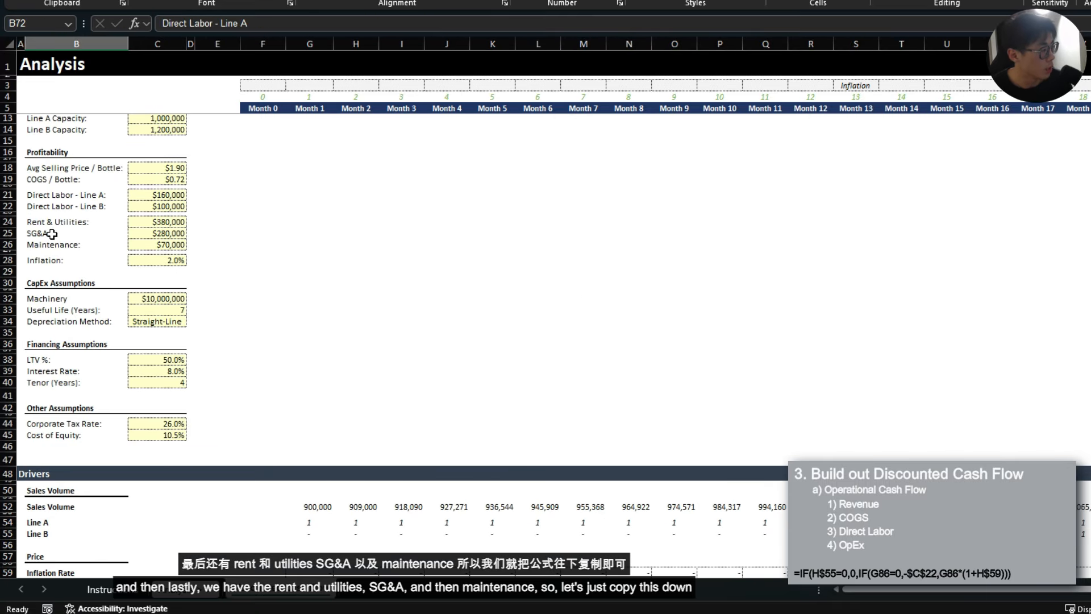
left_click(52, 234)
left_click(60, 245)
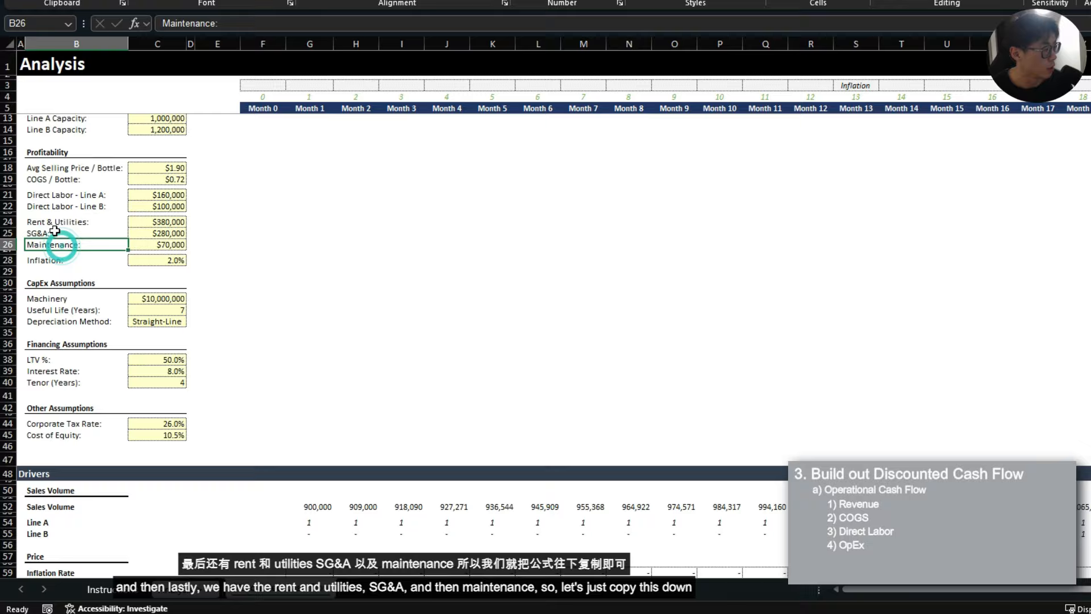
left_click_drag(54, 231, 54, 222)
key("ctrl+c")
scroll(69, 367, "down", 12)
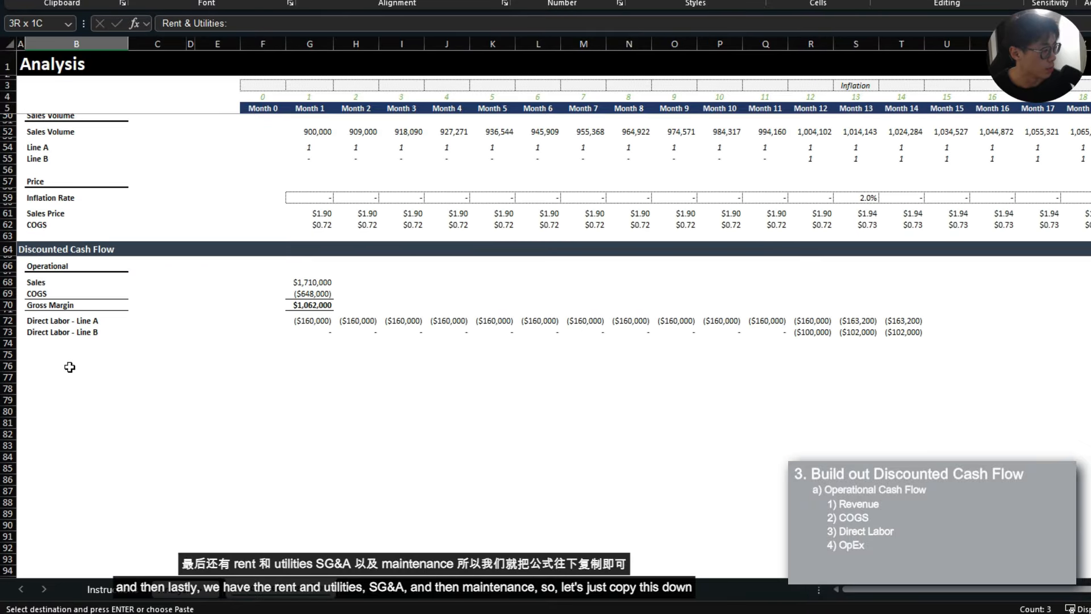
left_click(65, 353)
key("ctrl+v")
- Link Month 1 Rent & Utilities in G75 to assumption cell C24 and fill the formula down through Maintenance in G77
key("Right")
key("Right")
key("Right")
key("Right")
key("Right")
type("=")
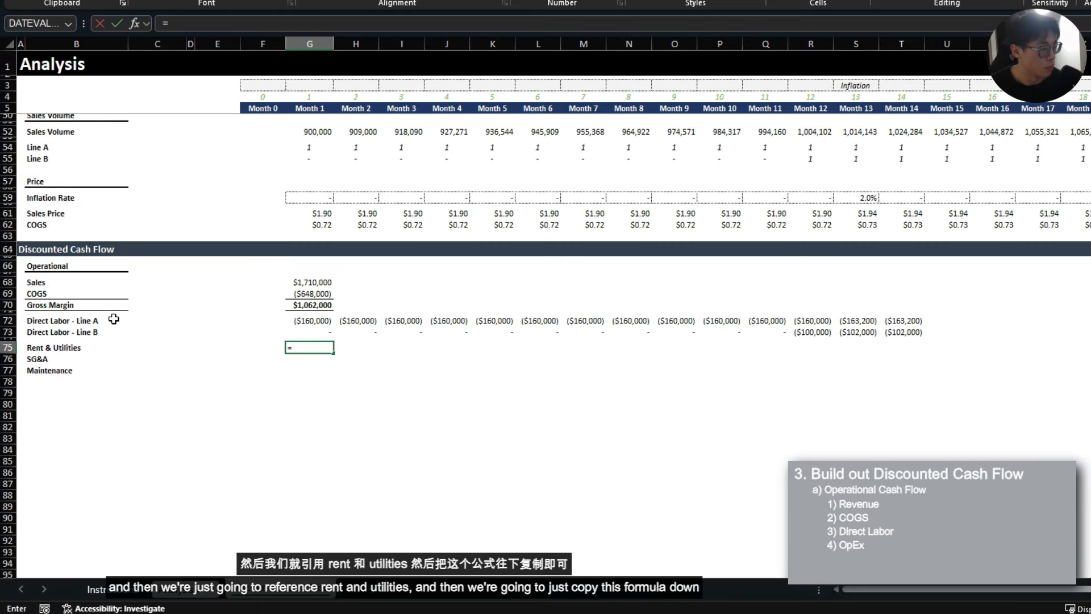
scroll(188, 288, "up", 11)
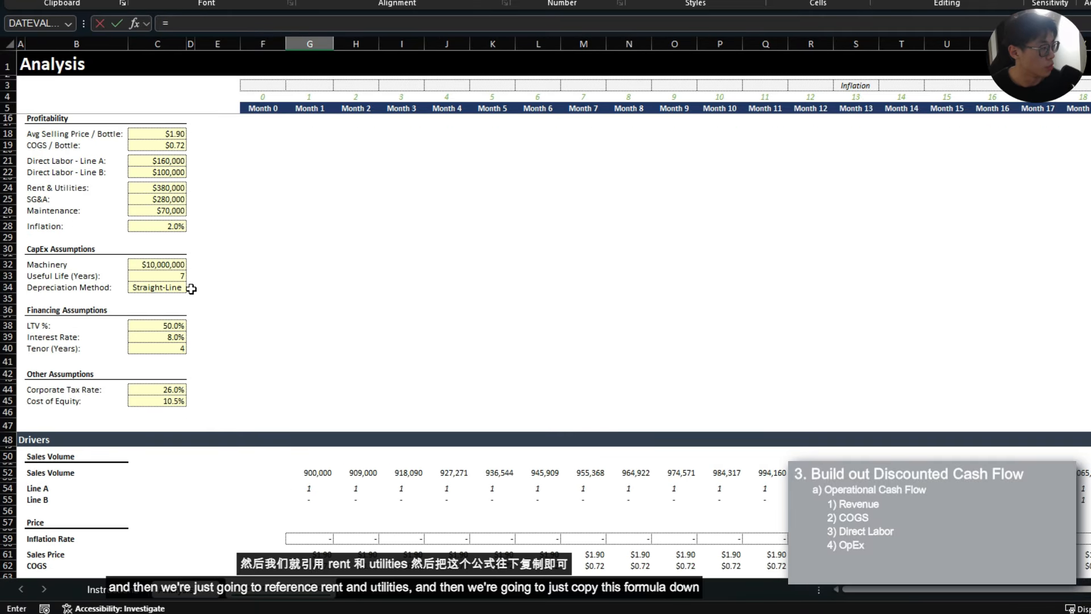
left_click(147, 185)
scroll(147, 185, "down", 7)
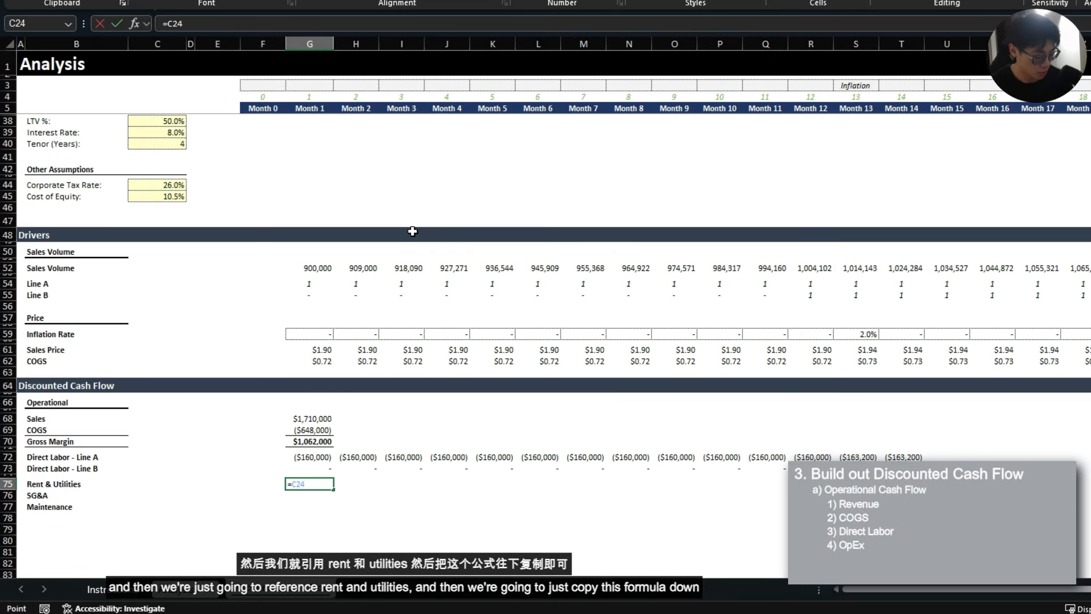
key("ctrl+Return")
key("shift+Down")
key("shift+Down")
key("ctrl+d")
- Copy the Month 2 inflation formula of Direct Labor - Line A into H75:H77 for the three operating expenses
key("Up")
key("Up")
key("Up")
key("Right")
key("F2")
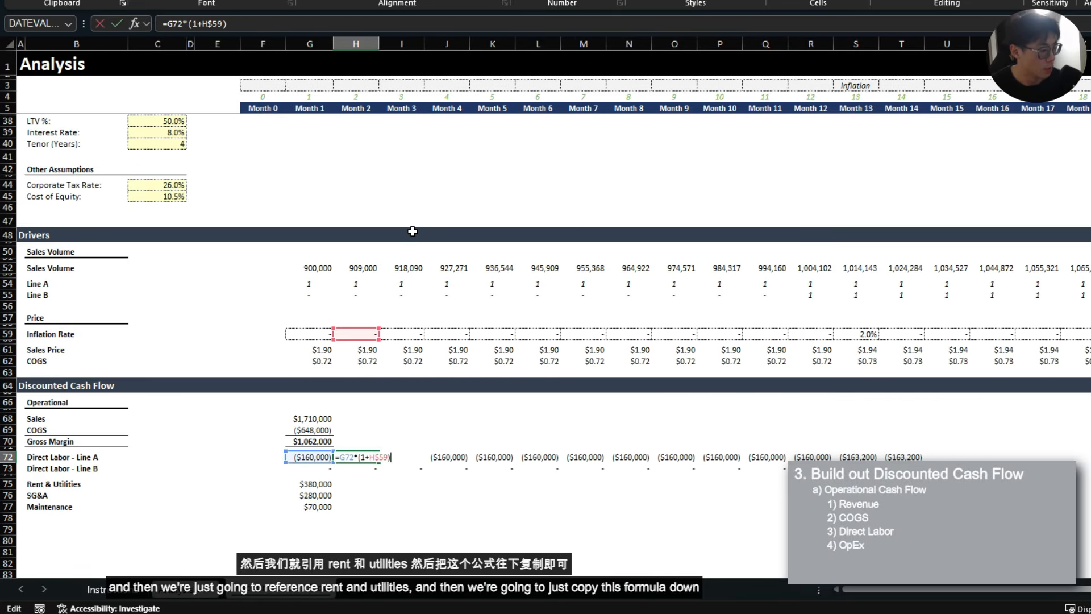
key("ctrl+Return")
key("ctrl+c")
key("Down")
key("Down")
key("Down")
key("shift+Down")
key("shift+Down")
key("ctrl+v")
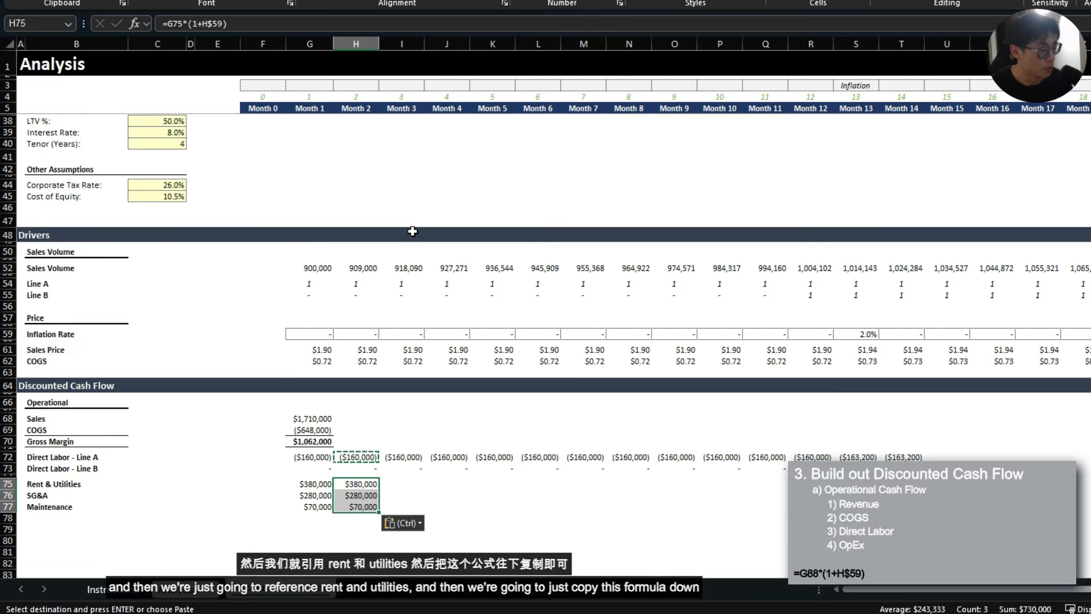
key("Escape")
- Make the Month 1 Rent & Utilities reference negative and fill it down through SG&A and Maintenance
key("Left")
key("F2")
key("Home")
key("Right")
type("-")
key("ctrl+Return")
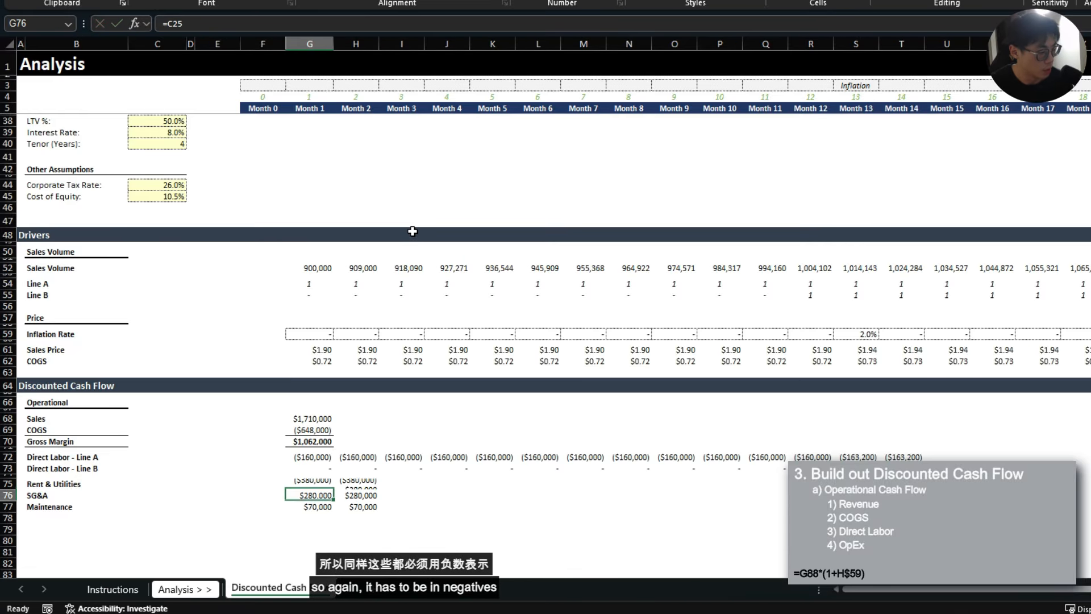
key("shift+Down")
key("shift+Down")
key("ctrl+d")
- Copy the Month 2 formulas for Rent & Utilities, SG&A and Maintenance across to Month 15
key("Right")
key("shift+Down")
key("shift+Down")
key("ctrl+c")
key("shift+Right")
key("shift+Right")
key("shift+Right")
key("shift+Right")
key("shift+Right")
key("shift+Right")
key("shift+Right")
key("shift+Right")
key("shift+Right")
key("shift+Right")
key("shift+Right")
key("shift+Right")
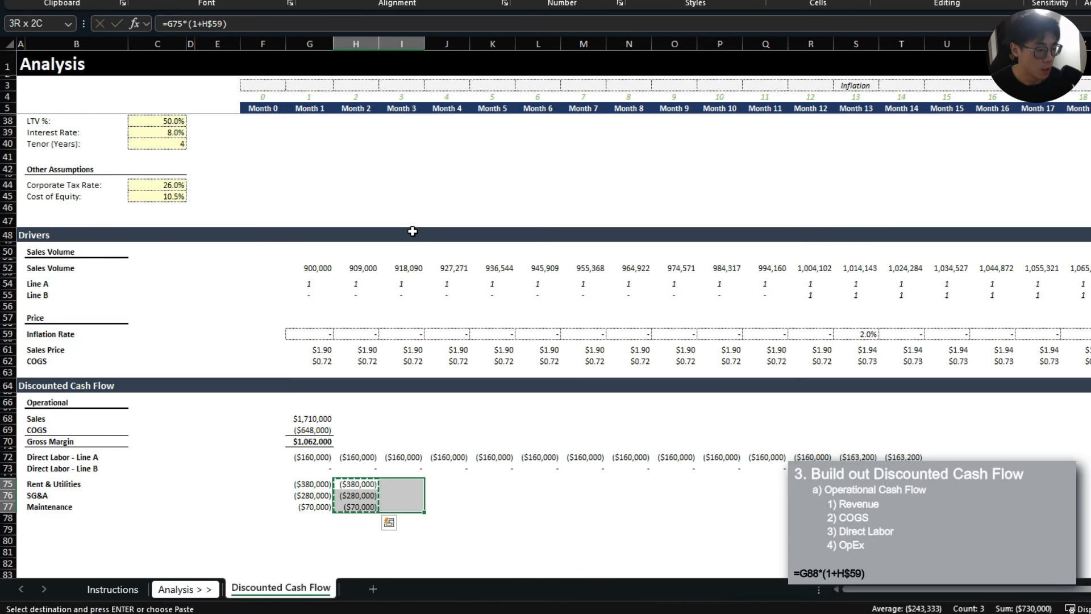
key("ctrl+v")
- Check across the months whether inflation is applied to the Rent & Utilities, SG&A and Maintenance rows from Month 13
key("Right")
key("Right")
key("Right")
key("Right")
key("Right")
key("Right")
key("Right")
key("Right")
key("Right")
key("Right")
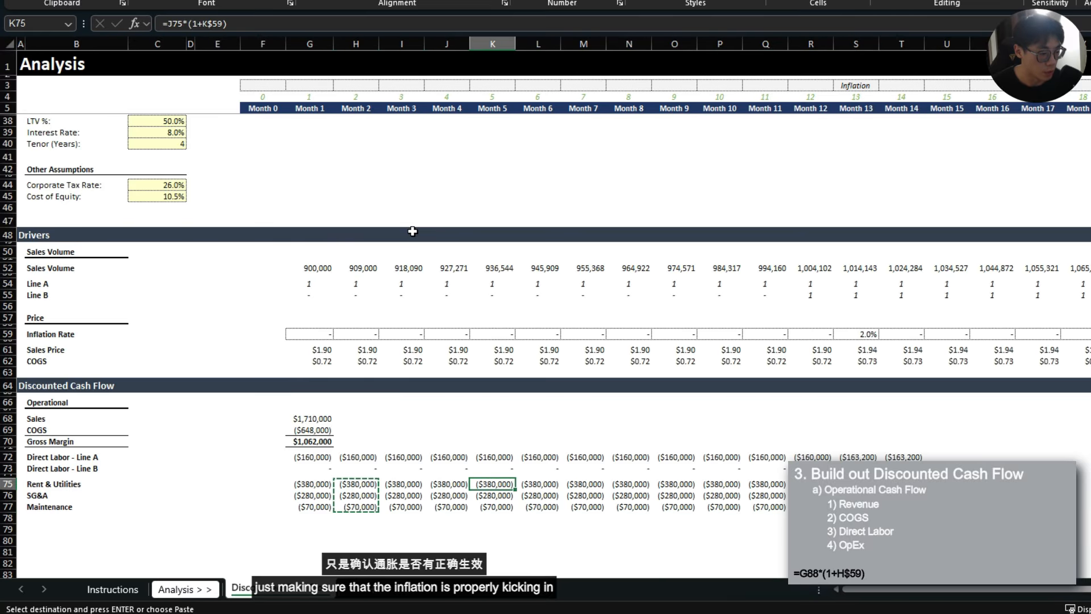
key("shift+Down")
key("shift+Down")
key("Escape")
- Label row 79, below the operating expenses, as Income before Tax
scroll(413, 231, "down", 3)
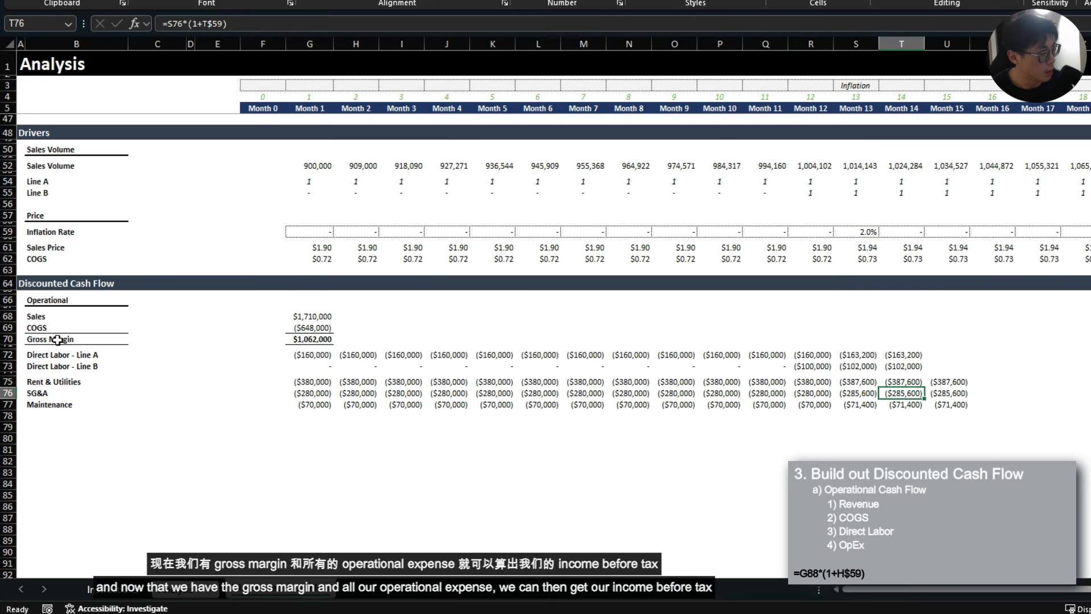
left_click(57, 340)
left_click_drag(50, 354, 51, 404)
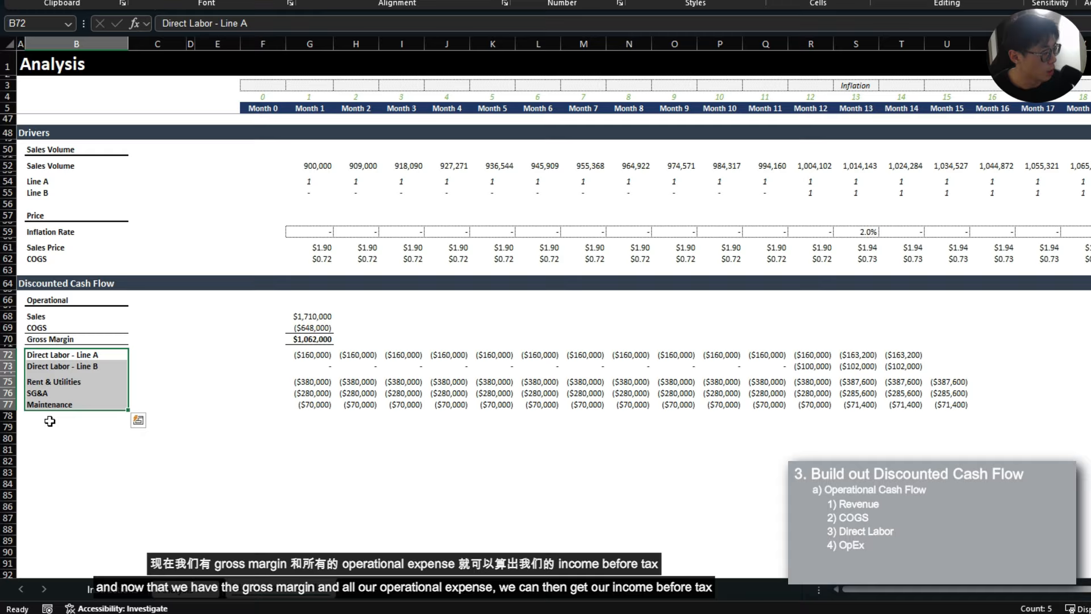
left_click(49, 421)
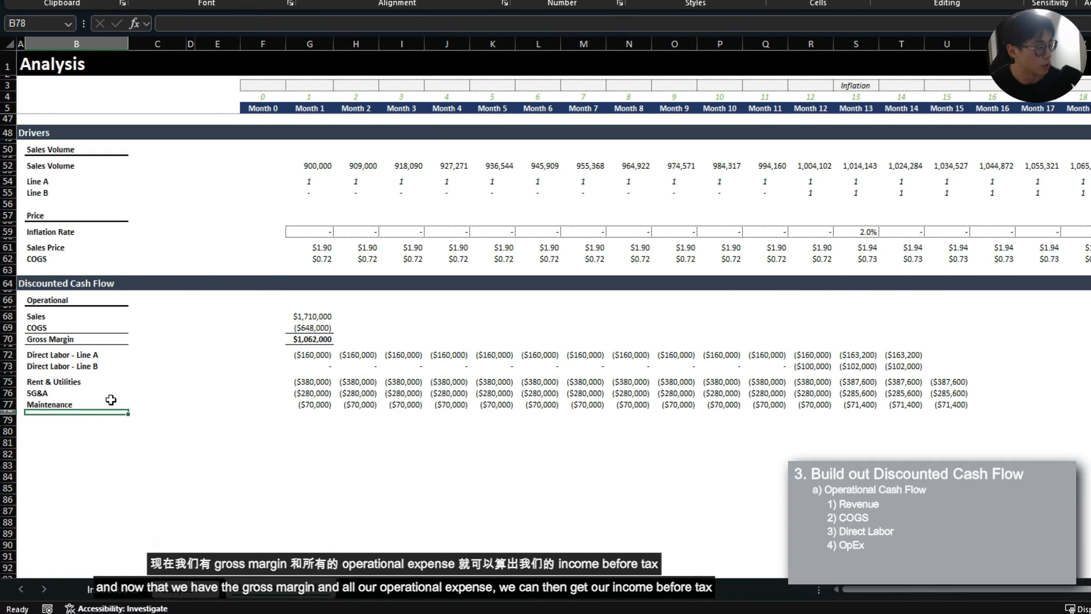
key("Down")
type("Income before T")
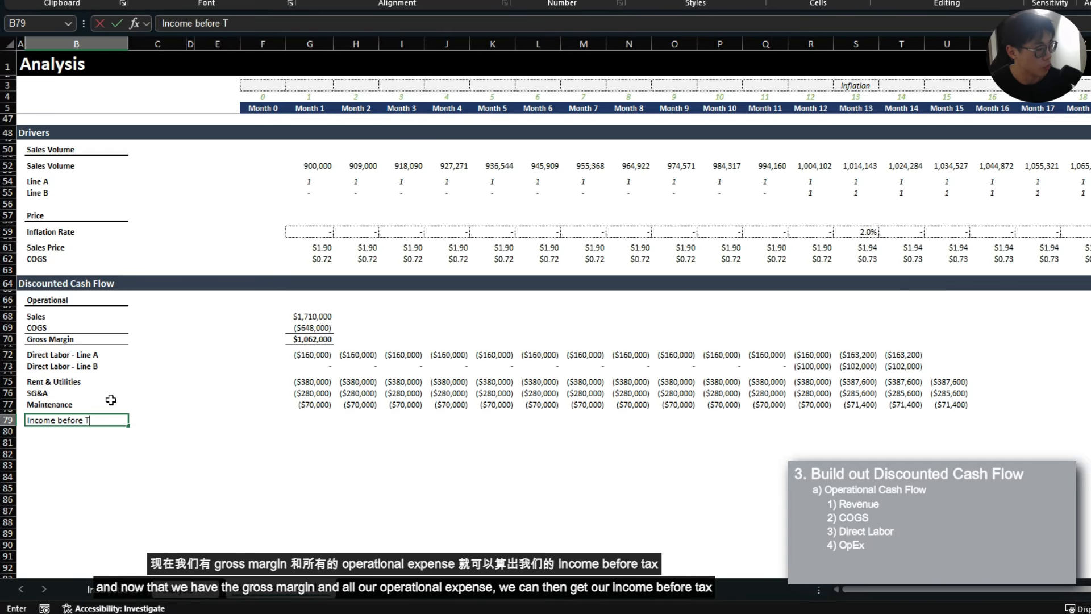
type("ax")
key("Tab")
- Calculate Month 1 Income before Tax in G79 as the sum of G70:G78, from Gross Margin through Maintenance
key("Right")
key("Right")
key("Right")
key("Right")
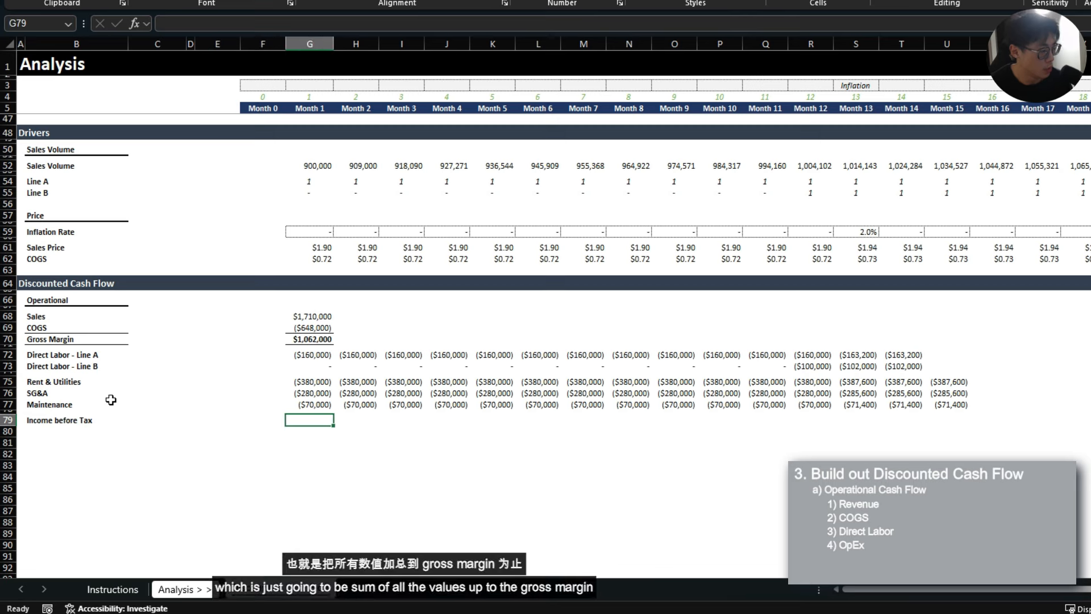
type("=sum(")
key("Up")
key("shift+Up")
key("shift+Up")
key("shift+Up")
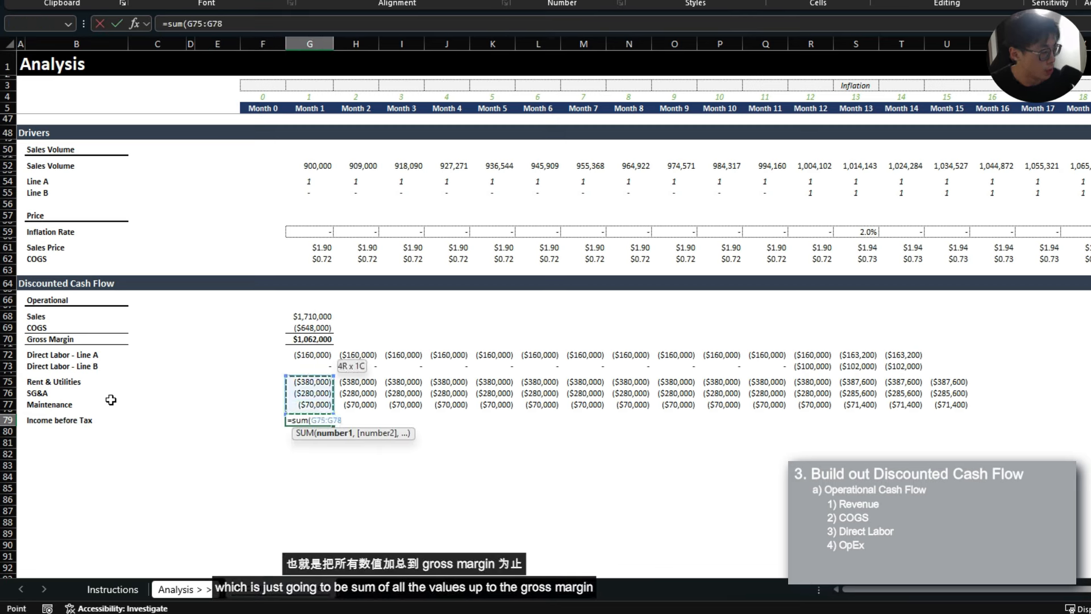
key("shift+Up")
key("shift+Up")
key("shift+Up")
key("shift+Up")
key("shift+Up")
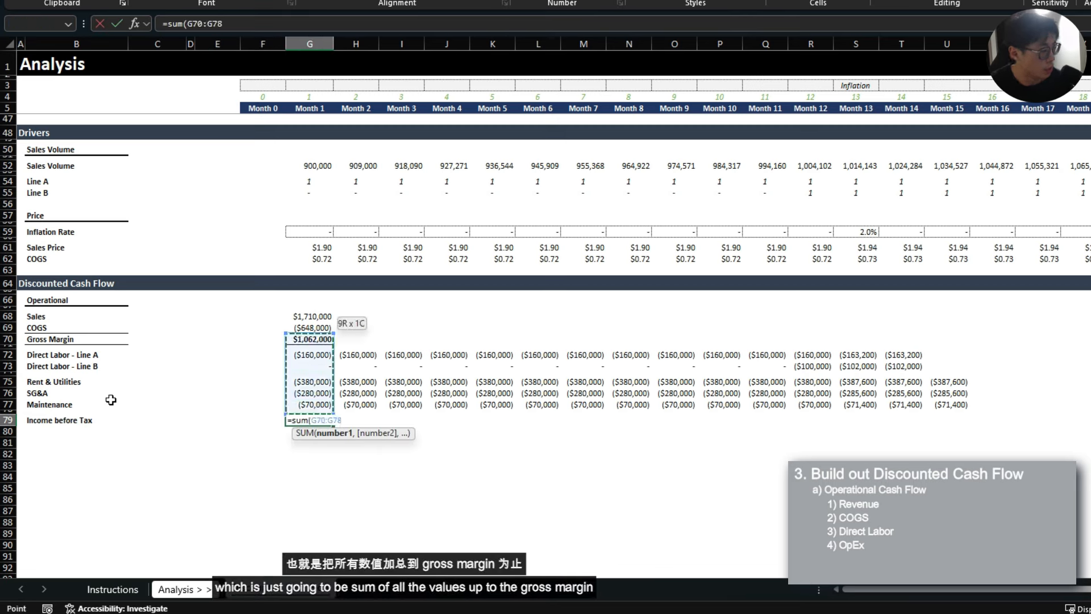
key("Return")
key("Up")
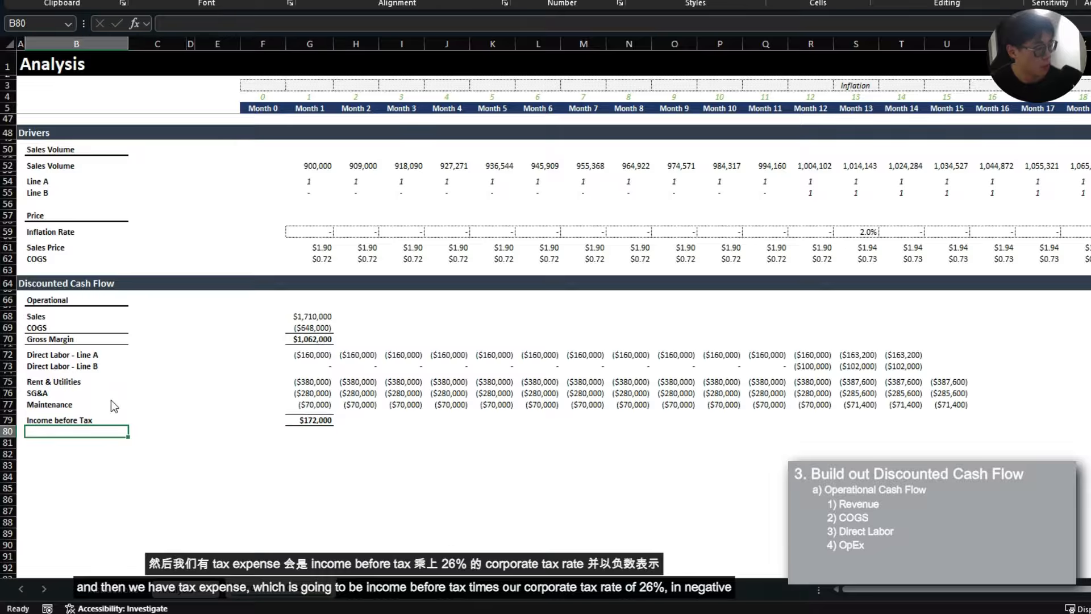
- Set the height of spacer row 80 to 5 and label row 81 as Tax Expense
key("alt+h")
type("oh5")
key("Return")
key("Down")
type("Tax Expens")
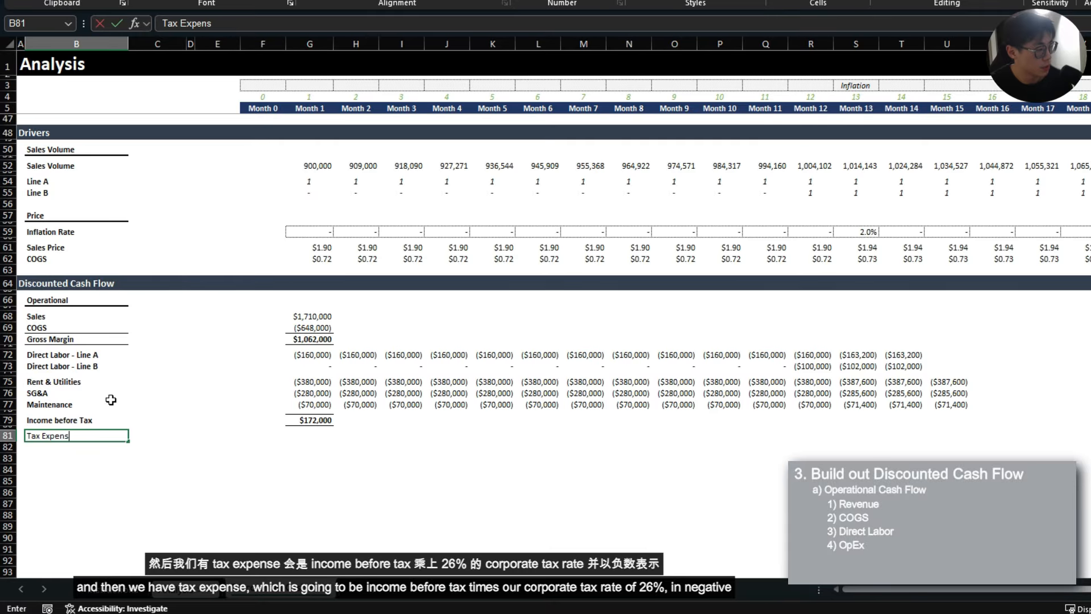
type("e")
key("Return")
- Calculate Month 1 Tax Expense in G81 as negative Income before Tax times the Corporate Tax Rate, =-G$79*$C$44
key("Up")
key("Right")
key("Right")
key("Right")
key("Right")
key("Right")
type("=")
key("Up")
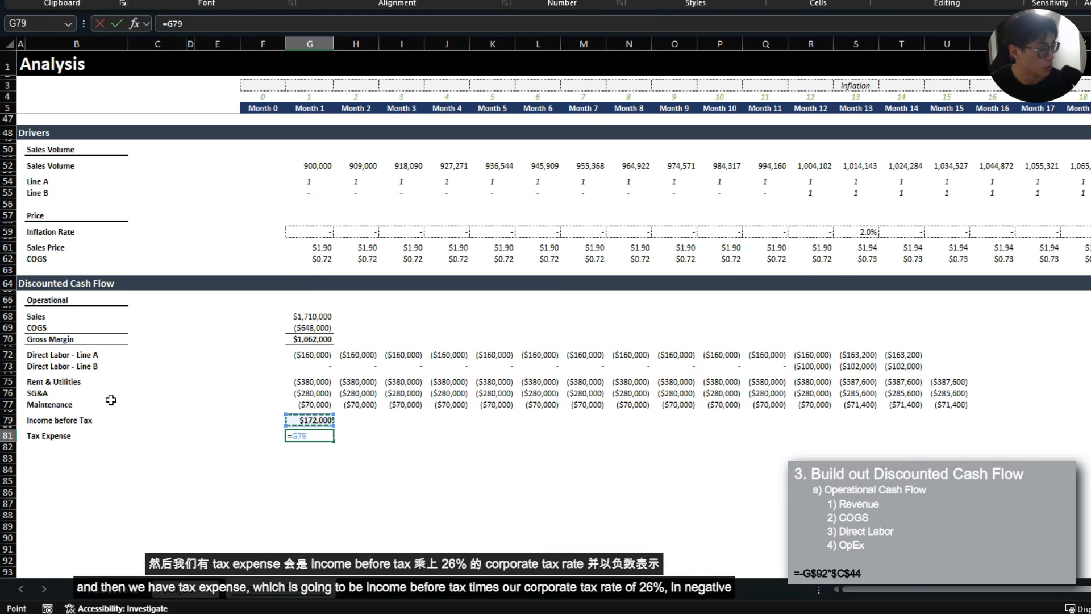
scroll(111, 400, "up", 12)
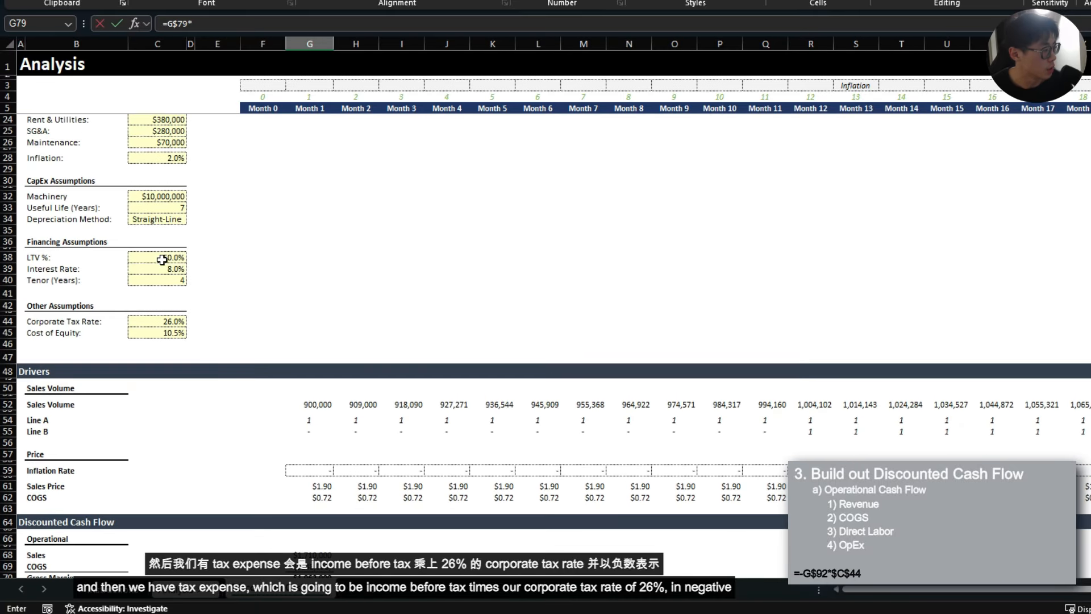
left_click(149, 456)
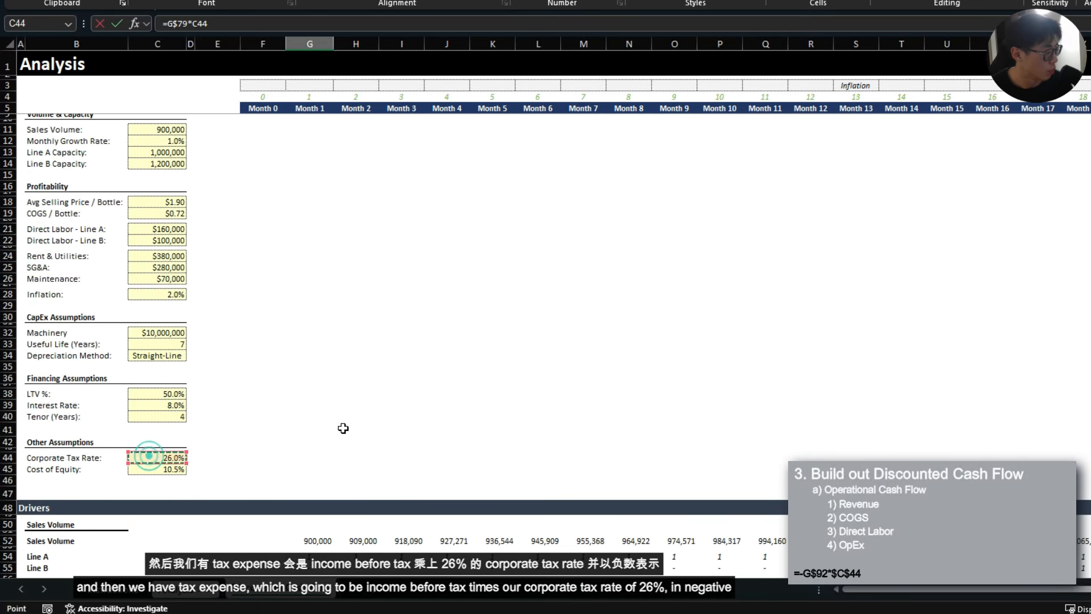
key("F4")
key("ctrl+Return")
key("F2")
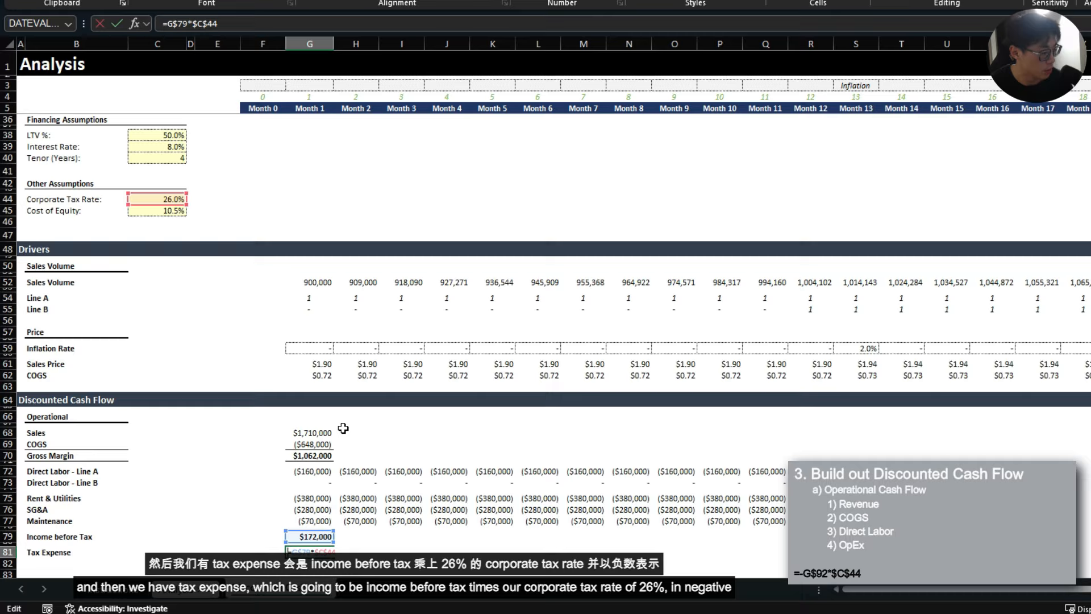
key("ctrl+Return")
scroll(79, 511, "down", 3)
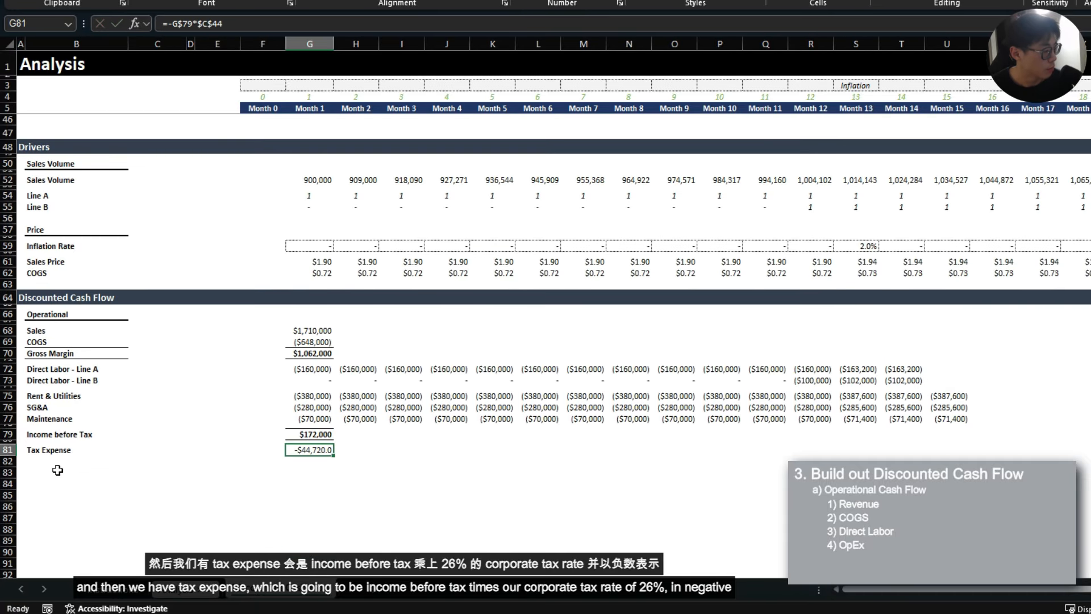
- Label row 83 as Net Cash Flow and calculate its Month 1 value in G83 as the sum of G79:G82
left_click(58, 467)
type("Net ")
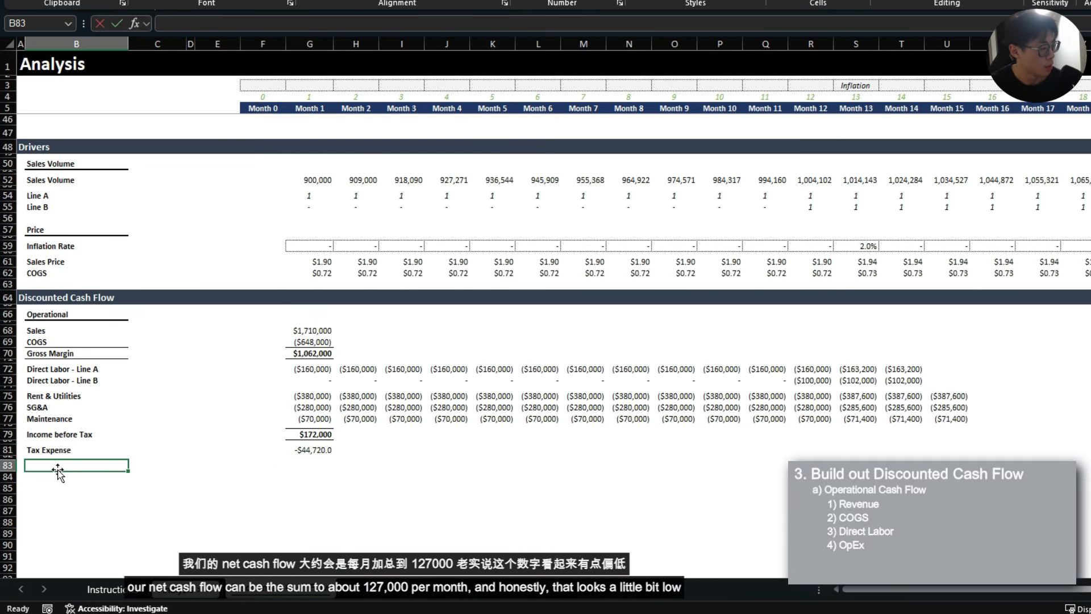
type("Cash Flow")
key("Right")
key("Right")
key("Right")
key("Right")
key("Right")
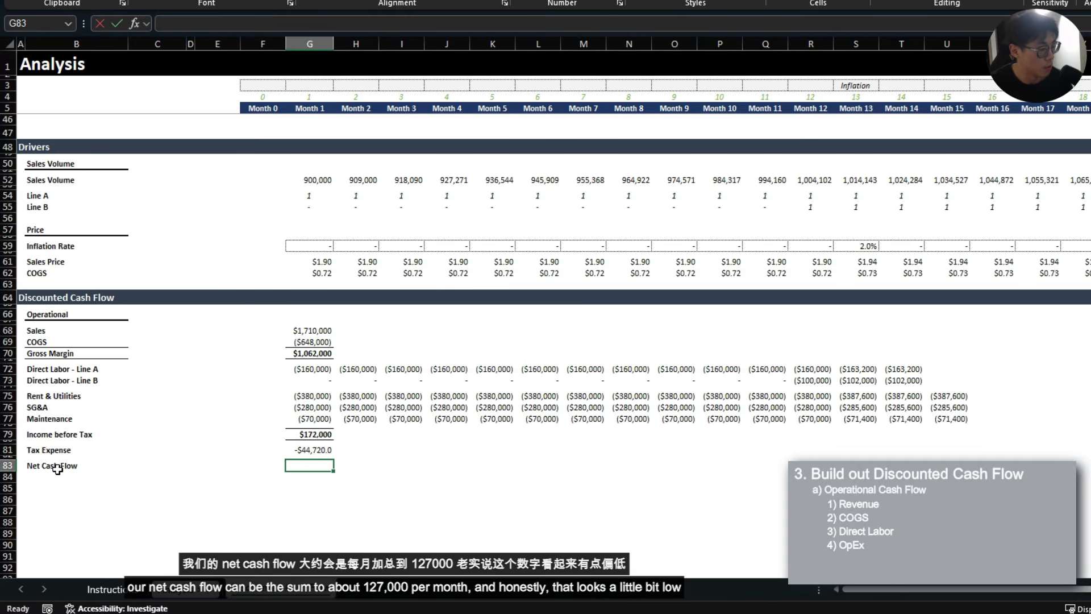
type("=sum(")
key("Up")
key("shift+Up")
key("shift+Up")
key("shift+Up")
key("ctrl+Return")
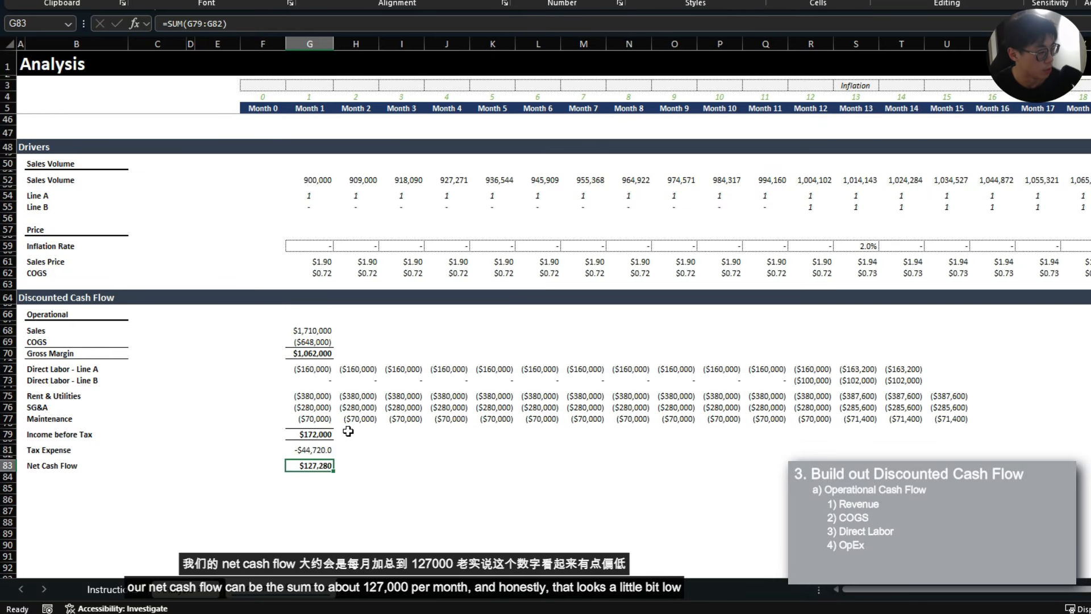
- Apply top and bottom borders to the Net Cash Flow row label
key("ctrl+Left")
key("alt+h")
key("b")
key("c")
key("ctrl+Right")
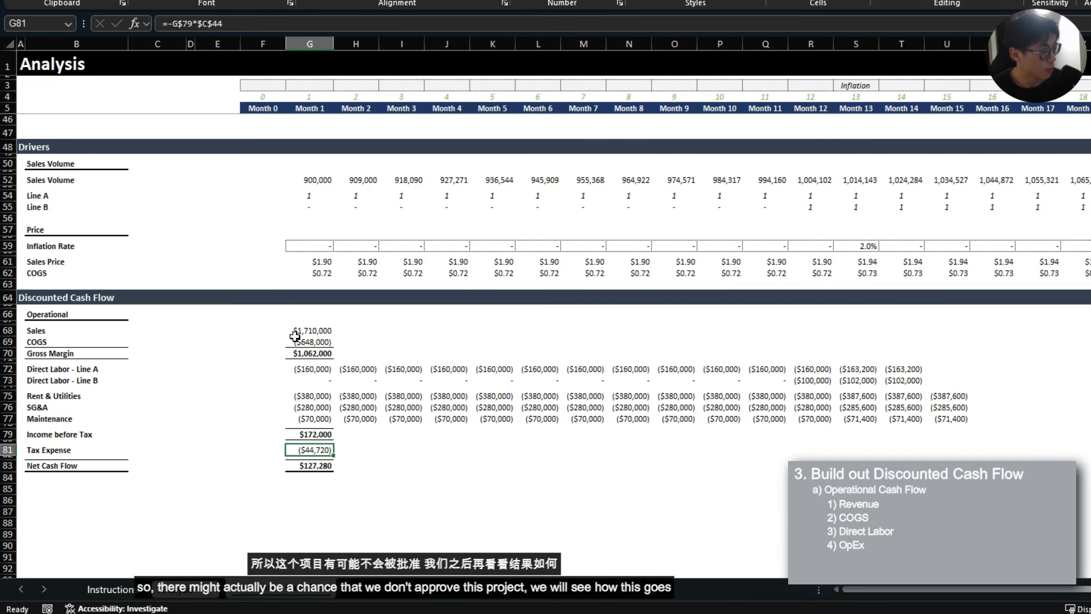
- Copy the Month 1 Sales, COGS and Gross Margin formulas across to Month 14
left_click_drag(305, 333, 316, 353)
key("ctrl+c")
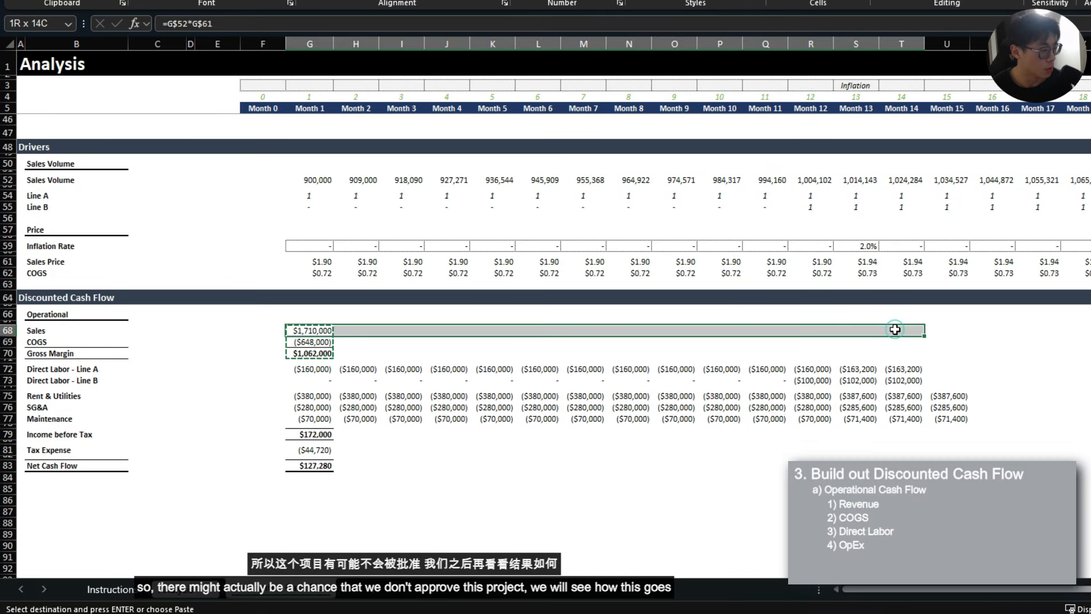
left_click(895, 330, "shift")
key("ctrl+v")
key("Escape")
left_click(871, 341)
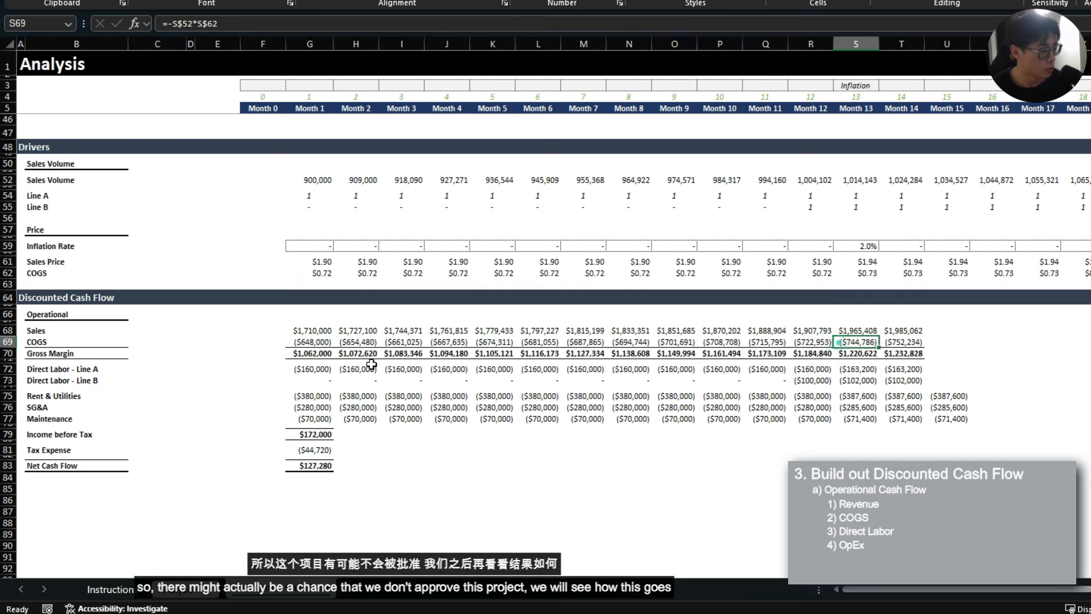
- Copy the Month 1 Income before Tax, Tax Expense and Net Cash Flow formulas across to Month 14
left_click(314, 429)
left_click_drag(314, 429, 315, 465)
key("ctrl+c")
left_click(903, 435, "shift")
key("ctrl+v")
left_click(737, 386)
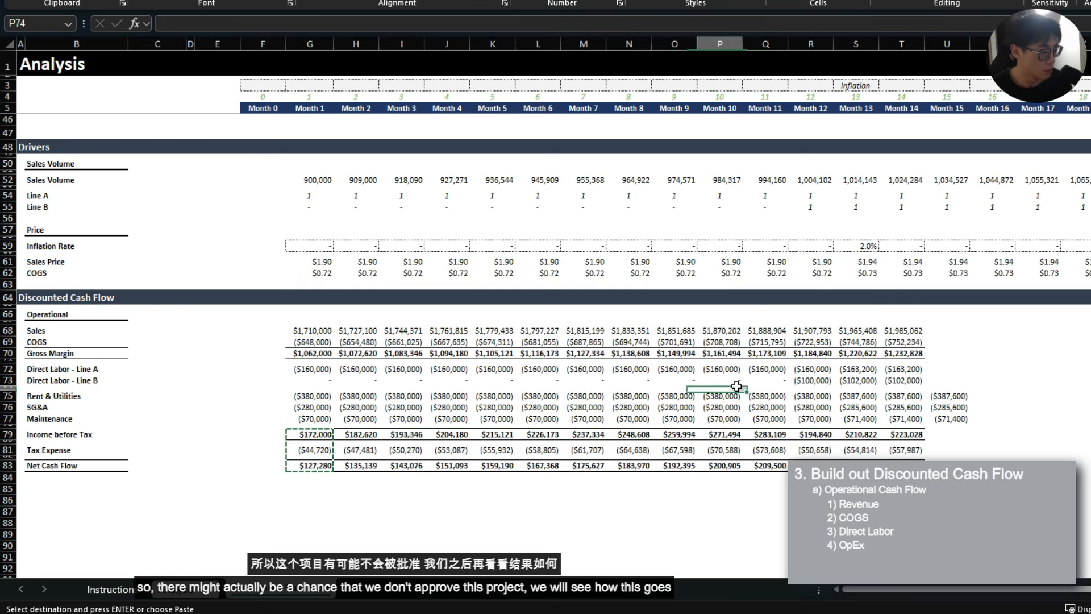
key("Escape")
- Copy the Month 14 cash flow formulas from Sales through Net Cash Flow (T68:T83) across to Month 36
left_click_drag(904, 330, 904, 460)
key("ctrl+c")
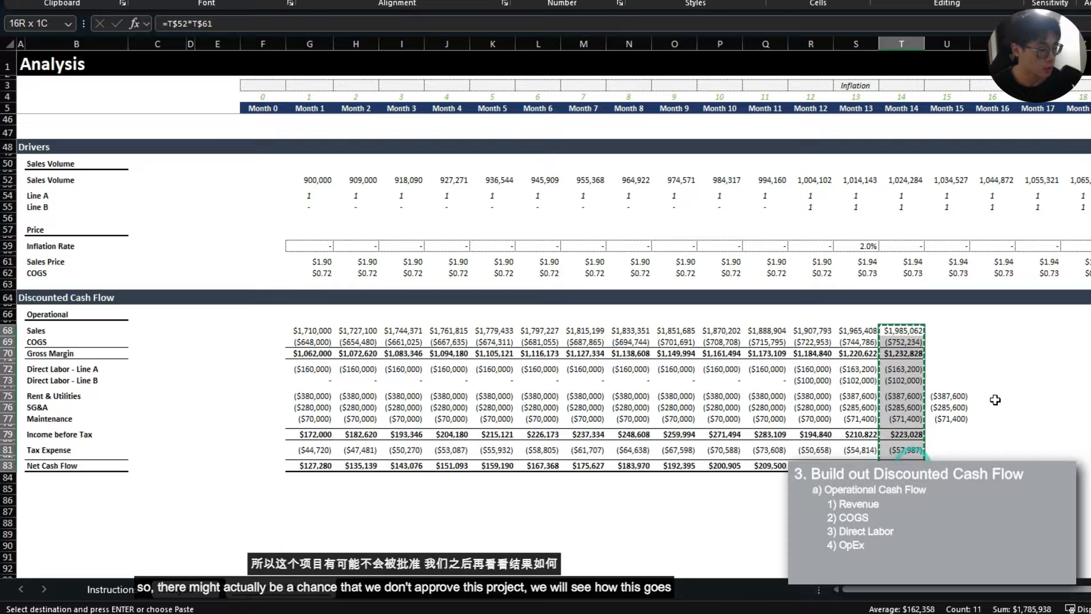
key("shift+Right")
key("shift+Right")
key("shift+Right")
key("shift+Right")
key("shift+Right")
key("shift+Right")
key("shift+Right")
key("shift+Right")
key("shift+Right")
key("shift+Right")
key("shift+Right")
key("shift+Right")
key("shift+Right")
key("shift+Right")
key("shift+Right")
key("shift+Right")
key("shift+Right")
key("shift+Right")
key("shift+Right")
key("shift+Right")
key("shift+Right")
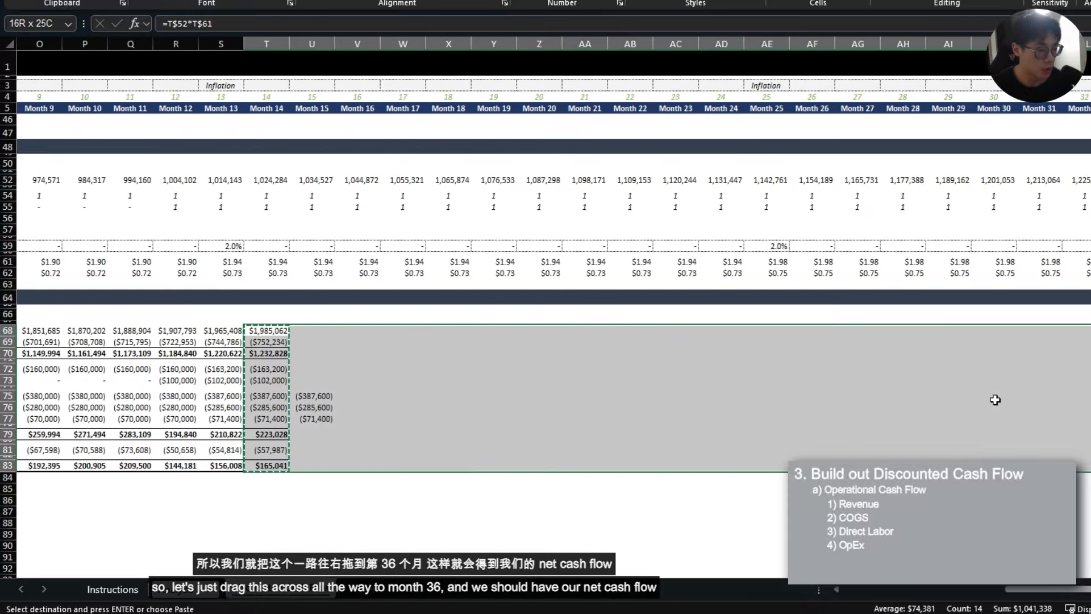
key("ctrl+v")
key("Escape")
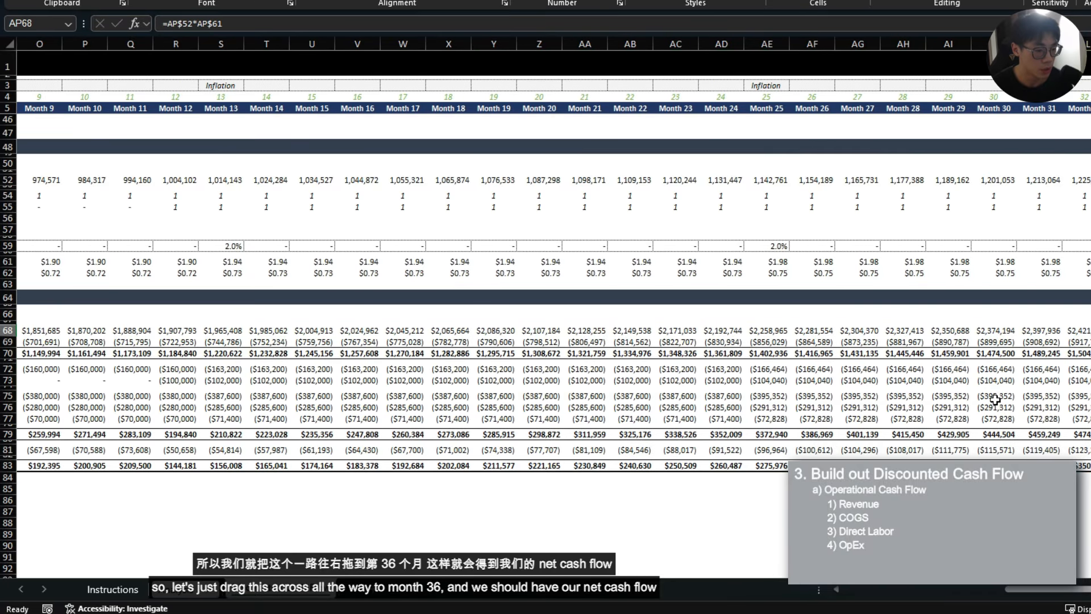
key("Home")
key("Down")
key("Down")
key("Down")
key("Down")
key("Down")
key("Down")
key("Down")
key("Down")
key("Down")
key("Down")
key("Down")
key("Down")
key("Down")
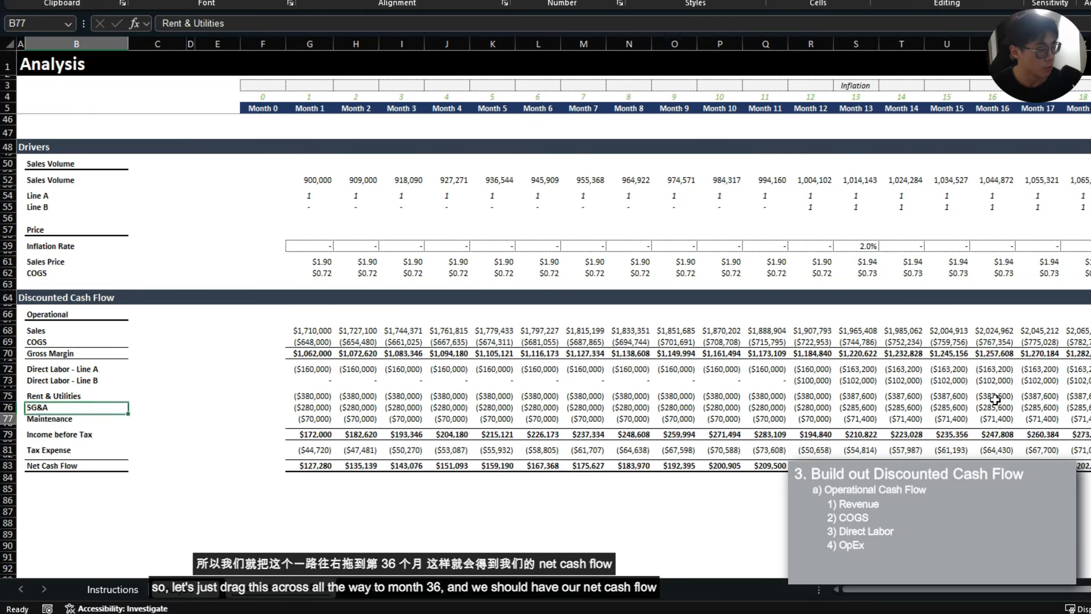
key("ctrl+Right")
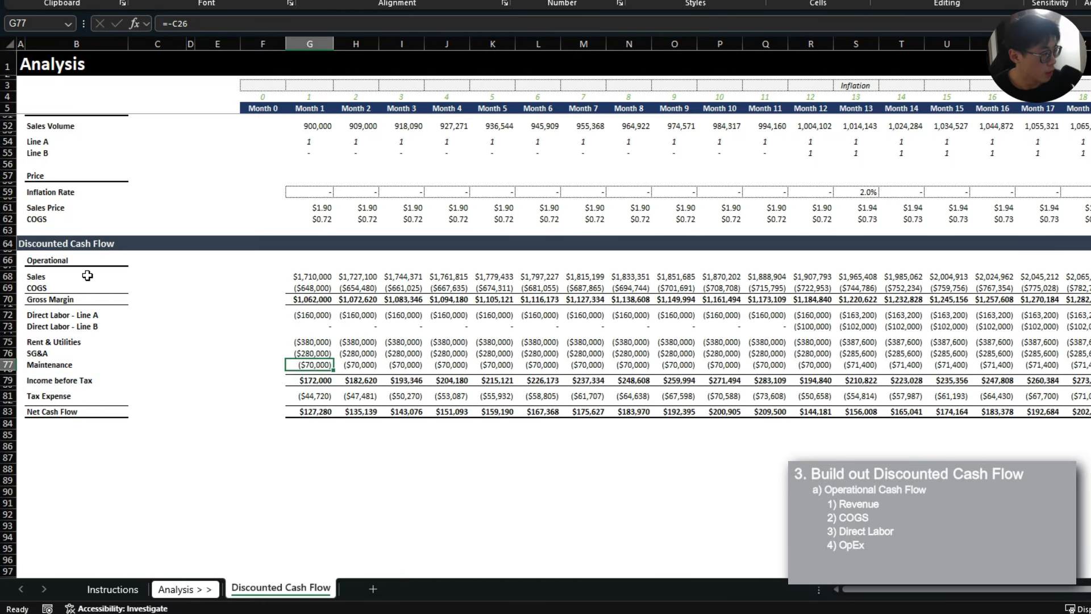
- Copy the Operational heading row below the Net Cash Flow row, rename the copy Investment, and place it in row 86
left_click(68, 260)
key("shift+space")
key("ctrl+c")
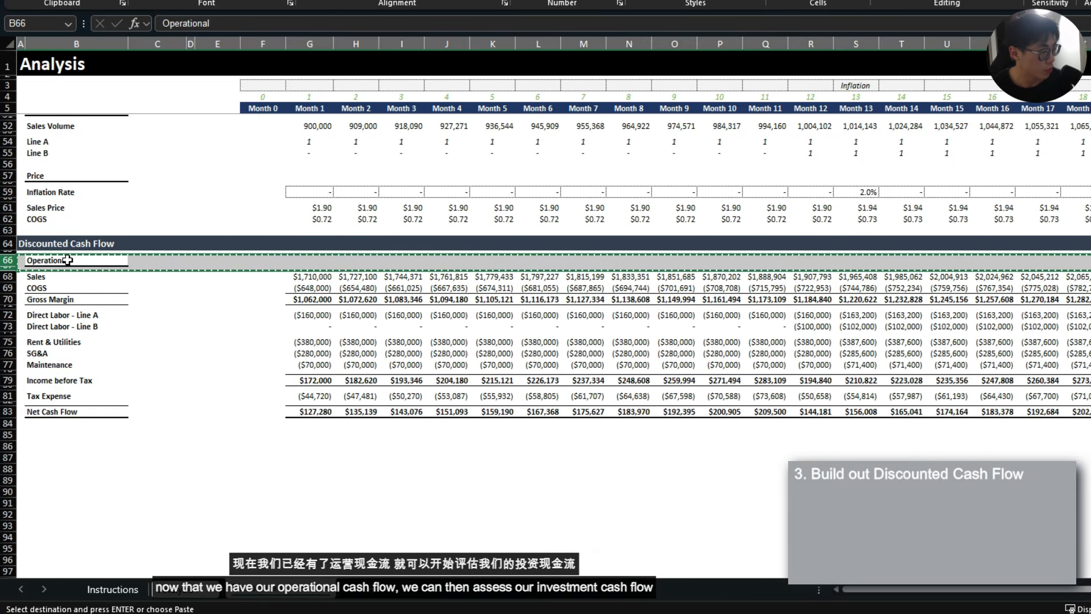
left_click(51, 426)
key("ctrl+v")
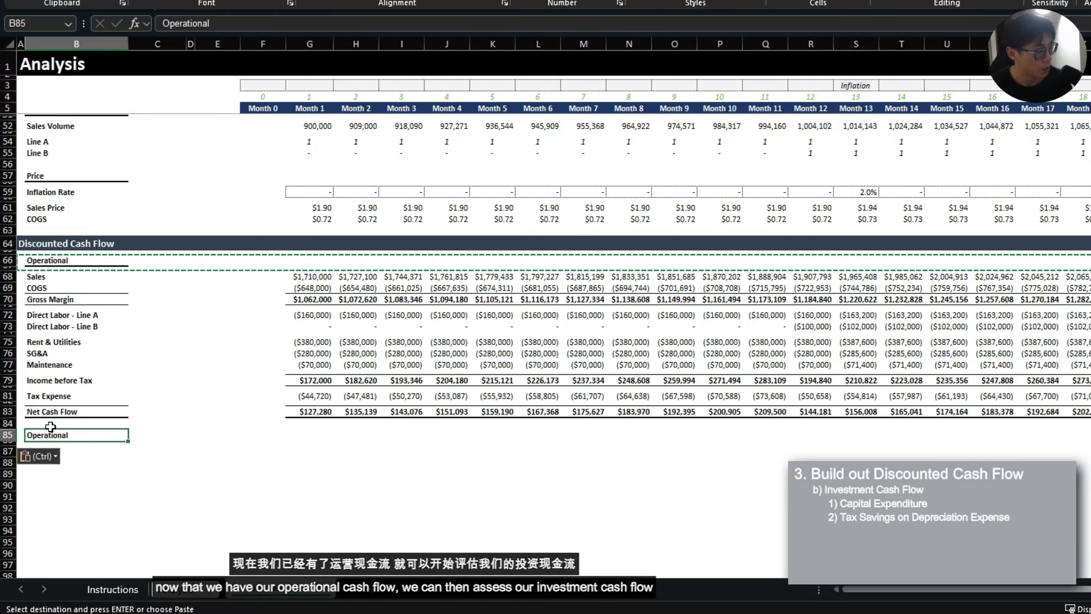
key("Escape")
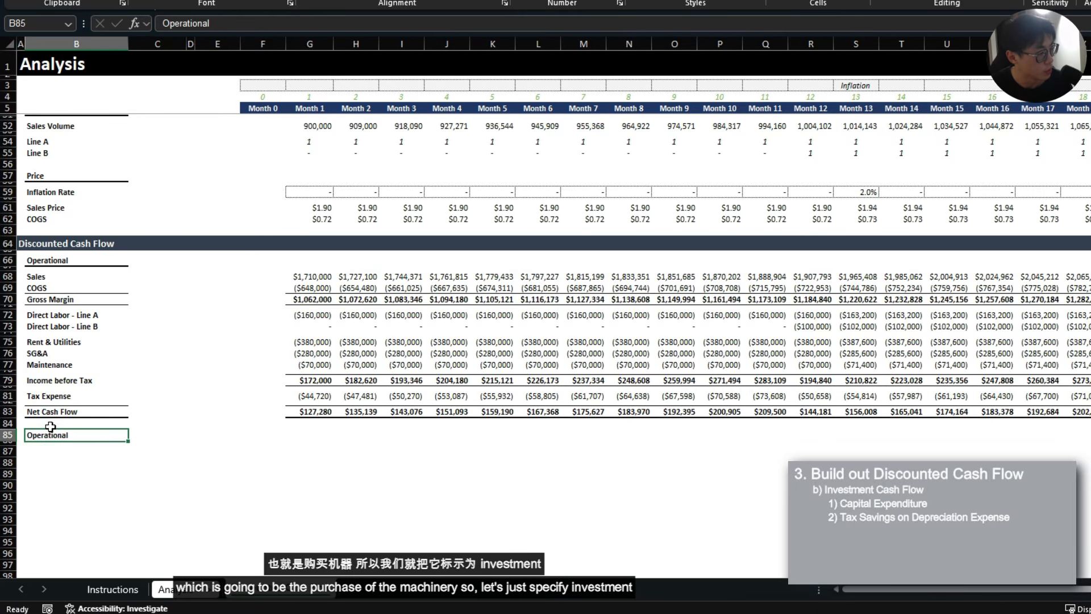
type("In")
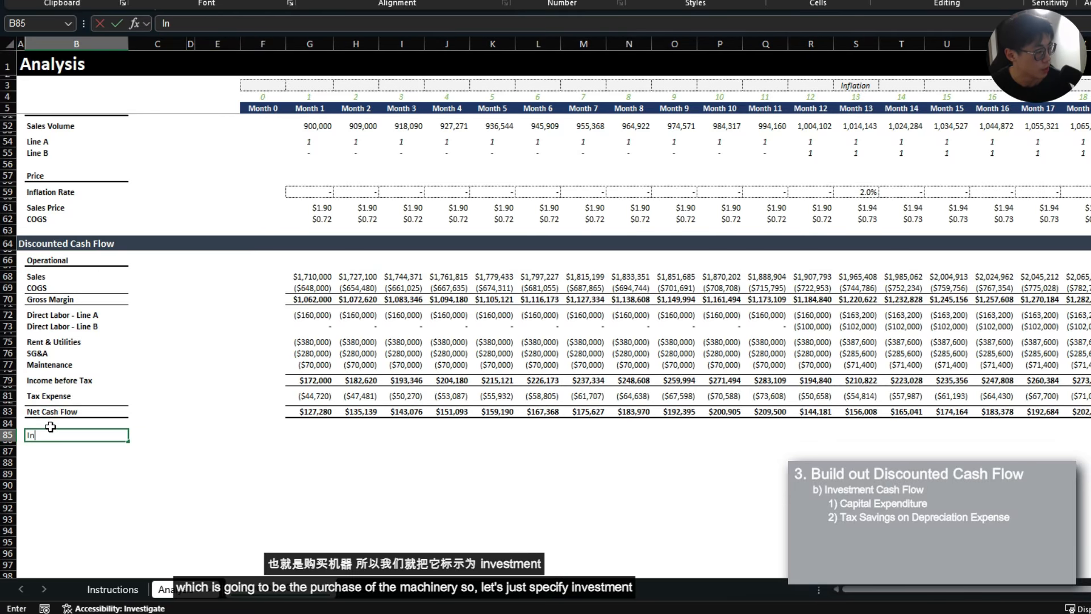
type("vestment")
key("Return")
key("Up")
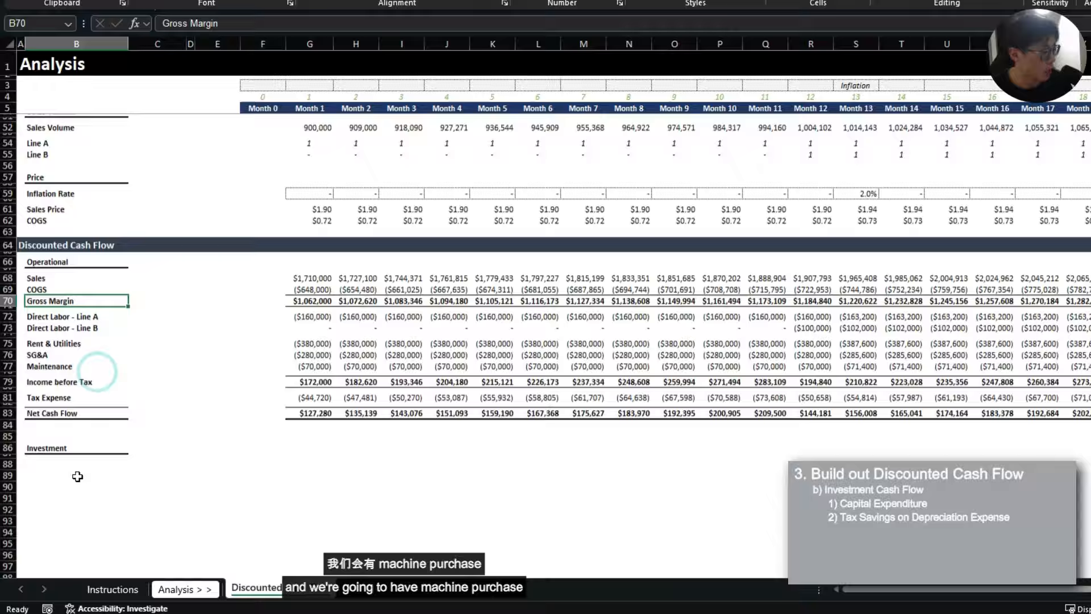
- Label cell B88 under the Investment heading as Machine Purchase
left_click(76, 463)
type("Ma")
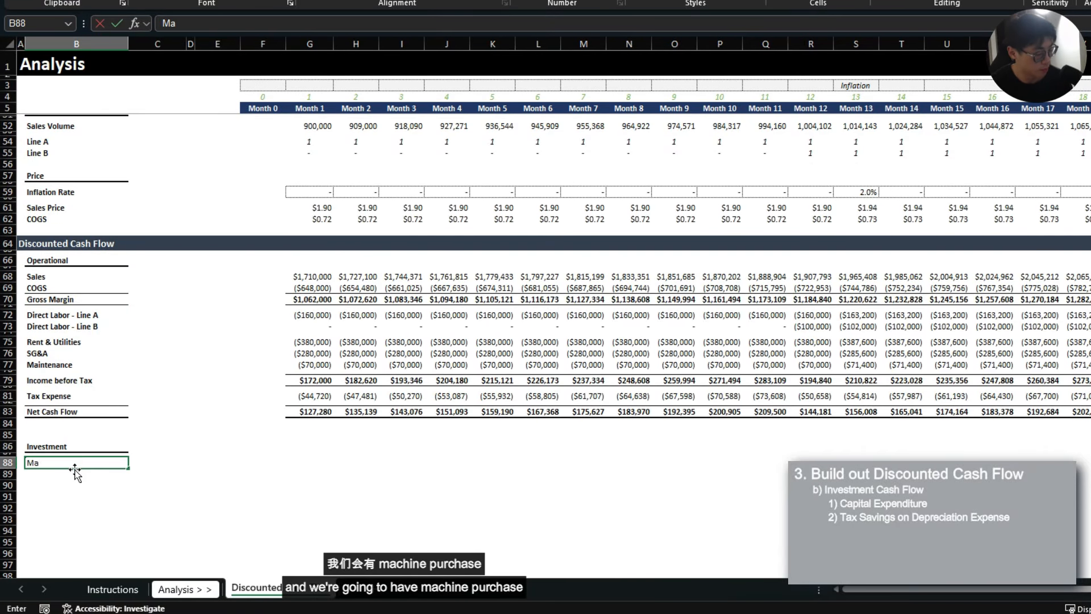
type("chine Purchase")
key("Right")
key("Right")
key("Right")
key("Right")
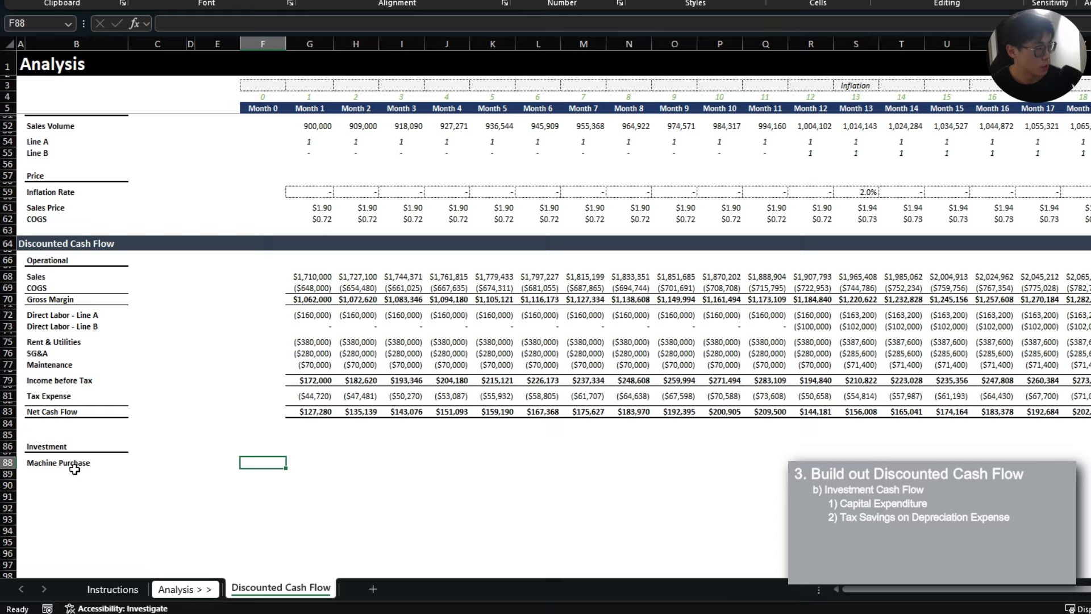
- Examine the Machinery cost and LTV % assumptions that determine the financed and equity portions of the machine purchase
scroll(204, 419, "up", 10)
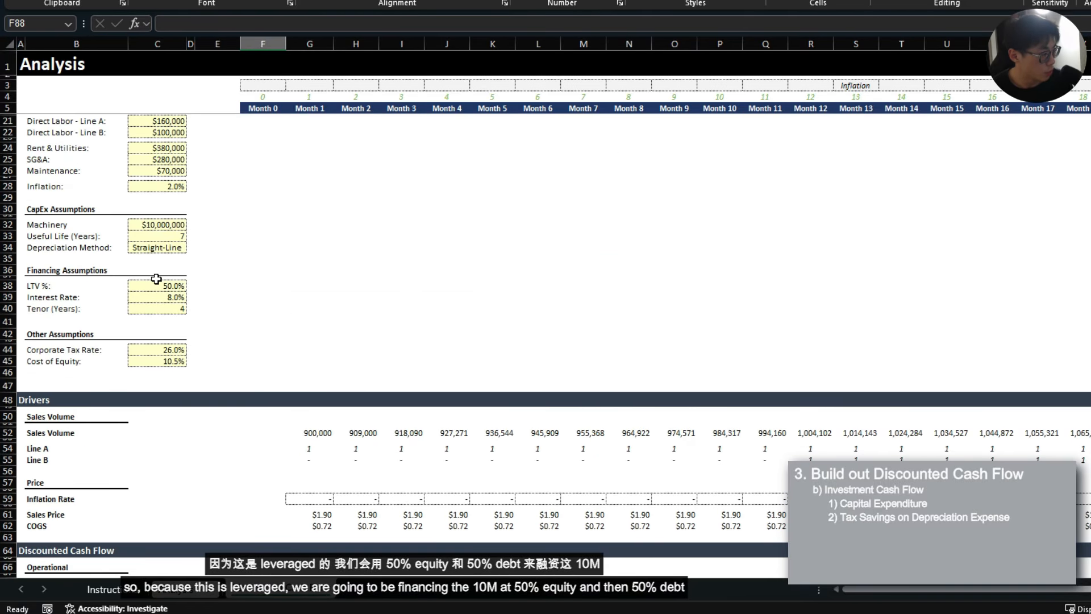
left_click(156, 281)
left_click(158, 225)
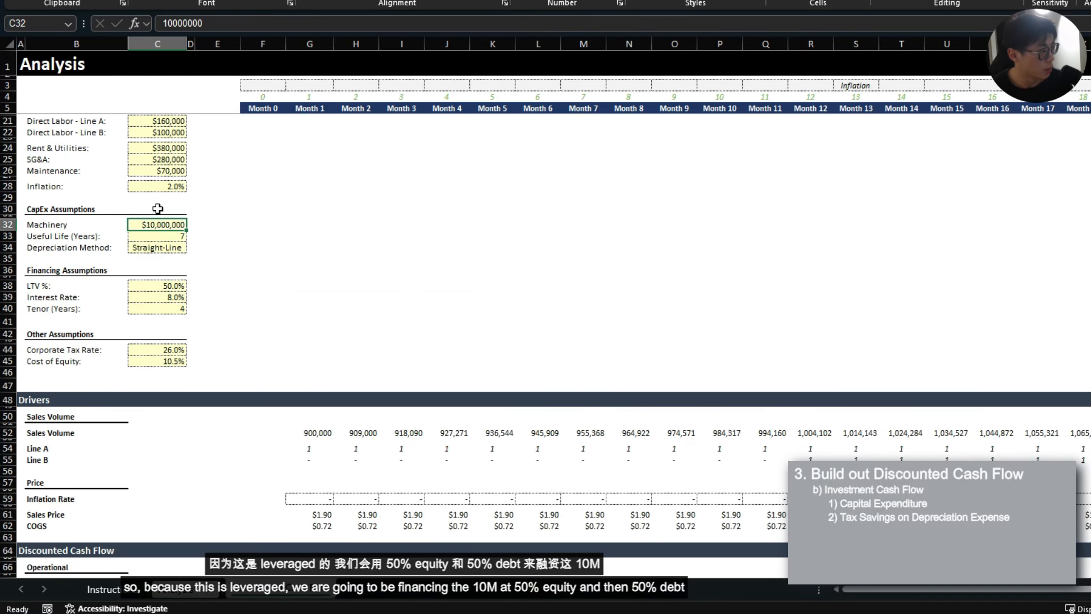
left_click(165, 286)
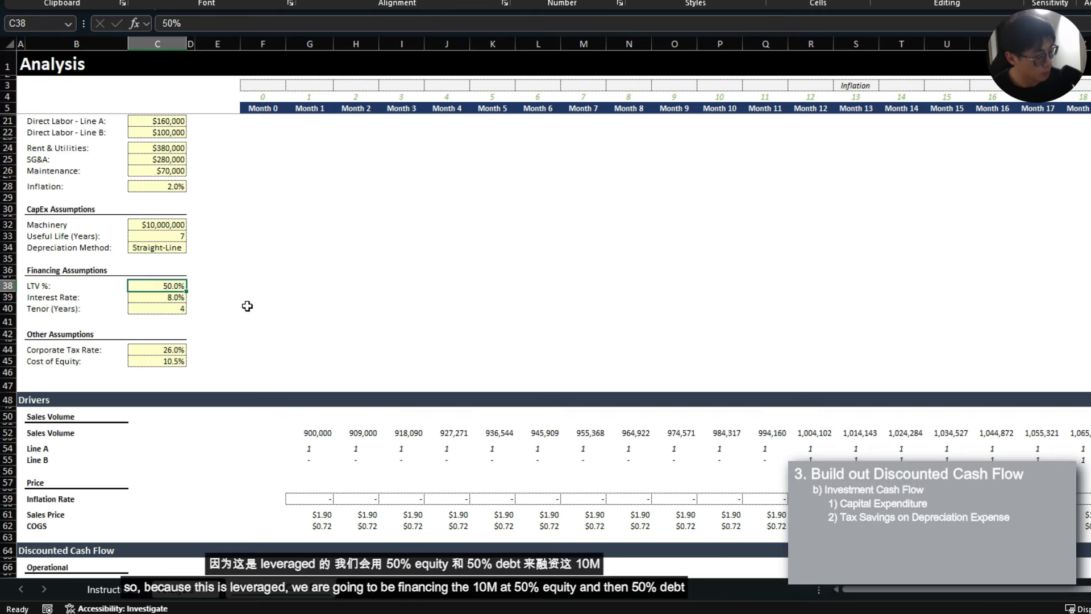
scroll(267, 307, "down", 6)
scroll(241, 343, "down", 3)
left_click(88, 496)
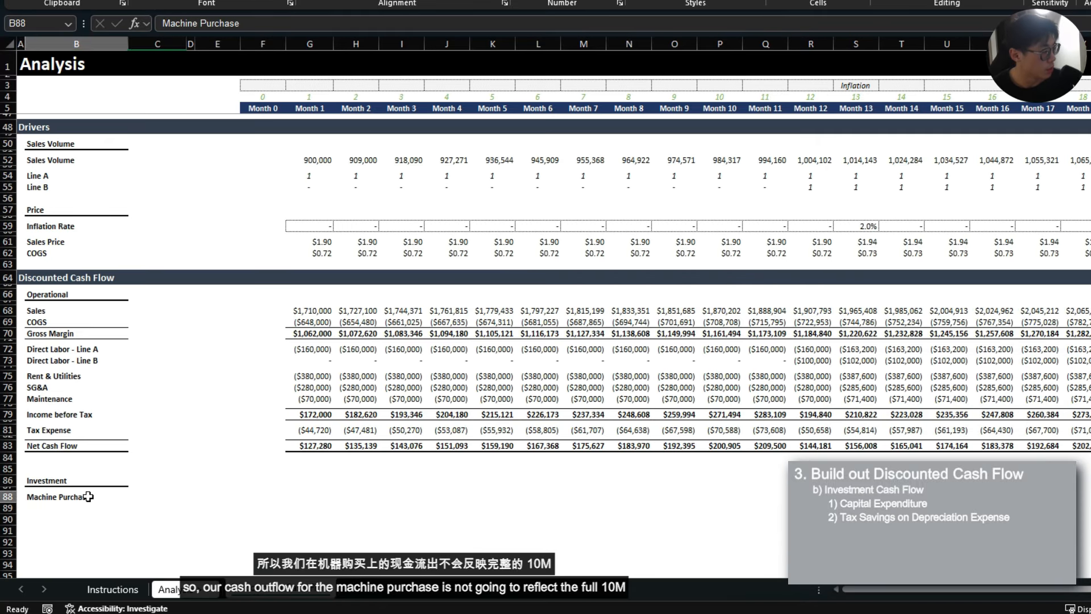
left_click(262, 496)
scroll(262, 484, "up", 9)
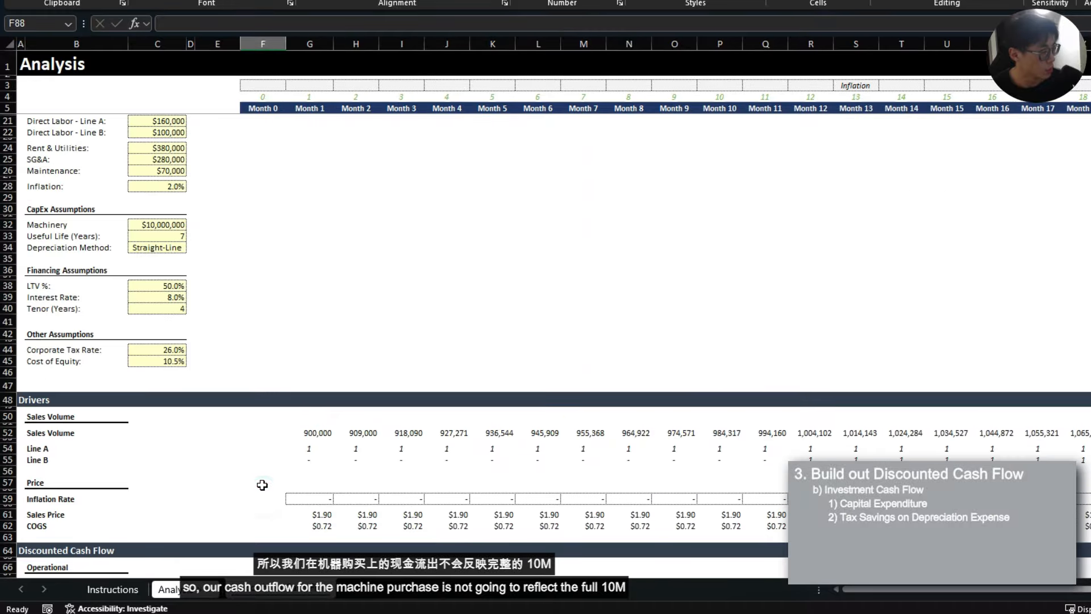
left_click(152, 227)
left_click(171, 287)
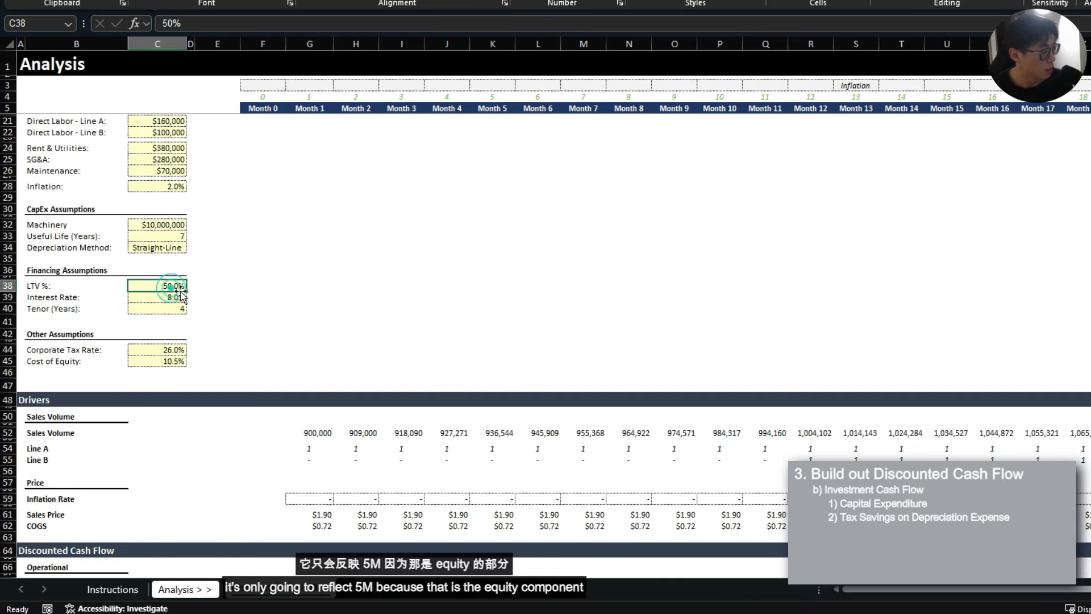
left_click(161, 228)
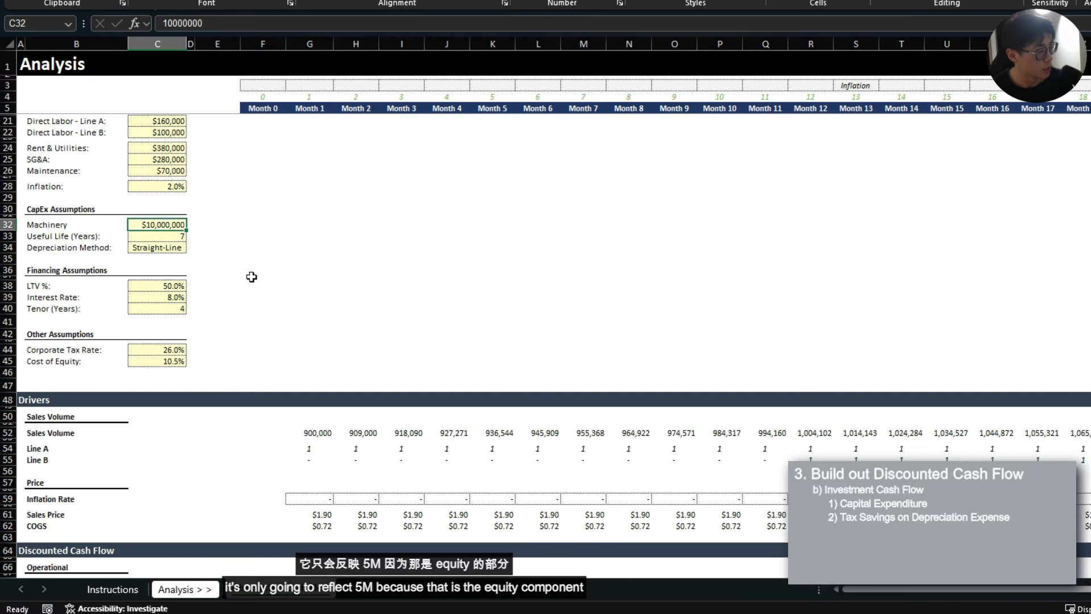
- Calculate the Month 0 Machine Purchase outflow in F88 with the formula =-$C$32*$C$38
scroll(286, 300, "down", 12)
left_click(277, 392)
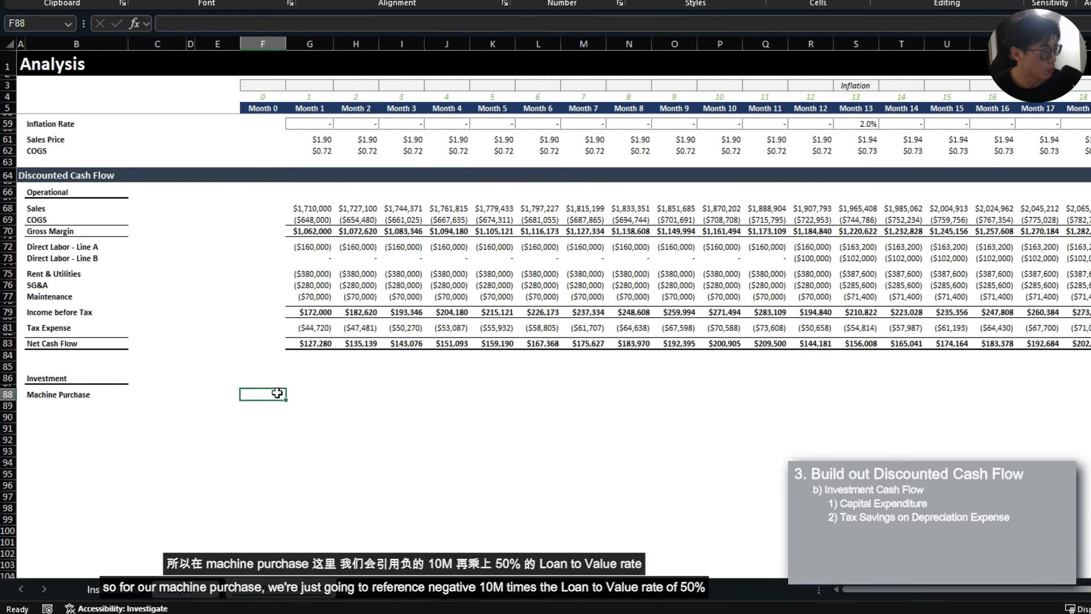
type("=-")
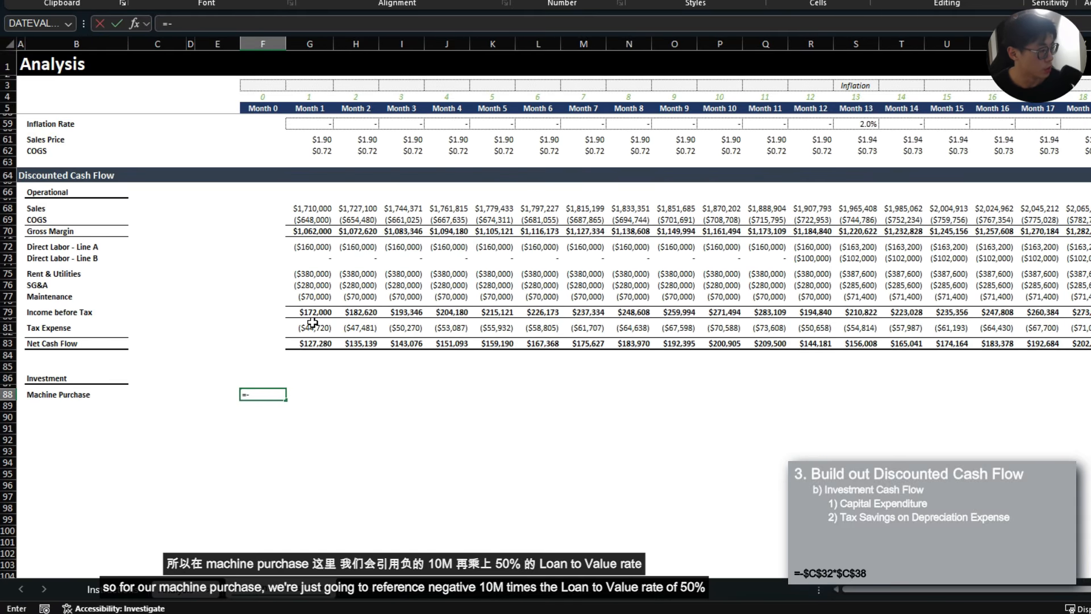
scroll(306, 326, "up", 15)
left_click(158, 292)
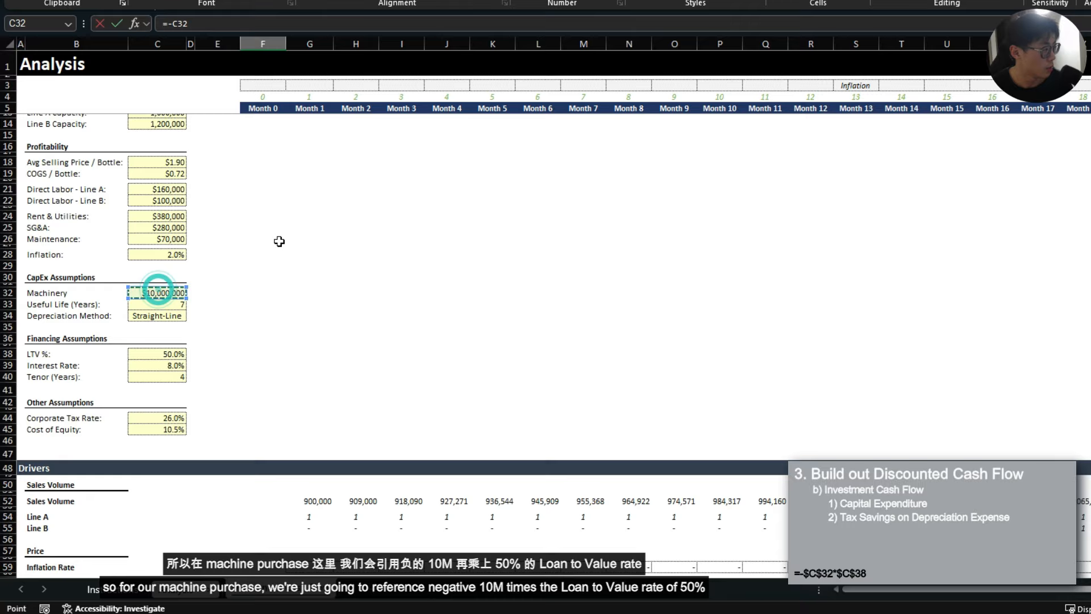
key("F4")
key("ctrl+Return")
key("F2")
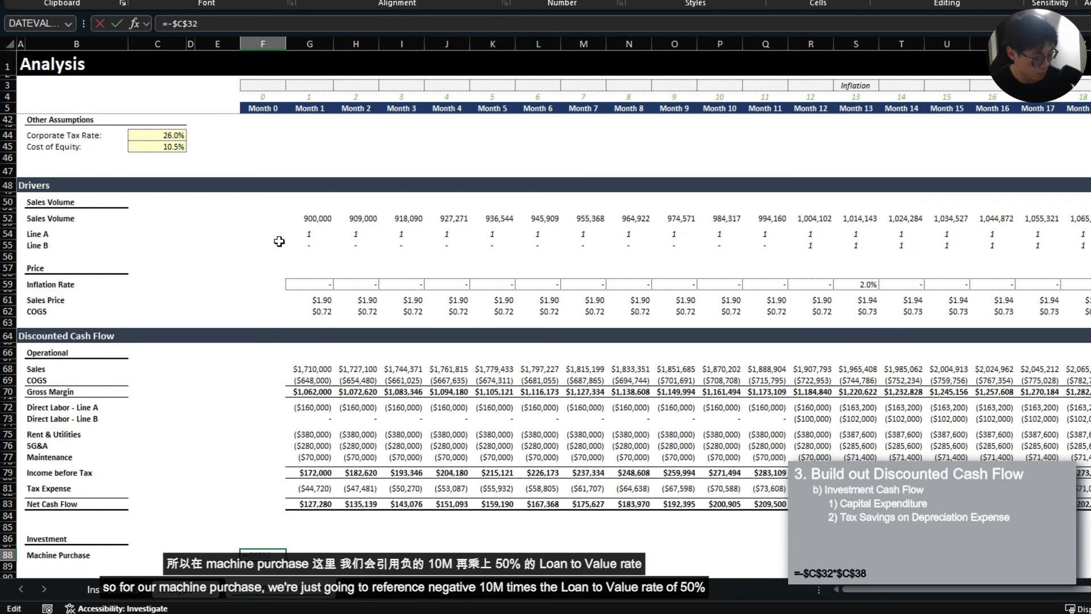
type("*")
scroll(279, 242, "up", 8)
left_click(164, 309)
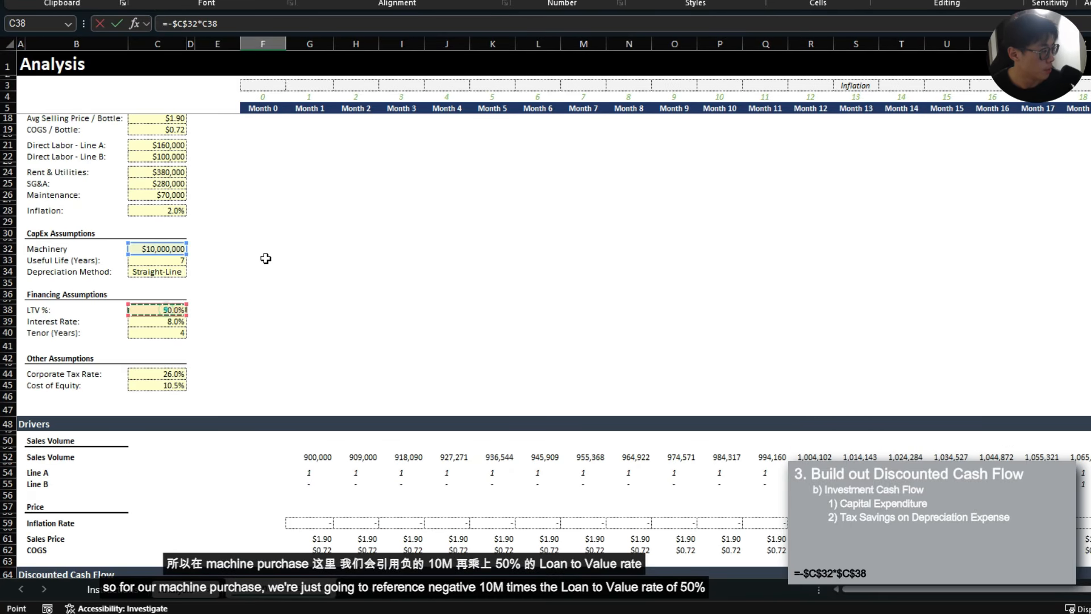
key("F4")
key("ctrl+Return")
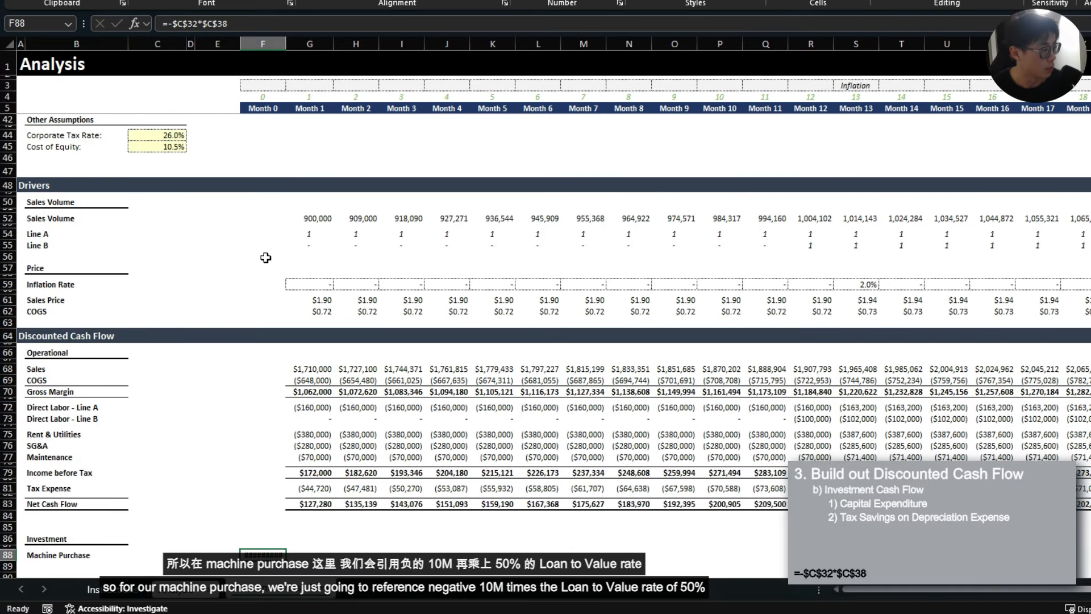
- Apply the Month 1 Sales currency format to the Month 0 Machine Purchase amount and widen the month columns
scroll(394, 250, "down", 3)
left_click(319, 268)
key("ctrl+c")
left_click(274, 451)
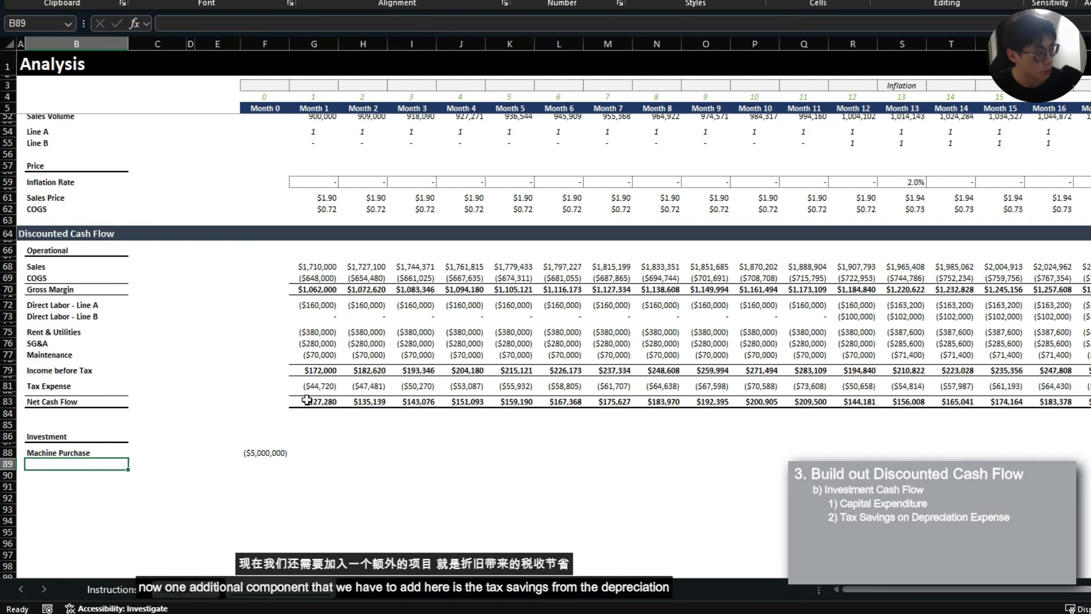
- Review the CapEx assumptions for machinery cost, useful life and depreciation method
scroll(307, 400, "up", 11)
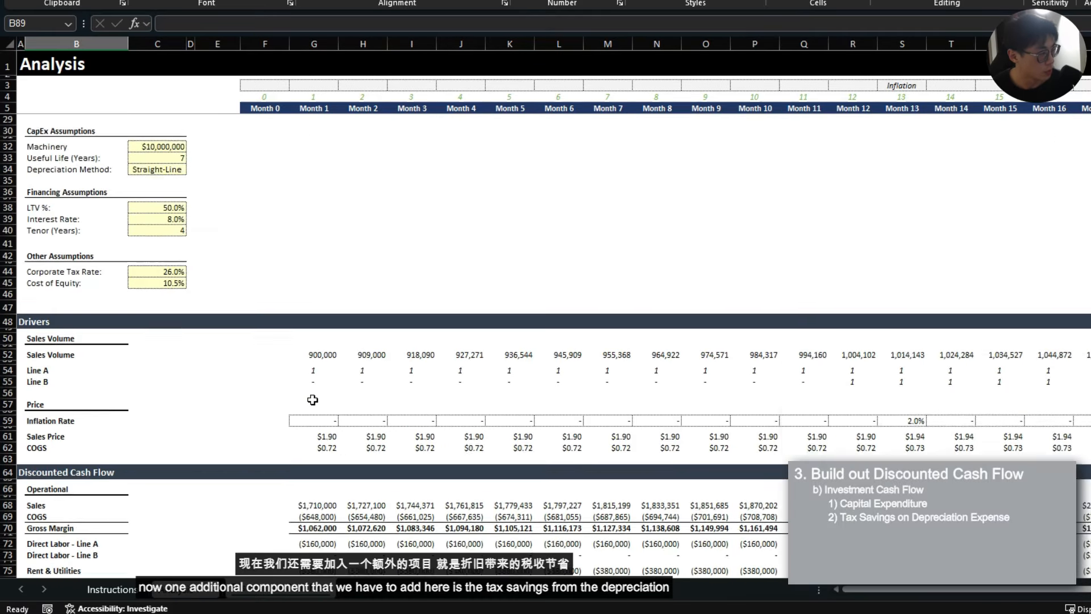
left_click(165, 261)
scroll(169, 284, "up", 1)
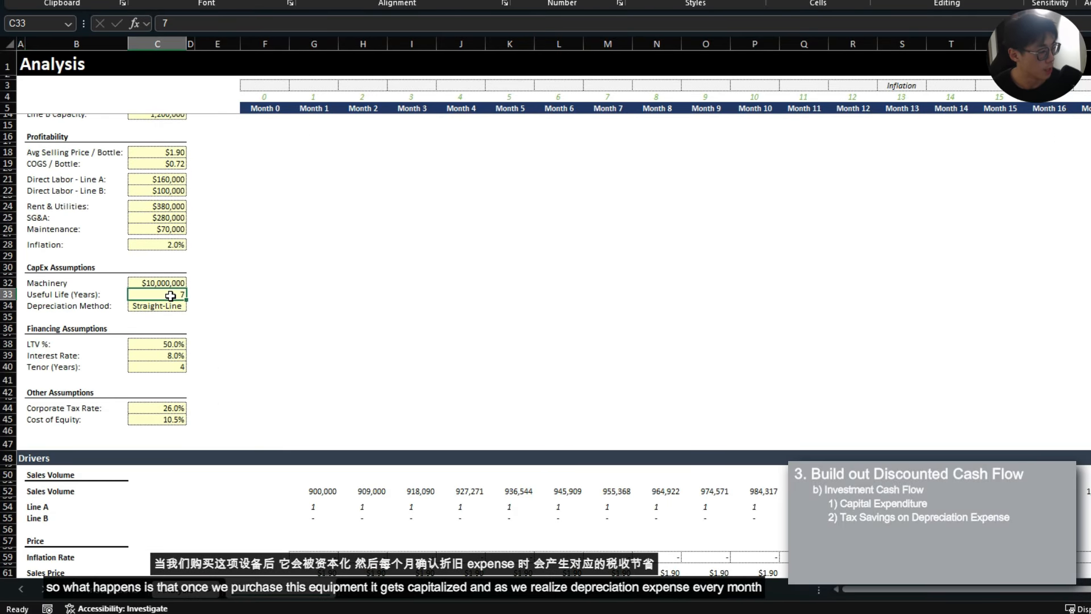
left_click(161, 284)
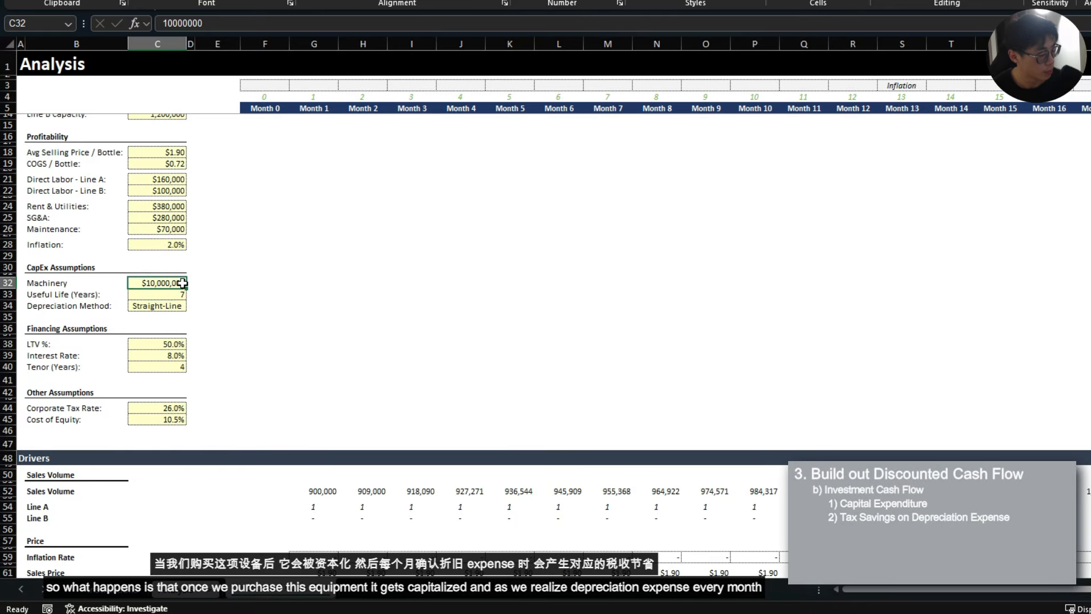
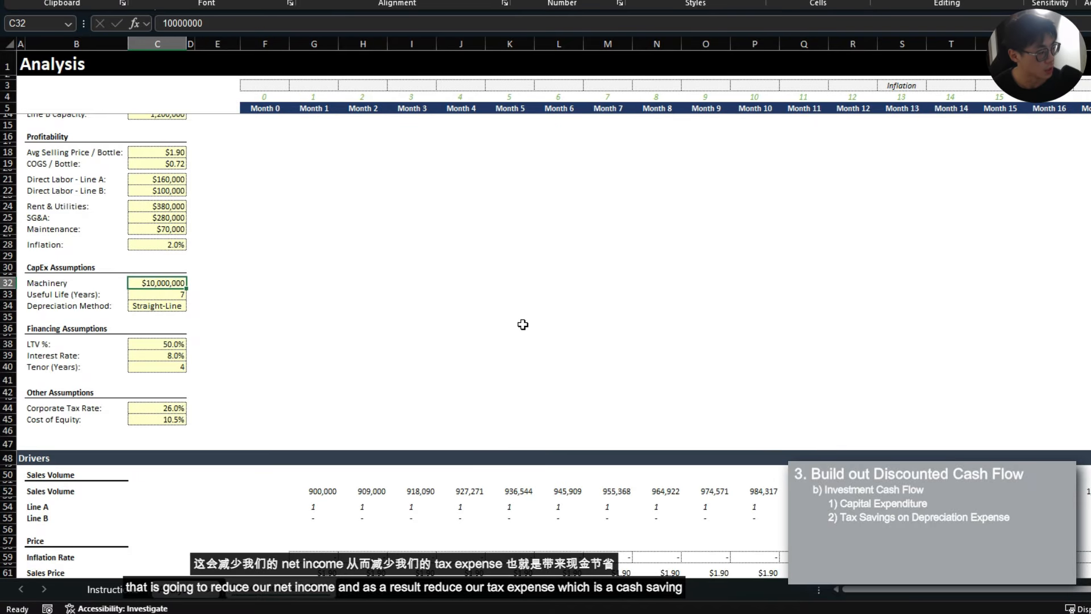
scroll(508, 309, "down", 14)
scroll(509, 309, "up", 11)
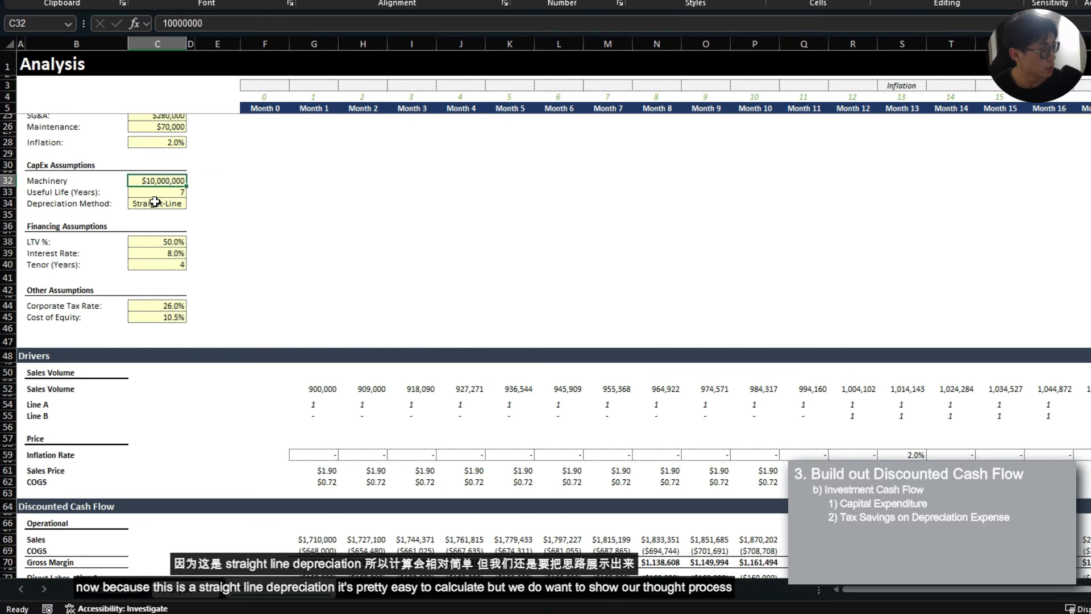
left_click(165, 205)
scroll(332, 222, "down", 10)
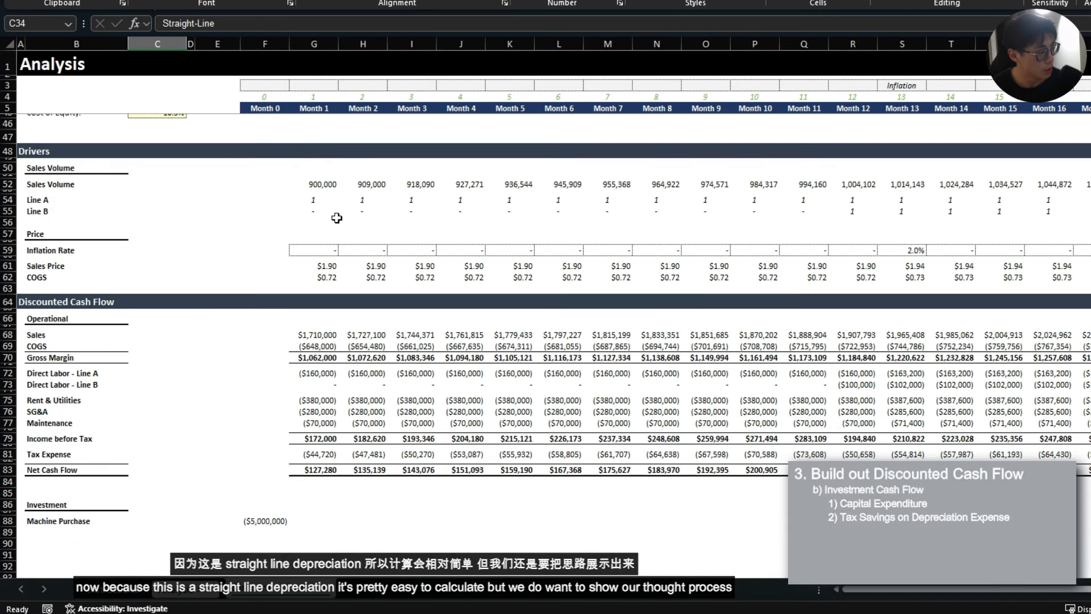
- Insert six blank rows above the Discounted Cash Flow header, starting at row 64
scroll(274, 252, "up", 5)
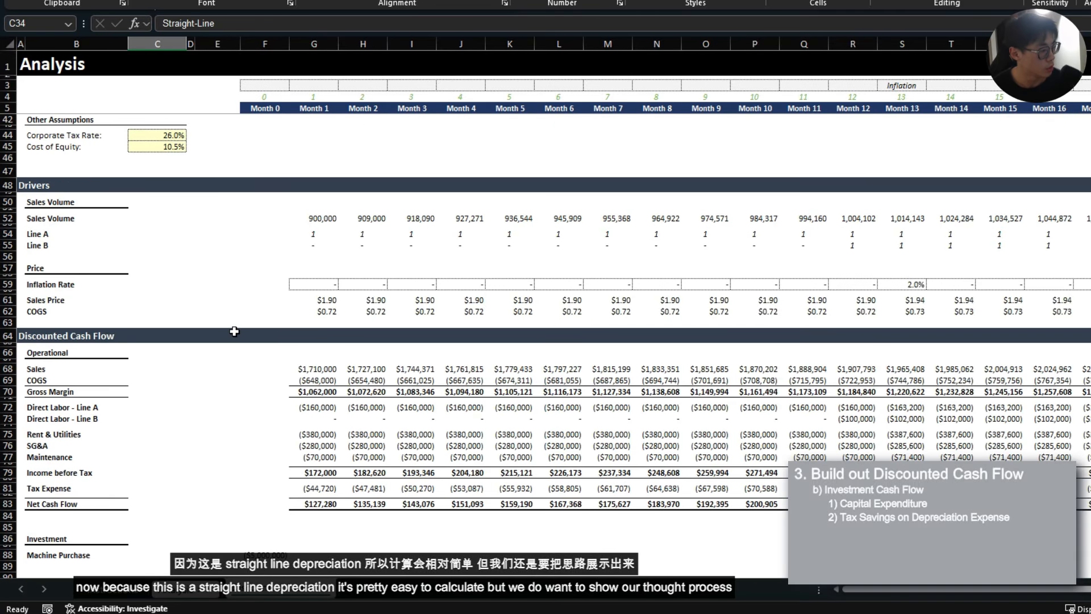
left_click_drag(75, 337, 75, 353)
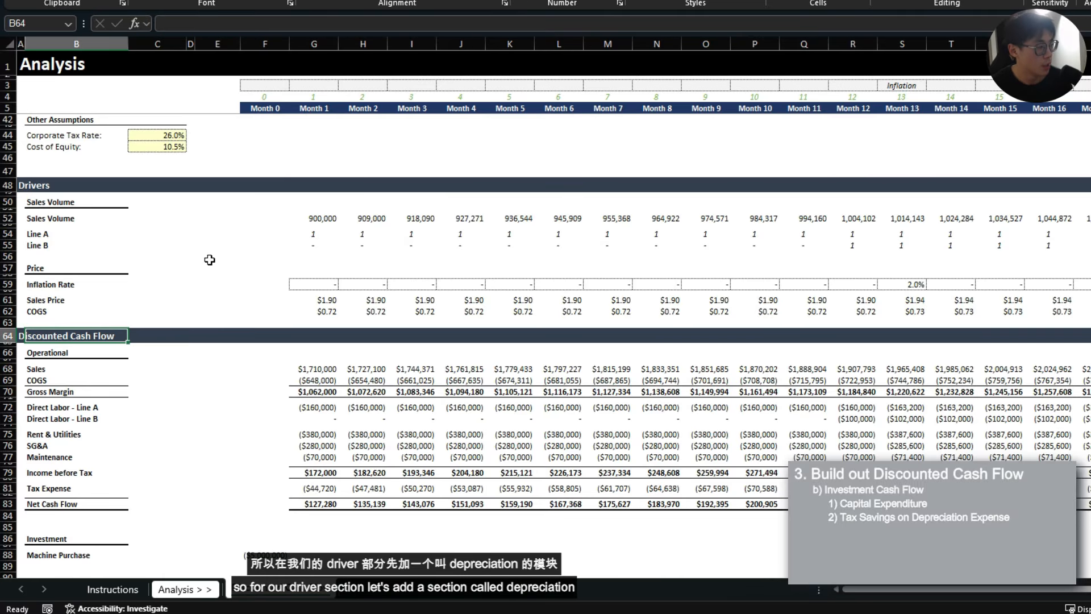
key("shift+Down")
key("shift+Down")
key("shift+Down")
key("ctrl+shift+plus")
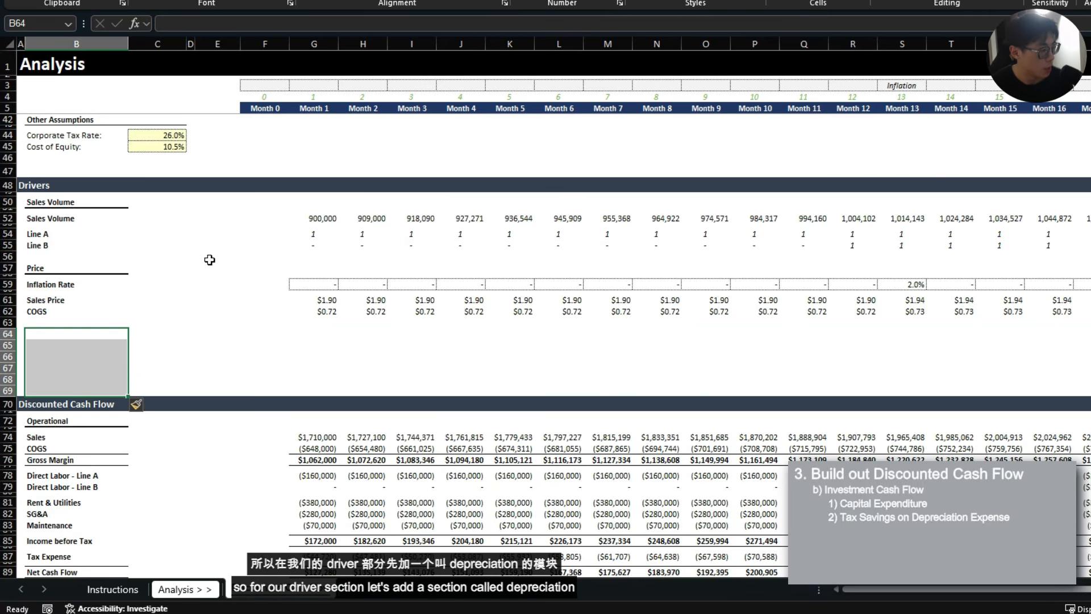
- Copy the Price section header to row 64, rename it Depreciation, and label the line below it Depreciation Expense
key("Up")
key("Up")
key("Up")
key("Up")
key("Up")
key("ctrl+c")
key("Down")
key("Down")
key("Down")
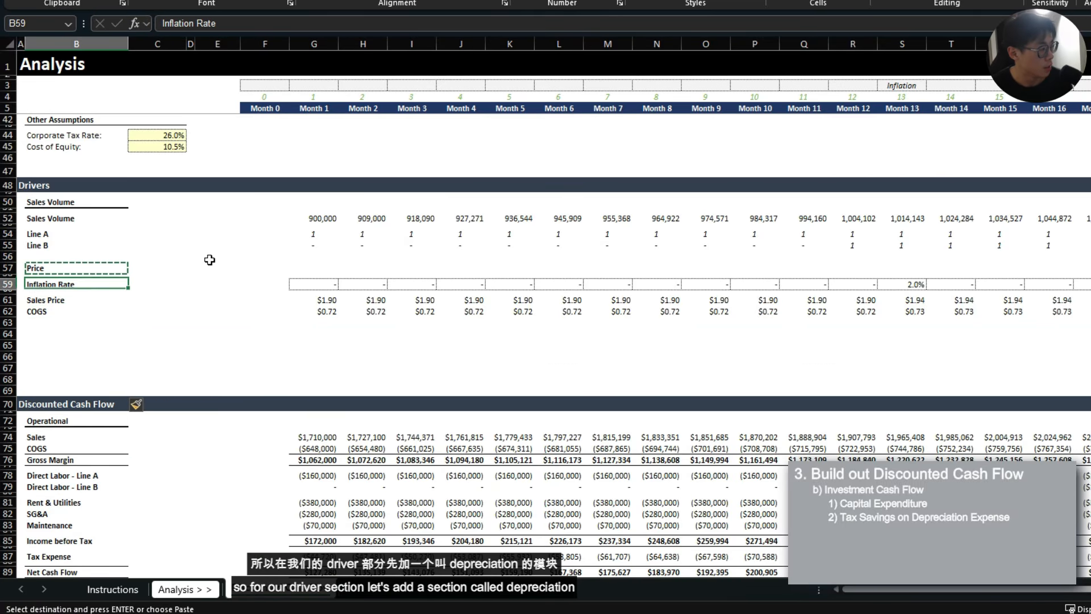
key("Down")
key("Down")
type("De")
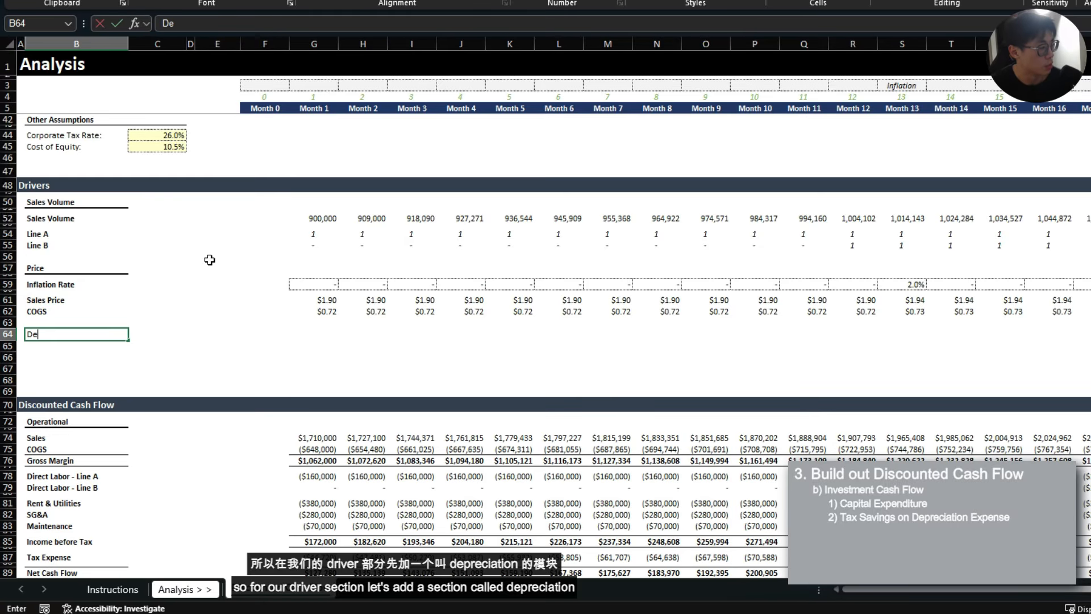
type("preciation")
key("Return")
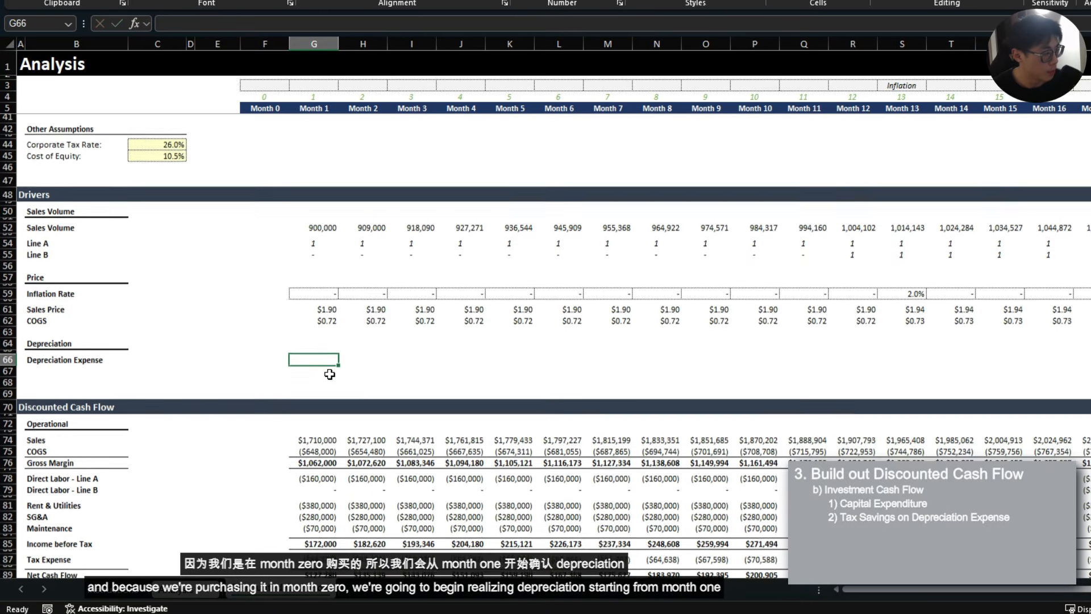
- Calculate the Month 1 Depreciation Expense in G66 with the formula =($C$32/$C$33)/12
scroll(272, 472, "down", 5)
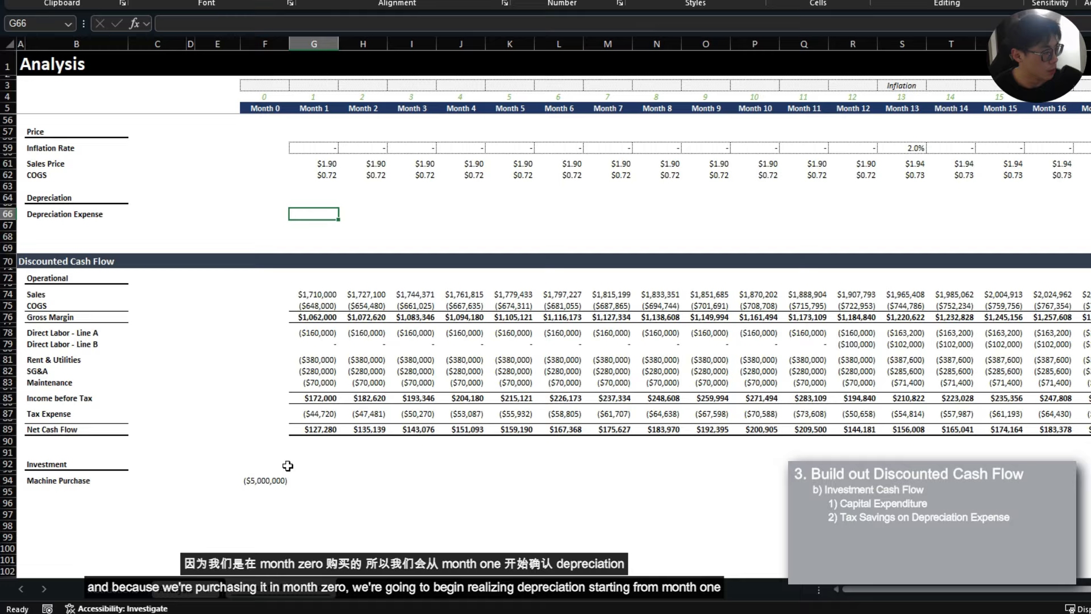
scroll(287, 465, "up", 4)
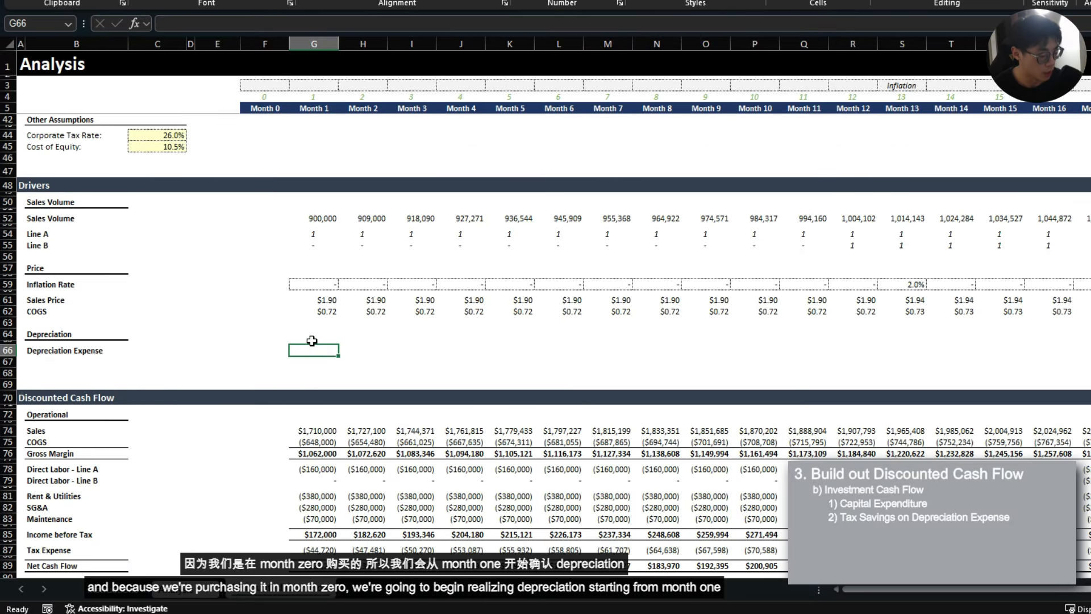
scroll(294, 366, "up", 2)
type("=")
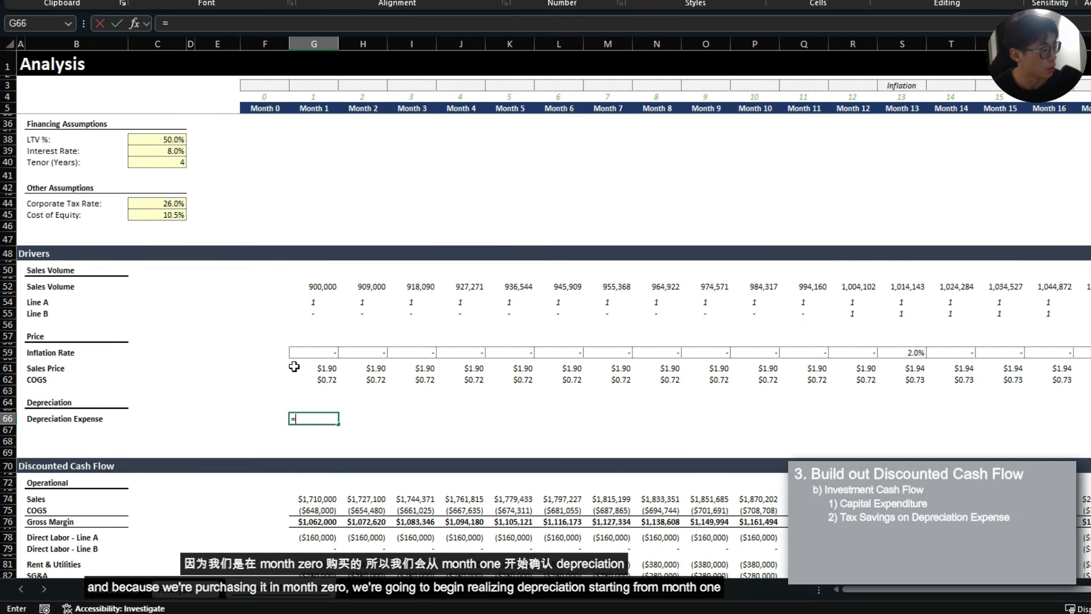
scroll(246, 148, "up", 3)
left_click(170, 181)
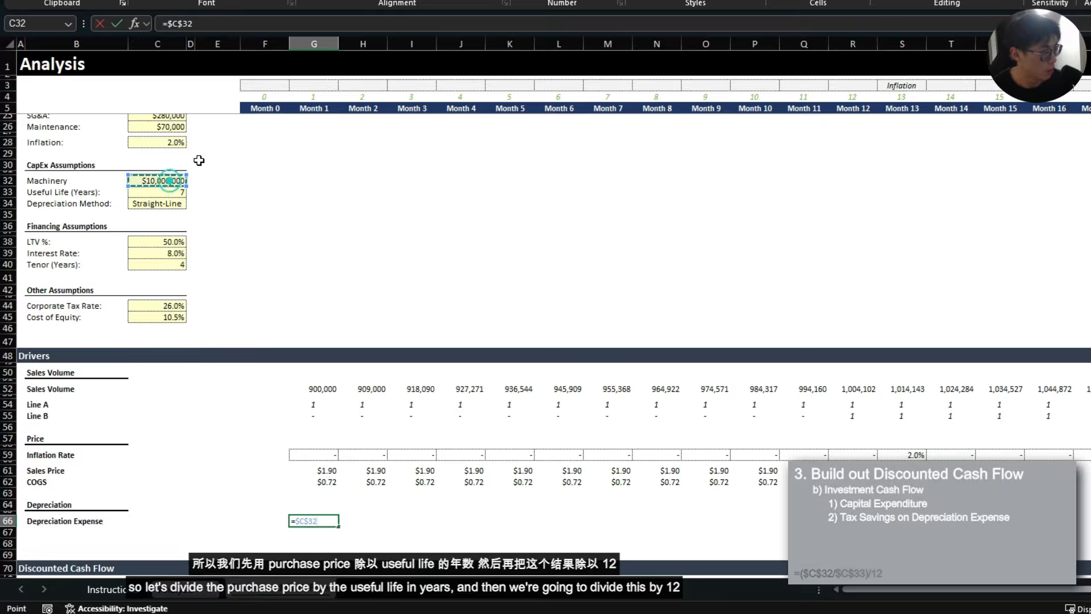
key("F4")
type("/")
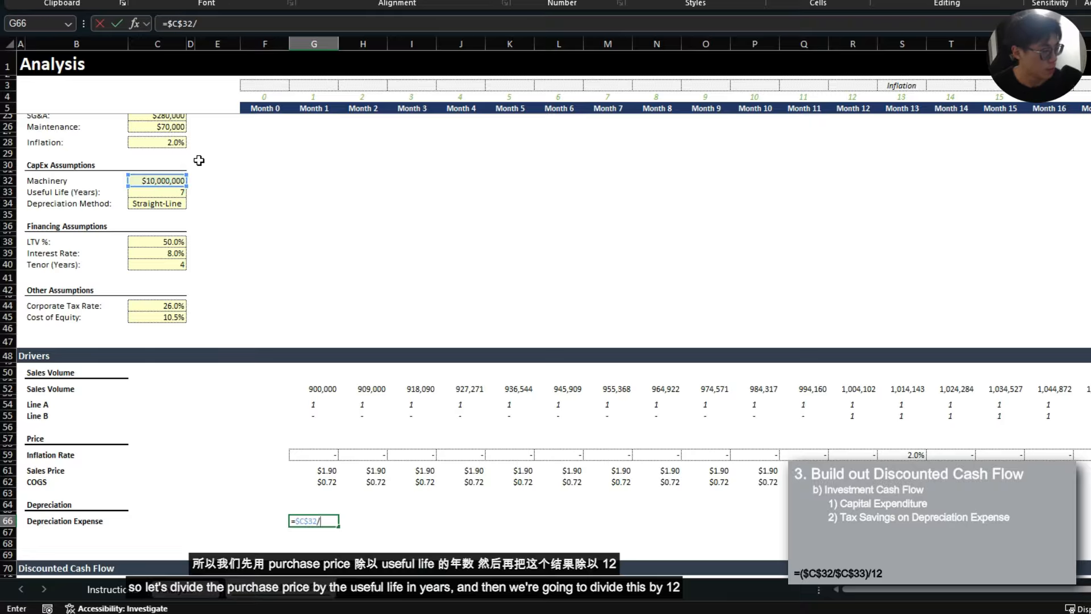
left_click(174, 192)
key("F4")
key("ctrl+Return")
key("F2")
key("Home")
key("Right")
type("(")
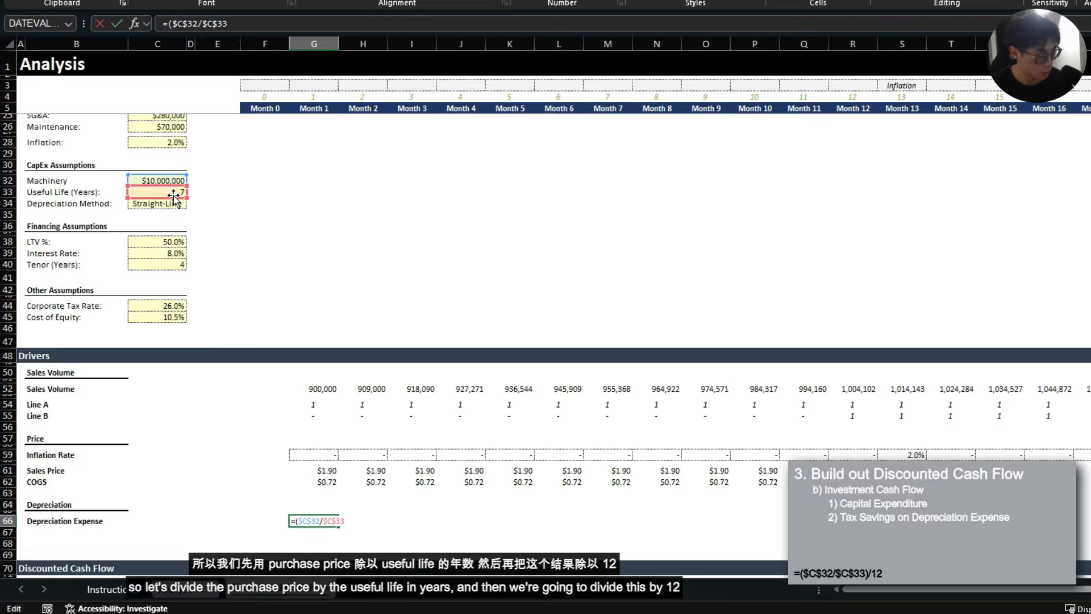
key("ctrl+Return")
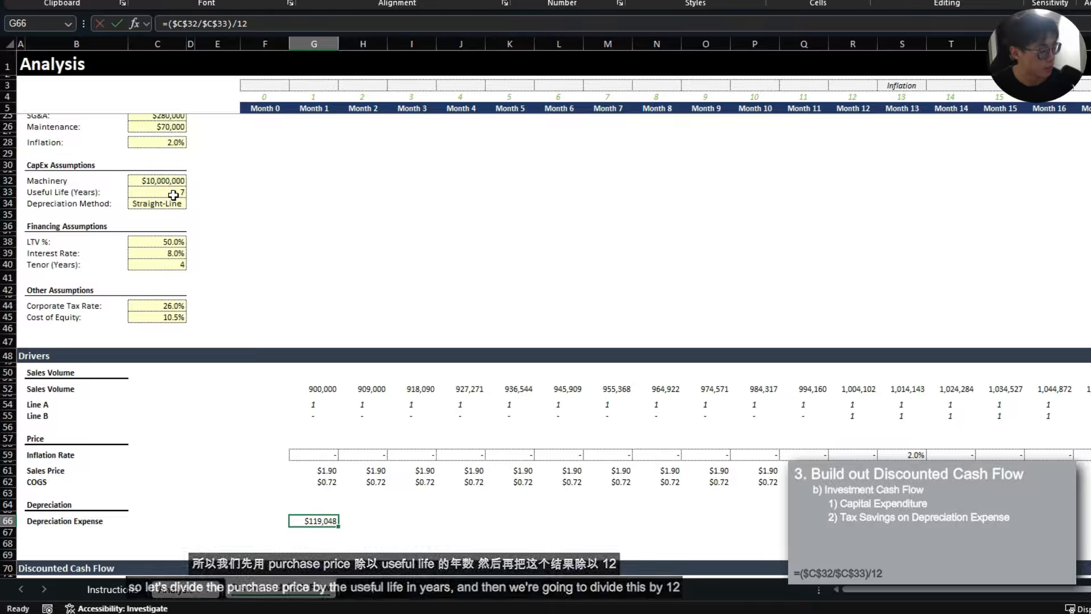
- Copy the Month 1 Depreciation Expense formula across all remaining months of row 66
scroll(410, 362, "down", 3)
key("ctrl+c")
key("shift+space")
scroll(409, 362, "right", 5)
key("ctrl+v")
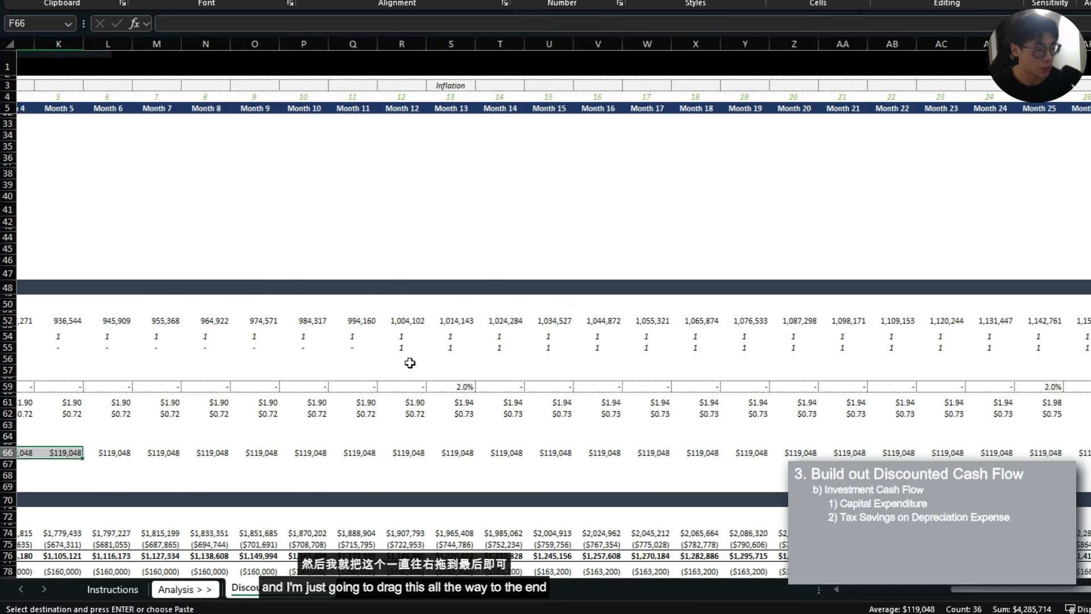
key("ctrl+Left")
key("Escape")
- Enter the label Tax Savings in B95, below Machine Purchase in the Investment section
left_click(80, 492)
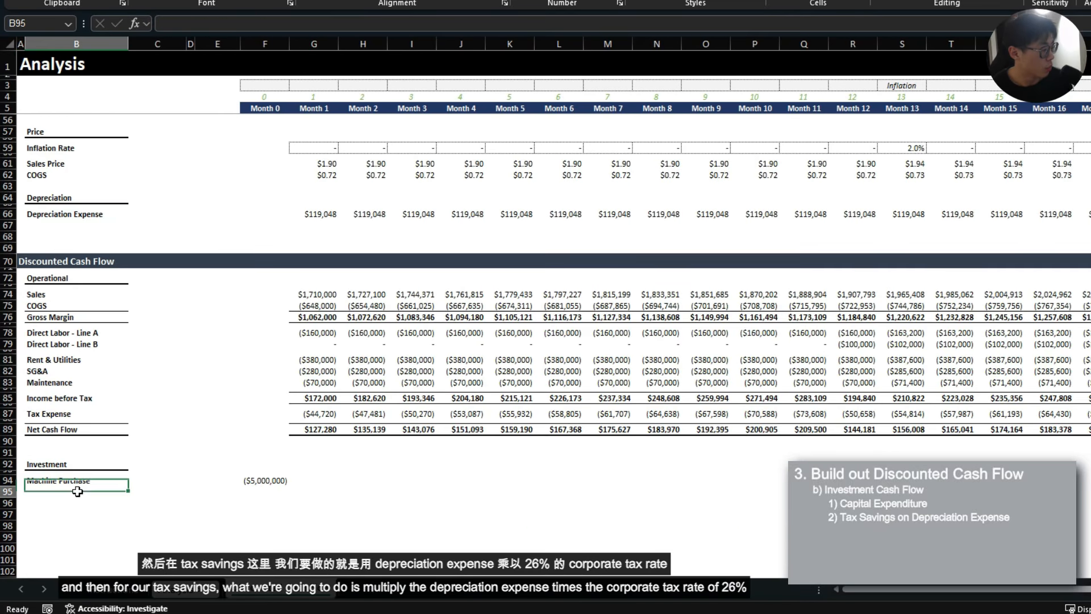
type("Tax SAvi")
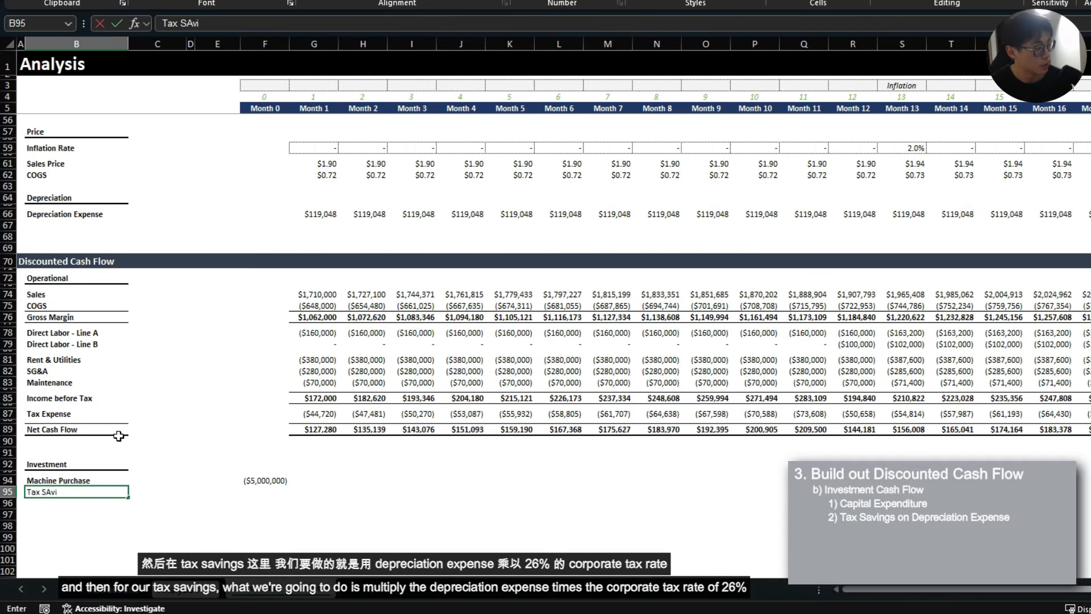
key("BackSpace")
key("BackSpace")
key("BackSpace")
type("avings")
- Calculate the Month 1 Tax Savings in G95 with the formula =$G$66*$C$44
key("Right")
key("Right")
key("Right")
key("Right")
key("Right")
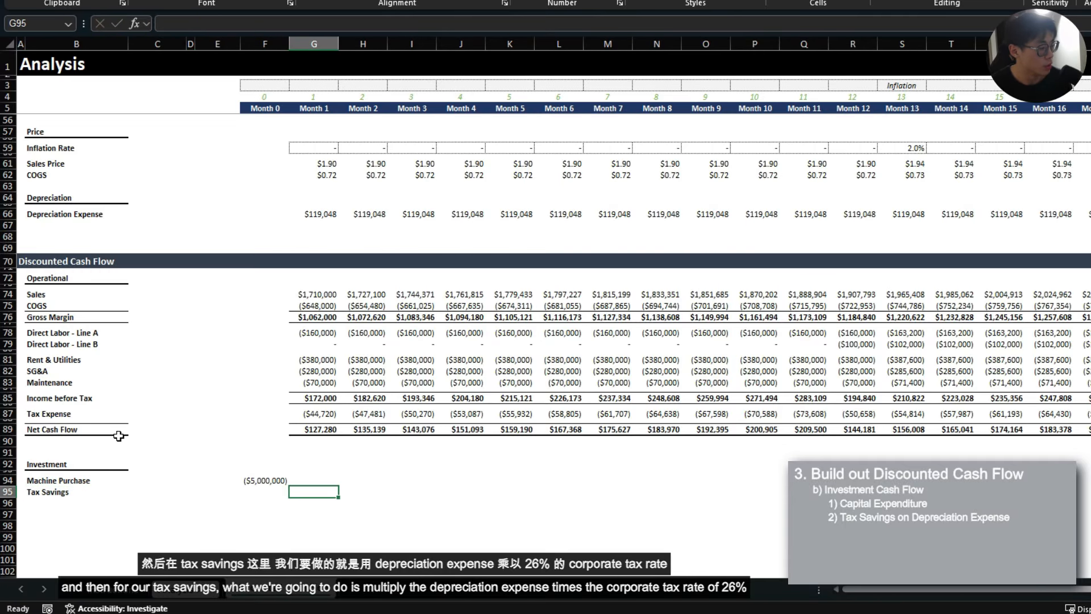
type("=")
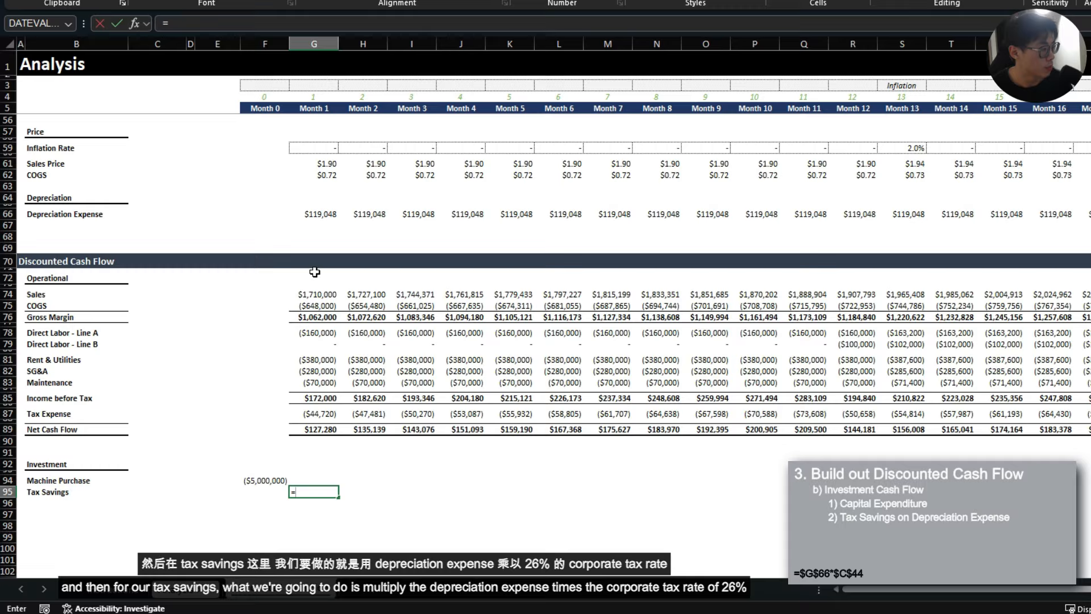
left_click(325, 215)
key("F4")
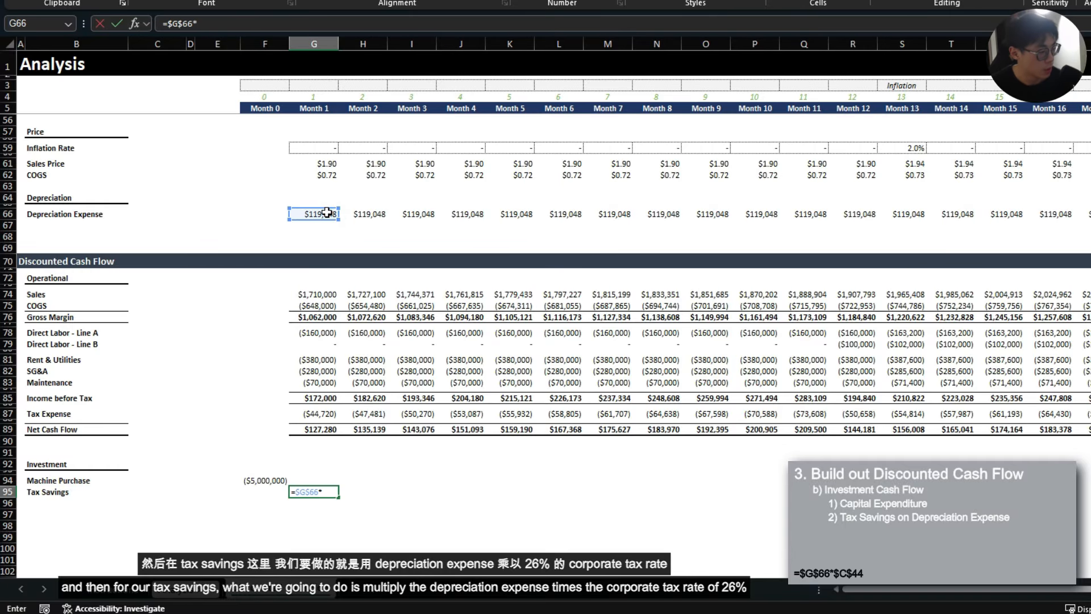
scroll(330, 212, "up", 11)
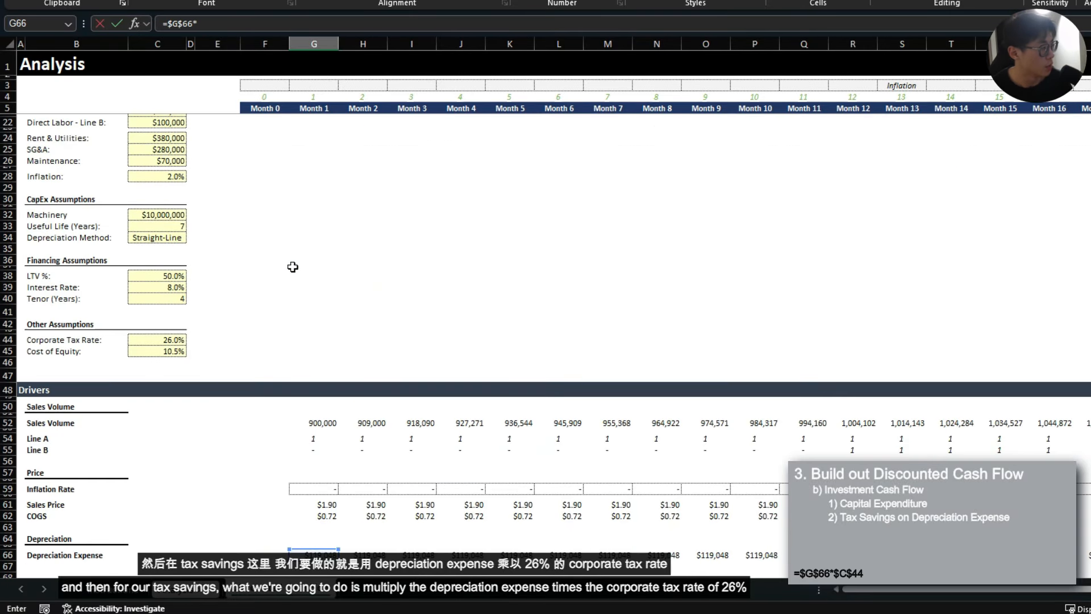
left_click(179, 337)
key("F4")
key("ctrl+Return")
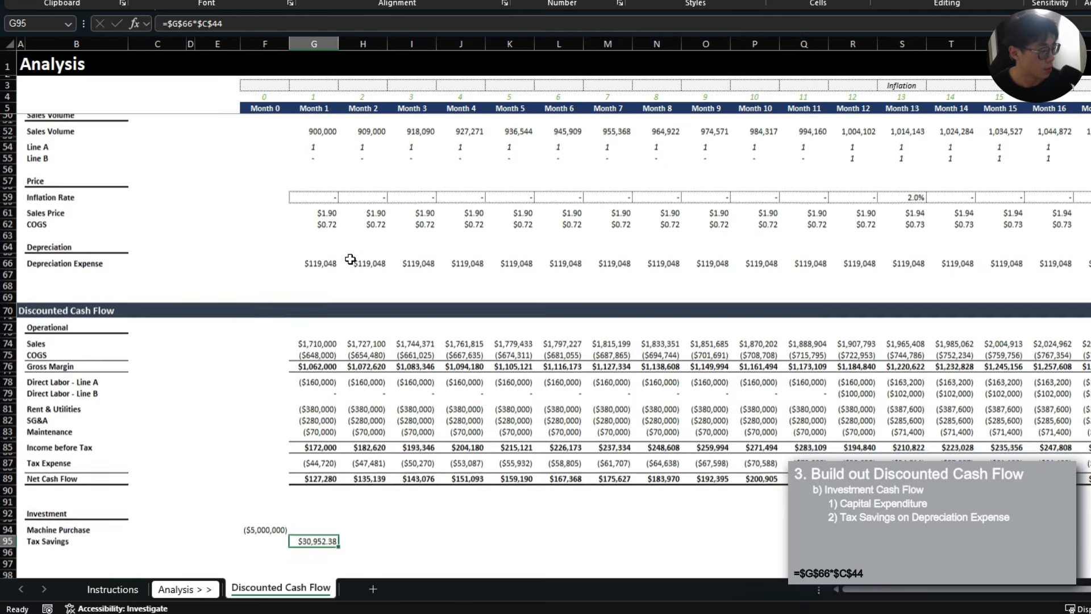
- Copy the Month 1 Tax Savings formula across all remaining months of row 95
key("ctrl+c")
key("ctrl+shift+Right")
key("ctrl+v")
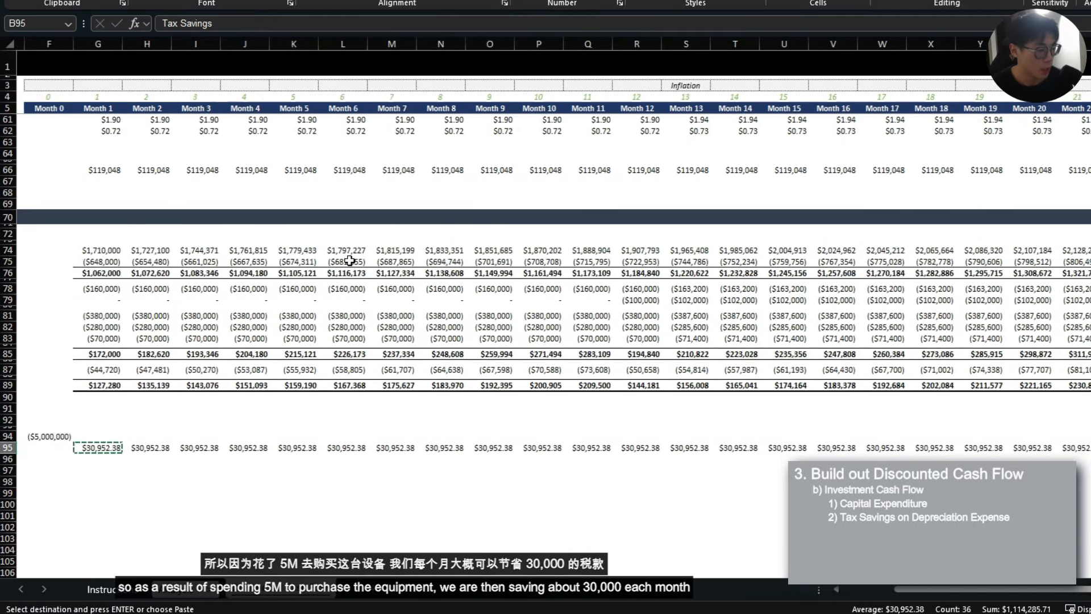
key("Escape")
- Examine the Month 0 Machine Purchase outflow and the monthly Tax Savings amounts in the Investment section
key("Right")
key("Right")
key("Right")
key("Right")
key("Up")
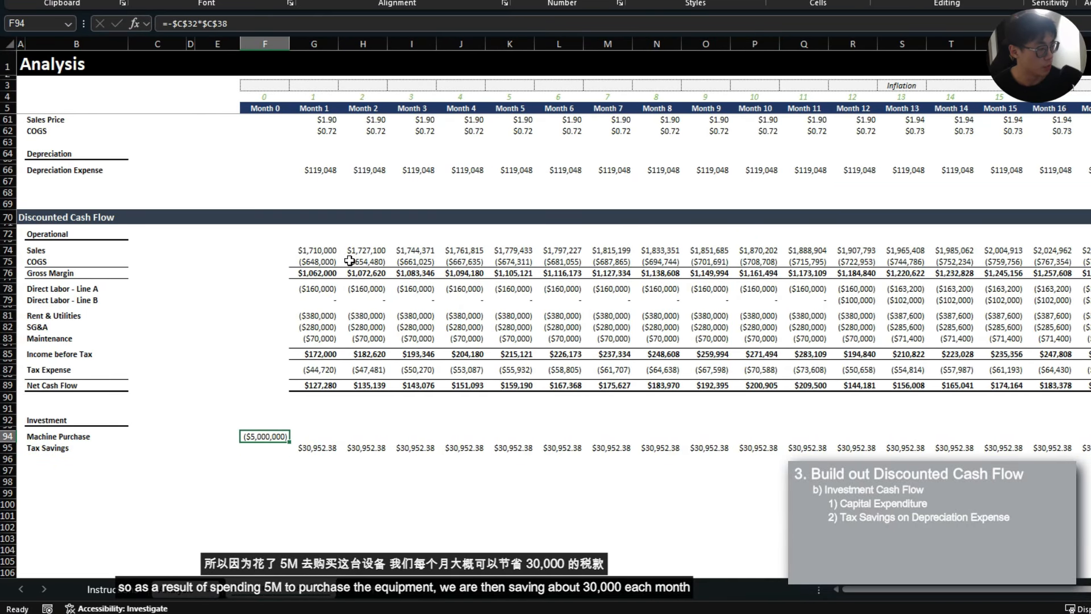
scroll(183, 355, "up", 3)
scroll(182, 340, "down", 3)
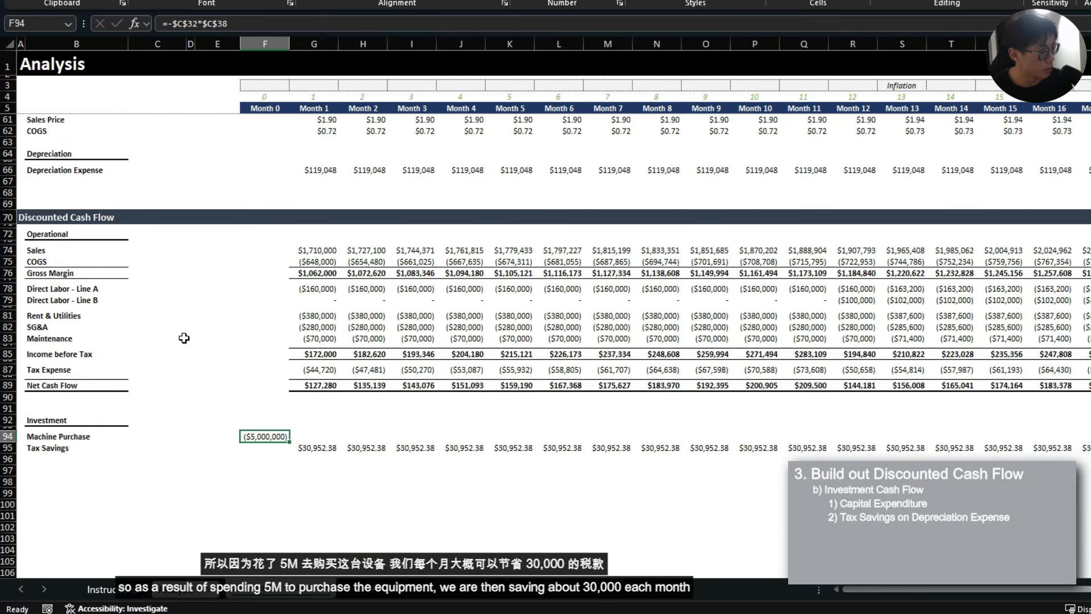
left_click(317, 447)
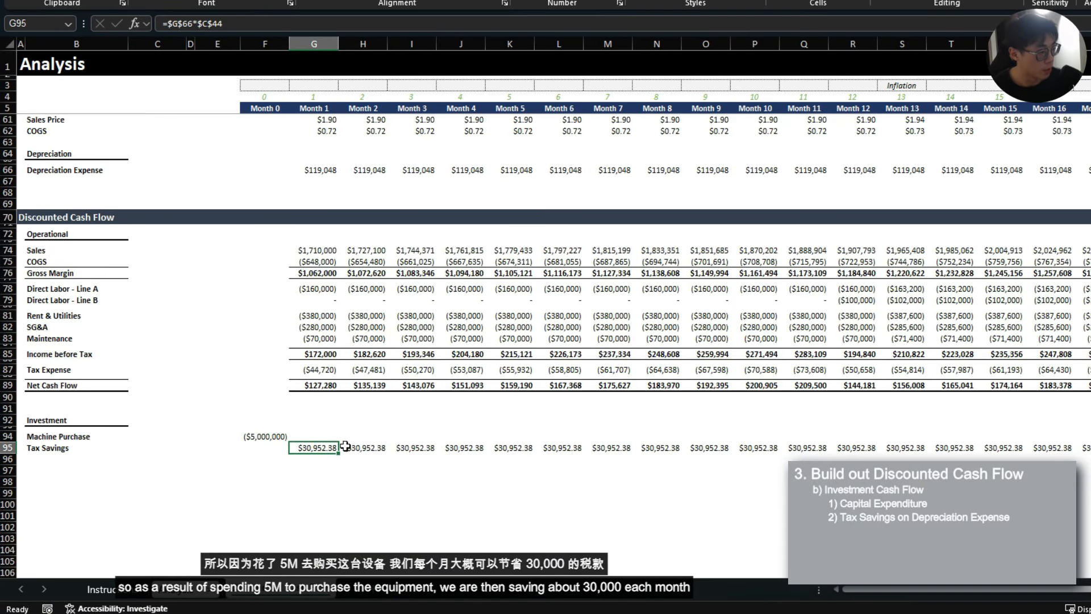
left_click(353, 449)
left_click(423, 450)
left_click(464, 449)
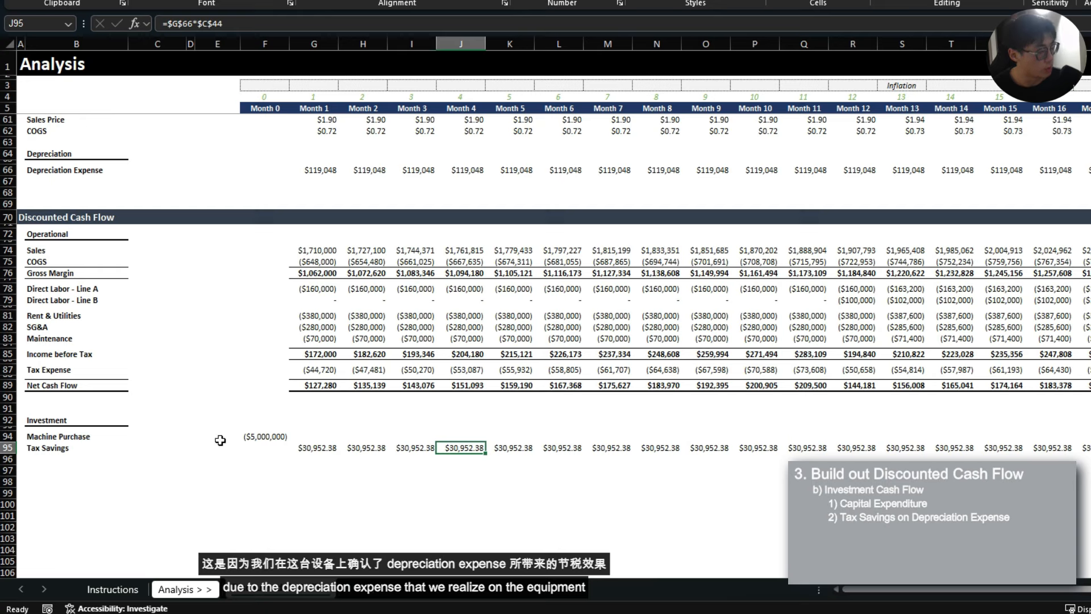
left_click_drag(74, 420, 74, 448)
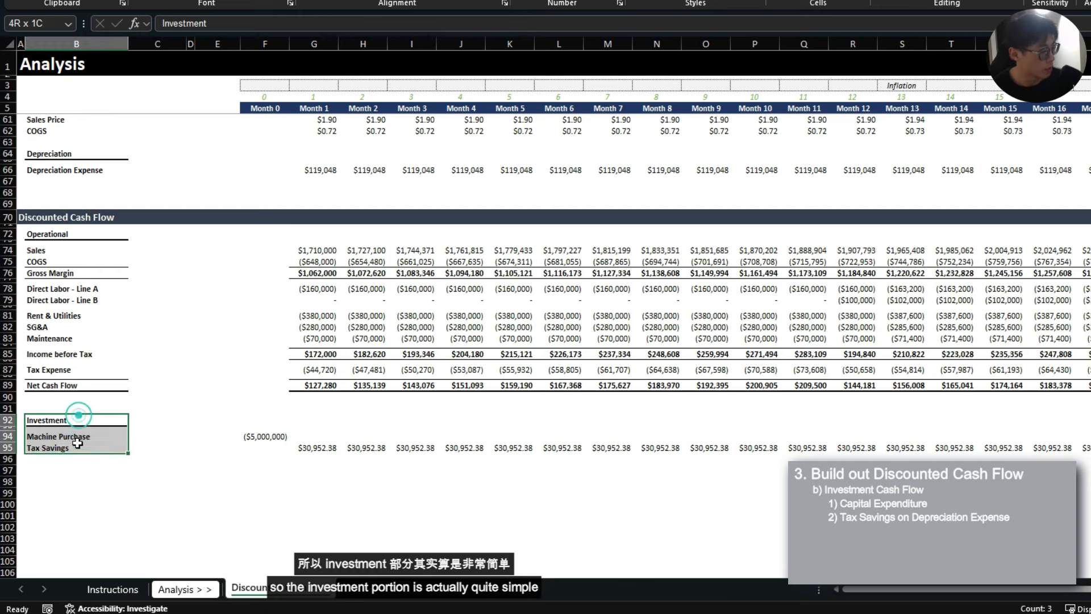
left_click(372, 448)
- Copy the Investment header row to row 97 and rename the copy Financing
left_click(66, 420)
key("shift+space")
key("ctrl+c")
key("Down")
key("Down")
key("Down")
key("Down")
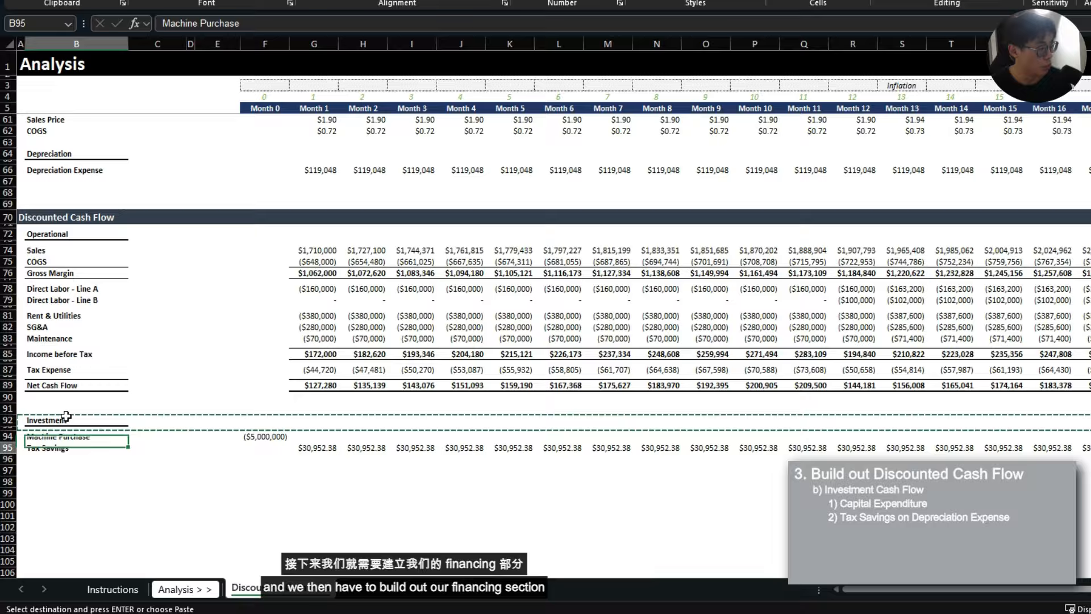
key("ctrl+v")
key("Escape")
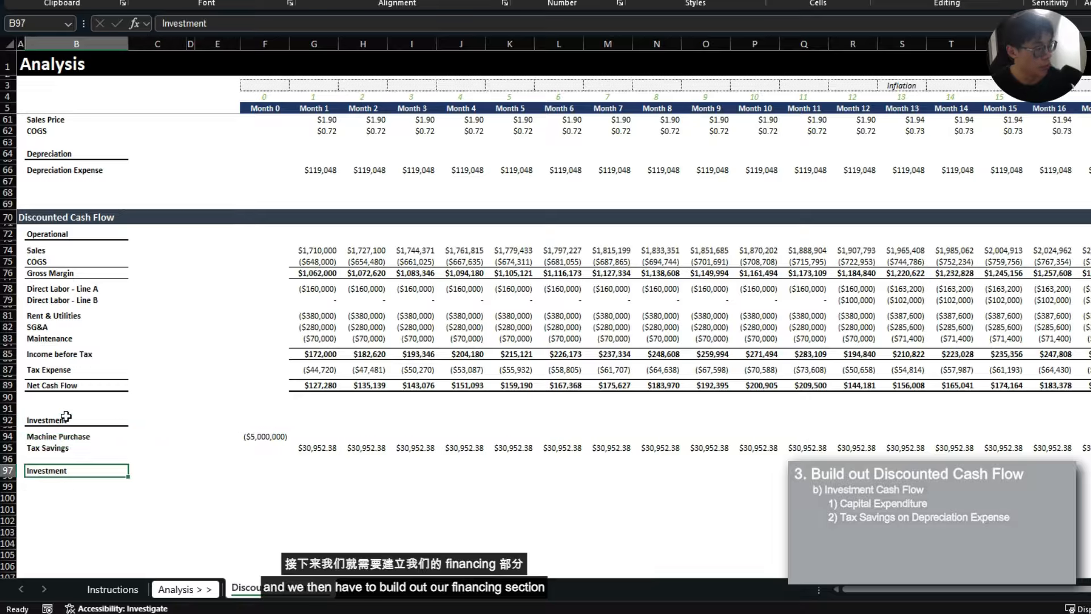
type("Fiannancing")
key("Return")
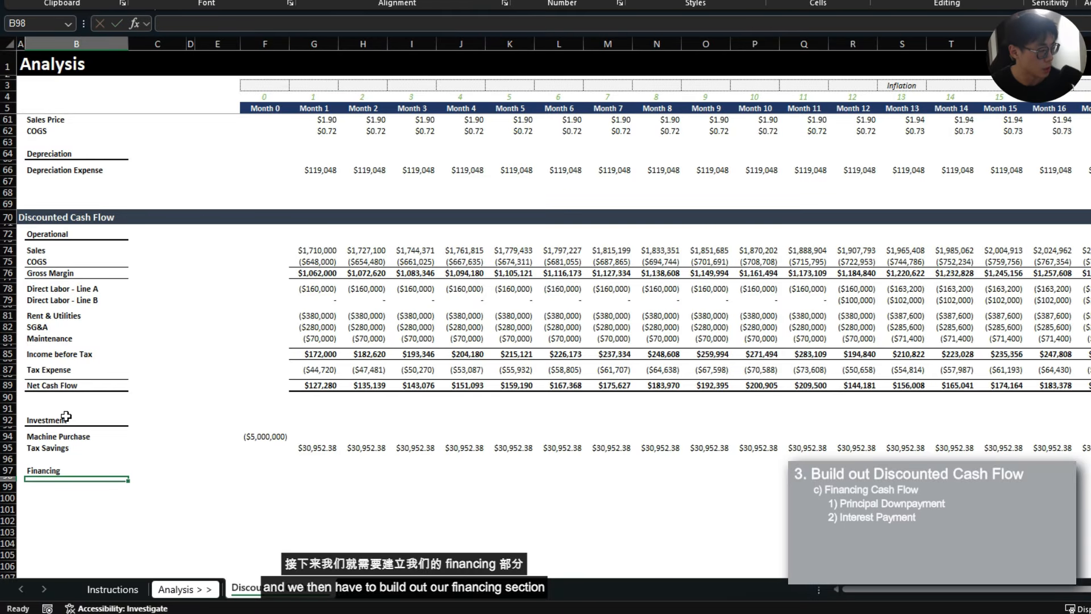
- Check the loan's interest rate assumption and insert three blank rows in the Drivers section, starting at row 68
scroll(66, 416, "up", 12)
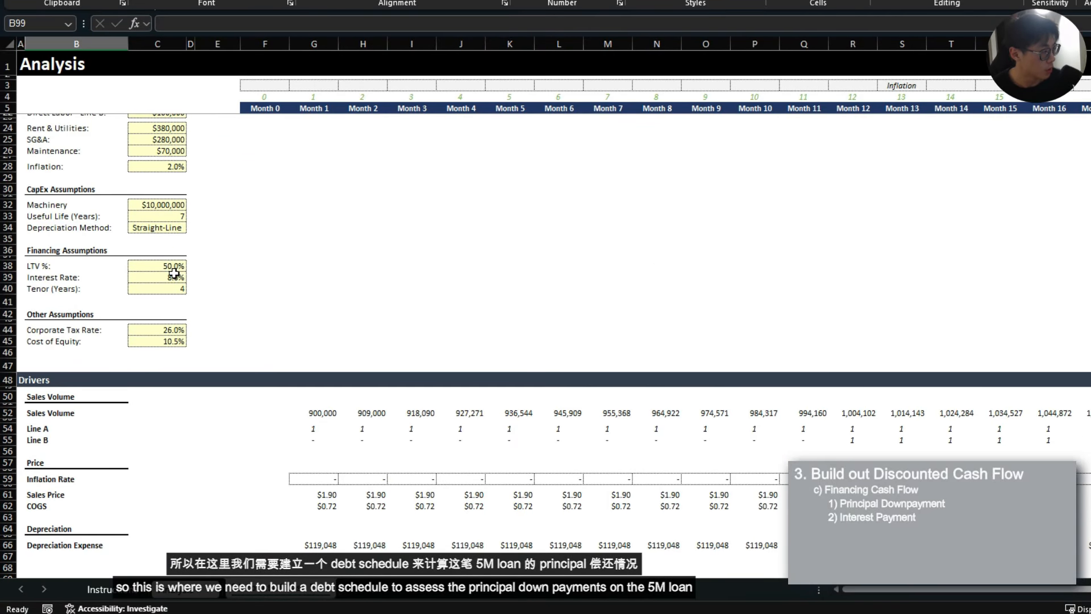
left_click(174, 274)
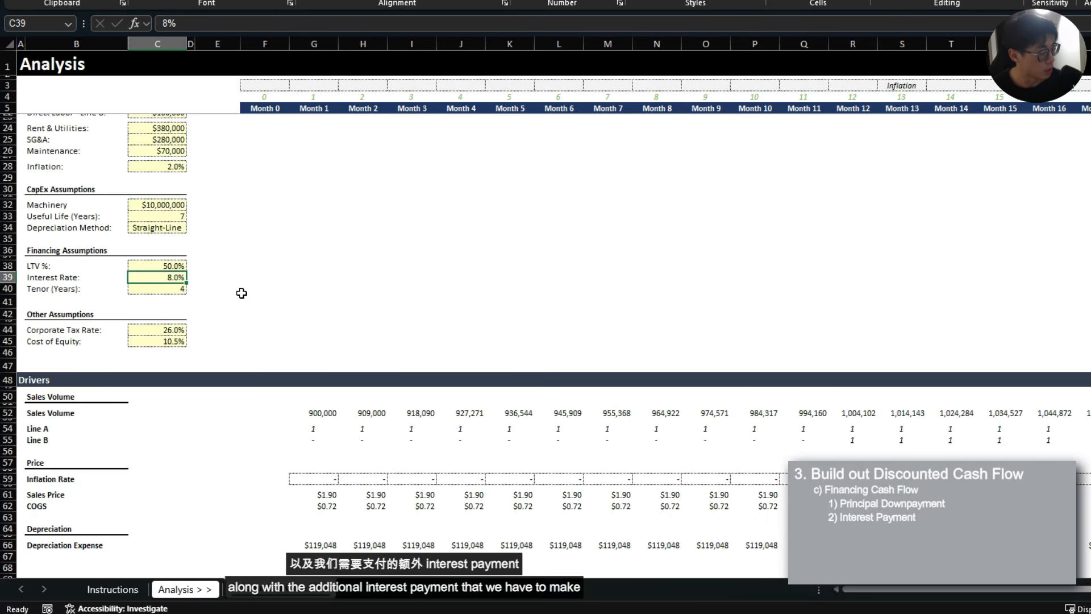
scroll(242, 293, "down", 5)
left_click(63, 422)
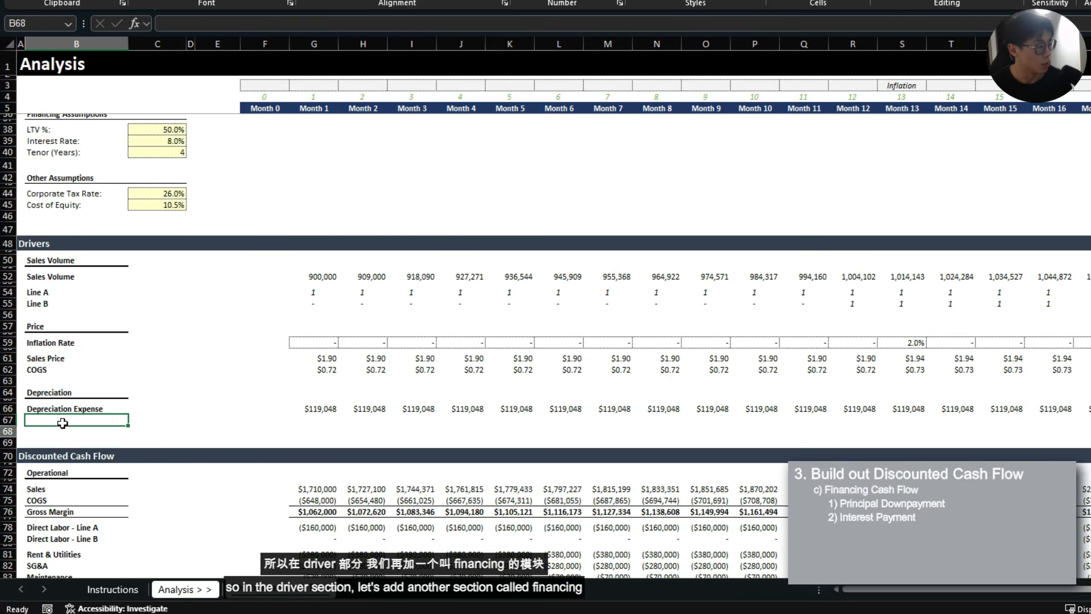
key("shift+Down")
key("shift+Down")
key("ctrl+shift+equal")
- Copy the Depreciation header rows to row 68 and rename the copied header Financing
key("Up")
key("Up")
key("Up")
key("Up")
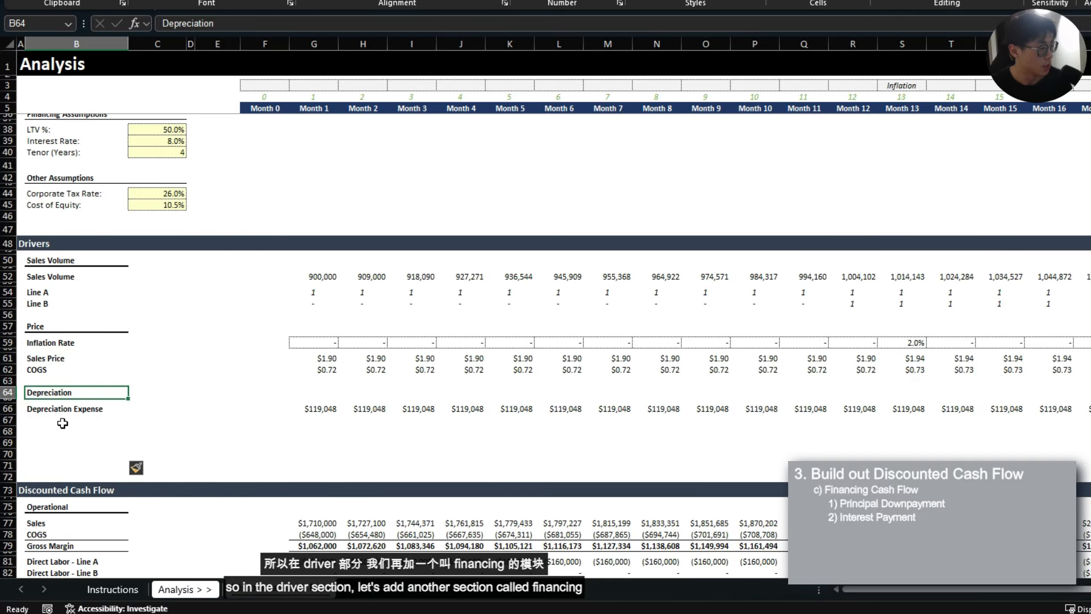
key("shift+space")
key("shift+Down")
key("ctrl+c")
key("Down")
key("Down")
key("Down")
key("Down")
key("ctrl+v")
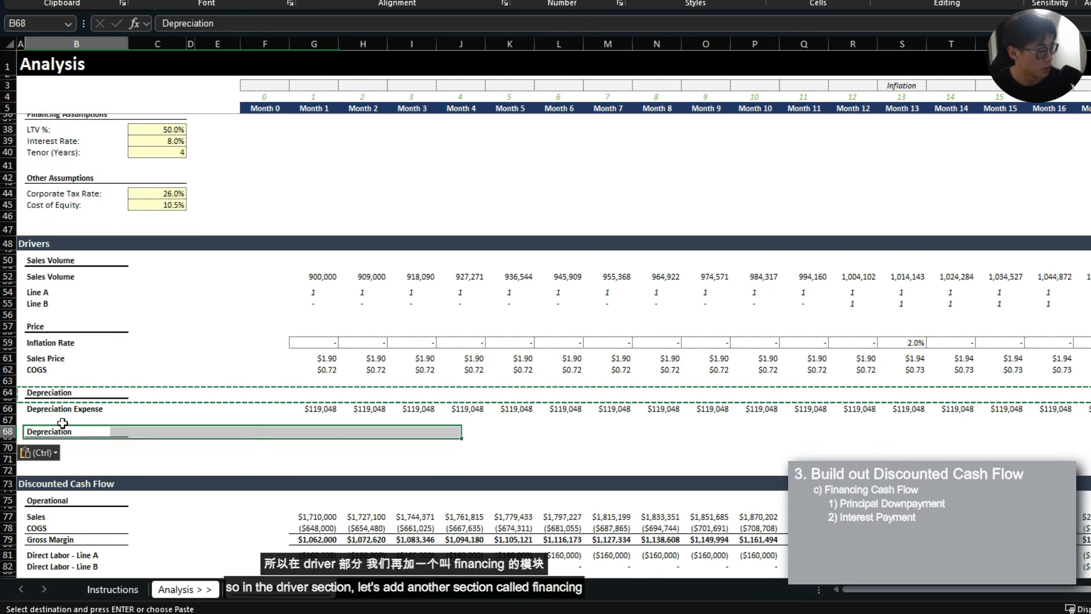
left_click(63, 423)
type("Financ")
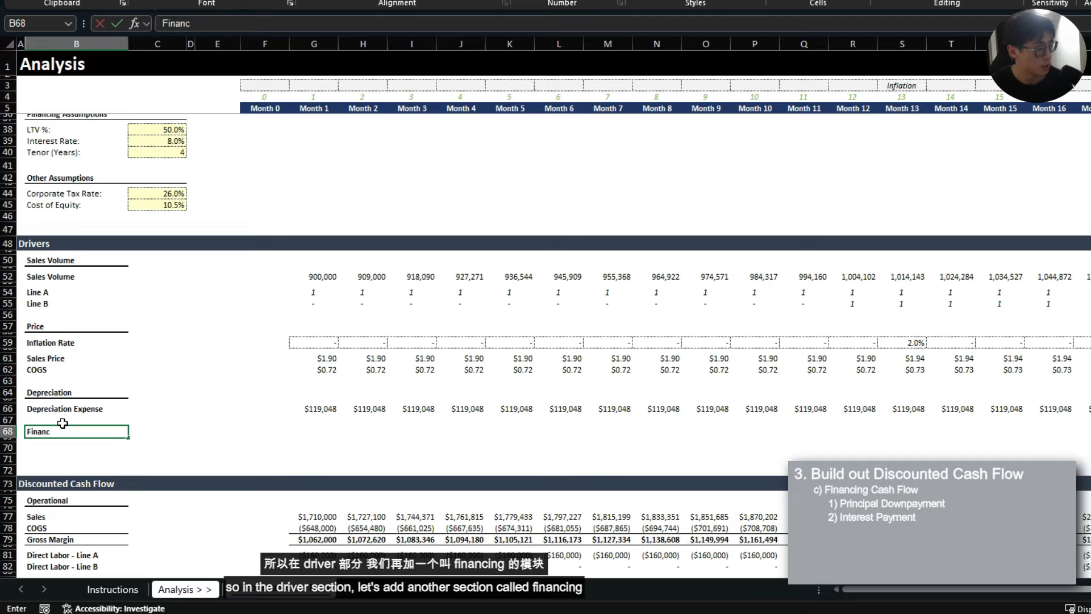
type("ing")
key("Return")
- Insert three more rows below the Drivers Financing header and enter the label Outstanding Principal in B70
key("Down")
key("ctrl+shift+equal")
type("Outsta")
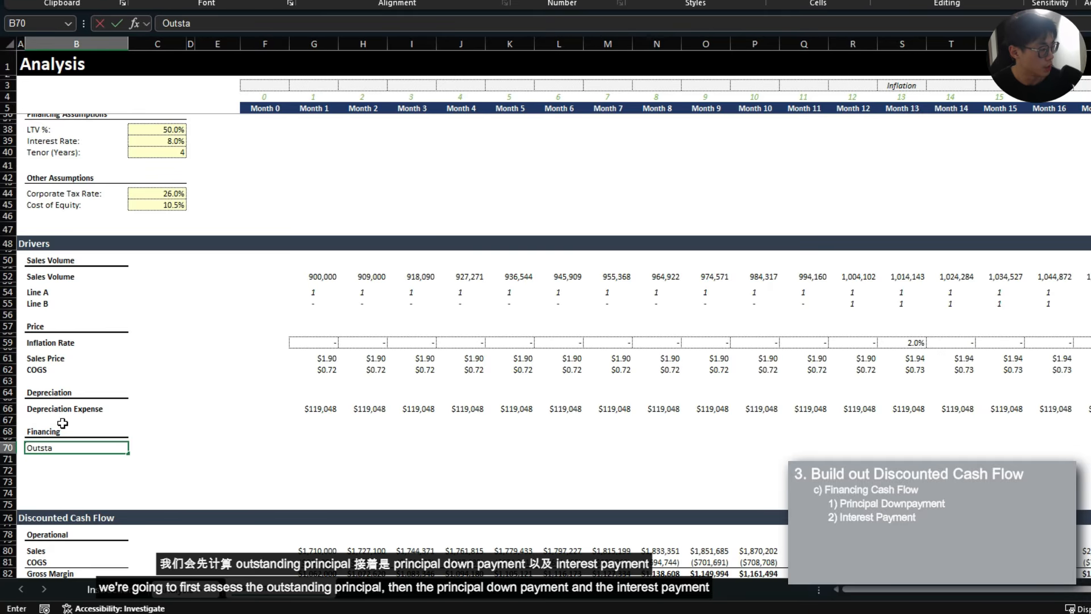
type("nding Principal")
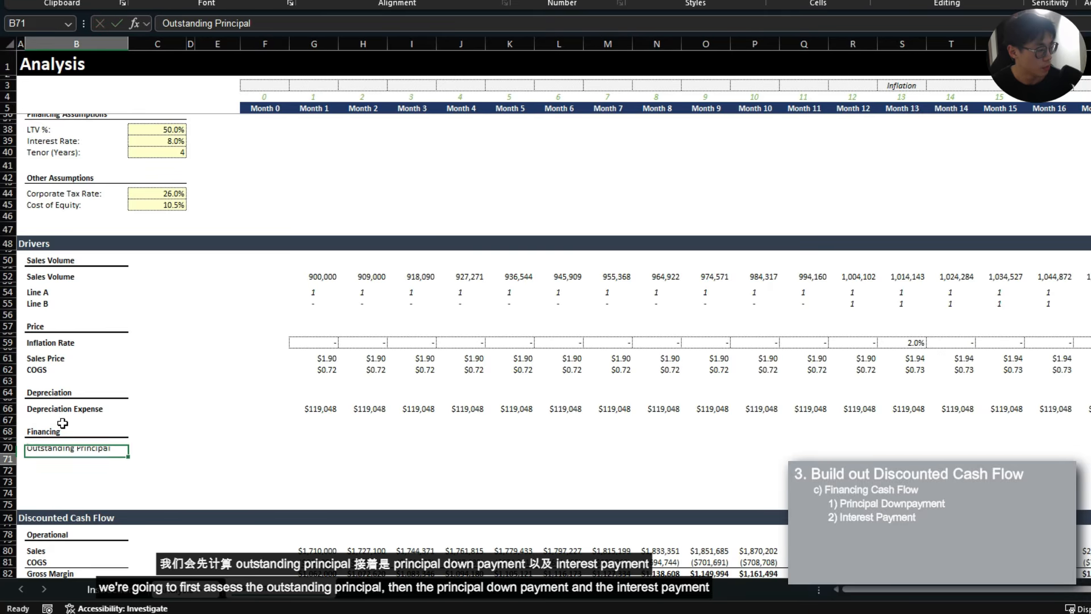
- Add the labels Principal Downpayment and Interest Payment below Outstanding Principal, with a narrow spacer row after Outstanding Principal
key("Return")
type("Principal")
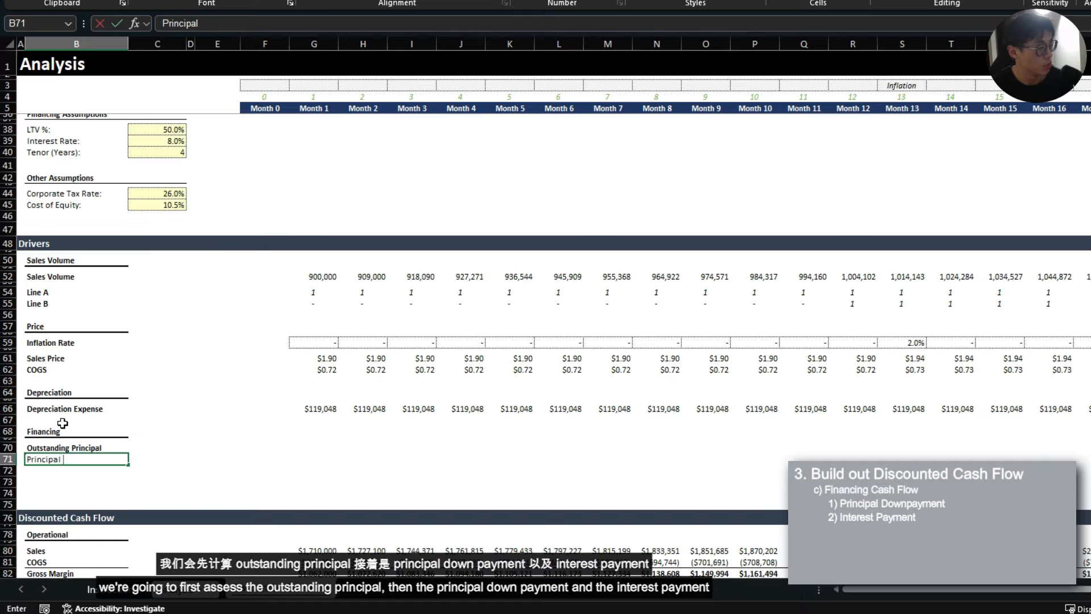
type(" Downpayment")
key("Return")
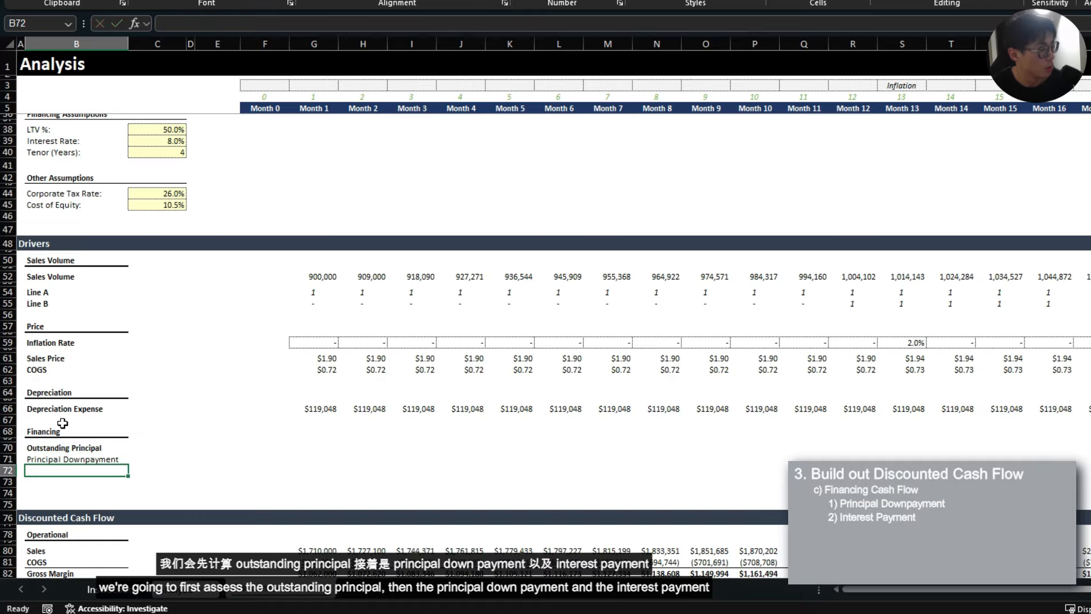
type("yment")
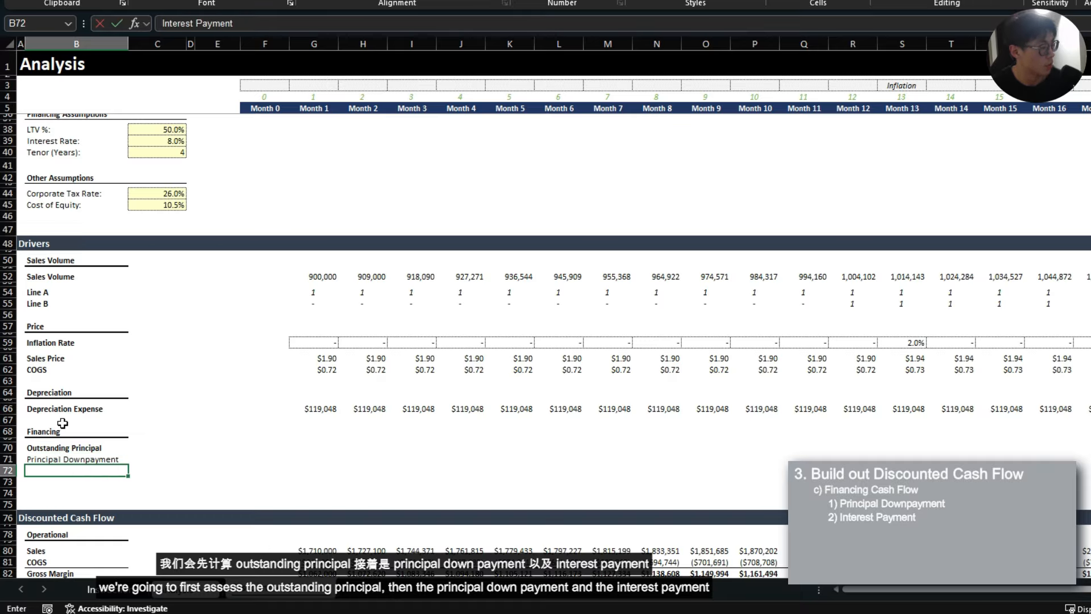
- Calculate the Month 0 outstanding principal in F70 as machinery cost times LTV with =$C$32*$C$38
key("Right")
key("Right")
key("Right")
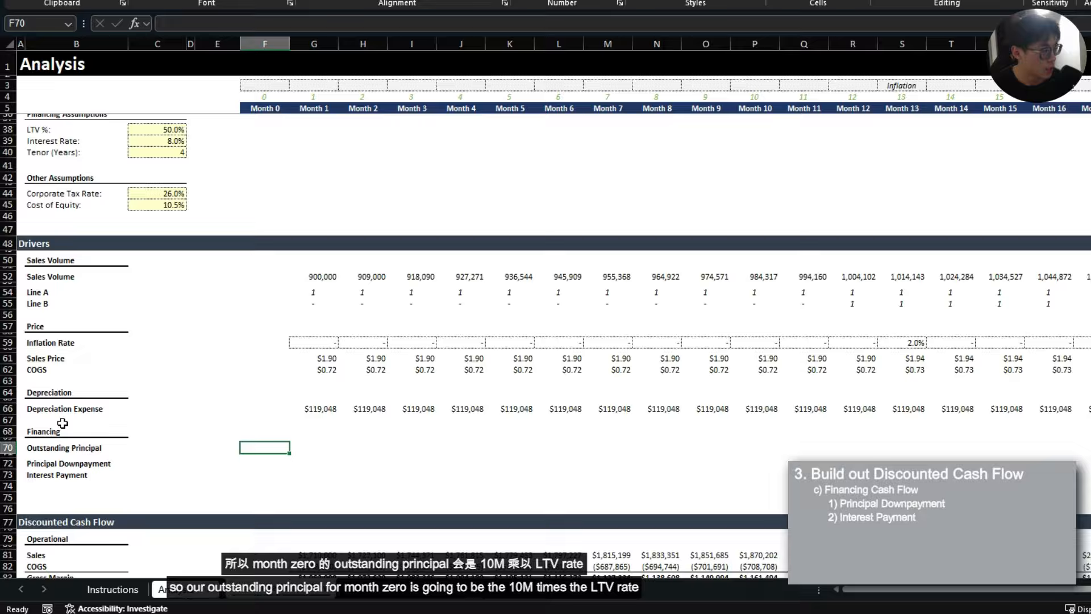
type("=")
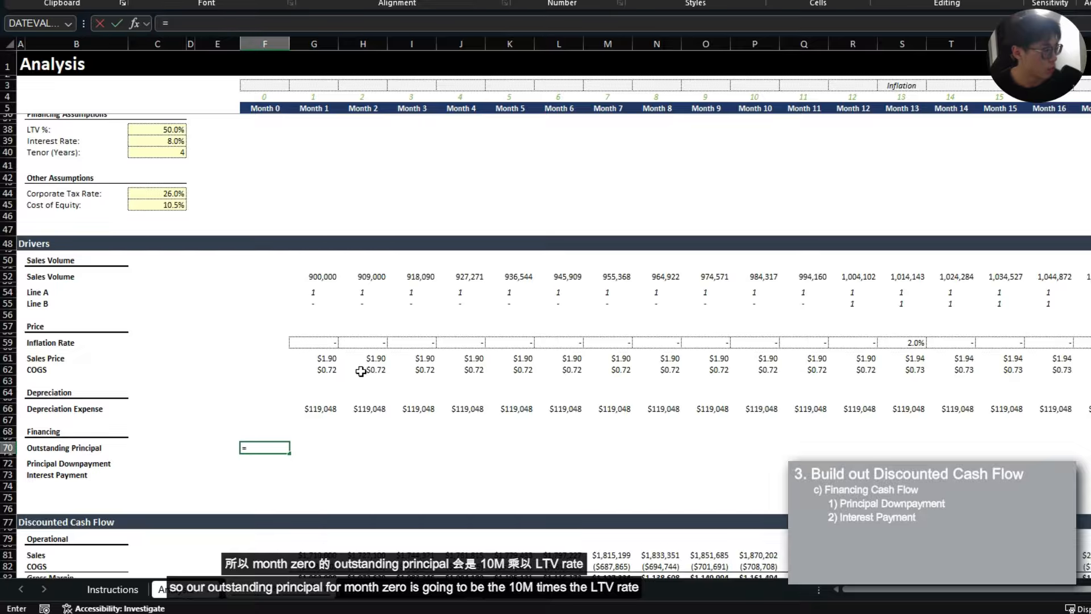
scroll(288, 323, "up", 6)
left_click(166, 237)
key("F4")
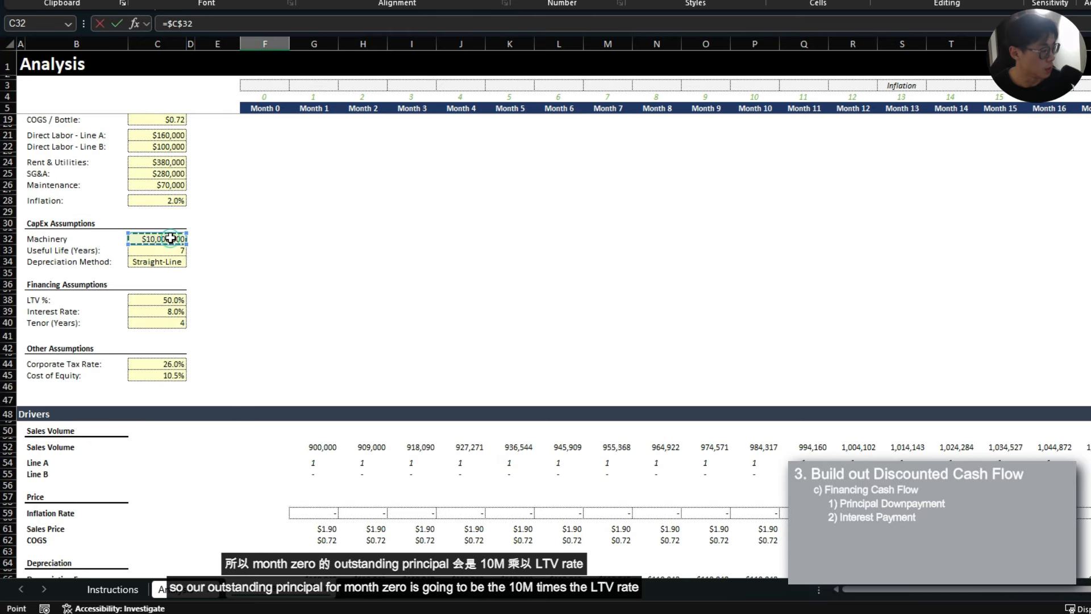
type("*")
left_click(158, 298)
key("F4")
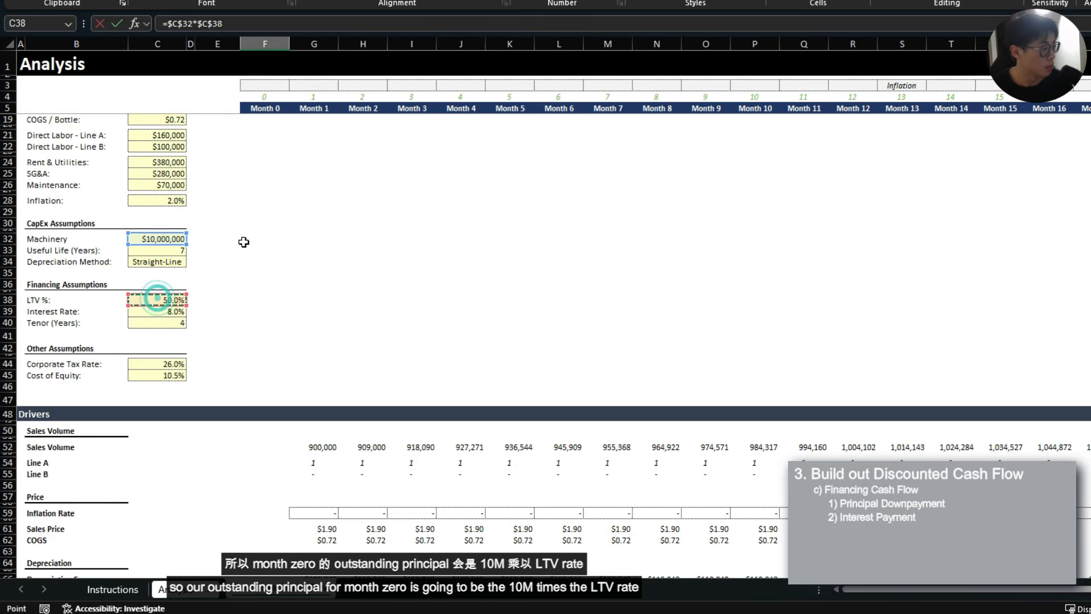
scroll(243, 241, "down", 5)
key("ctrl+Return")
scroll(339, 249, "down", 7)
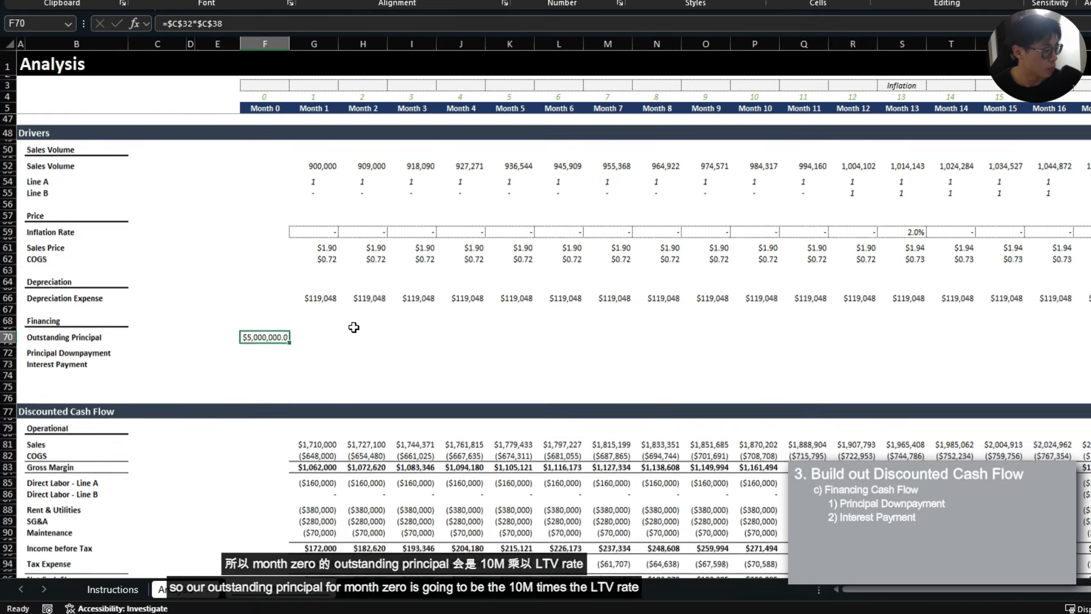
- Copy only the number formatting of the Month 1 Sales cell onto the Month 0 outstanding principal in F70
left_click(317, 365)
key("ctrl+c")
left_click(273, 259)
key("ctrl+alt+v")
key("t")
key("Return")
key("Escape")
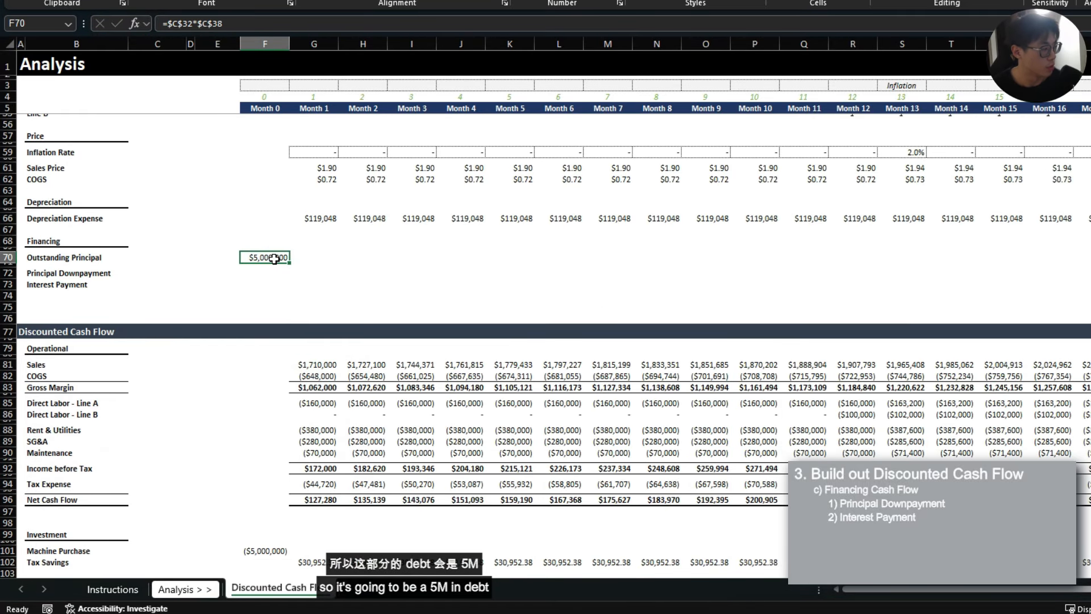
- Calculate the Month 1 principal downpayment in G72 by spreading the initial principal over the tenor in months with =$F$70/($C$40*12)
left_click(312, 274)
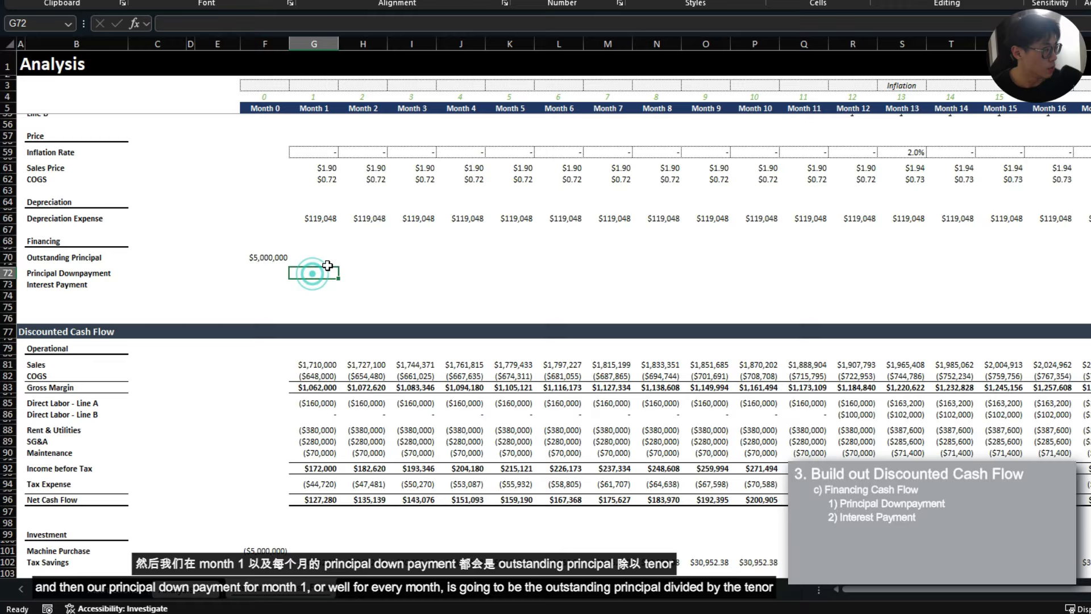
scroll(318, 267, "up", 2)
type("=")
key("Left")
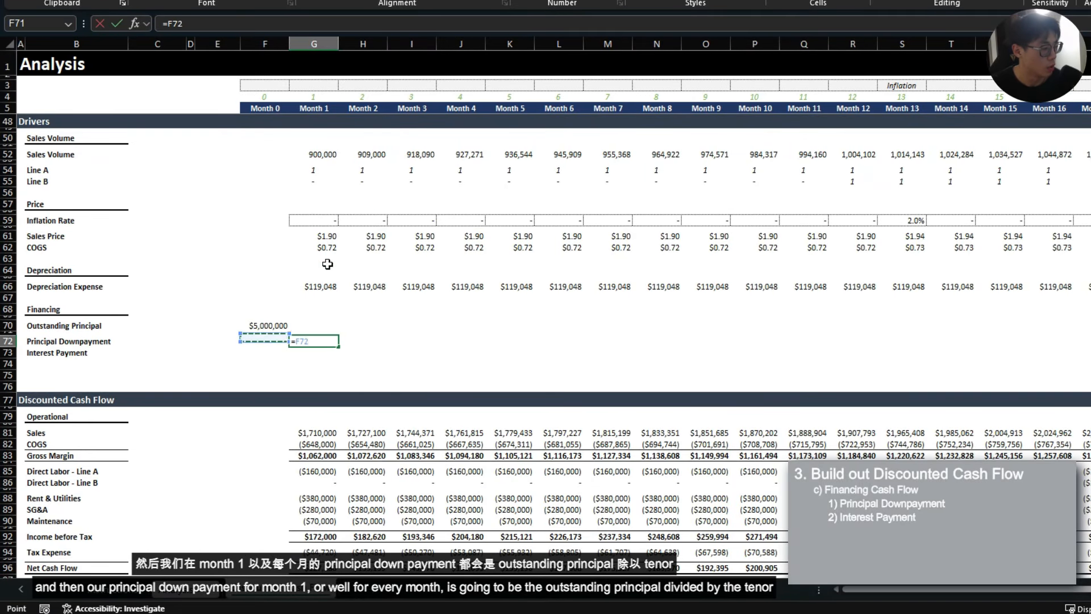
key("Up")
key("Up")
key("F4")
type("/")
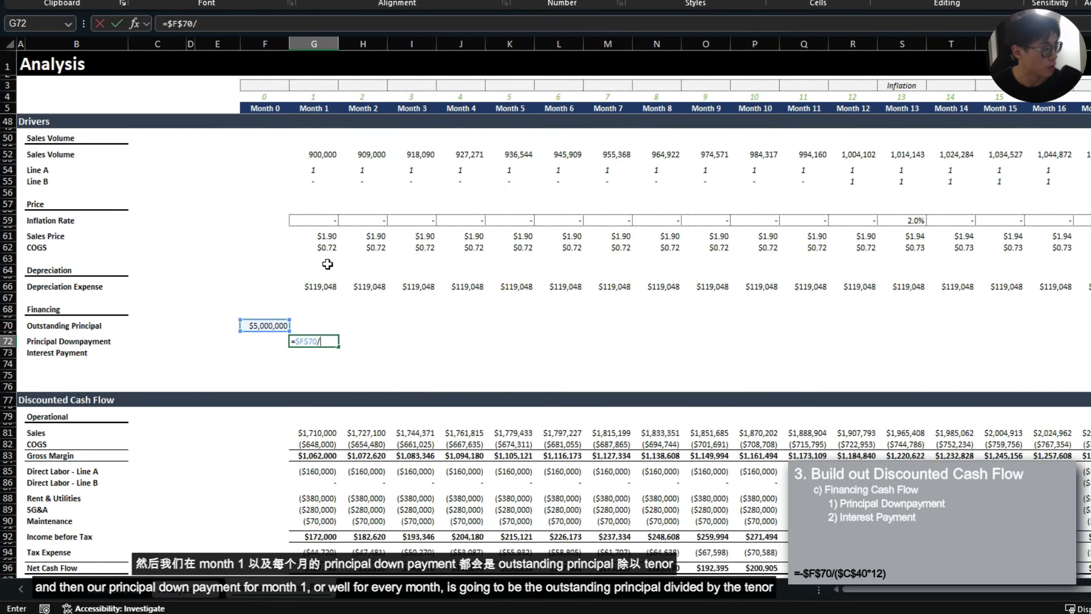
scroll(310, 266, "up", 7)
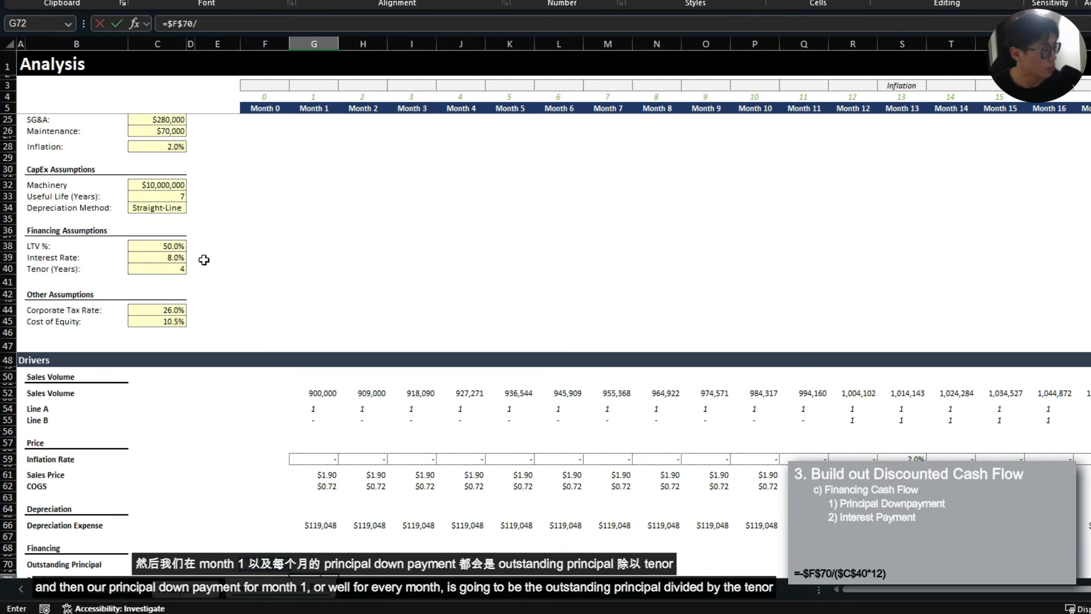
left_click(168, 269)
scroll(165, 267, "down", 5)
key("F4")
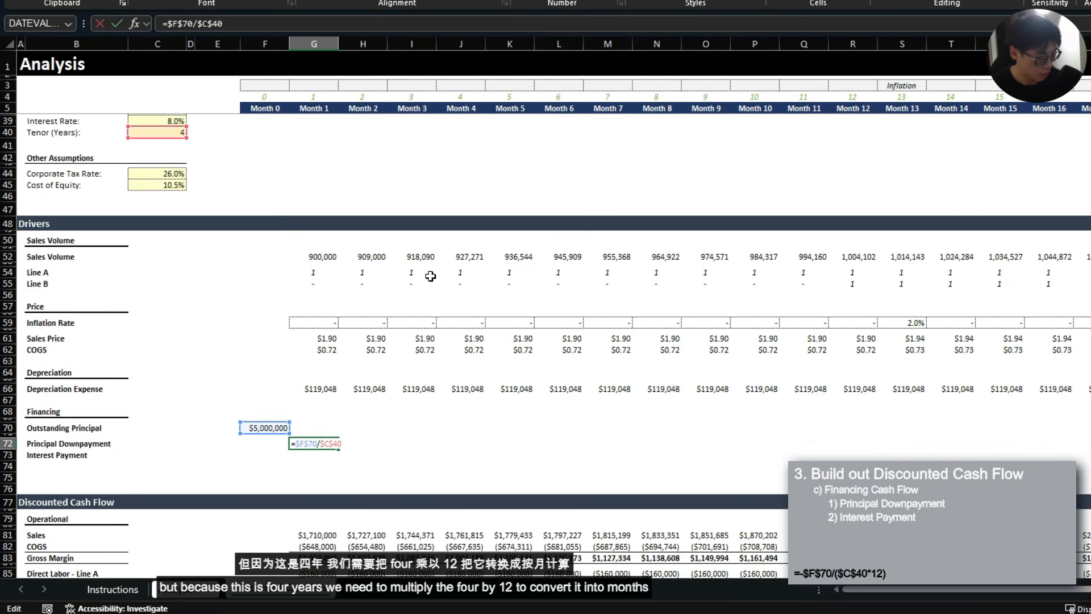
type("($C$40")
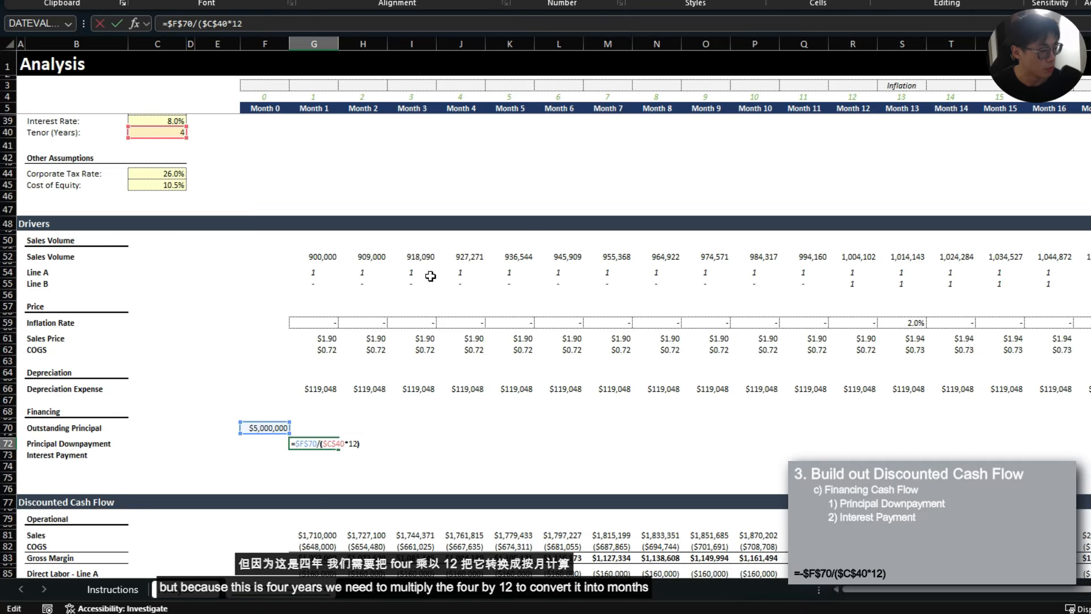
type("*12)")
key("Return")
key("Up")
scroll(440, 301, "up", 2)
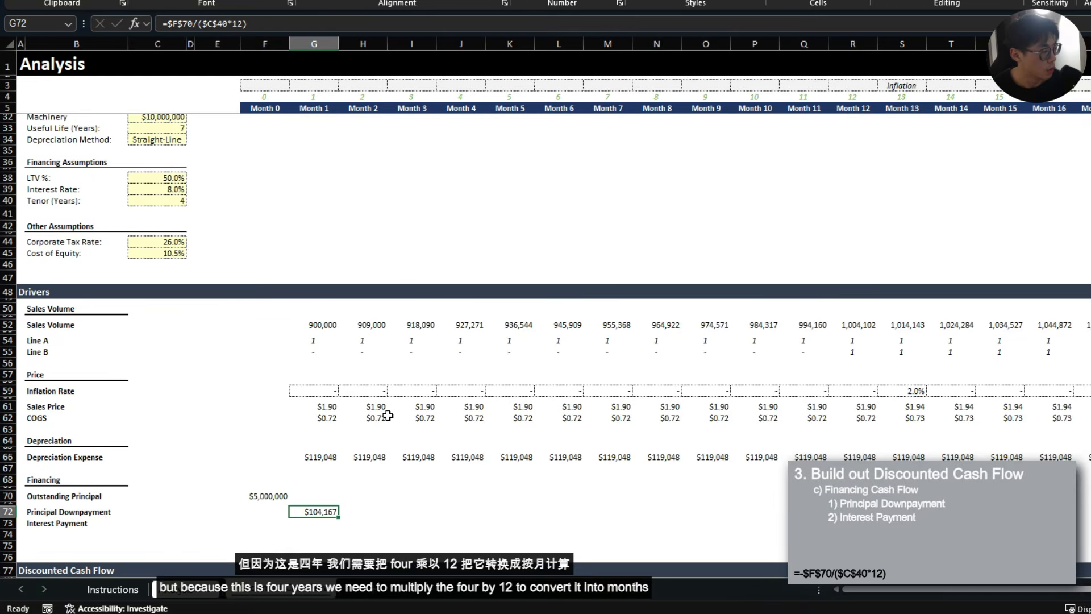
- Calculate the Month 1 interest payment in G73 from the prior month's principal and monthly interest rate with =F$70*($C$39/12)
left_click(272, 495)
left_click(312, 511)
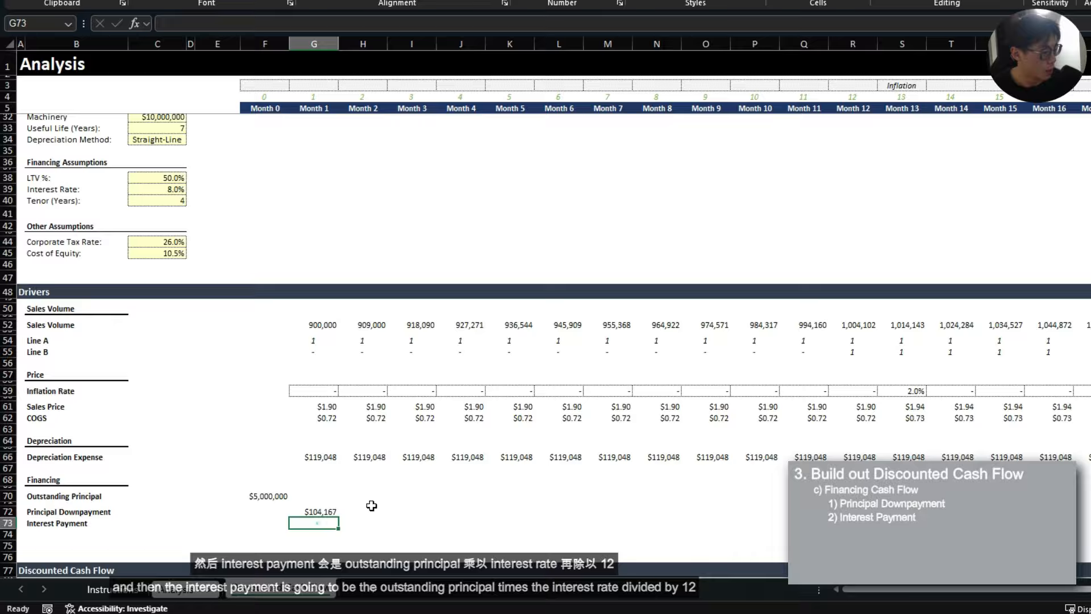
left_click(319, 526)
type("=")
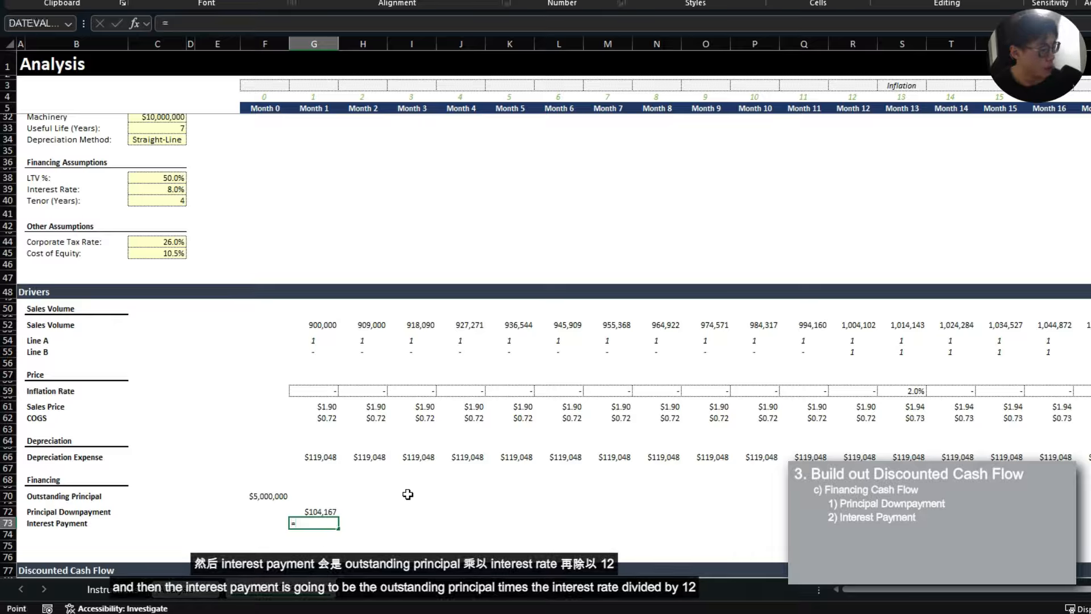
key("Left")
key("Up")
key("Up")
key("F4")
key("F4")
type("*(")
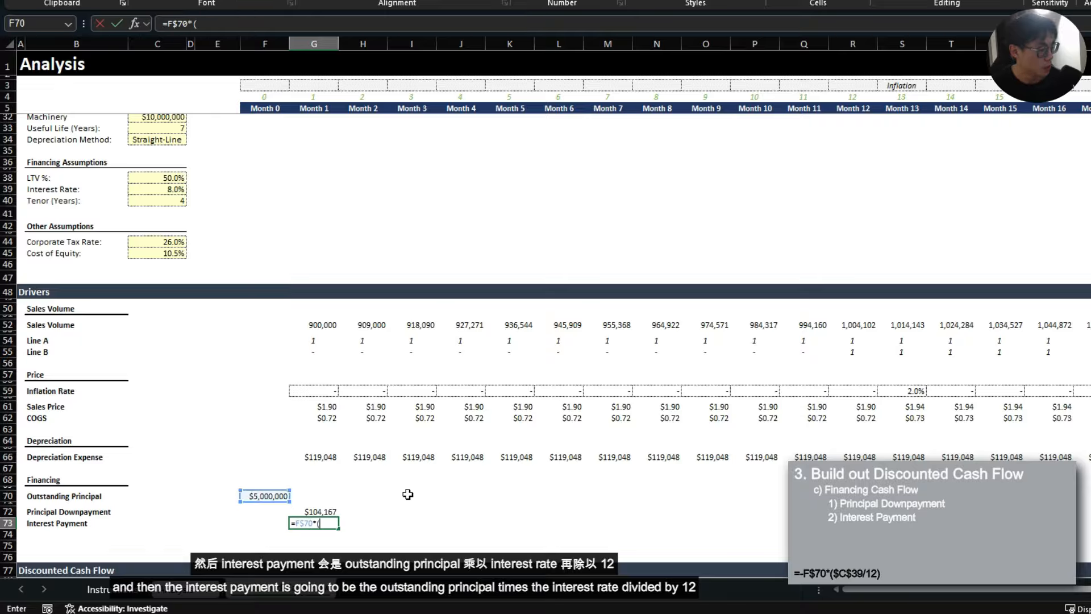
left_click(157, 189)
key("F4")
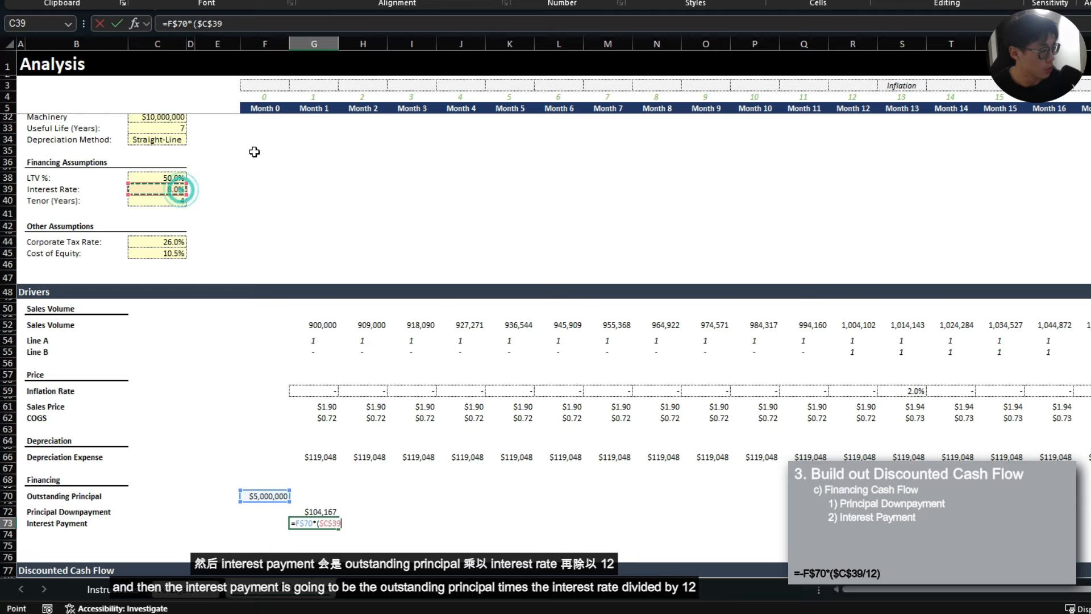
type("/12")
key("ctrl+Return")
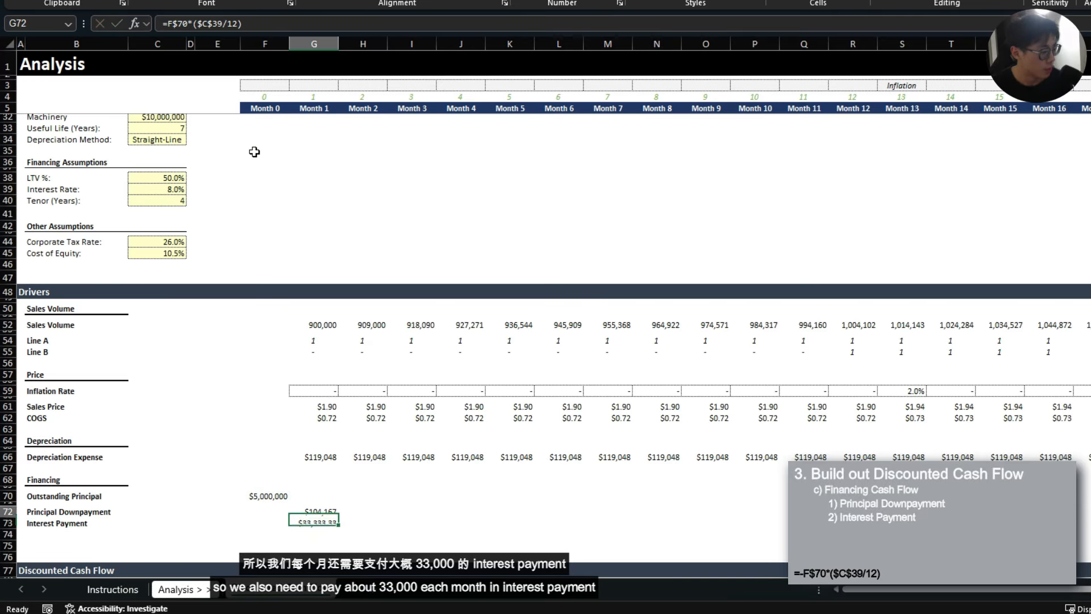
scroll(299, 168, "down", 4)
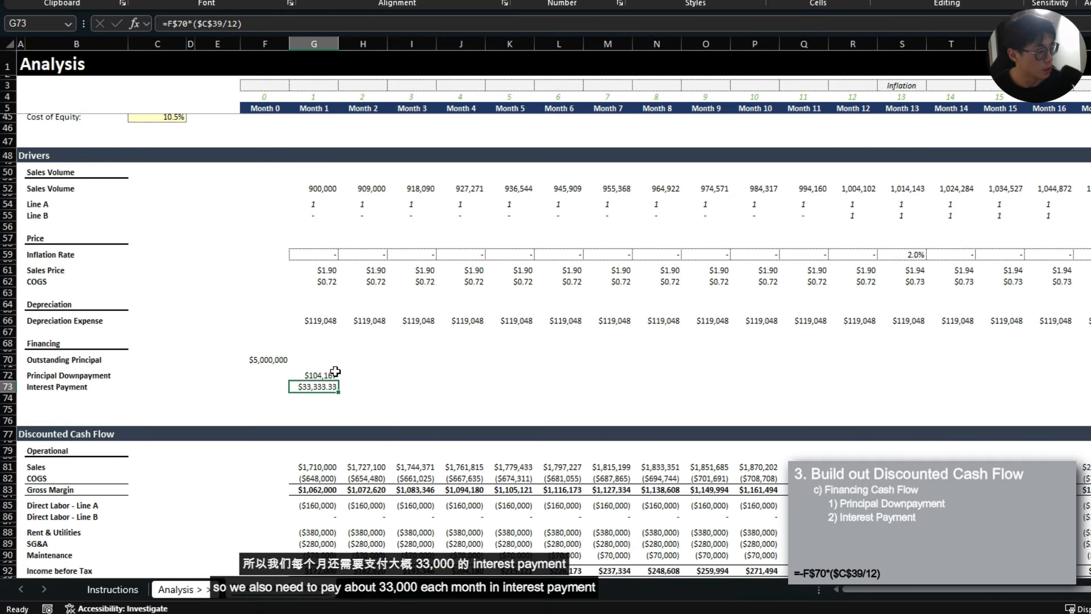
- Make the Month 1 principal downpayment and interest payment formulas in G72 and G73 negative to represent cash outflows
left_click(264, 362)
left_click(320, 376)
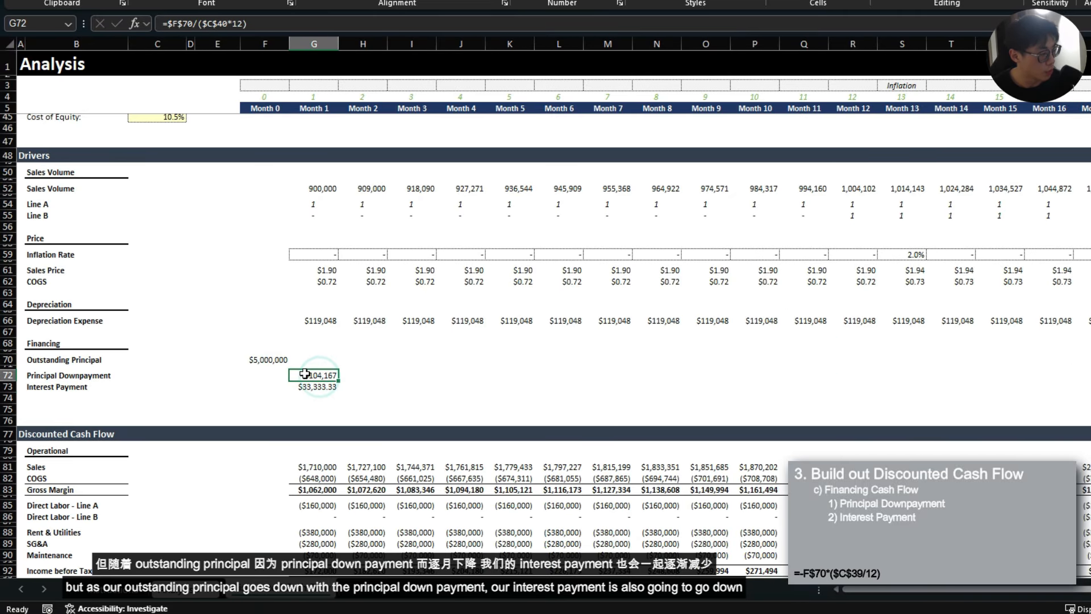
left_click(323, 386)
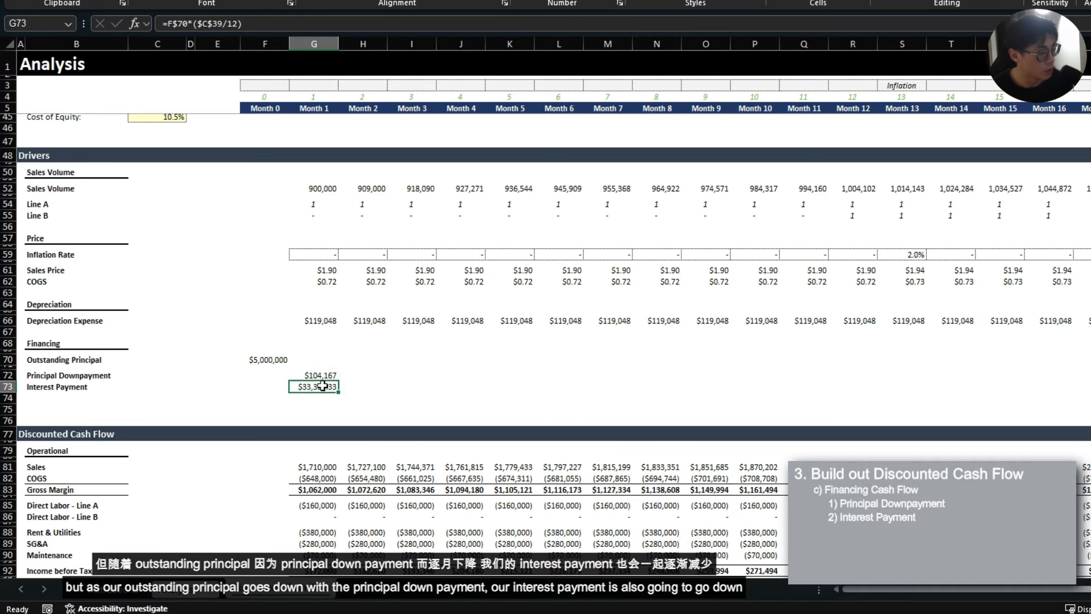
key("Up")
key("F2")
key("Home")
key("Right")
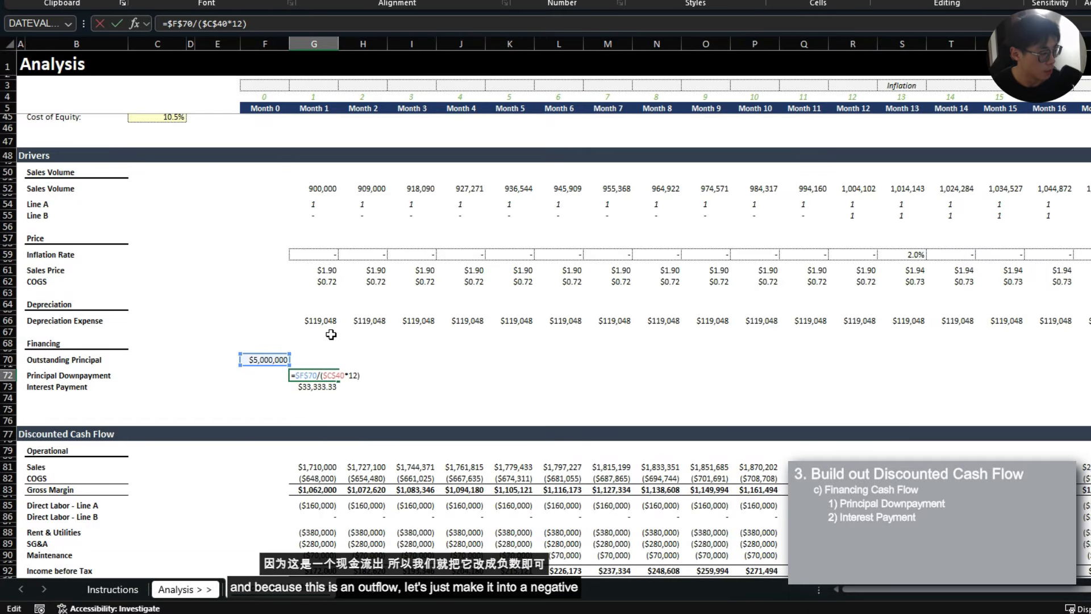
type("-")
key("Return")
key("F2")
key("Home")
key("Right")
type("-")
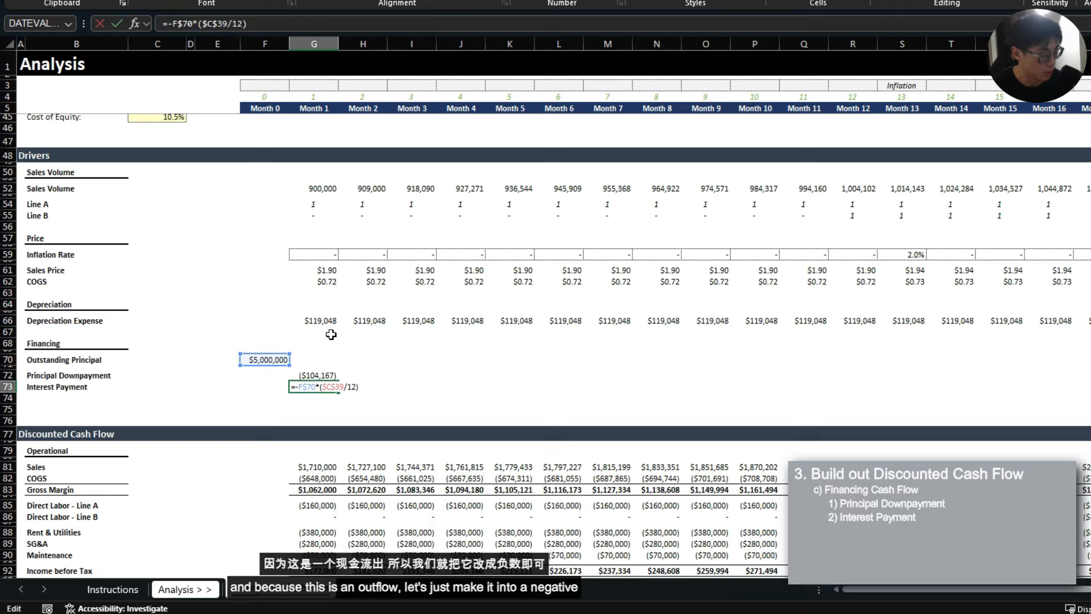
key("Return")
- Calculate the Month 1 outstanding principal in G70 as the prior balance plus the principal downpayment with =F70+G72
key("Up")
key("Up")
key("Up")
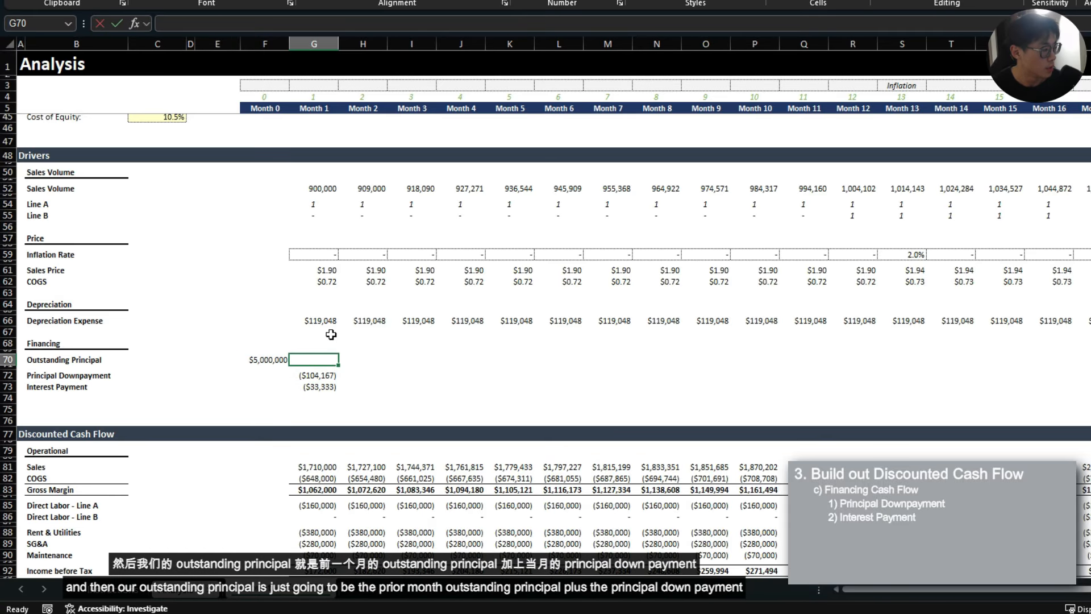
type("=")
key("Left")
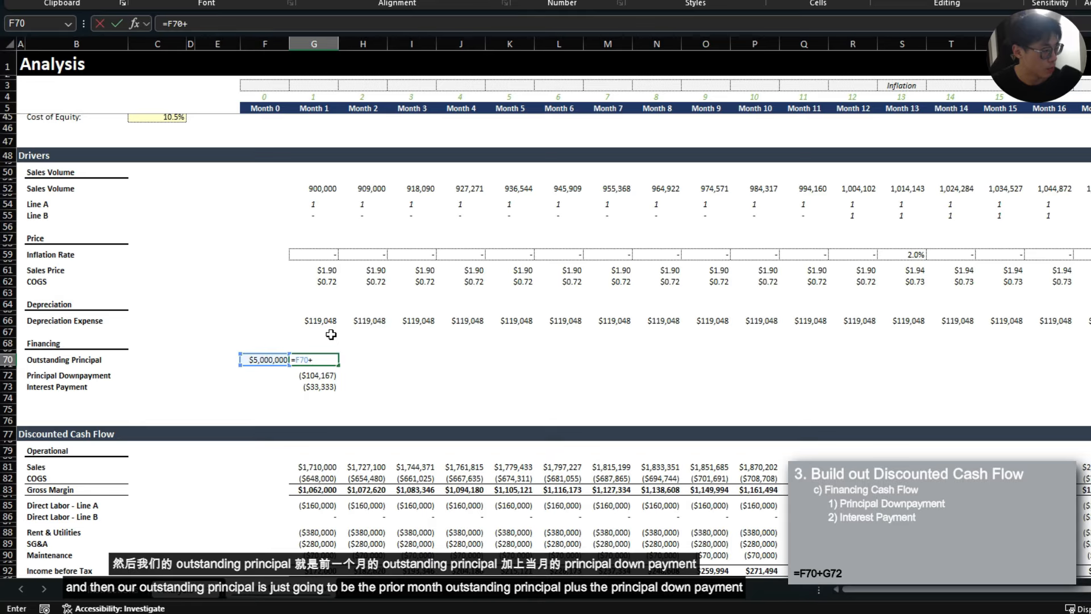
type("+")
key("Down")
key("Return")
key("Up")
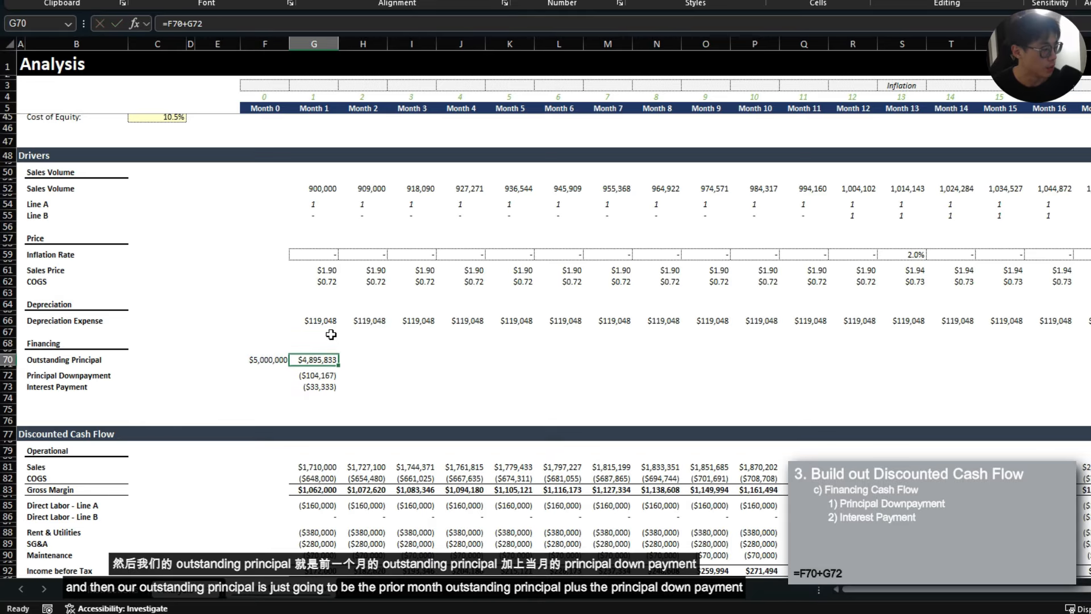
- Copy the Month 1 debt schedule formulas in G70:G73 across all months through Month 36 in column AP
key("shift+Down")
key("shift+Down")
key("shift+Down")
key("ctrl+c")
key("ctrl+shift+Right")
key("ctrl+v")
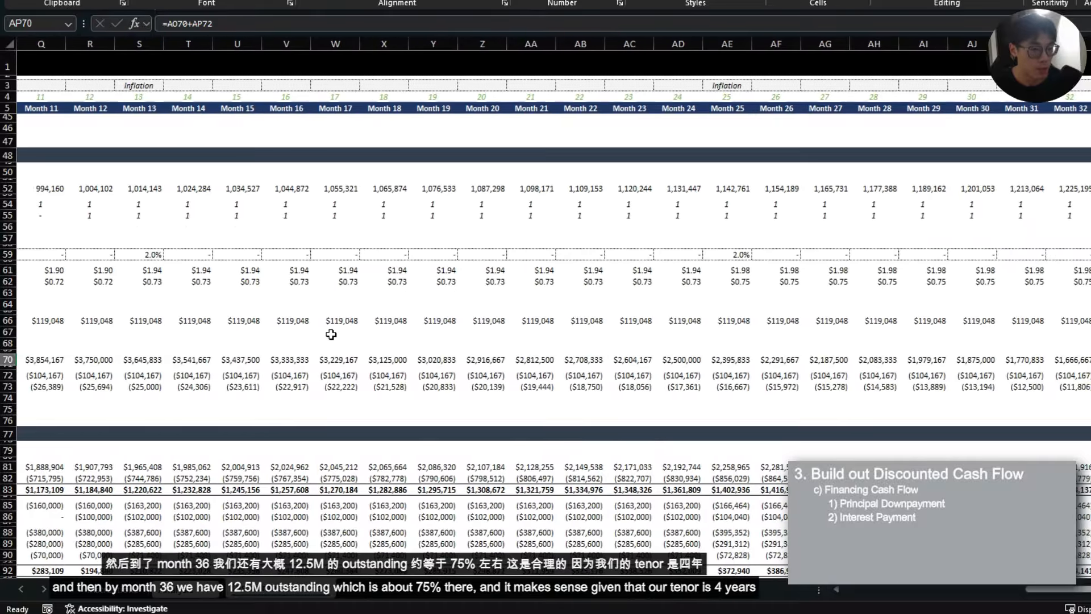
- Review the debt schedule's outstanding principal, downpayments and interest across the months against the loan tenor assumption
key("Left")
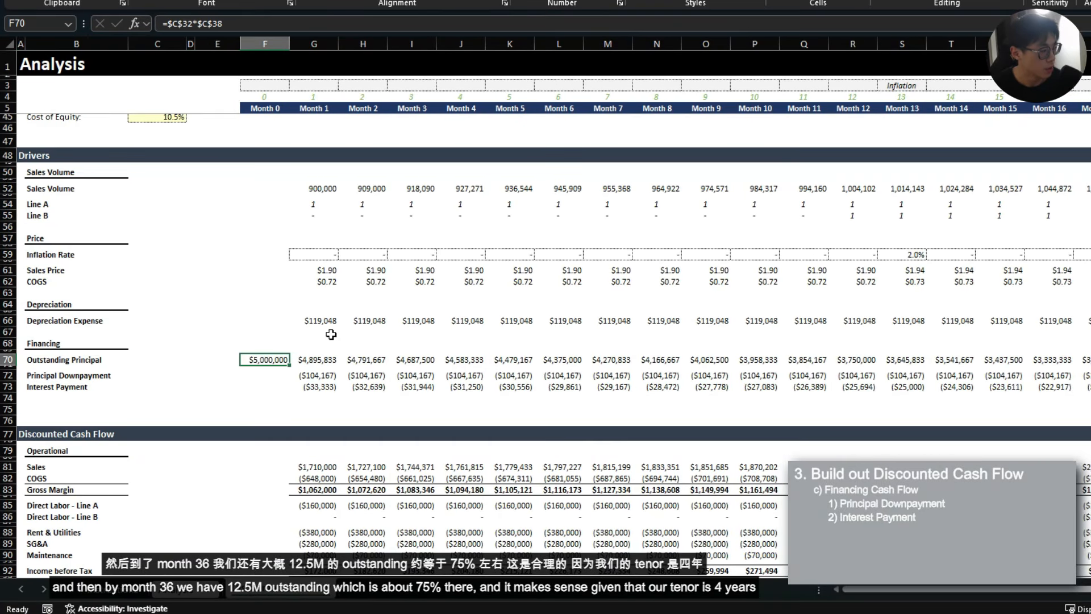
scroll(375, 324, "up", 5)
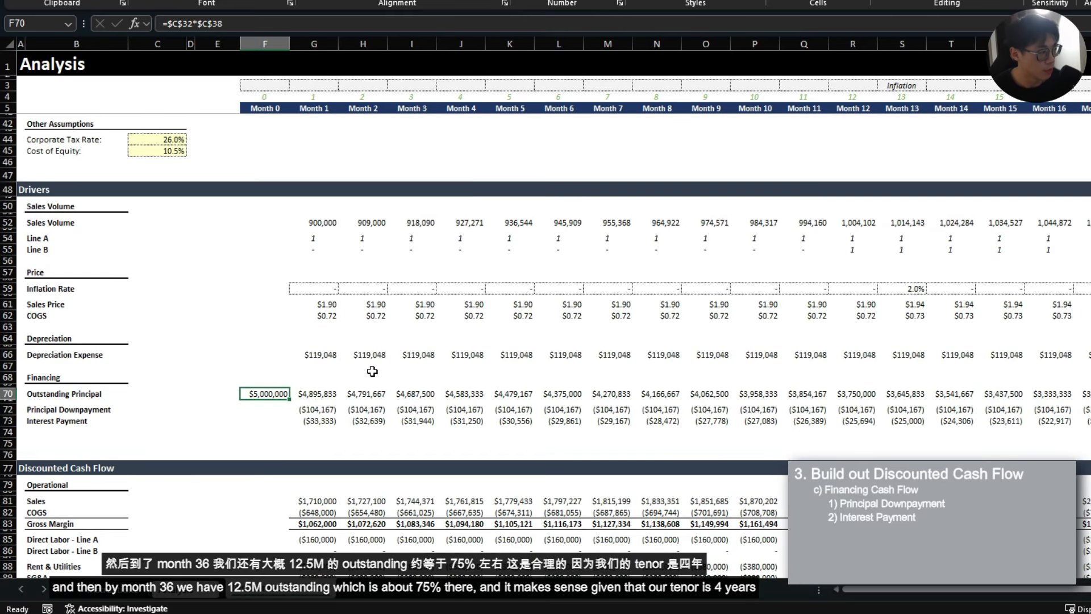
left_click(155, 201)
left_click_drag(58, 201, 148, 199)
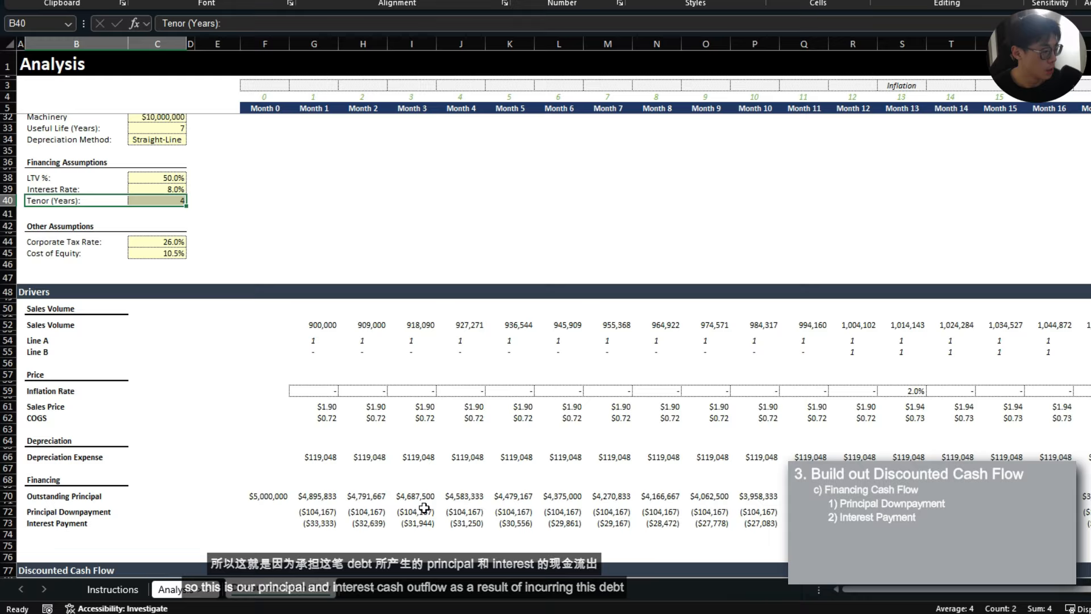
left_click_drag(418, 512, 417, 522)
scroll(397, 483, "down", 3)
left_click(509, 421)
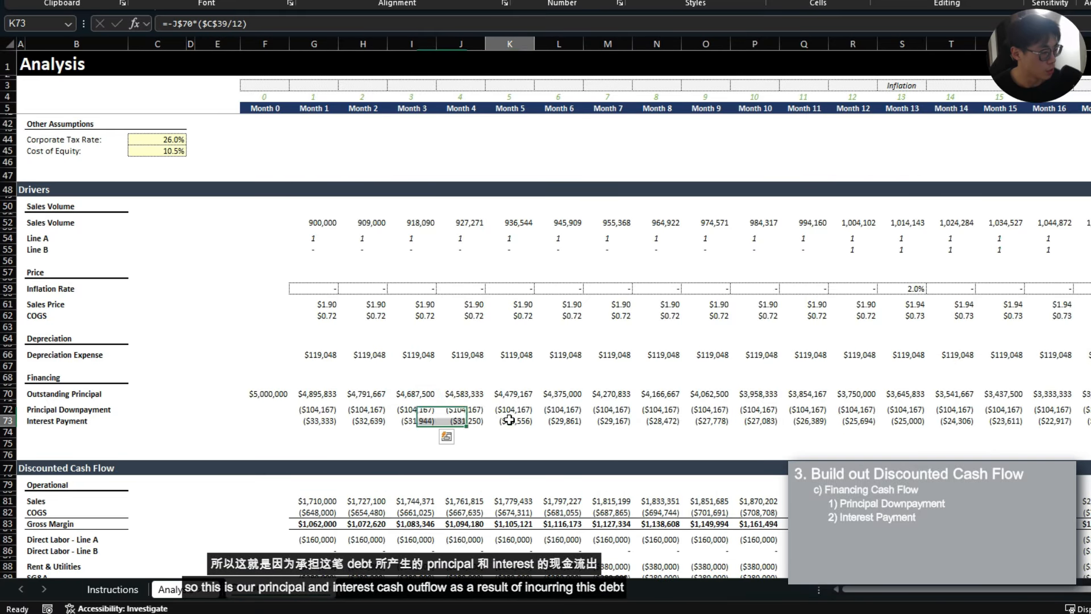
key("ctrl+Right")
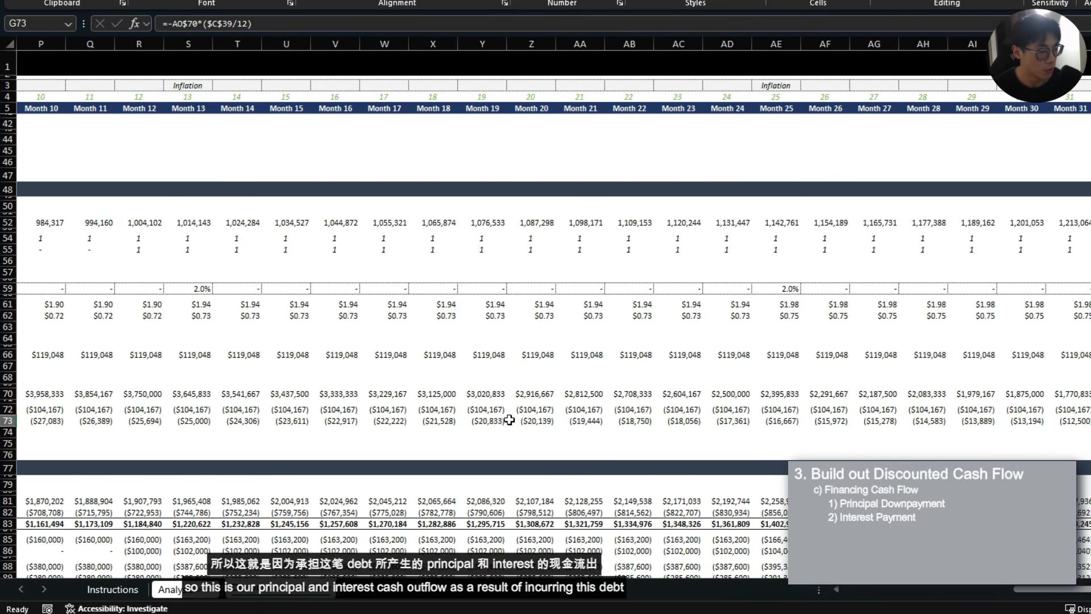
- Copy the Principal Downpayment and Interest Payment labels from the debt schedule into B106:B107 under the Financing heading
key("ctrl+Left")
scroll(483, 415, "down", 12)
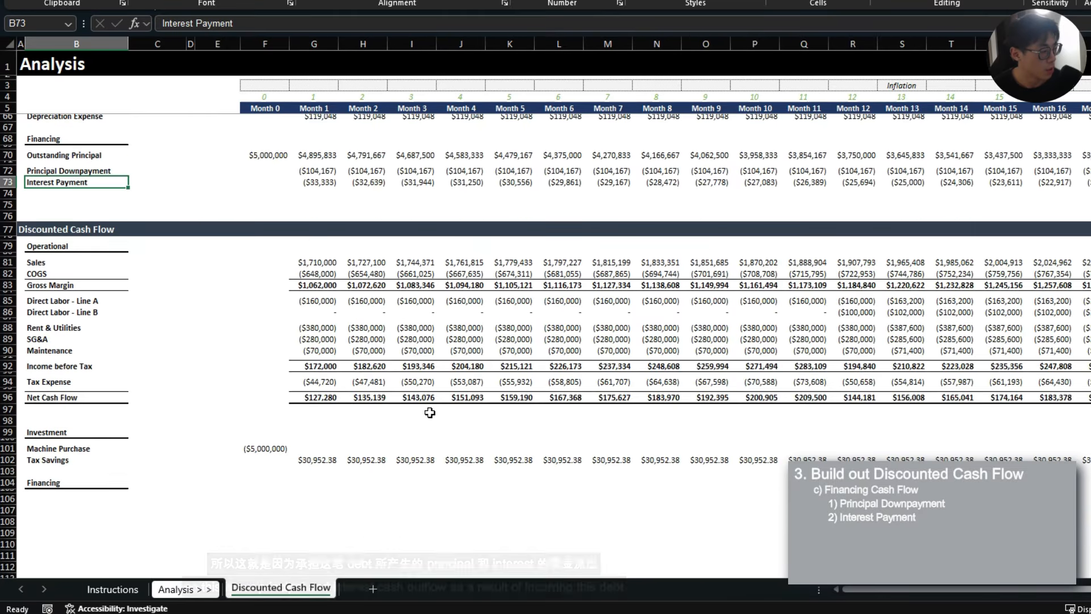
left_click(66, 396)
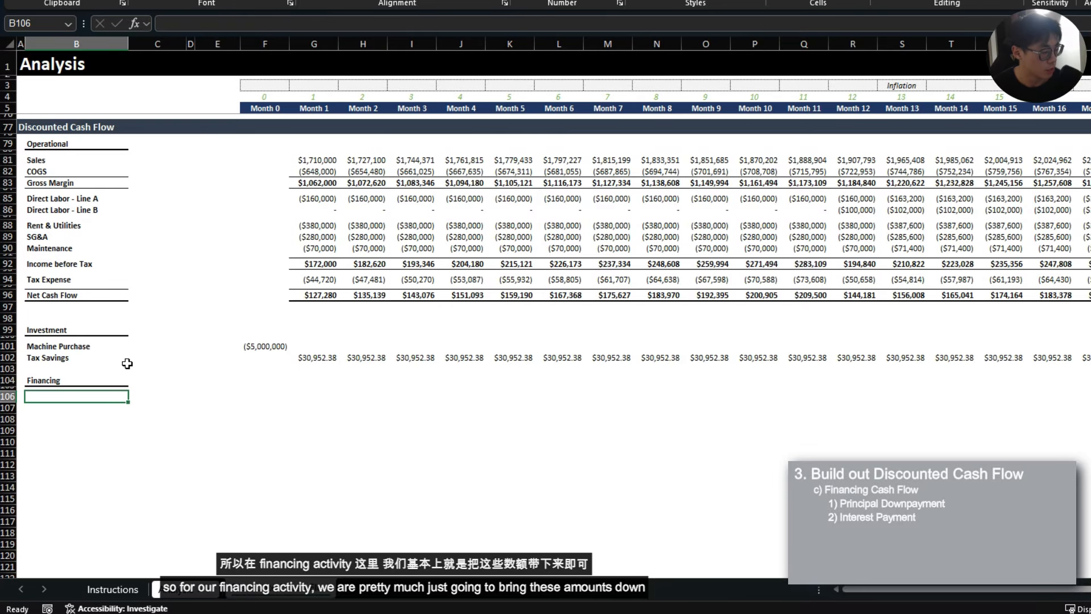
scroll(195, 307, "up", 5)
left_click_drag(73, 205, 74, 216)
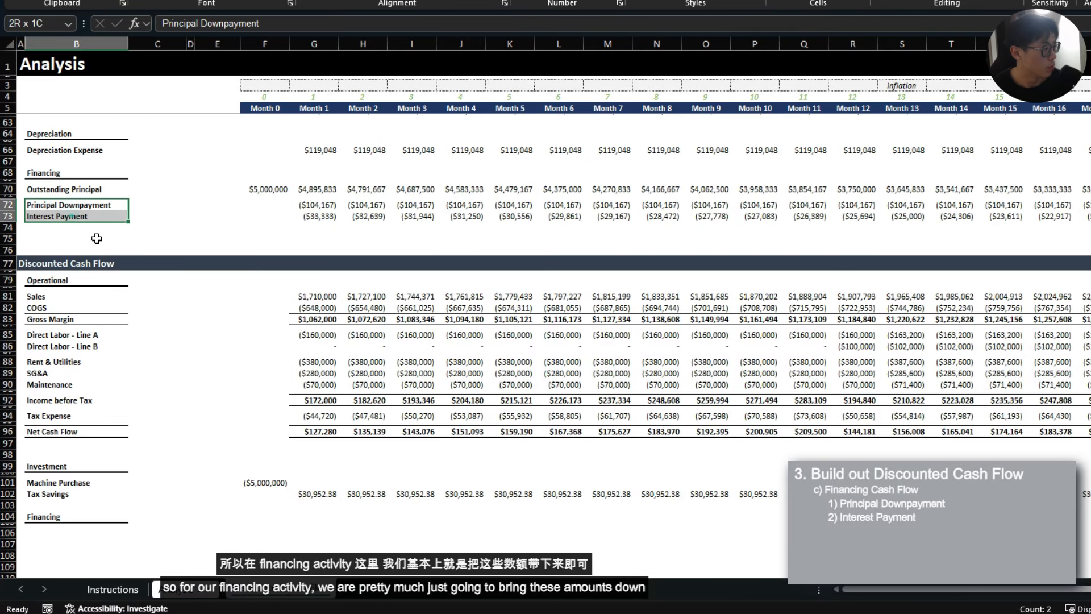
key("ctrl+c")
left_click(45, 525)
left_click(45, 533)
key("Return")
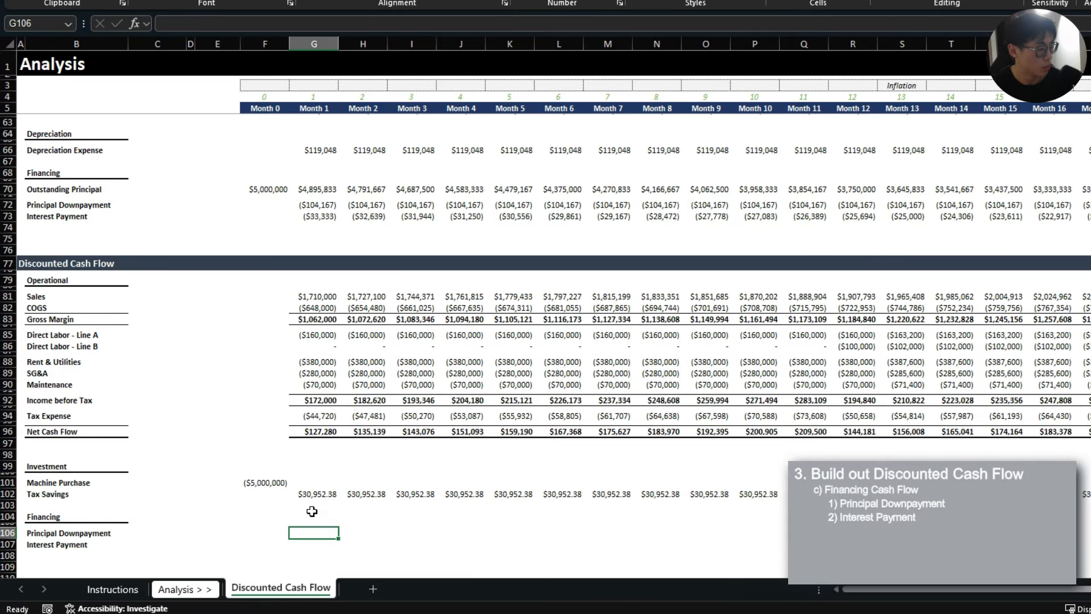
- Link the Month 1 financing outflows to the debt schedule with =G72 in G106, and fill the formula down to G107
left_click(312, 532)
type("=")
left_click(318, 207)
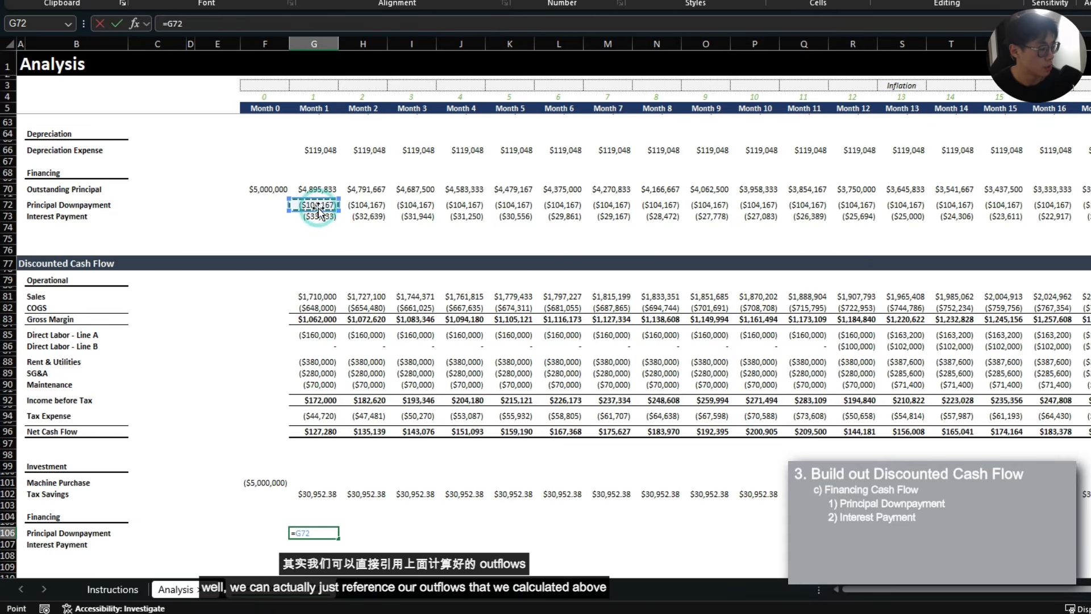
key("ctrl+Return")
key("shift+Down")
key("ctrl+d")
- Copy the Month 1 financing outflow formulas in G106:G107 across all remaining months
key("ctrl+c")
key("ctrl+shift+Right")
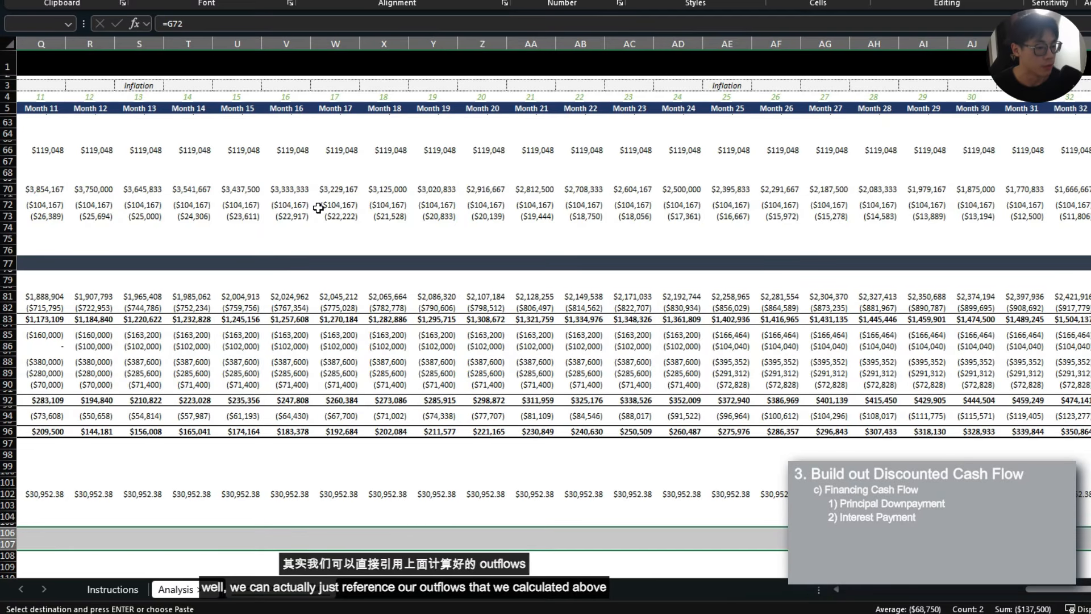
key("Return")
scroll(197, 379, "down", 1)
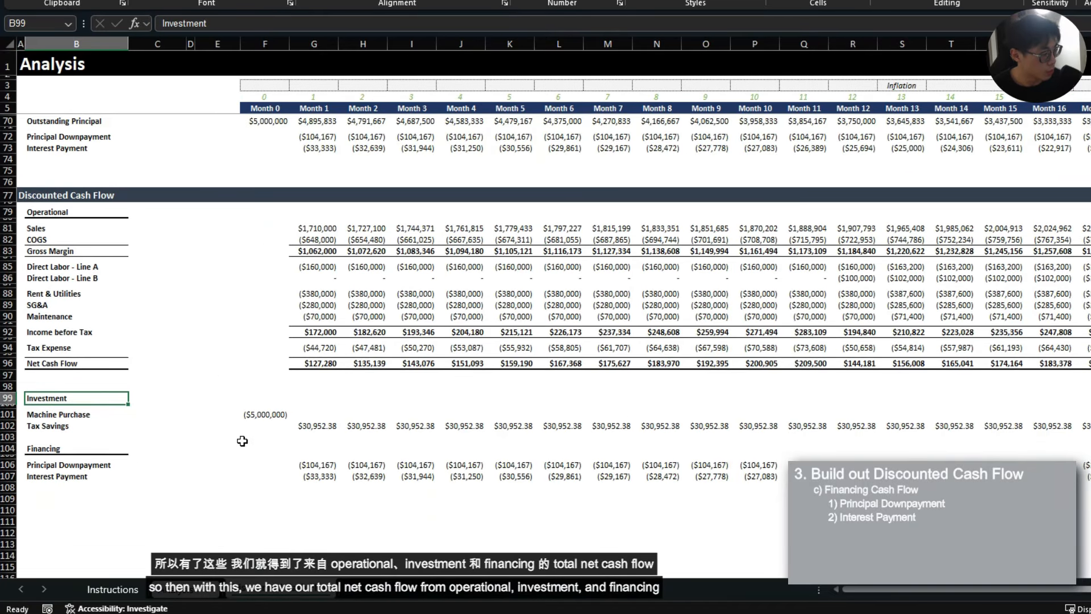
- Add a Net Cash Flow label in B109 below the financing items to cover operational, investment and financing cash flows
left_click(55, 477)
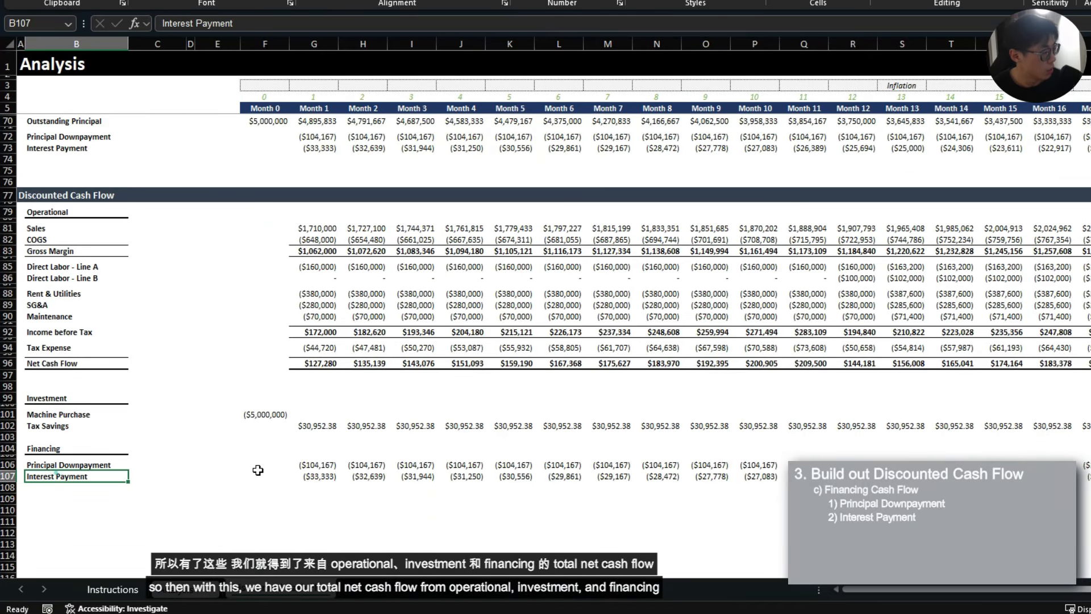
left_click(57, 217)
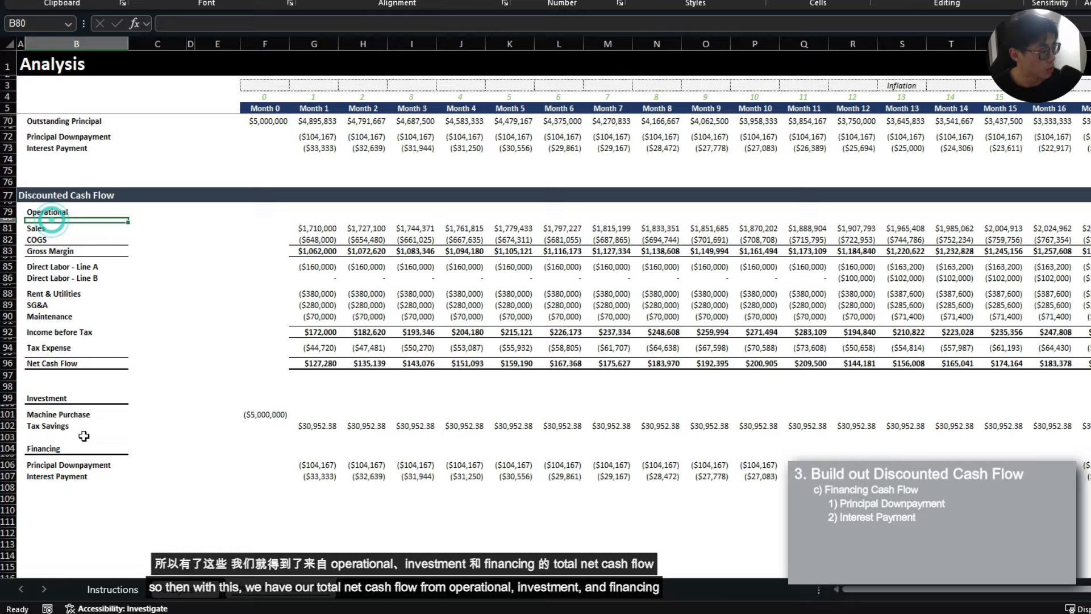
left_click(61, 397)
left_click(73, 448)
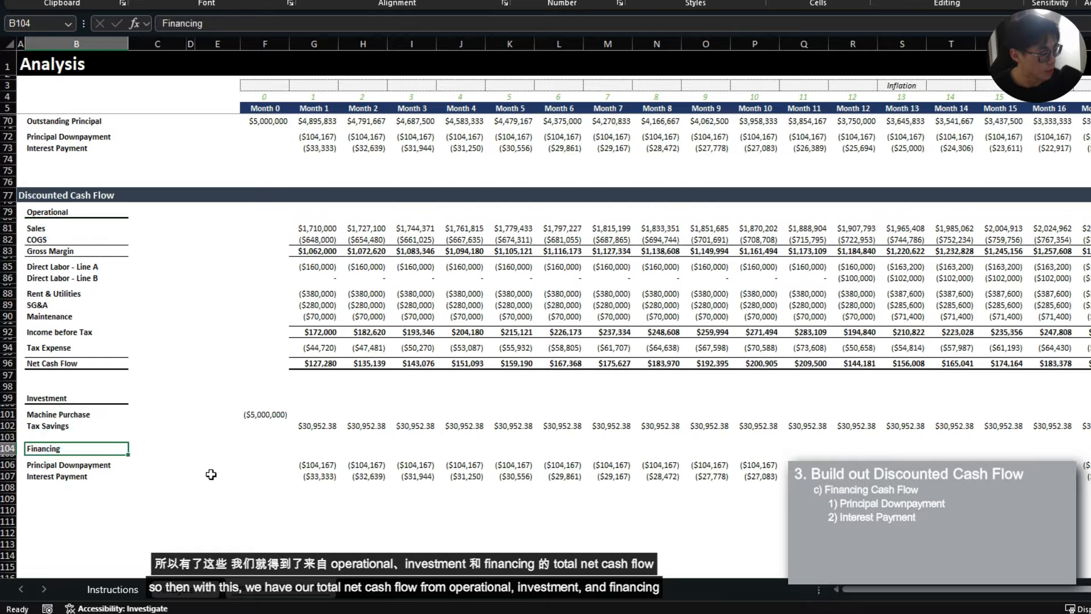
left_click(57, 498)
type("Net C")
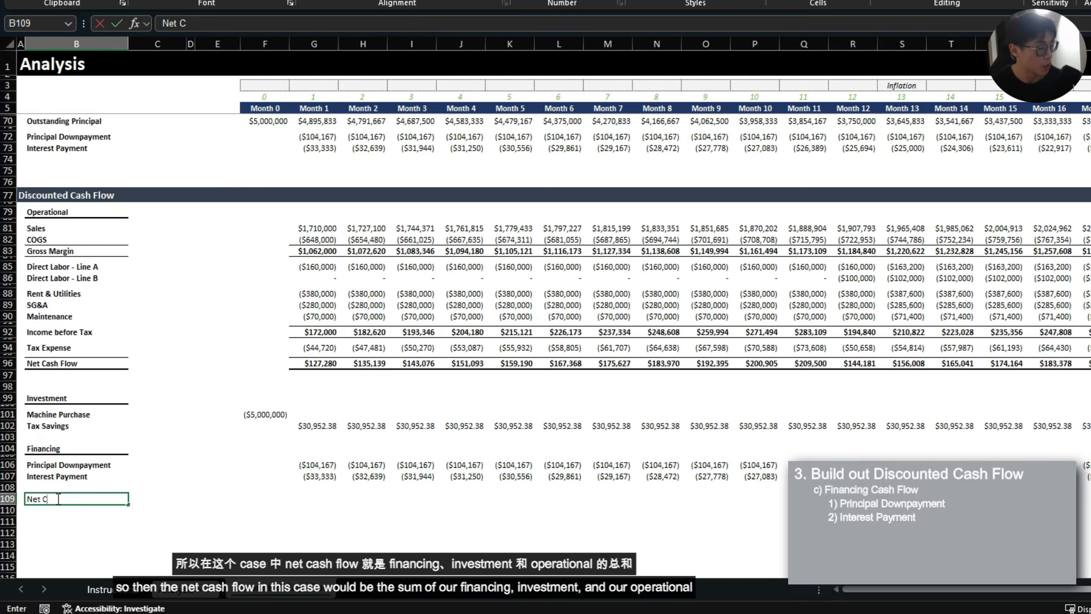
type("ash Flow")
- Total the Month 0 operational, investment and financing cash flows in F109 with a SUM from the operational Net Cash Flow row down to F108
key("Right")
key("Right")
key("Right")
key("Right")
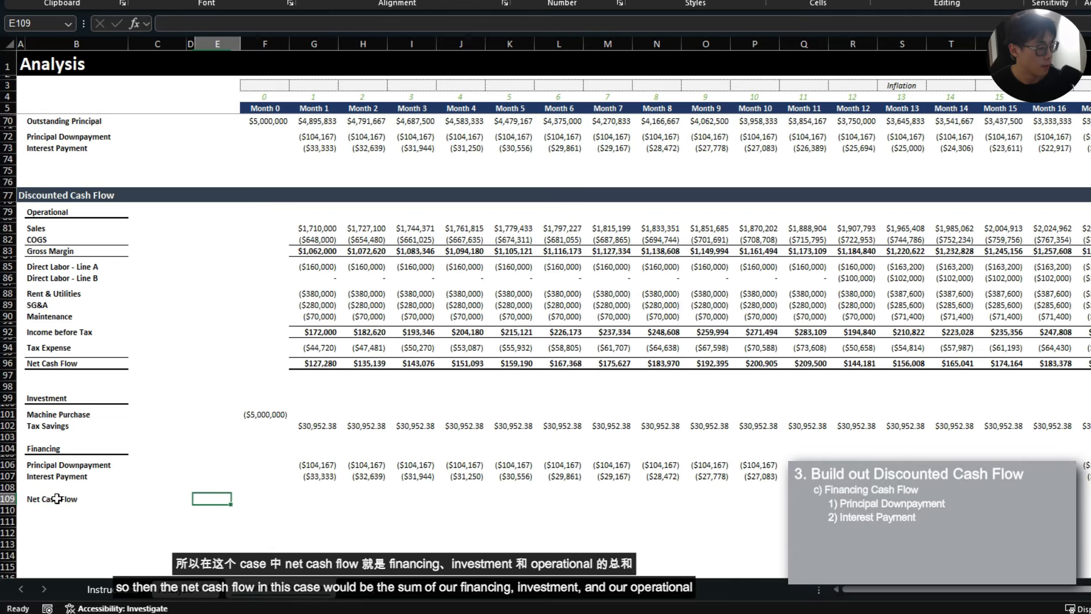
type("=sum(")
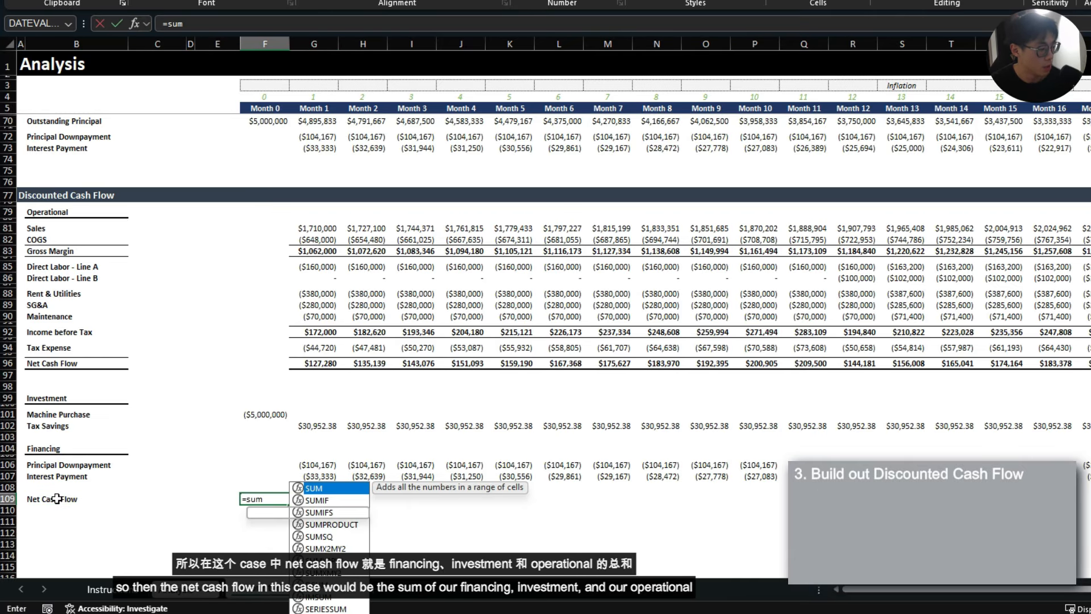
key("Up")
key("shift+Up")
key("shift+Up")
key("shift+Up")
key("shift+Up")
key("shift+Up")
key("shift+Up")
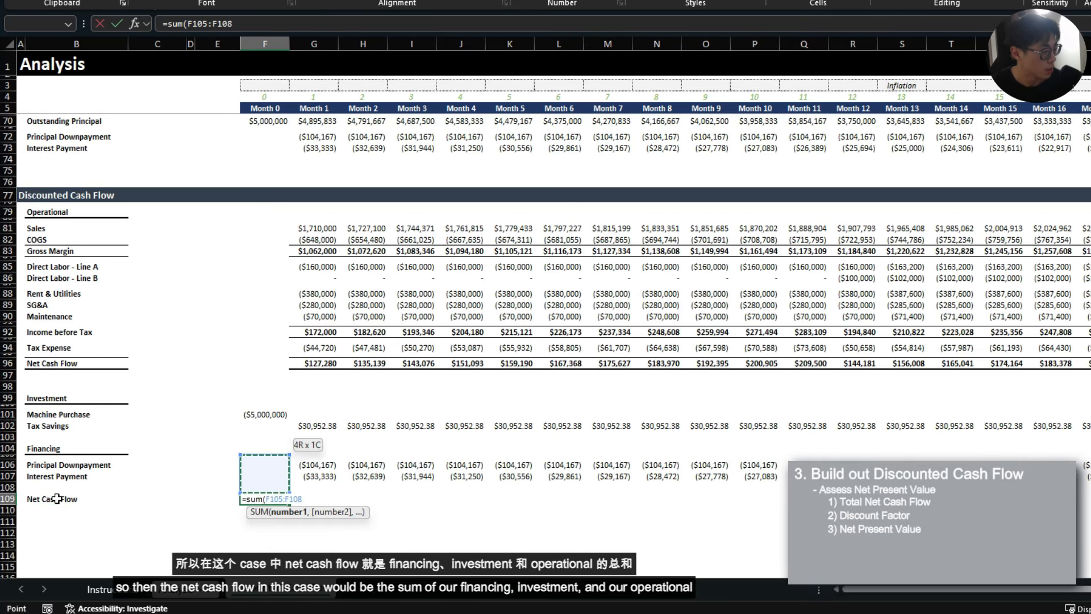
key("shift+Up")
key("shift+Up")
key("shift+Up")
key("shift+Up")
key("shift+Up")
key("shift+Up")
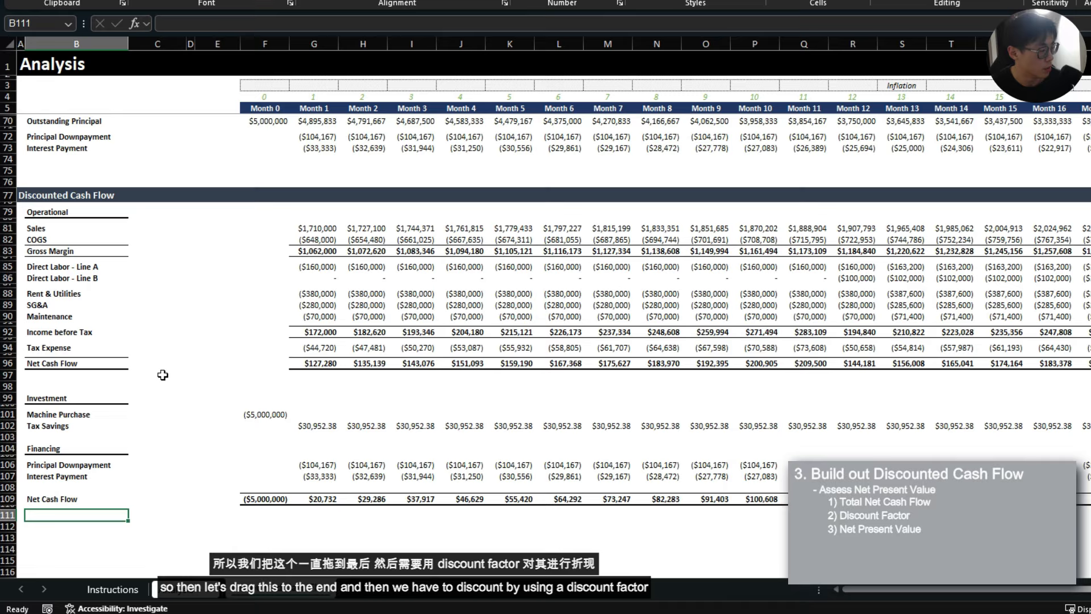
- Label B111 Discount Factor and enter =1/(1+$C$45) in F111 using the cost of equity assumption
type("Discount Factor")
key("ctrl+Return")
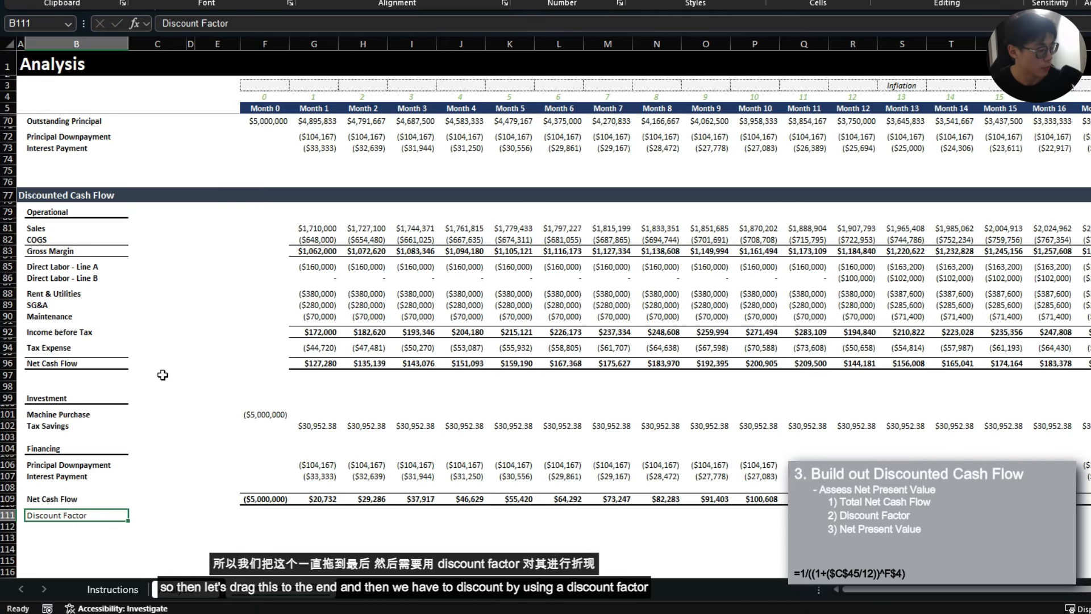
key("Right")
key("Right")
key("Right")
key("Right")
scroll(366, 403, "down", 1)
type("=")
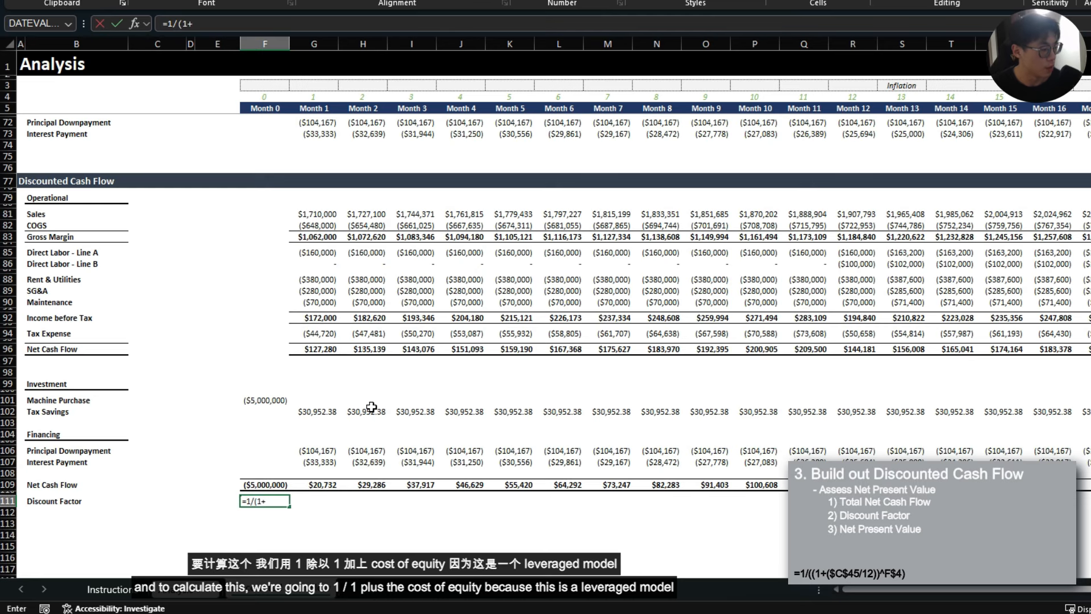
scroll(371, 407, "up", 18)
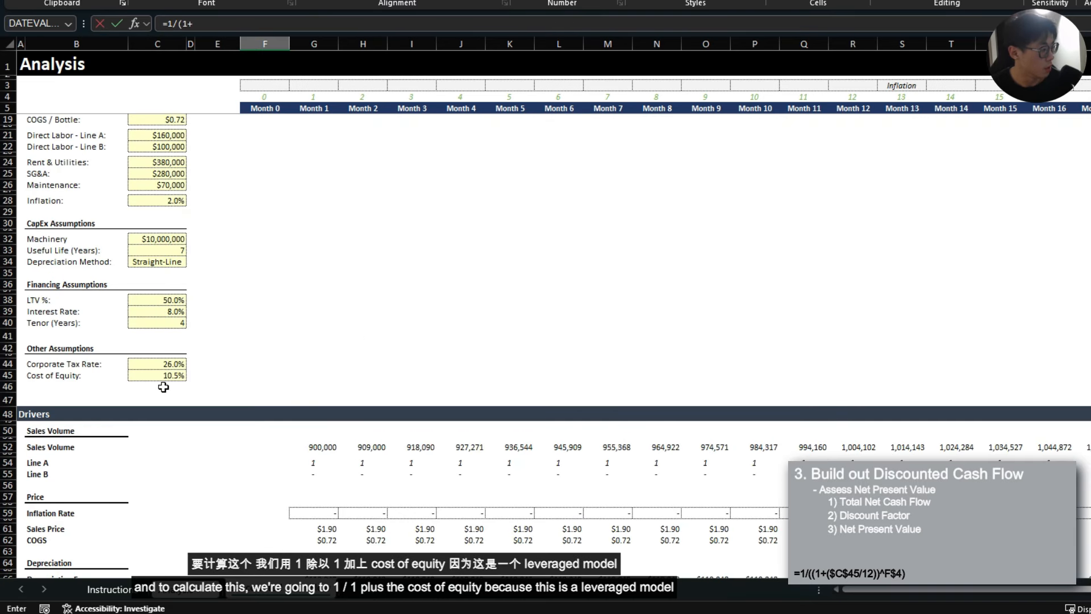
left_click(165, 375)
key("F4")
scroll(360, 380, "down", 12)
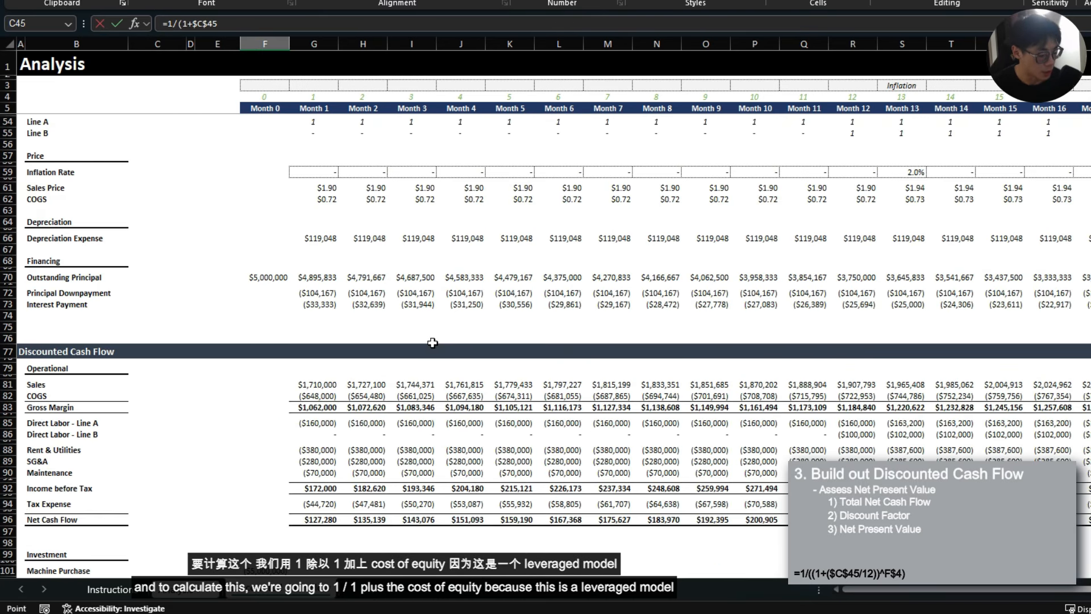
scroll(432, 343, "down", 4)
key("ctrl+Return")
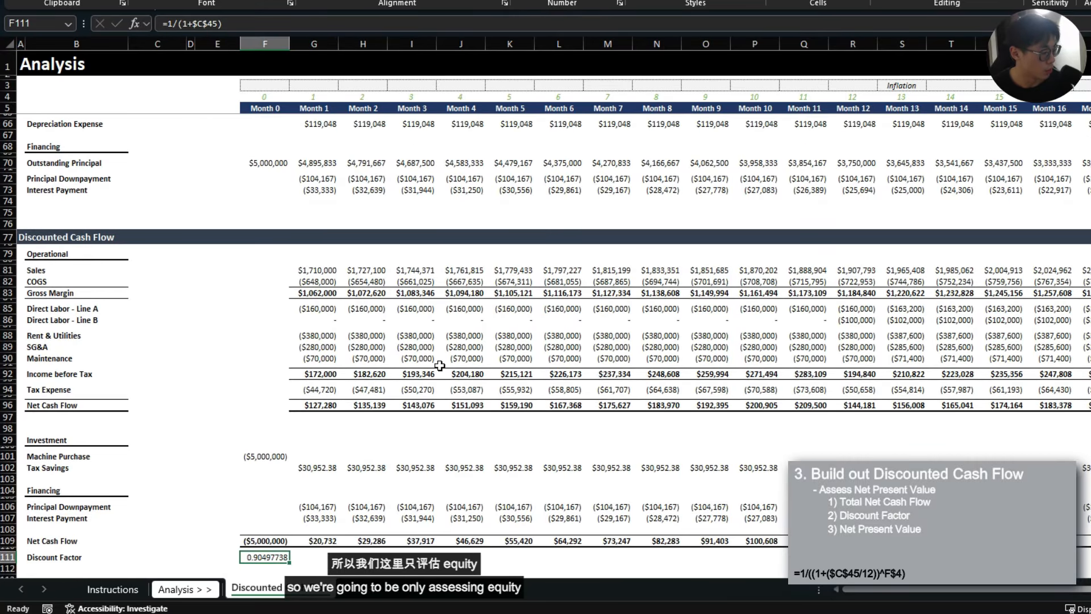
- Raise the discount factor's denominator in F111 to the period number, making the formula =1/((1+$C$45)^F$4)
key("F2")
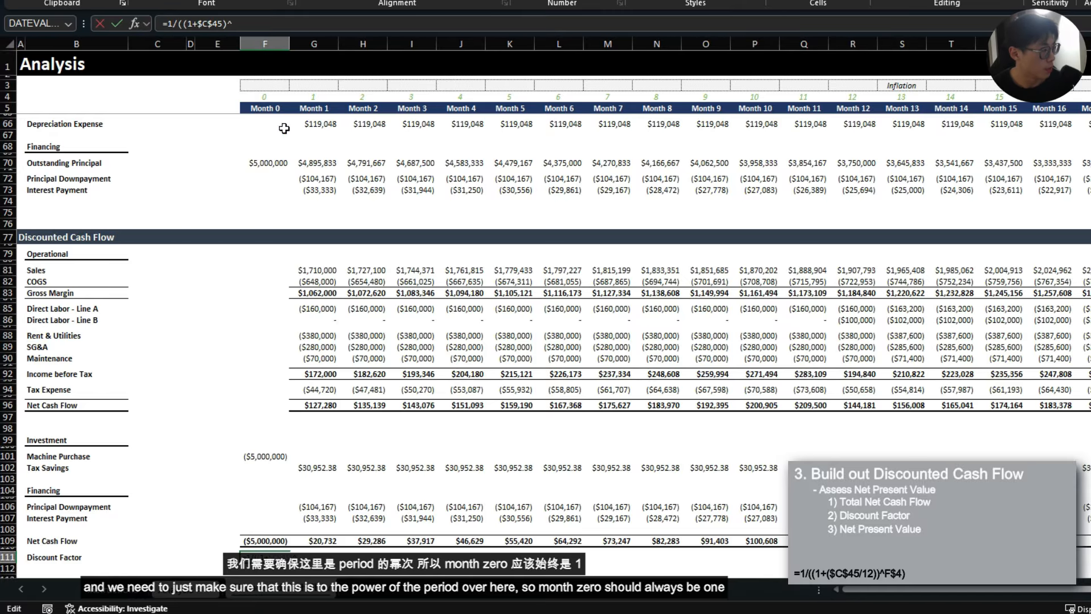
left_click(266, 94)
key("F4")
key("F4")
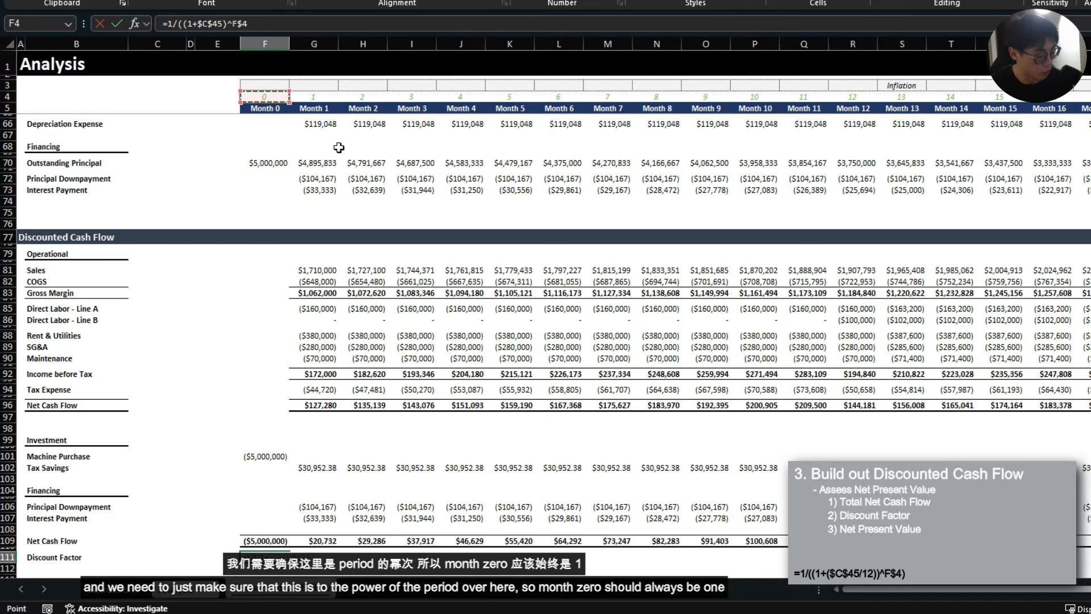
type(")")
key("ctrl+Return")
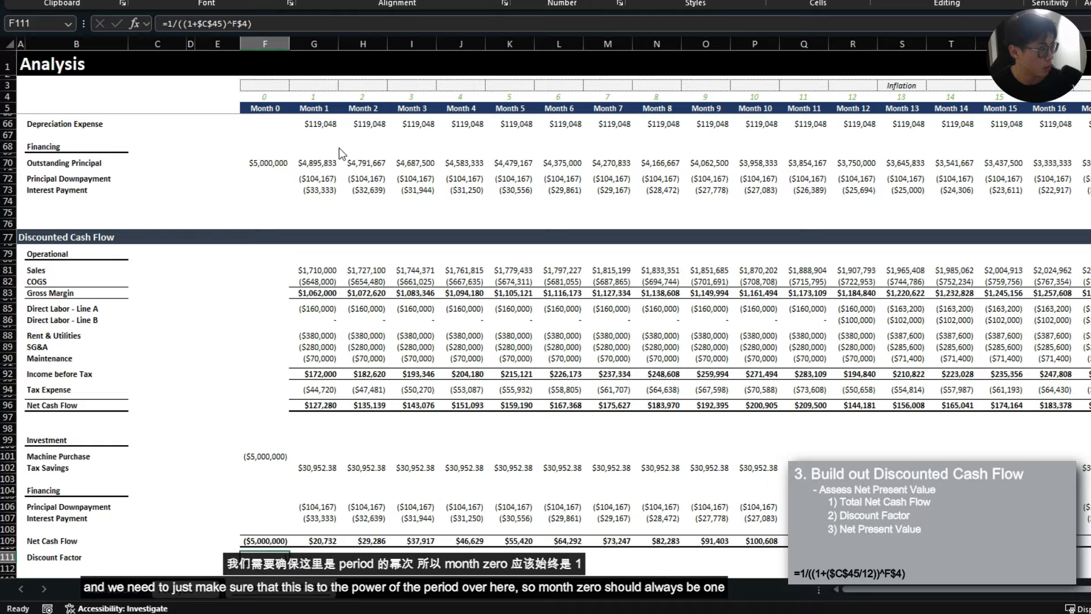
- Convert the cost of equity in the F111 discount factor to a monthly rate, making the formula =1/((1+($C$45/12))^F$4)
key("F2")
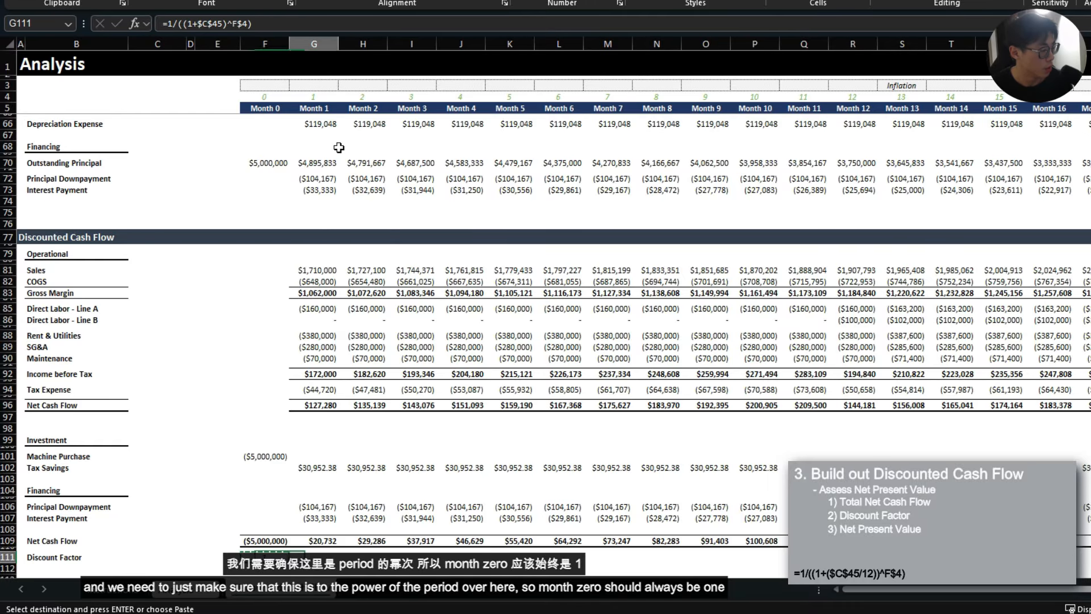
scroll(287, 218, "up", 13)
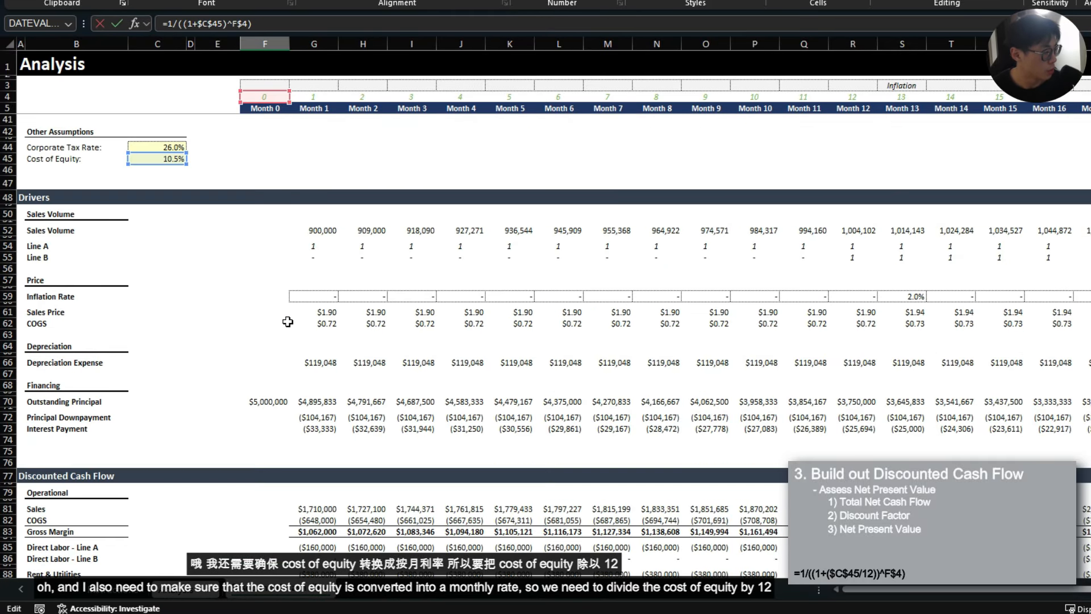
scroll(310, 436, "down", 15)
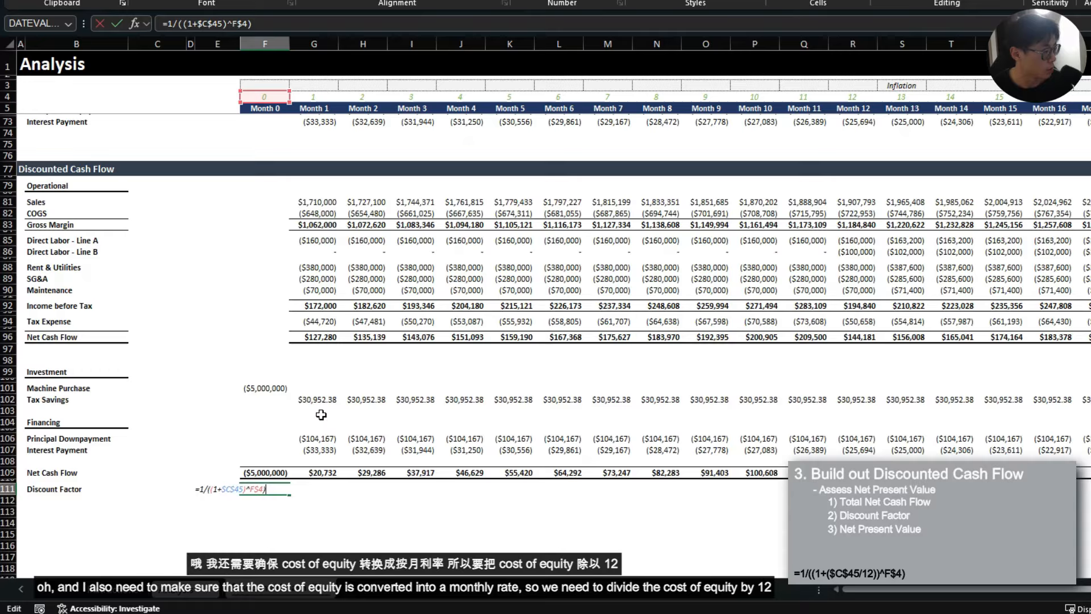
left_click(222, 489)
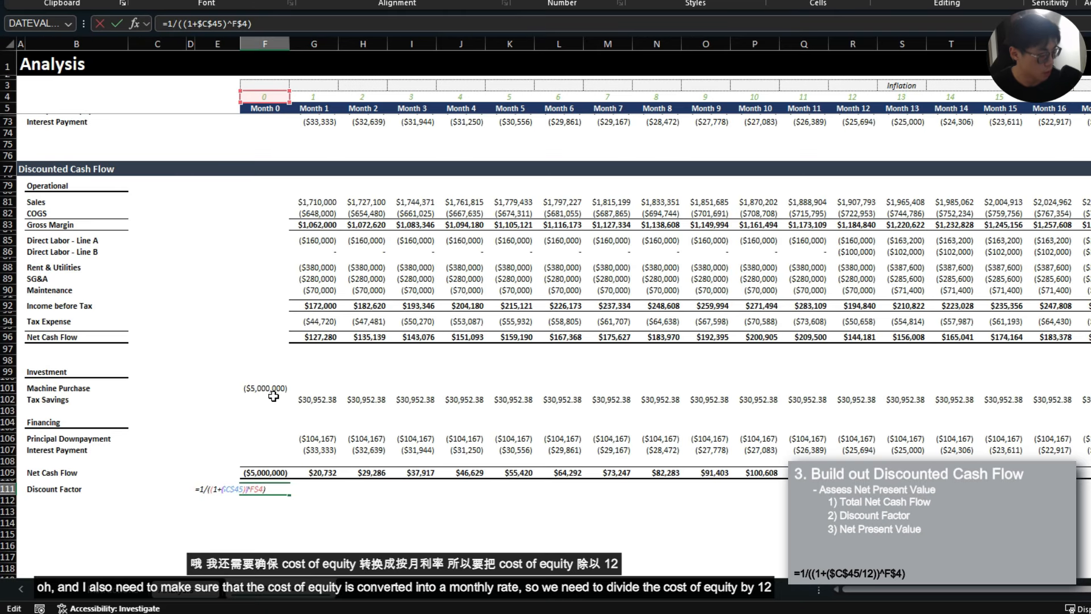
type("/")
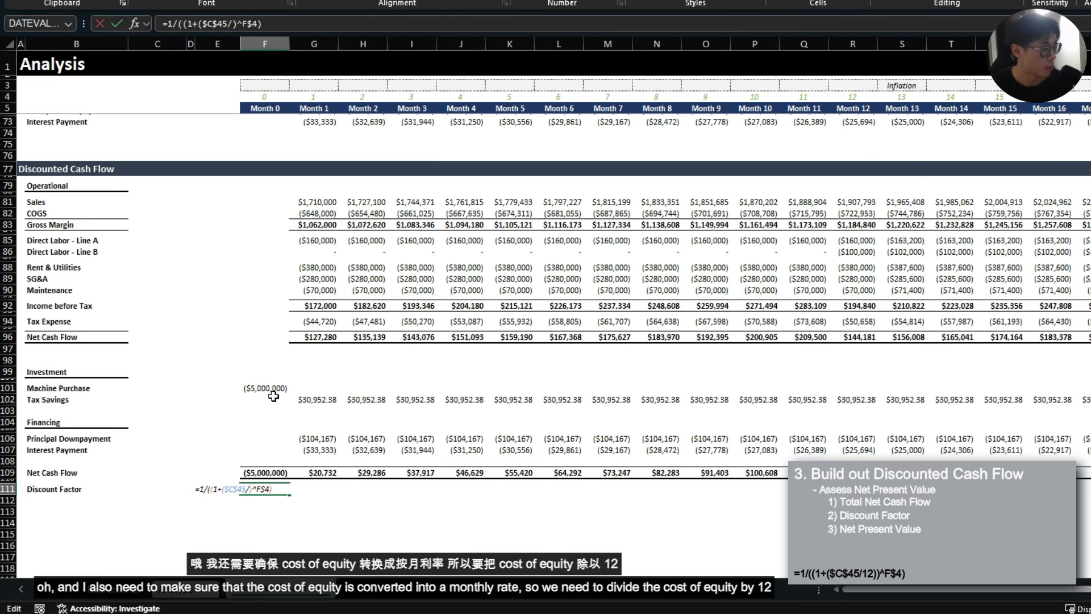
scroll(273, 396, "up", 16)
scroll(172, 328, "down", 16)
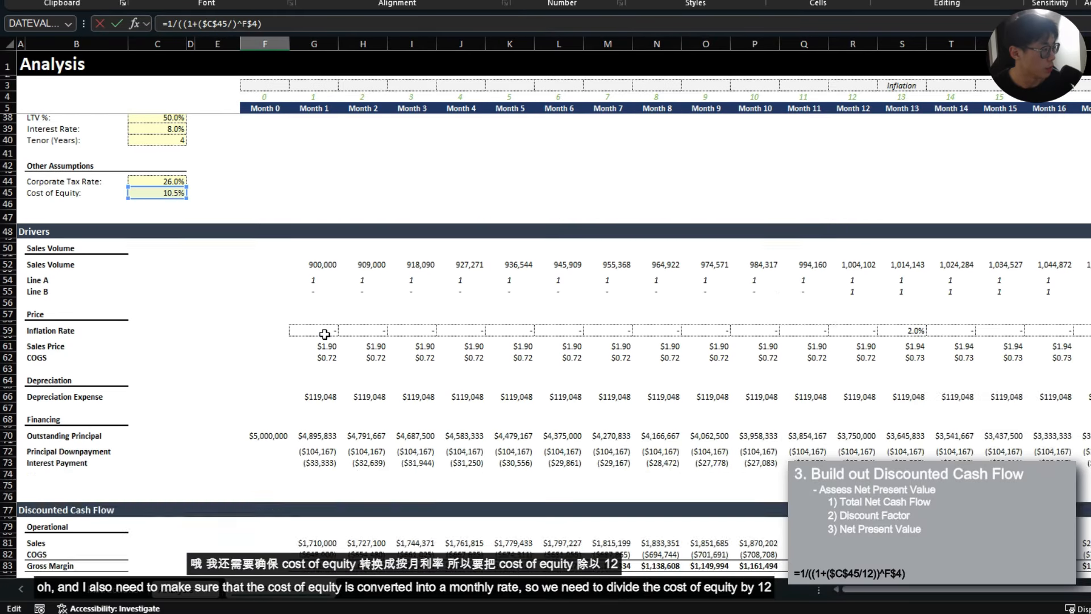
type("12)")
key("ctrl+Return")
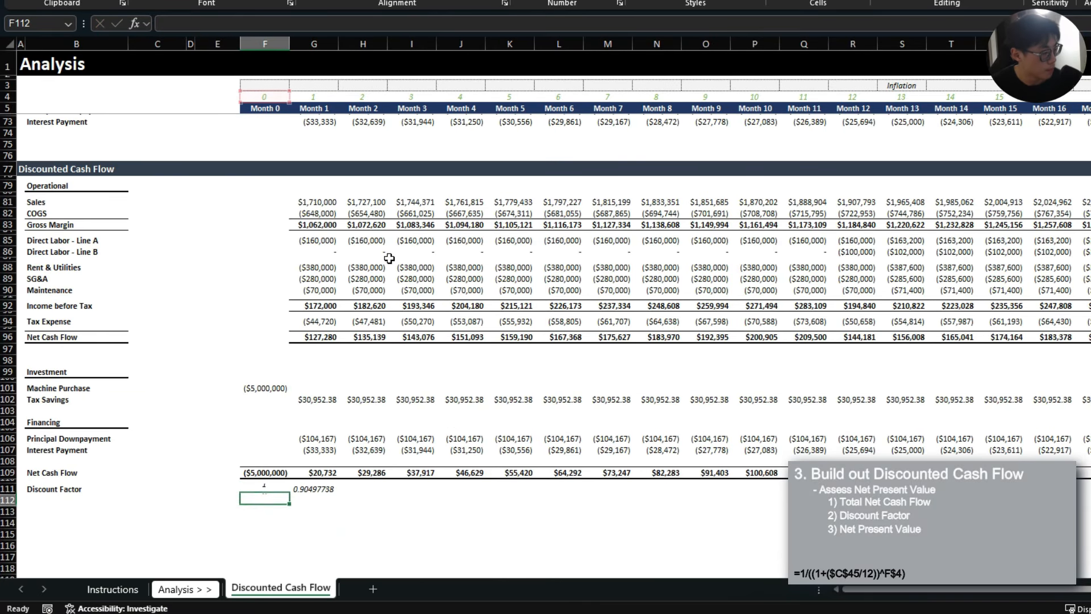
- Copy the Month 0 discount factor formula from F111 into Month 1 and across all remaining months
key("ctrl+c")
key("Right")
key("Return")
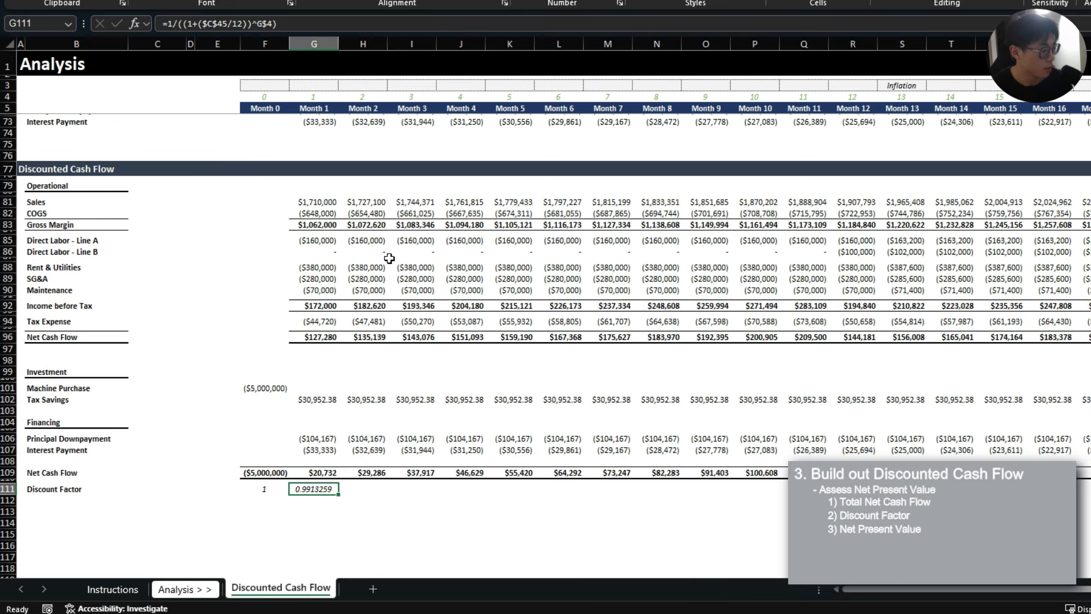
key("ctrl+c")
key("Right")
key("shift+Right")
key("shift+Right")
key("shift+Right")
key("shift+Right")
key("shift+Right")
key("shift+Right")
key("shift+Right")
key("shift+Right")
key("shift+Right")
key("shift+Right")
key("shift+Right")
key("shift+Right")
key("shift+Right")
key("shift+Right")
key("shift+Right")
key("shift+Right")
key("shift+Right")
key("shift+Right")
key("shift+Right")
key("shift+Right")
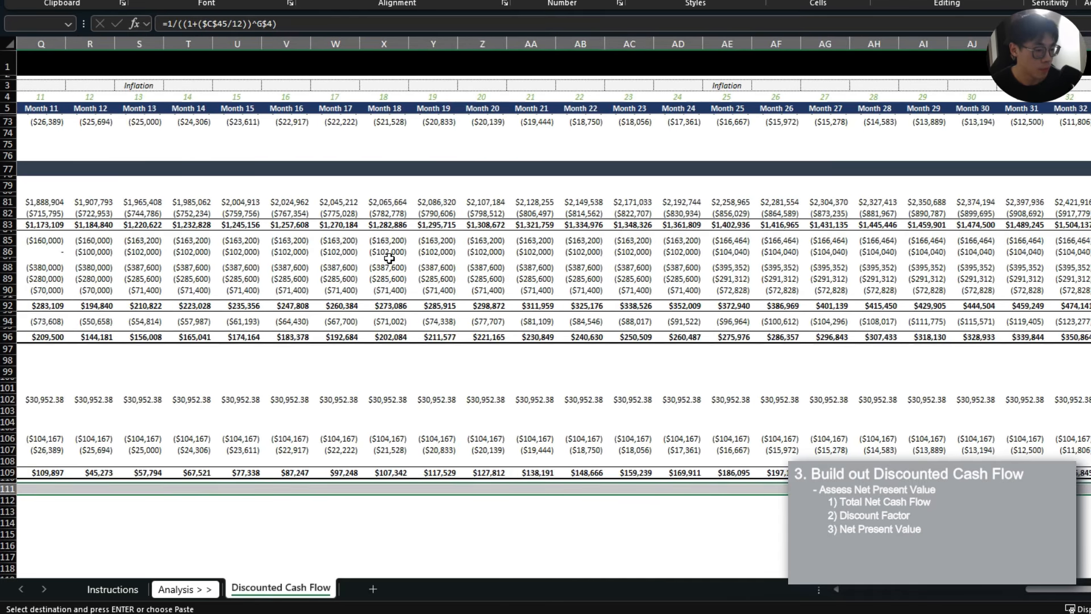
key("Return")
key("ctrl+Left")
key("ctrl+Left")
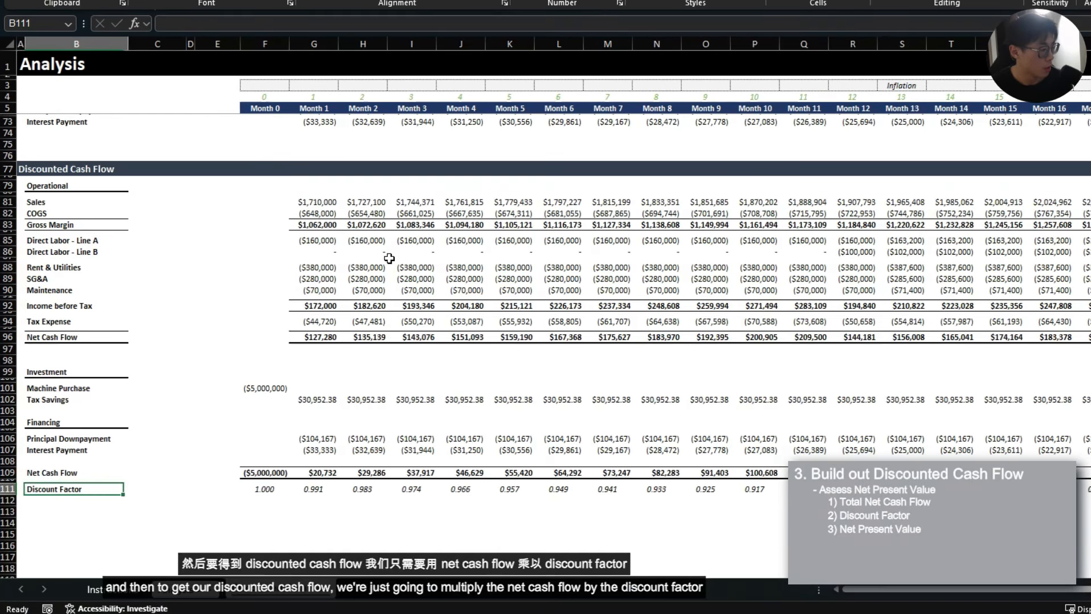
- Label B113 Discounted Cash Flow and enter =F$109*F$111 in F113, multiplying net cash flow by the discount factor
key("Down")
key("Down")
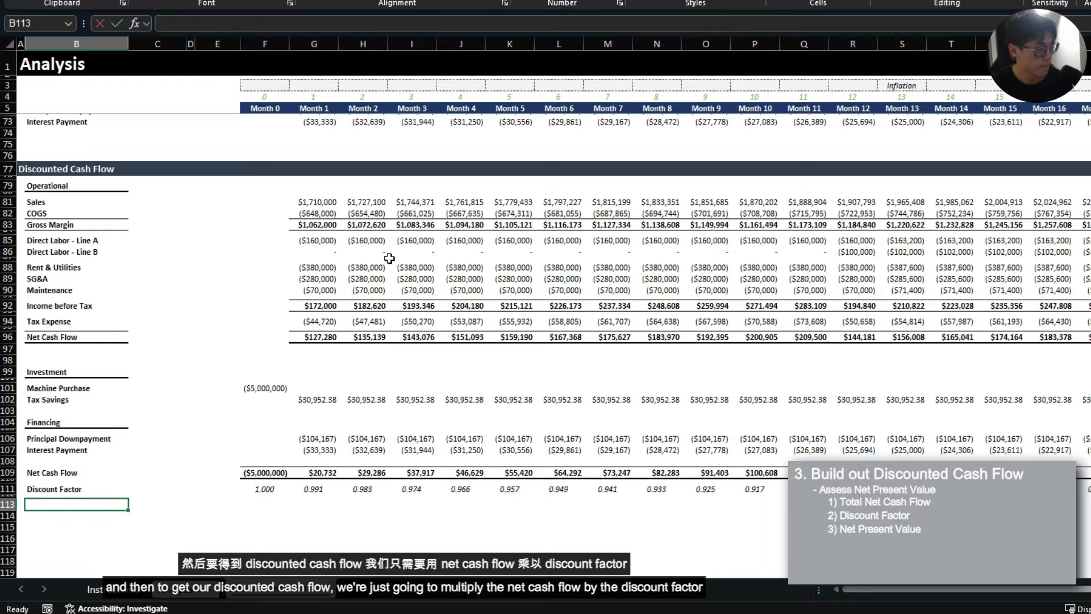
type("Discounted Cash Flo")
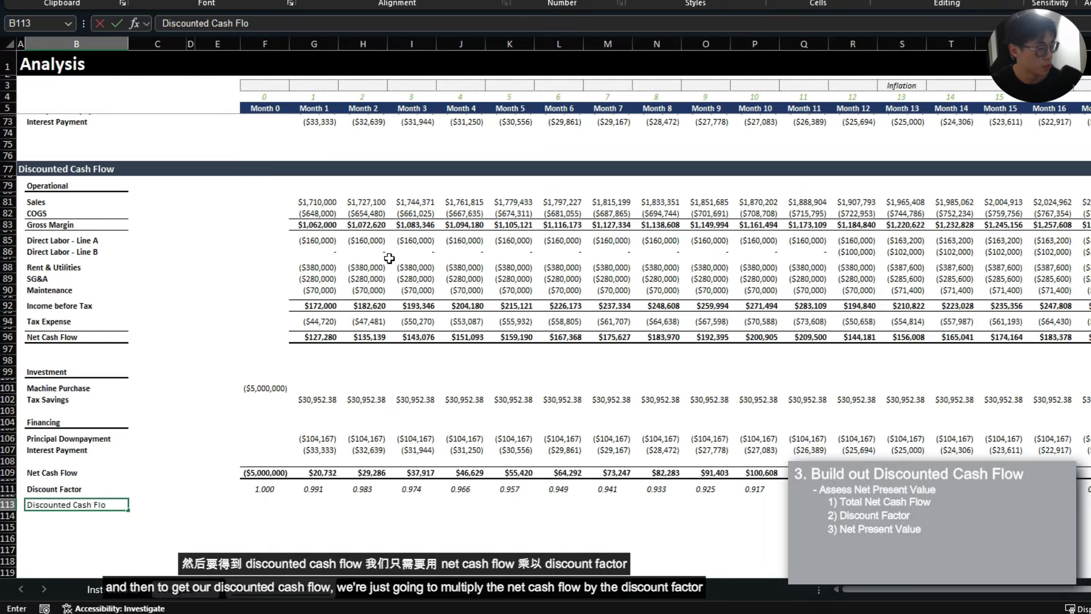
type("w")
key("Right")
key("Right")
key("Right")
key("Right")
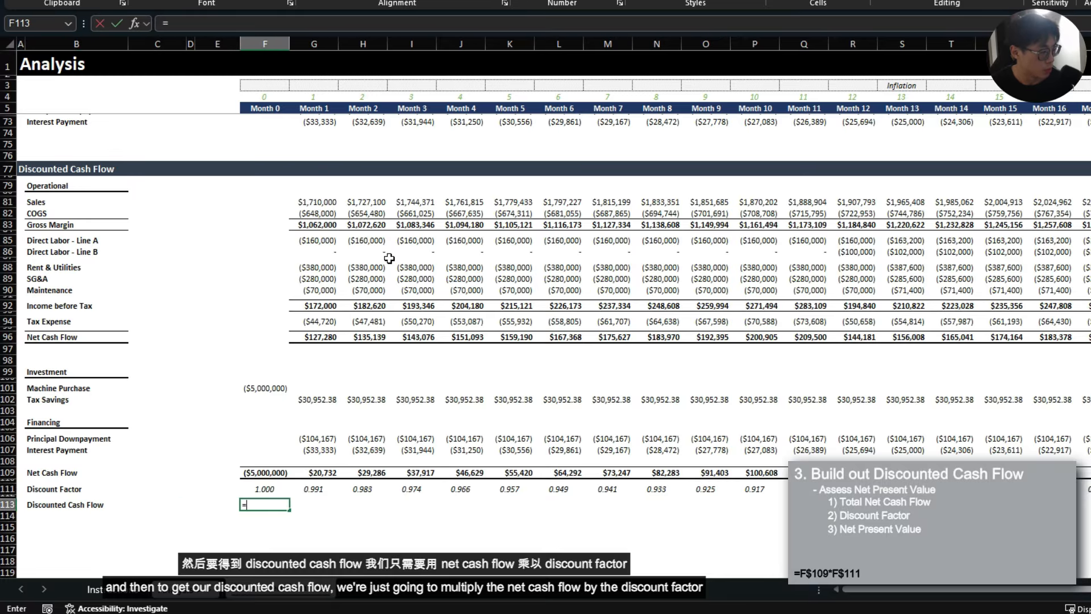
type("=")
key("Up")
key("Up")
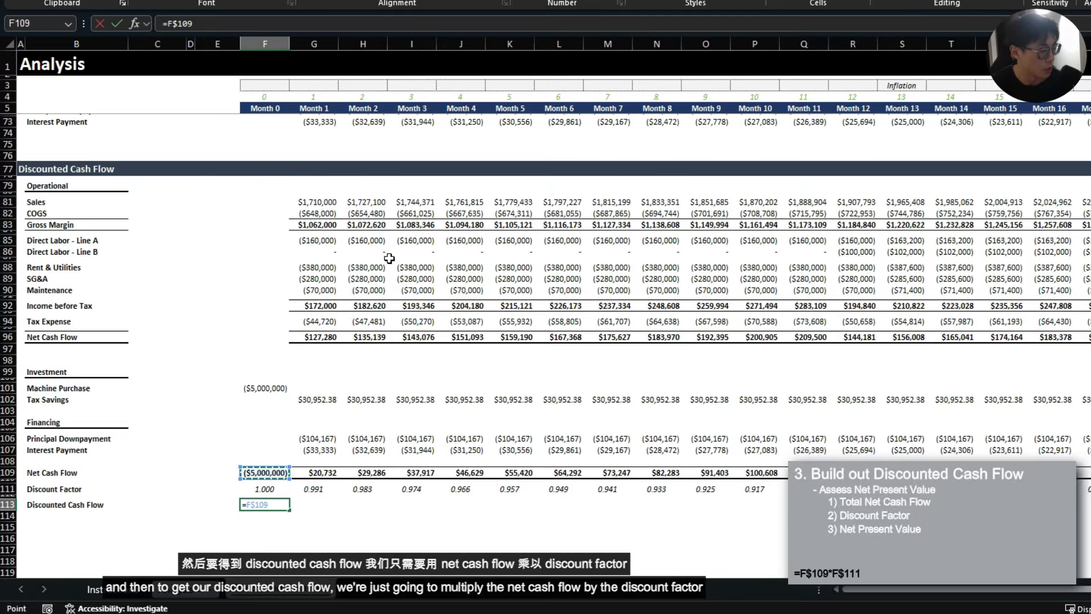
key("ctrl+Return")
- Copy the Month 0 discounted cash flow formula from F113 across all remaining months
key("ctrl+c")
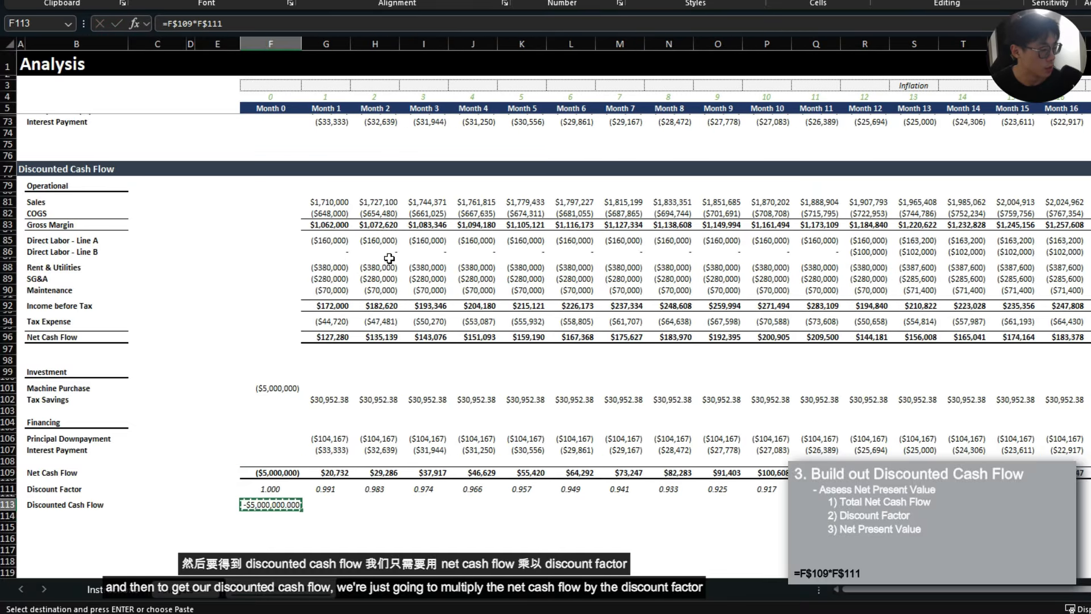
key("shift+Right")
key("shift+Right")
key("shift+Right")
key("shift+Right")
key("shift+Right")
key("shift+Right")
key("shift+Right")
key("shift+Right")
key("shift+Right")
key("shift+Right")
key("shift+Right")
key("shift+Right")
key("shift+Right")
key("shift+Right")
key("shift+Right")
key("shift+Right")
key("shift+Right")
key("shift+Right")
key("shift+Right")
key("shift+Right")
key("Return")
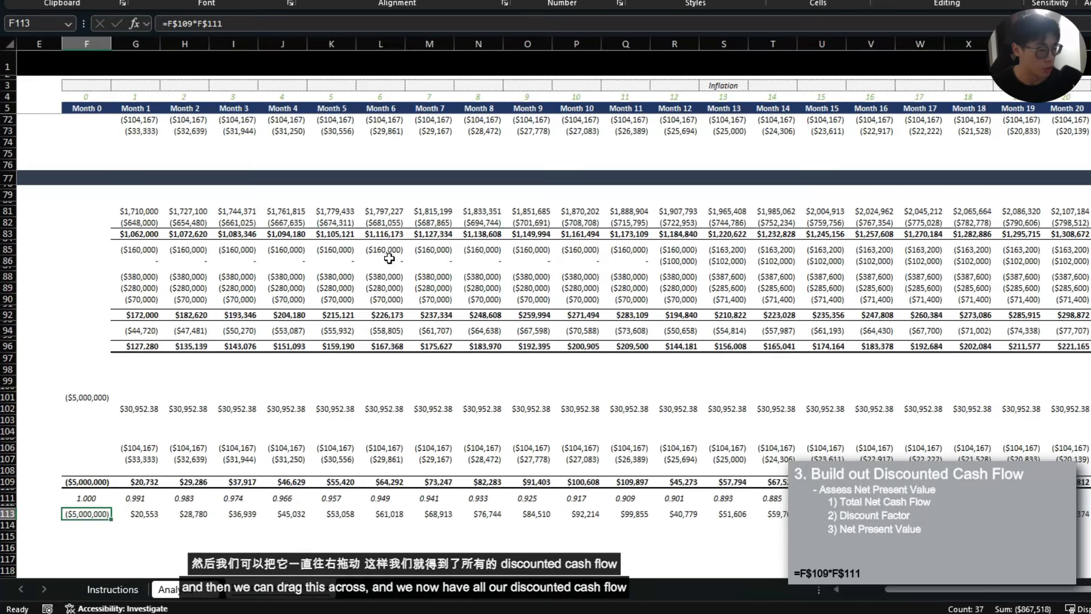
key("Return")
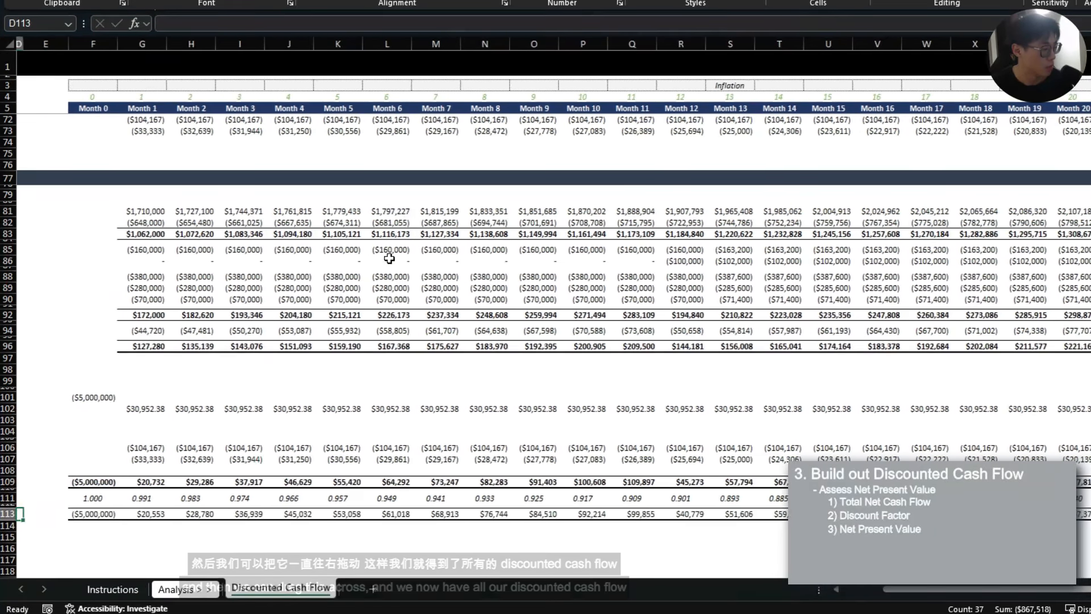
- Label B115 NPV: and enter =SUM($C$113:$AQ$113) in C115 to total the discounted cash flows
key("Down")
type("NPV:")
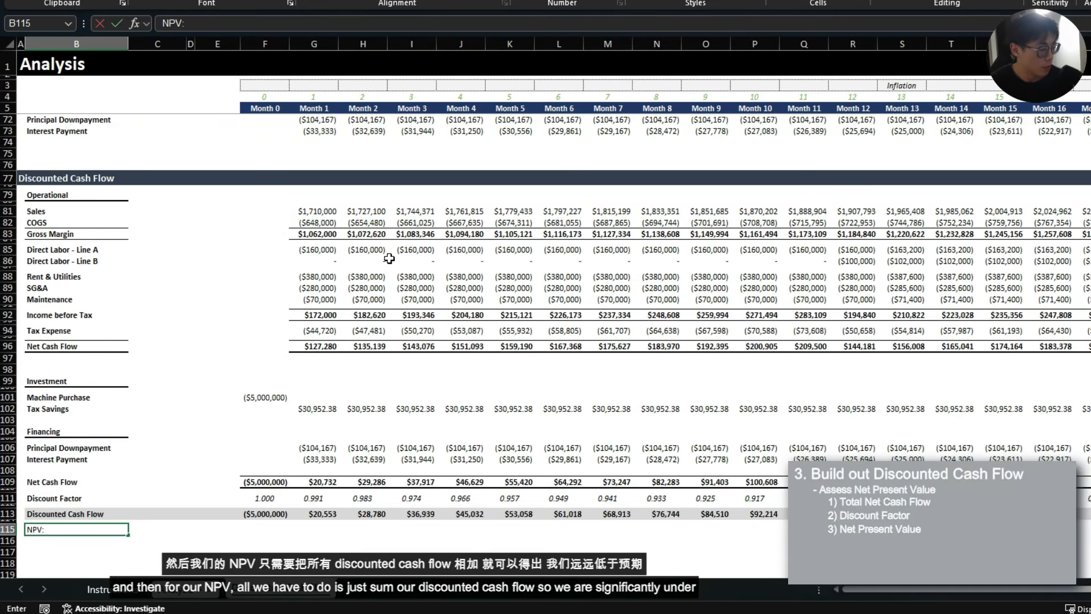
key("Tab")
type("=sum(")
key("Up")
key("Up")
key("ctrl+shift+Right")
key("ctrl+shift+Right")
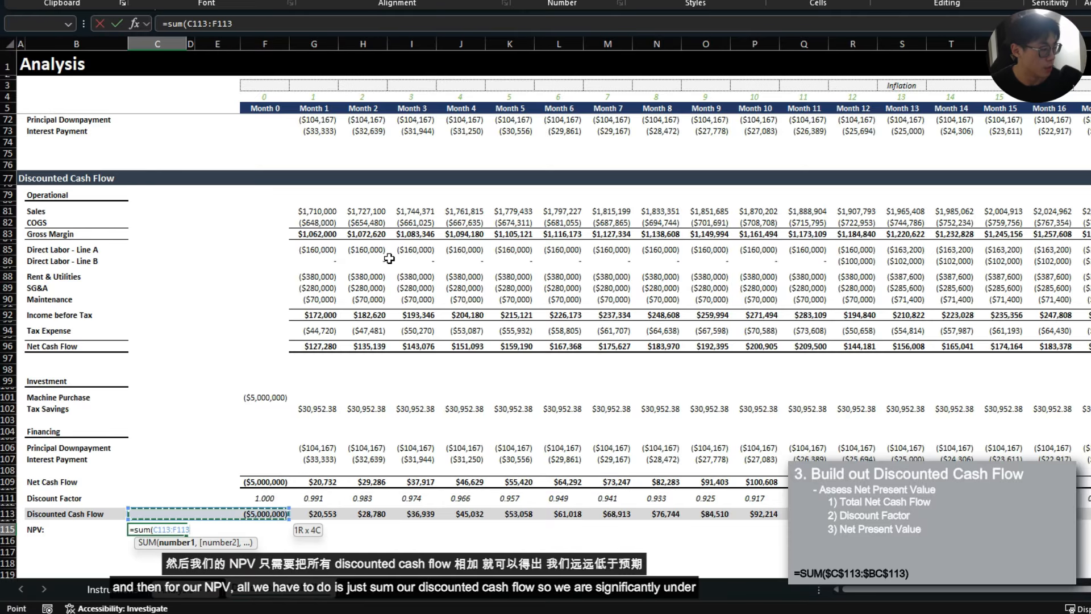
key("F4")
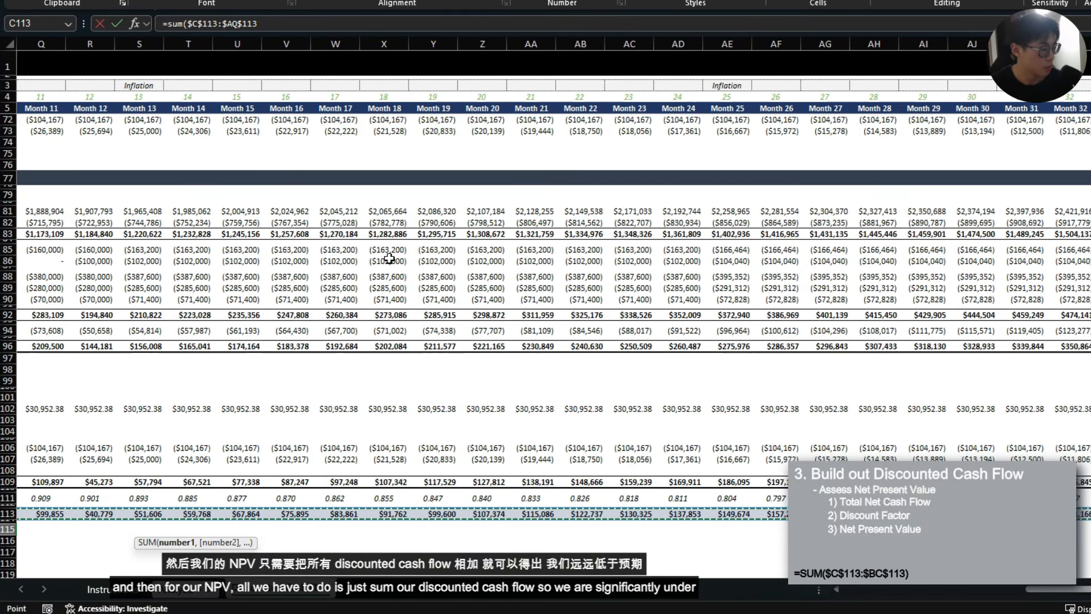
key("Return")
key("Up")
- Label B116 IRR: and enter =IRR($F$109:$AP$109) in C116 using the monthly net cash flows
scroll(170, 531, "down", 3)
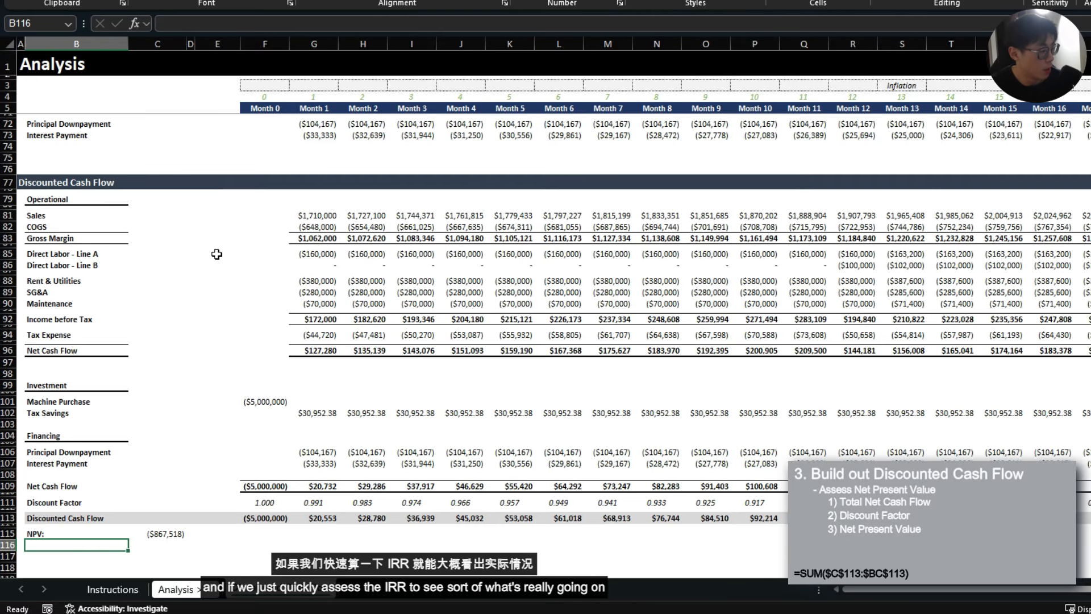
type("IRR:")
key("Return")
key("Up")
key("Right")
type("=")
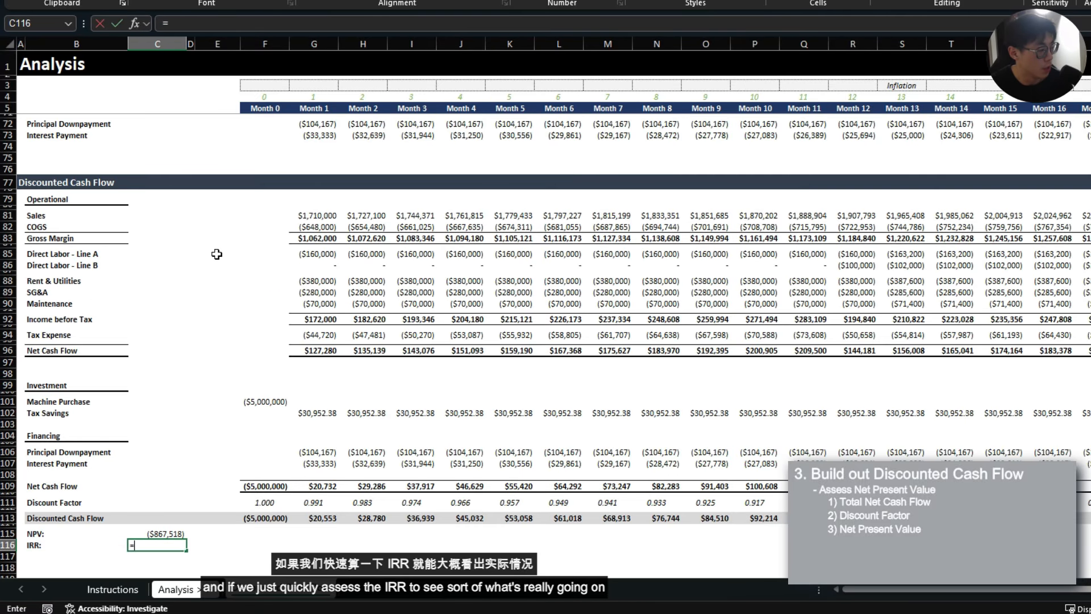
type("IRR(")
key("Up")
key("Up")
key("Right")
key("Up")
key("Right")
key("Right")
key("Up")
key("Up")
key("Up")
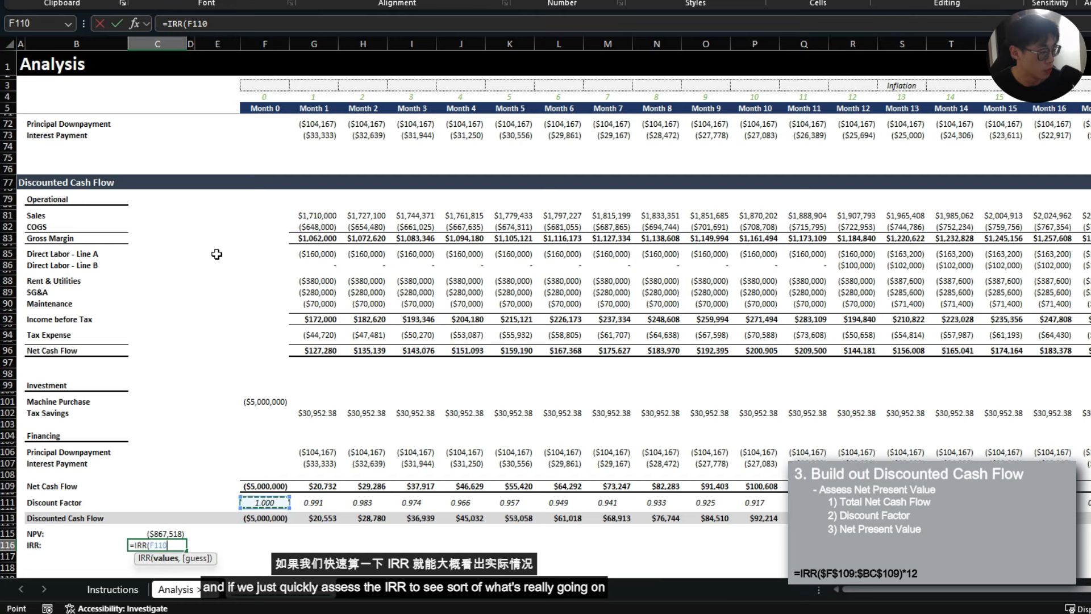
key("Up")
key("ctrl+shift+Right")
key("F4")
key("Return")
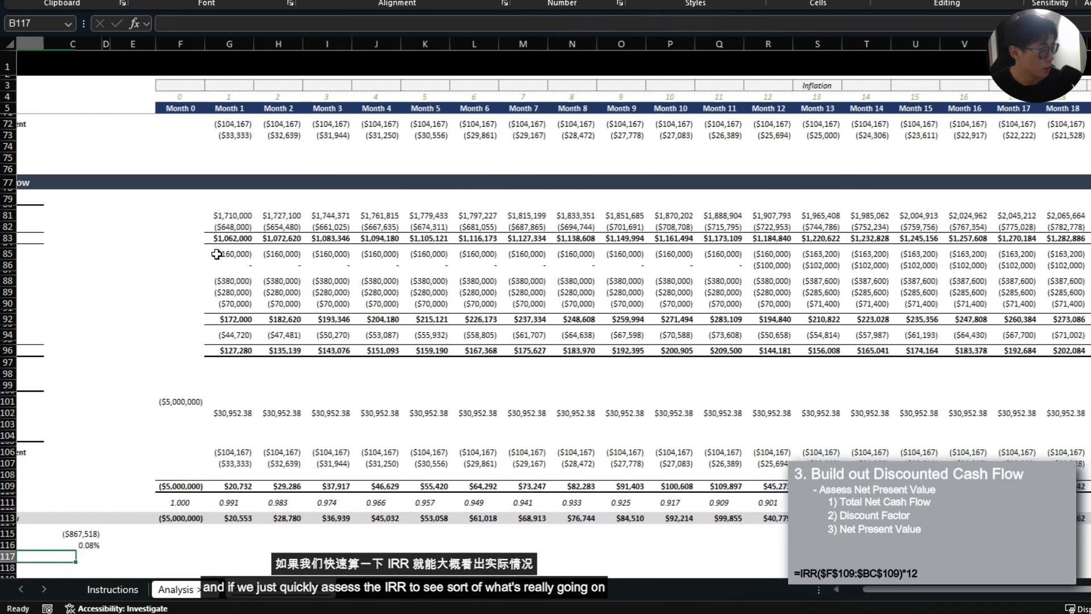
- Convert the IRR in C116 to an annual rate, making the formula =IRR($F$109:$AP$109)*12
key("Up")
key("F2")
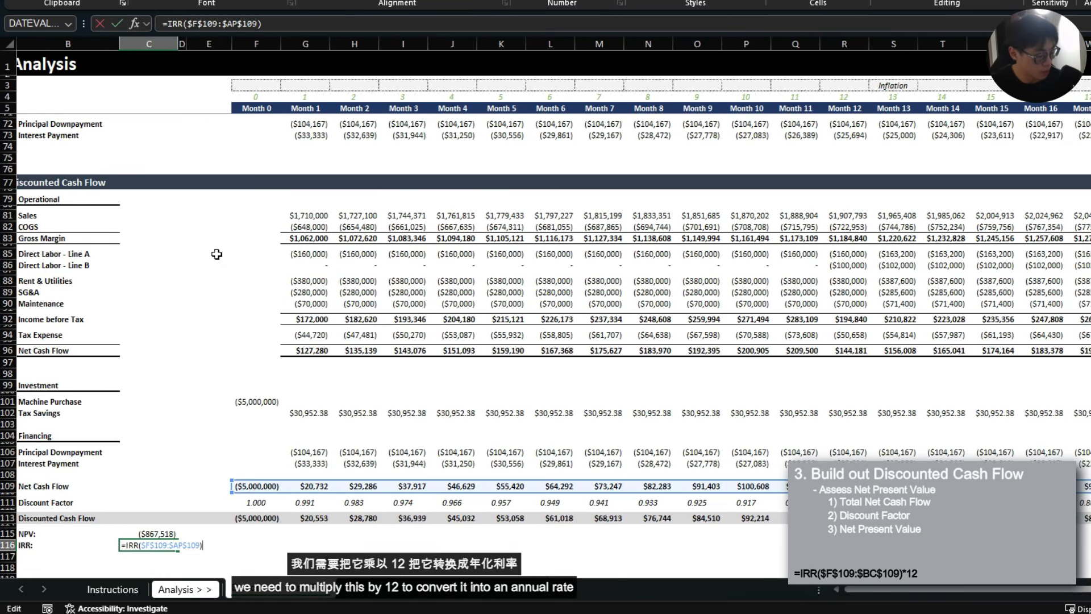
key("ctrl+Return")
scroll(203, 243, "down", 4)
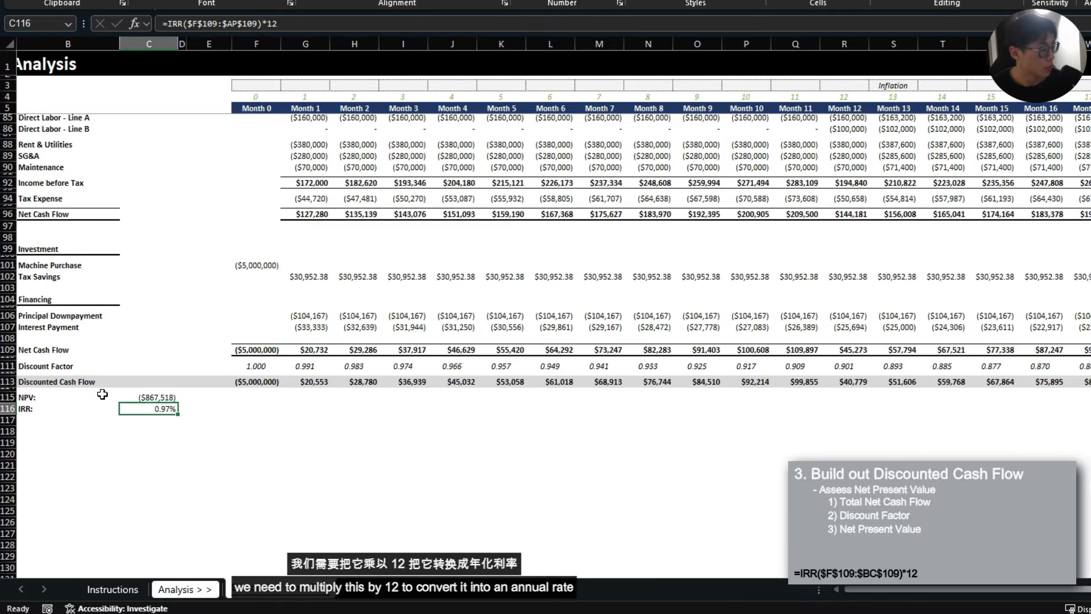
key("Left")
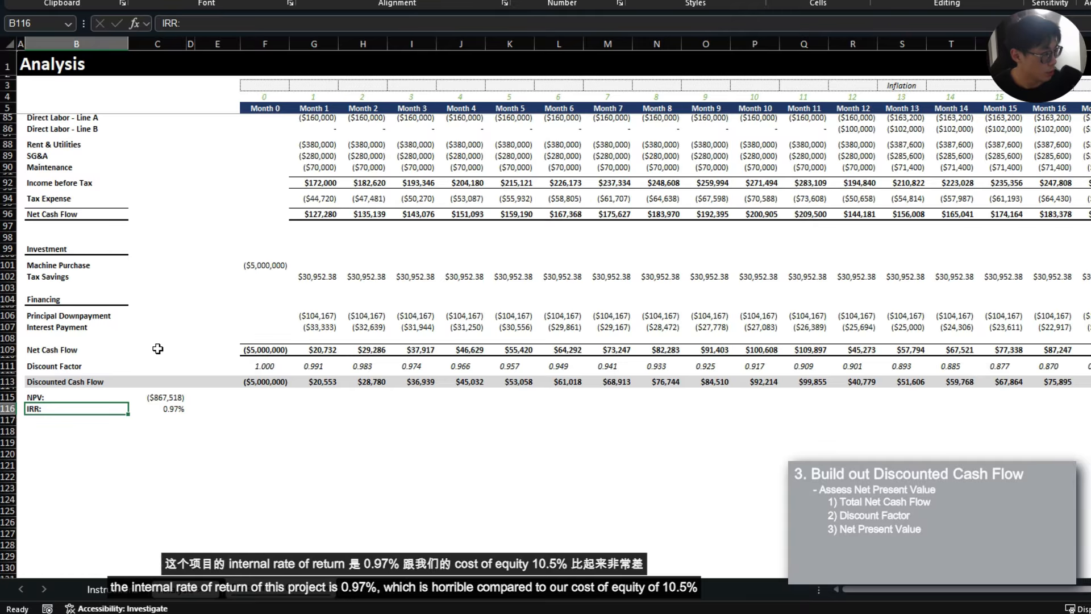
- Compare the project's IRR in C116 with the cost of equity assumption in C45
left_click(168, 409)
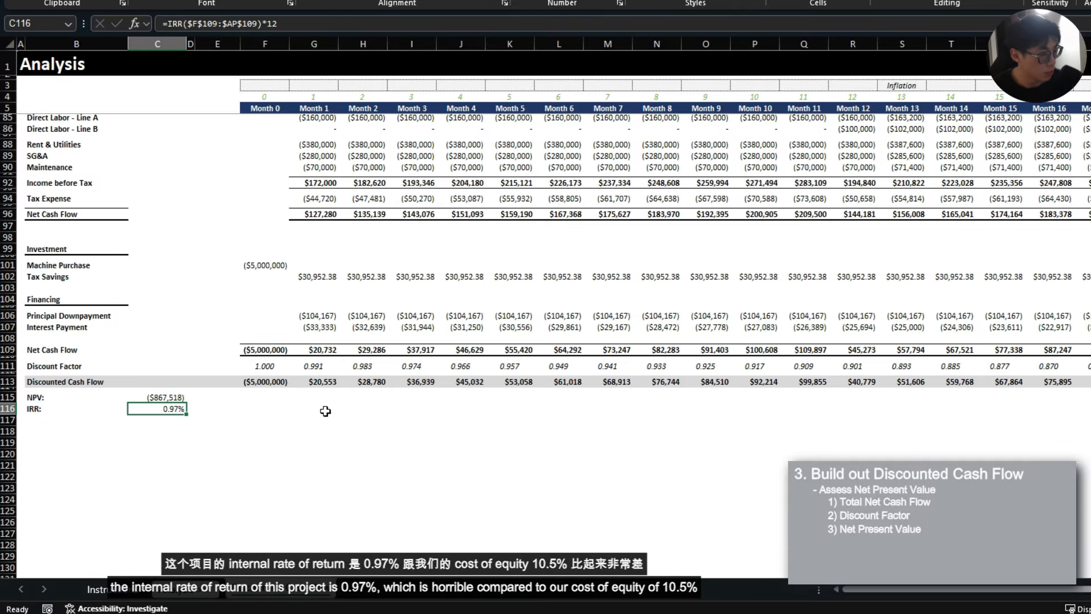
key("Up")
scroll(171, 394, "up", 20)
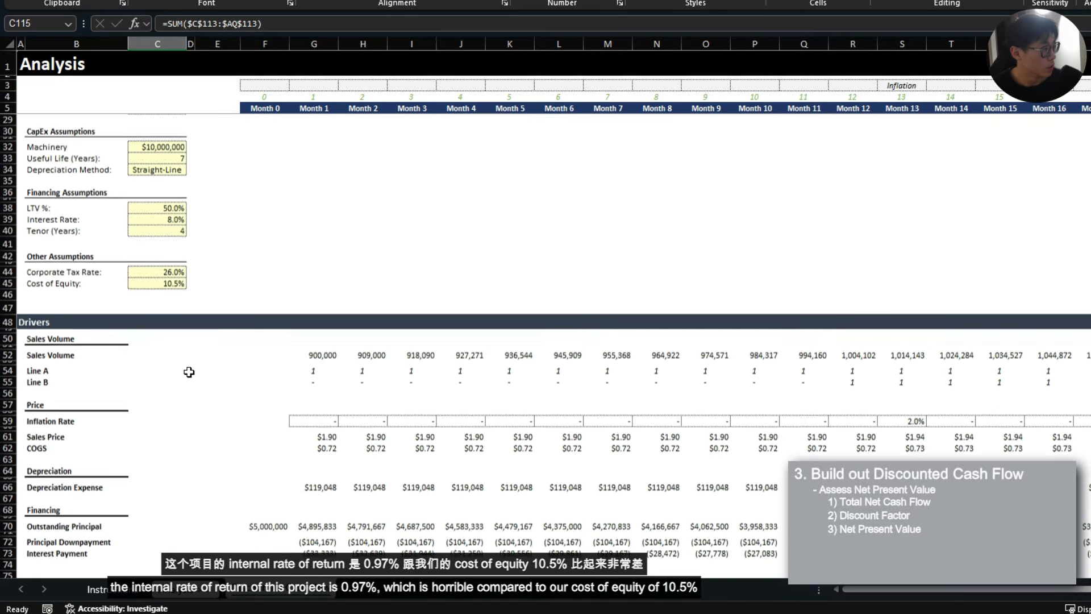
left_click(164, 410)
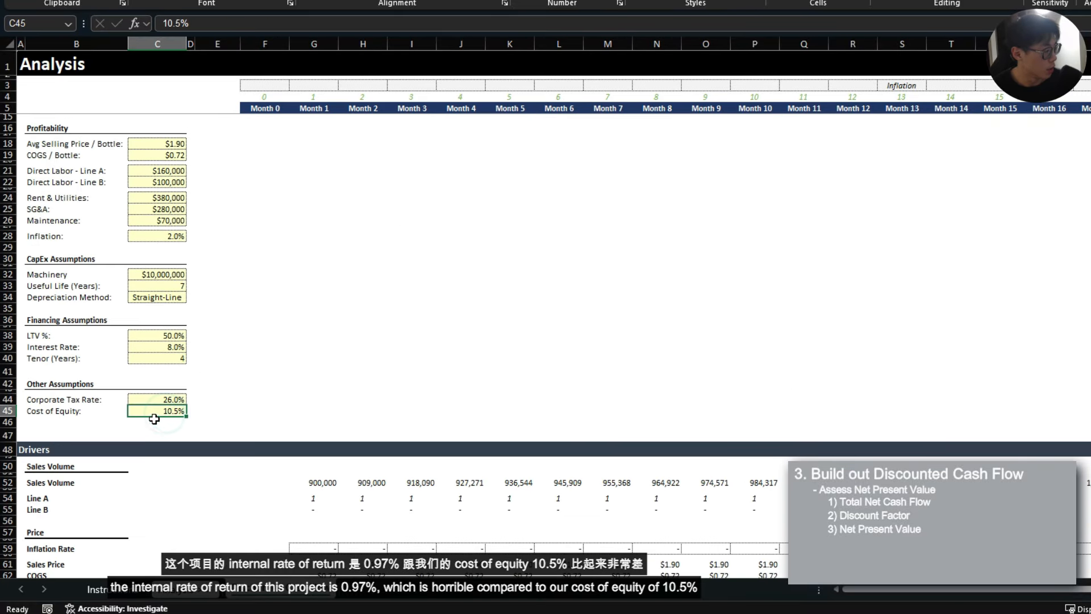
scroll(239, 442, "down", 20)
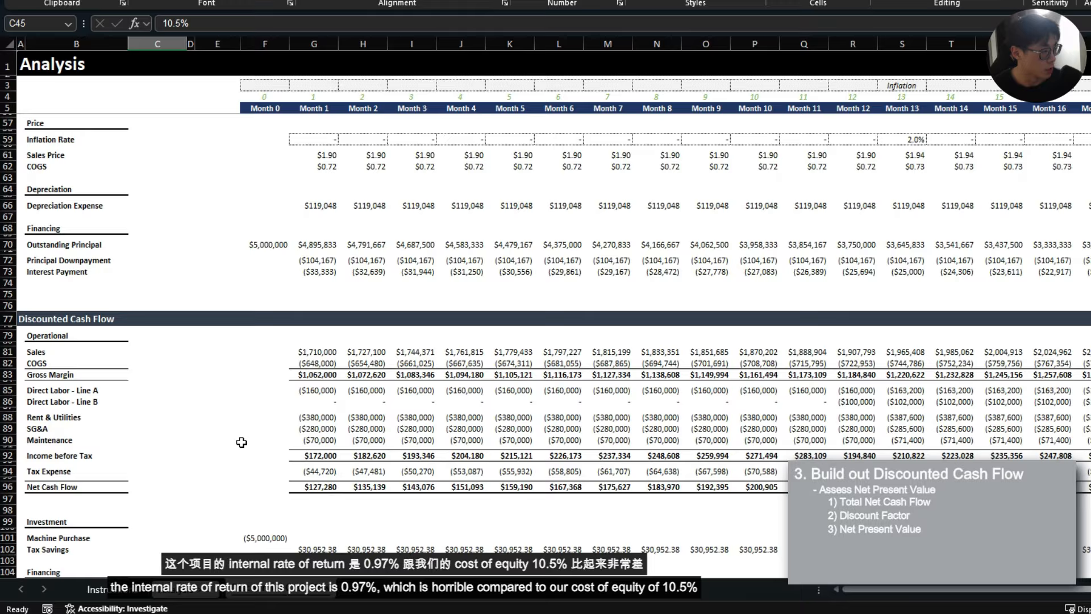
- Examine the monthly cash flow columns through to the end of the projection and return to the row labels
left_click(736, 276)
left_click(1004, 326)
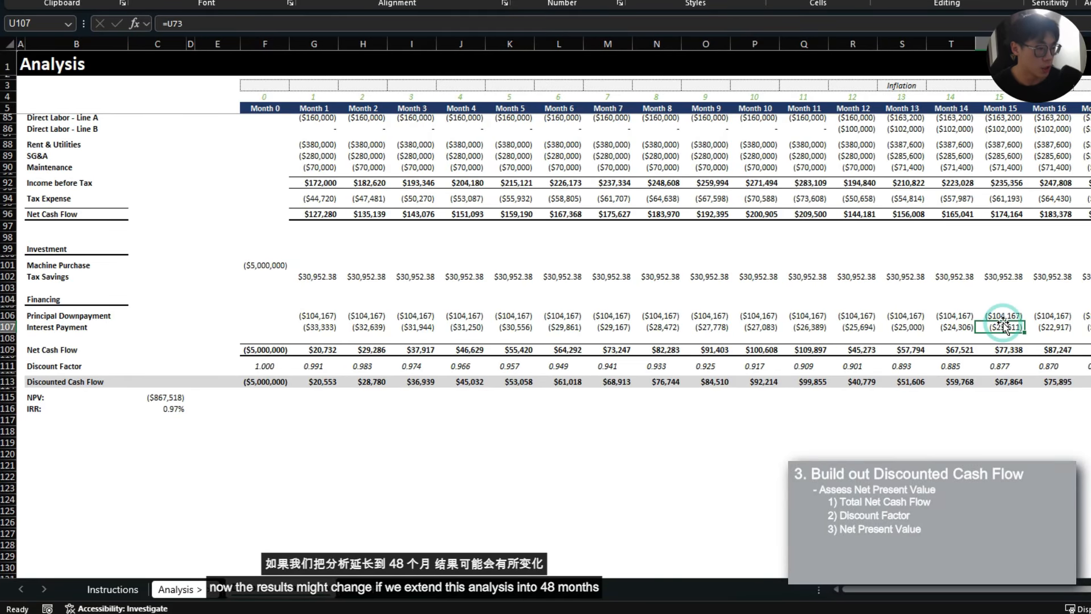
key("Right")
key("Right")
key("Right")
key("Right")
key("Right")
key("Right")
key("Right")
key("Right")
key("Right")
key("Right")
key("Right")
key("Right")
key("Right")
key("Right")
key("Right")
key("Right")
key("Right")
key("Right")
key("Right")
key("Right")
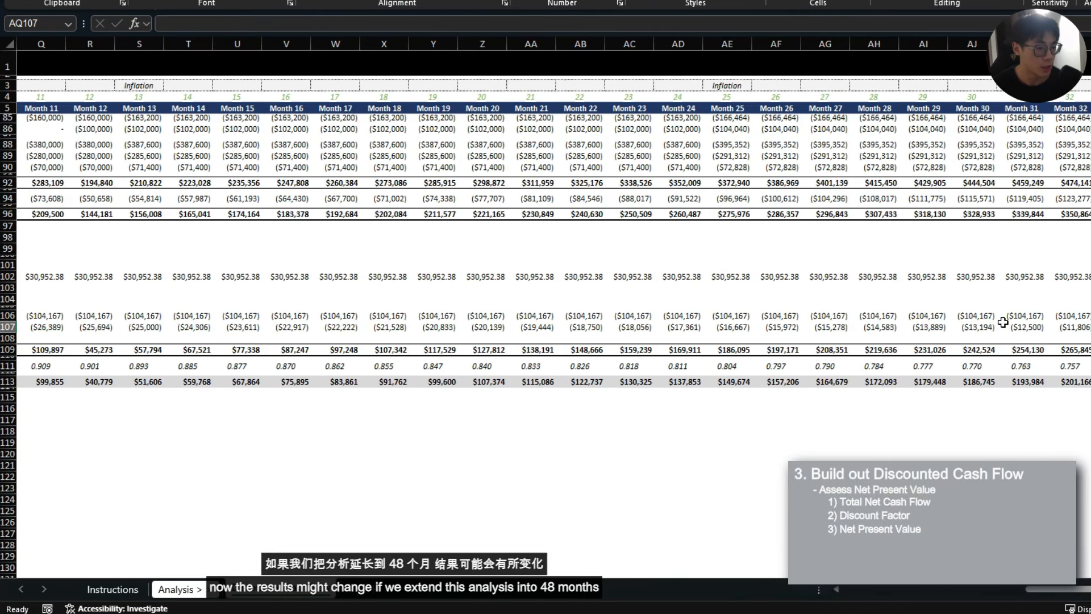
key("Left")
key("Left")
key("Left")
key("Left")
key("Left")
key("Left")
key("Left")
key("Left")
key("Left")
key("Left")
key("Left")
key("Left")
key("Left")
key("Left")
key("Left")
key("Left")
key("Left")
key("Left")
key("Left")
key("Left")
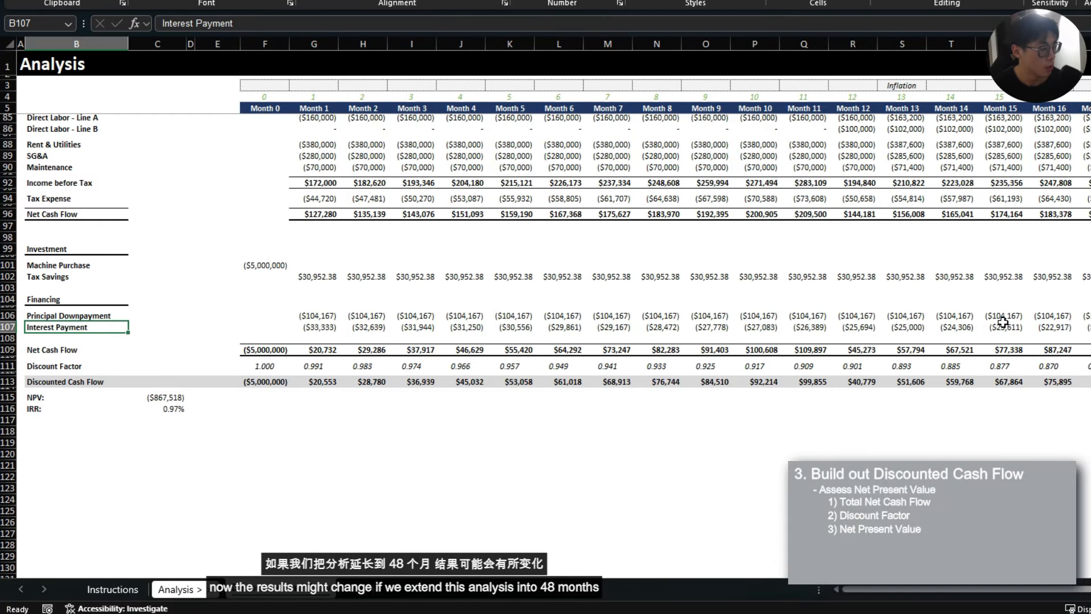
- Check the required analysis period on the Instructions sheet and review the NPV and IRR on the Discounted Cash Flow sheet
key("ctrl+Page_Up")
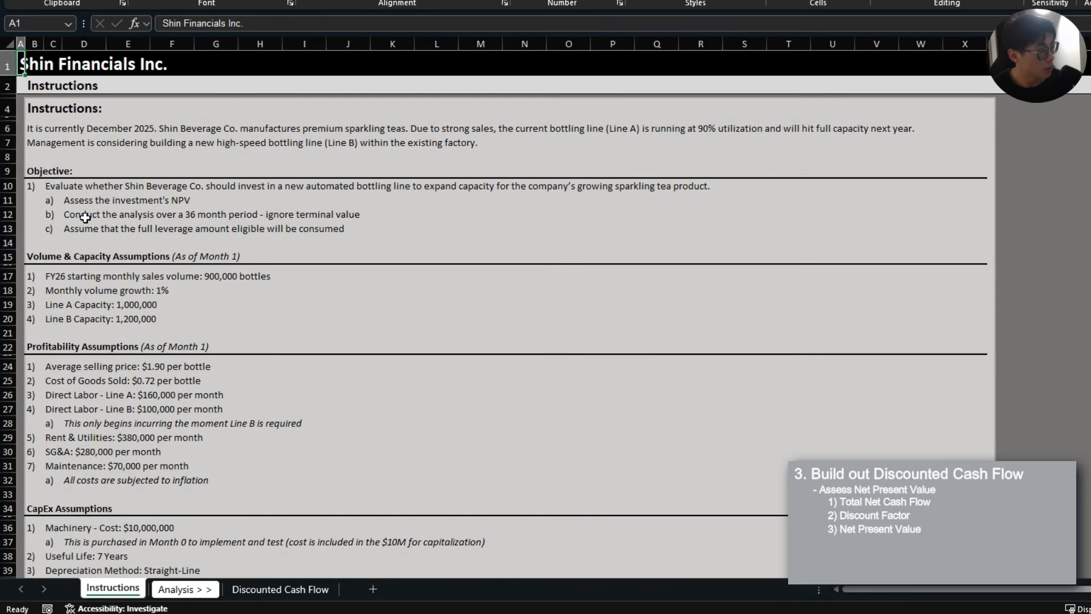
left_click(74, 217)
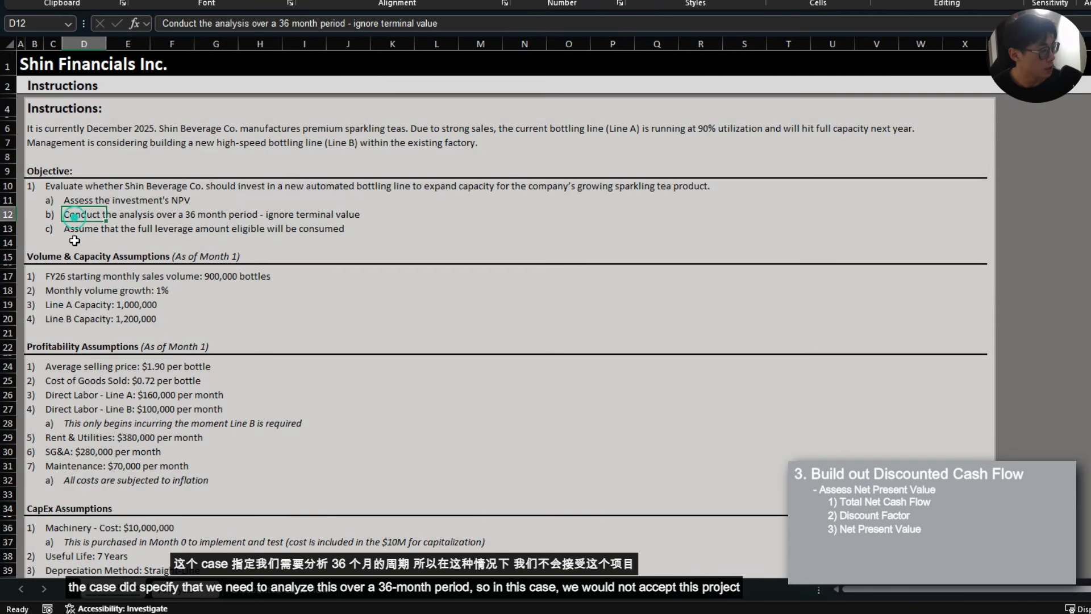
left_click(291, 594)
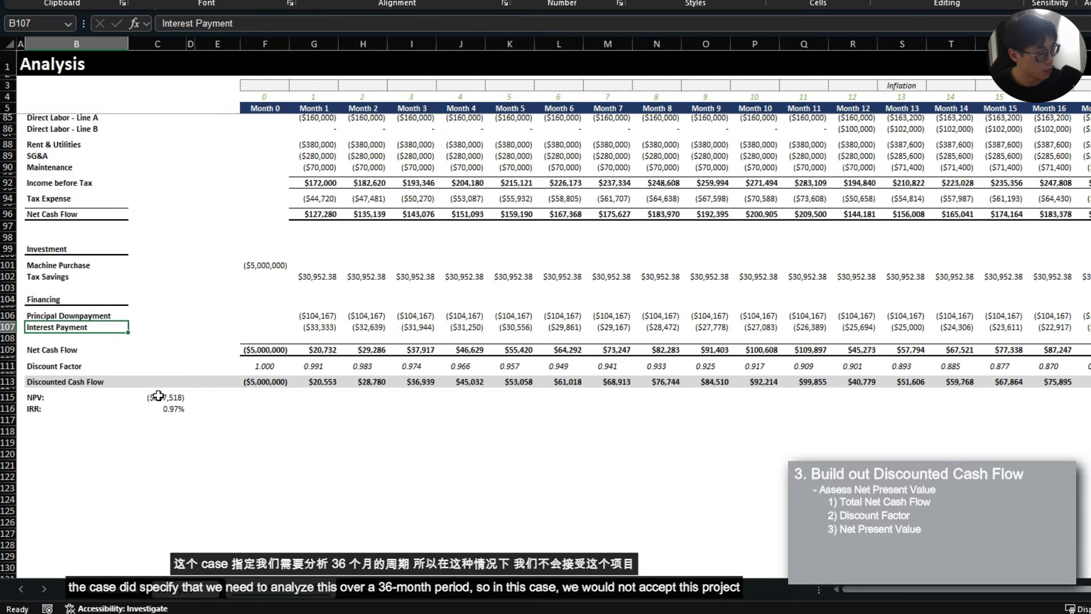
left_click_drag(165, 397, 166, 409)
scroll(166, 409, "up", 1)
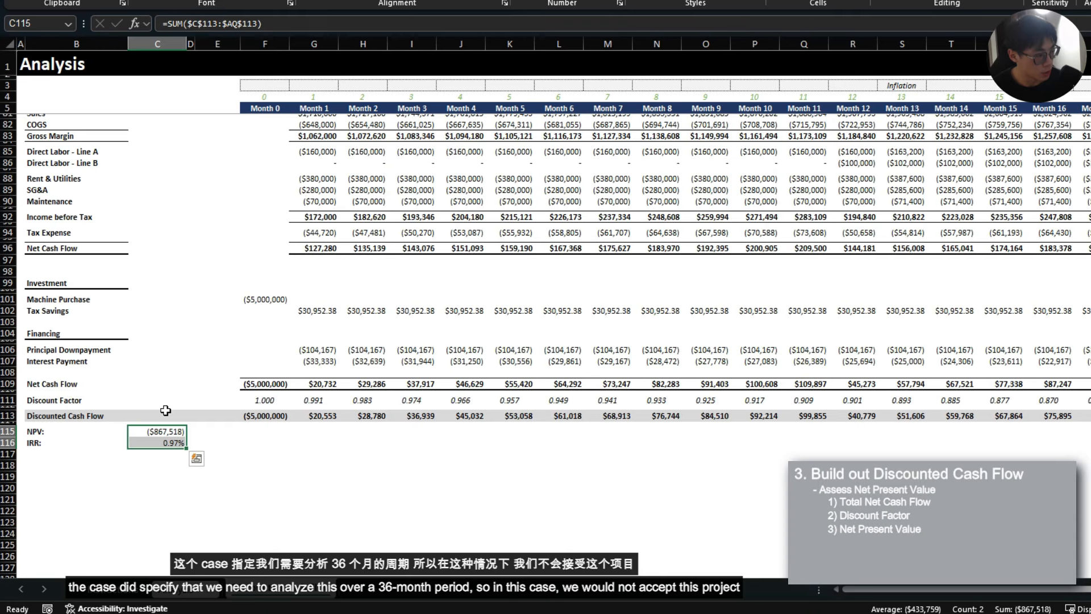
left_click(147, 454)
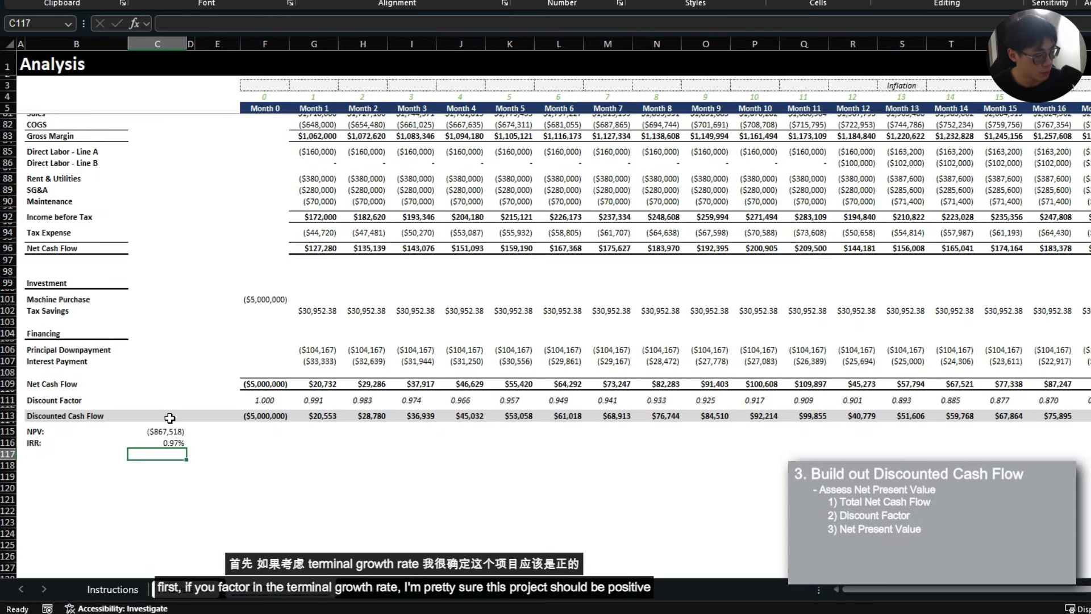
scroll(852, 310, "down", 3)
left_click(852, 313)
key("ctrl+Right")
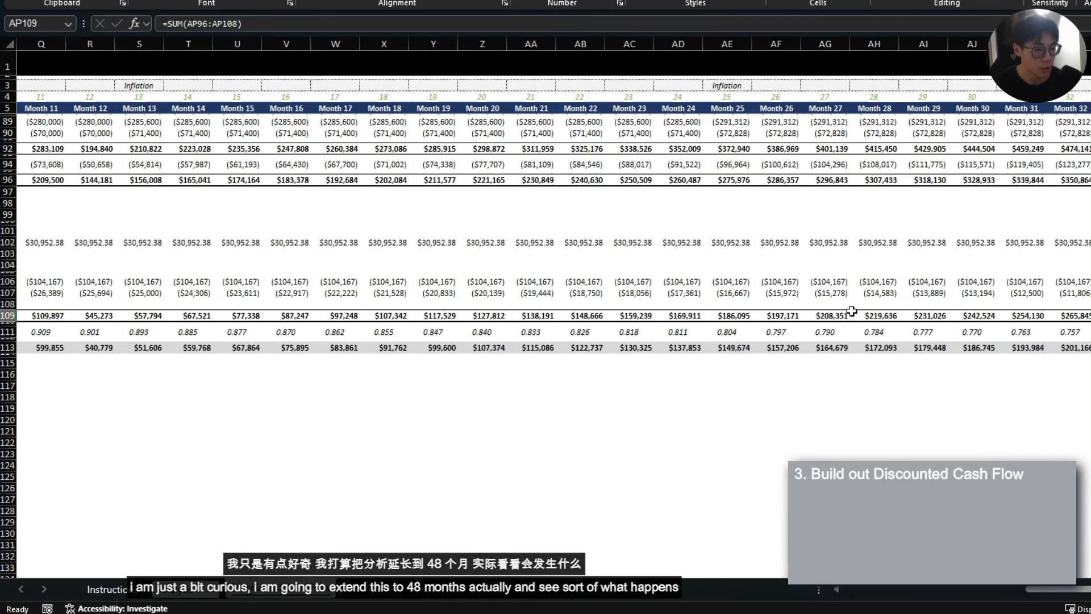
key("Right")
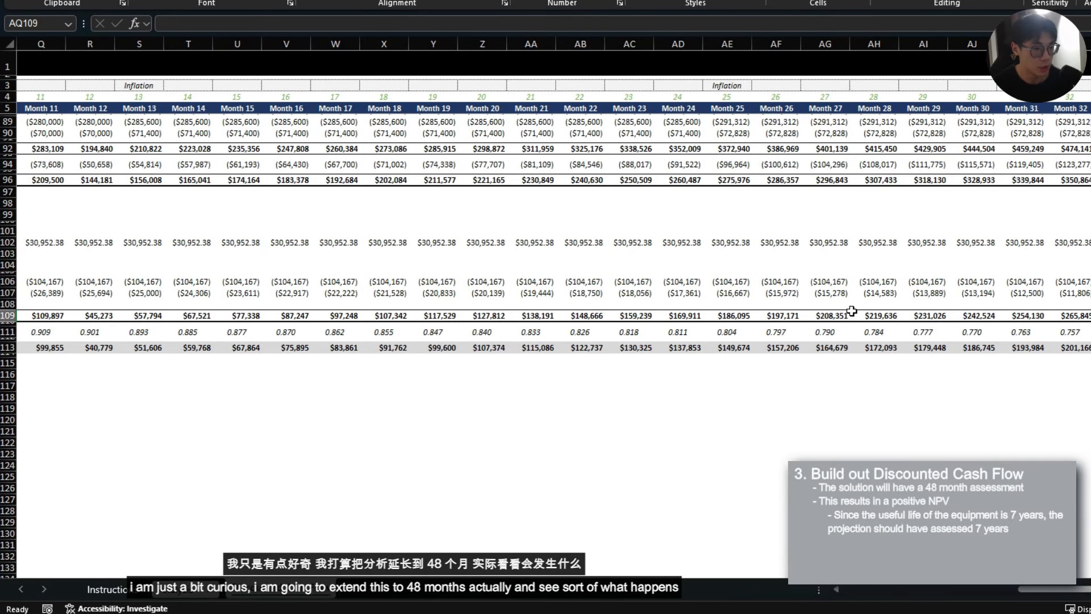
key("shift+Right")
key("shift+Right")
key("shift+Right")
key("shift+Right")
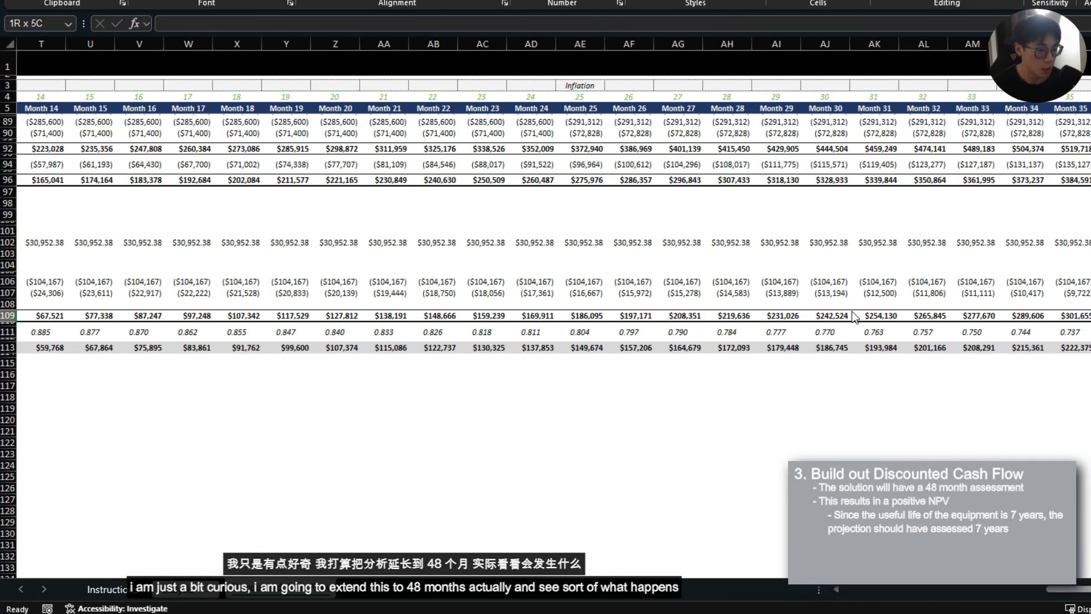
key("shift+Right")
key("shift+Right")
key("shift+Right")
key("shift+Right")
key("shift+Right")
key("shift+Right")
key("shift+Right")
key("shift+Right")
key("shift+Right")
key("shift+Right")
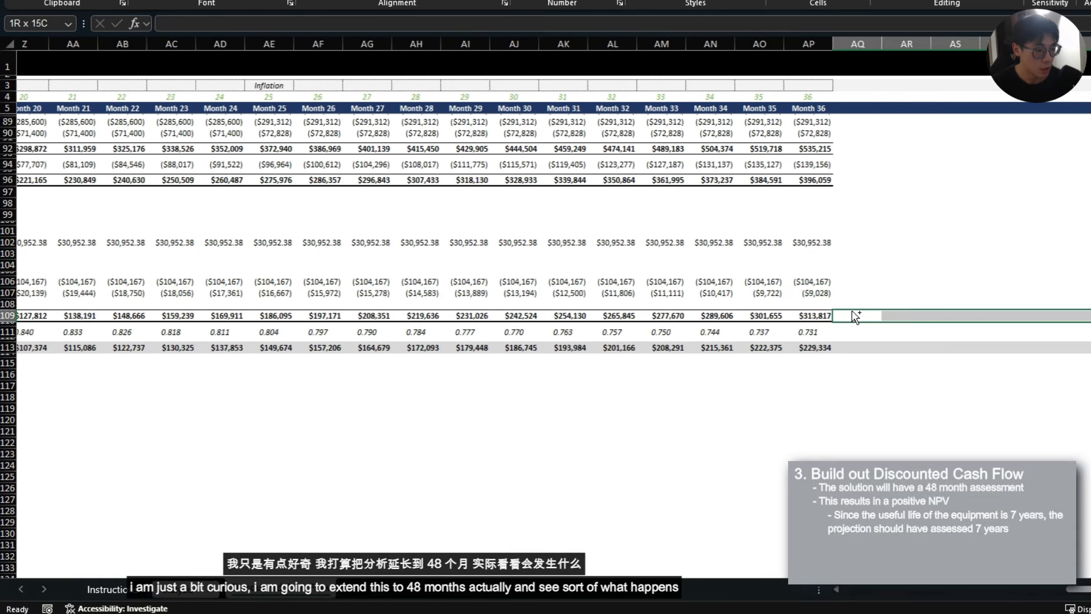
- Copy the Month 36 column (AP) and paste it across columns AQ to BB to extend the projection through Month 48
key("Left")
key("ctrl+space")
key("ctrl+c")
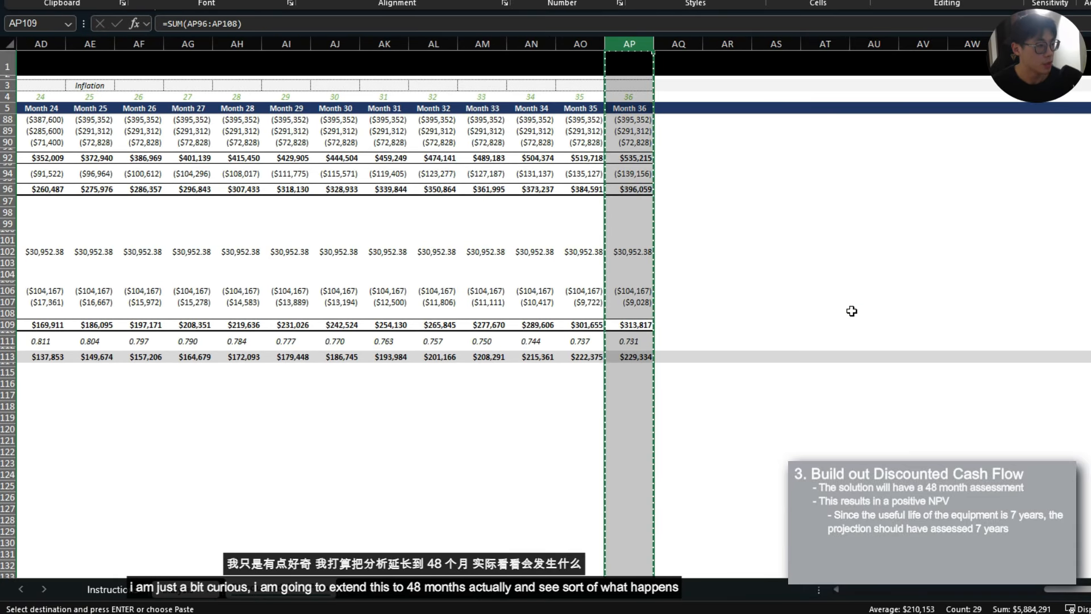
key("ctrl+shift+Right")
key("Left")
key("Left")
key("Right")
key("Up")
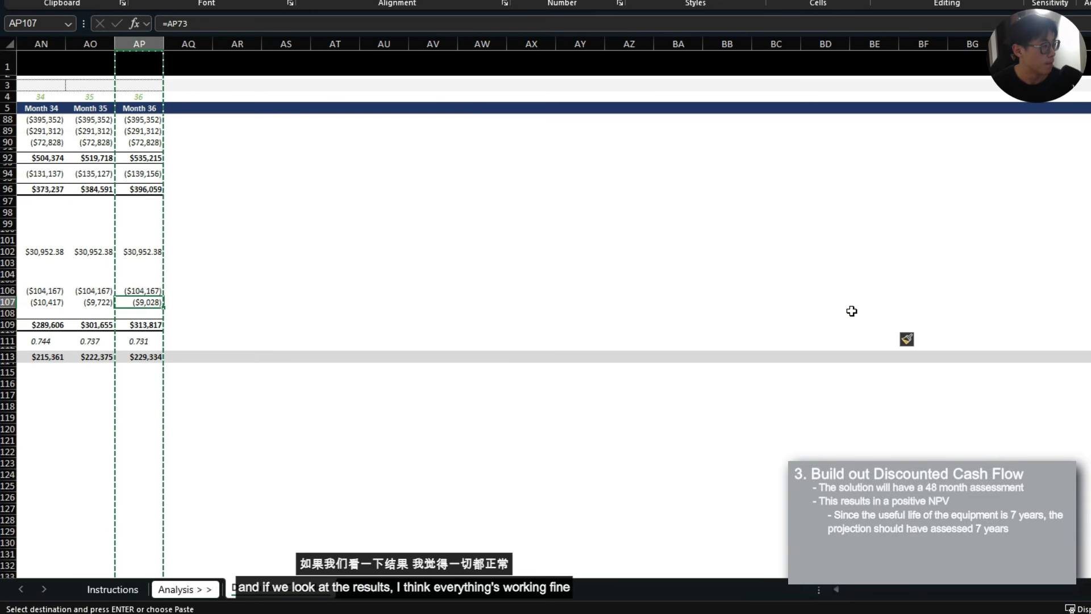
key("ctrl+shift+Right")
key("Return")
- Check the outstanding principal and interest payment rows in the extended months through Month 48
scroll(539, 233, "down", 5)
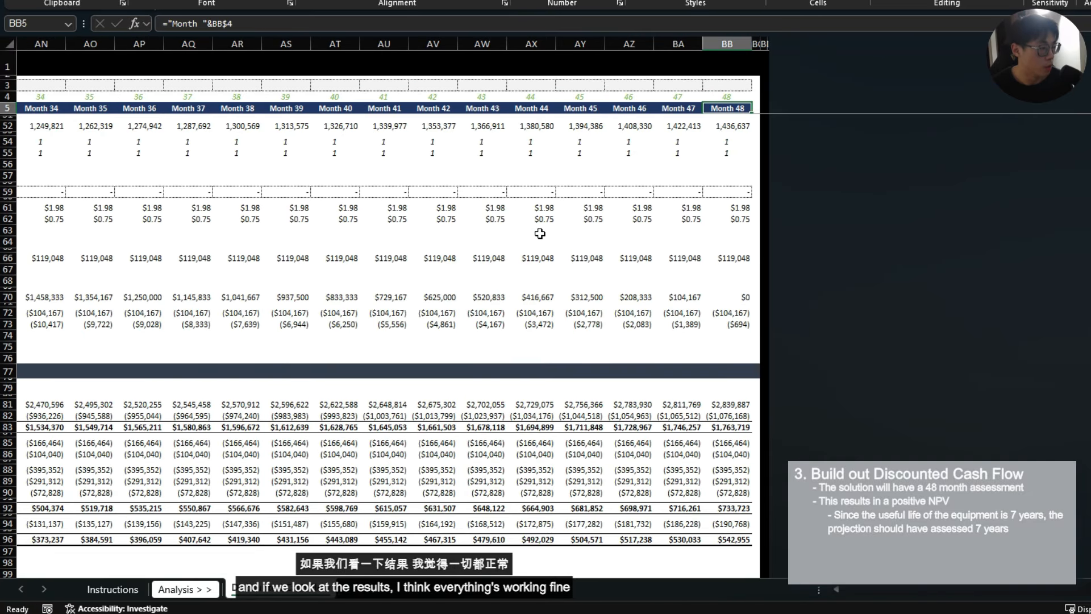
left_click(631, 164)
left_click(696, 259)
left_click(713, 297)
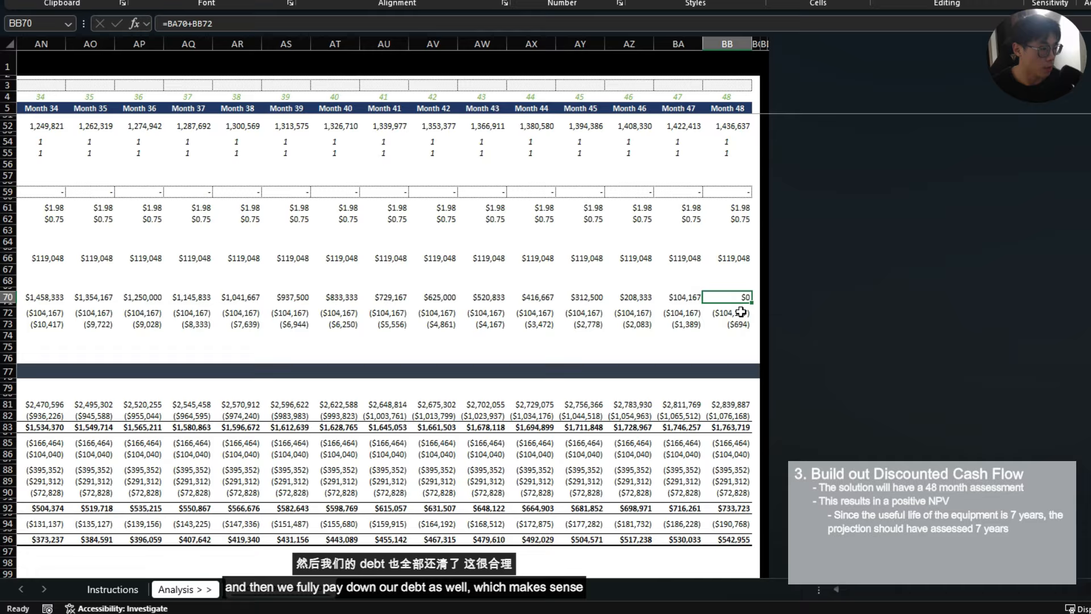
left_click_drag(730, 300, 580, 297)
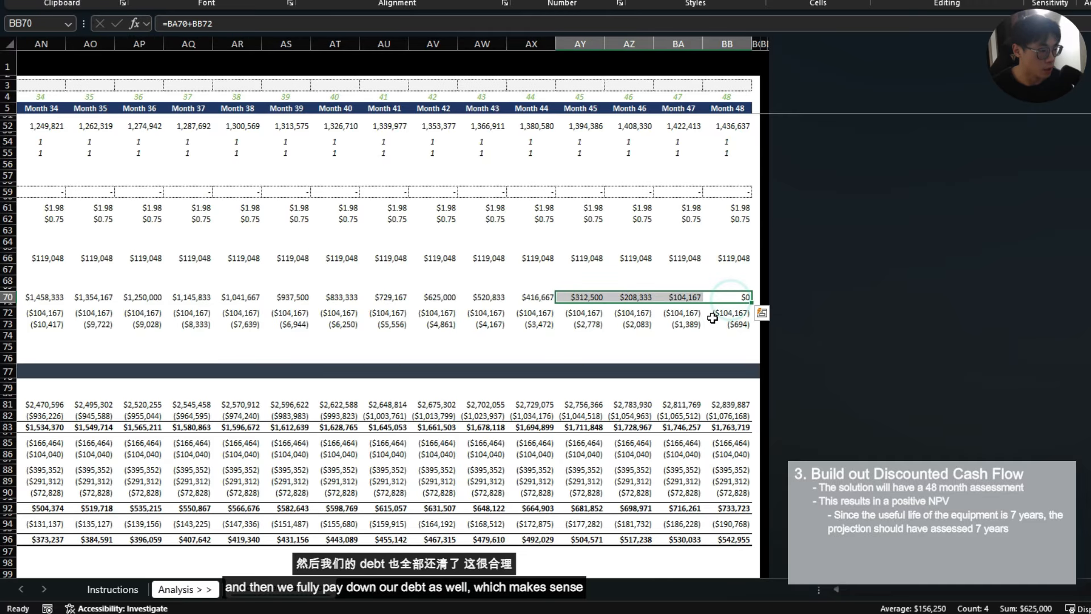
left_click(730, 324)
scroll(752, 353, "down", 6)
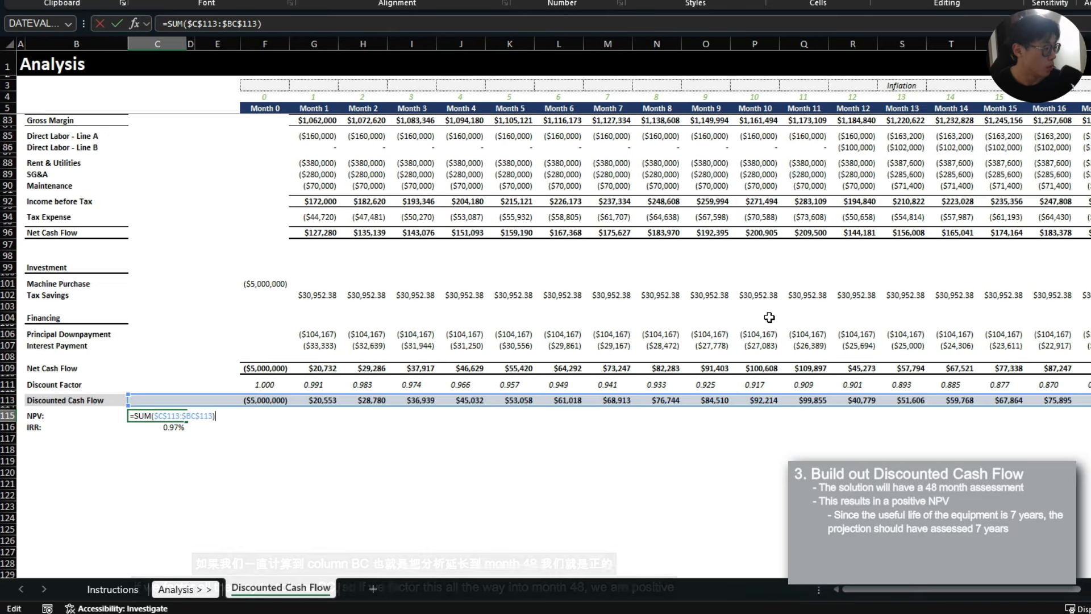
- Check that the discounted cash flows in row 113 through Month 48 fall within the NPV sum range in C115
key("ctrl+Right")
key("ctrl+Right")
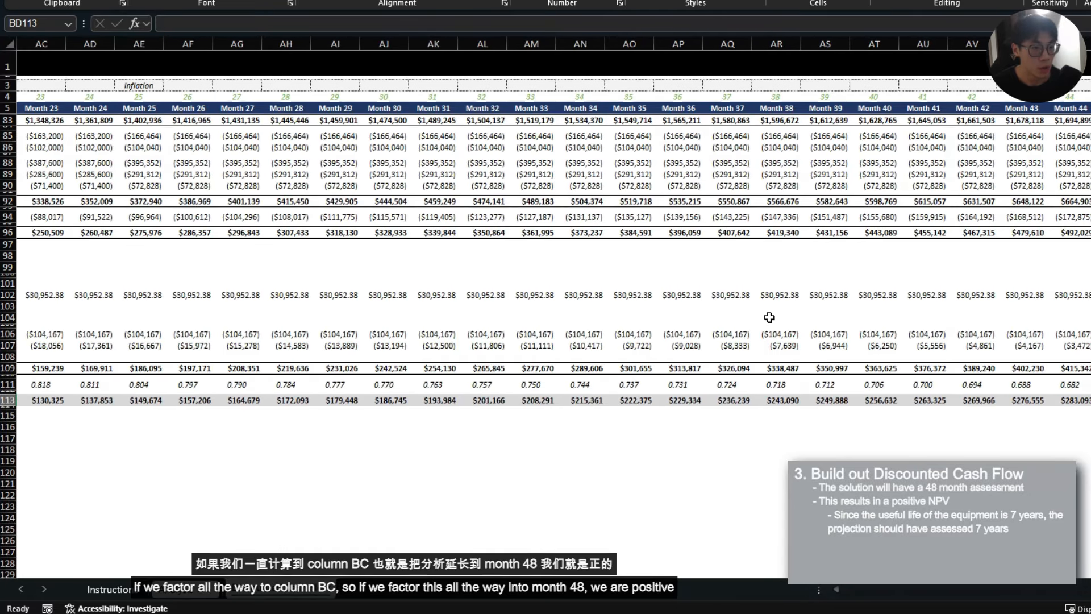
key("shift+space")
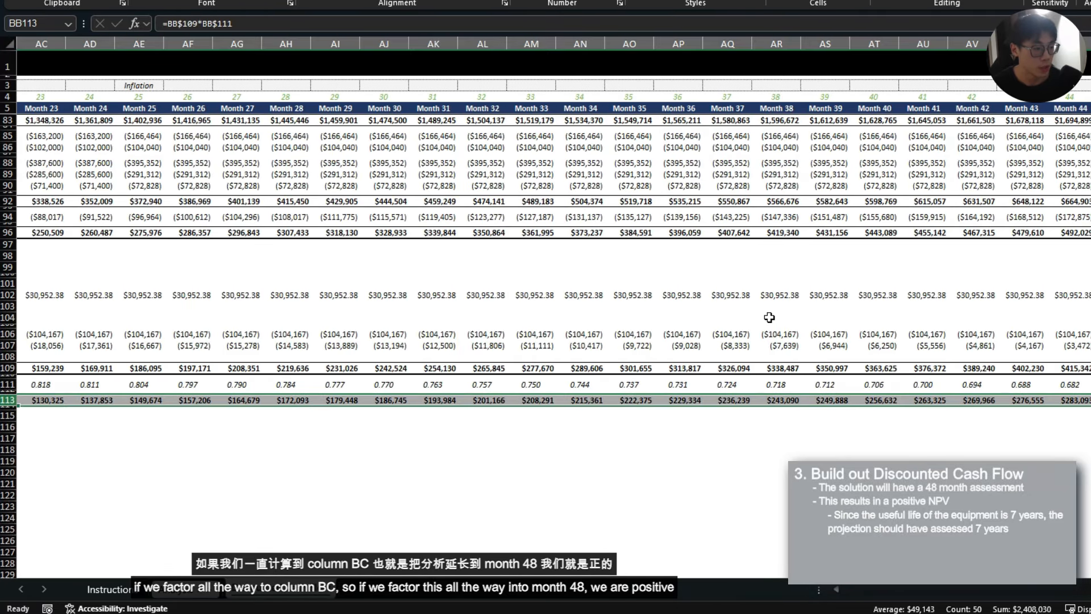
key("ctrl+Left")
key("ctrl+Left")
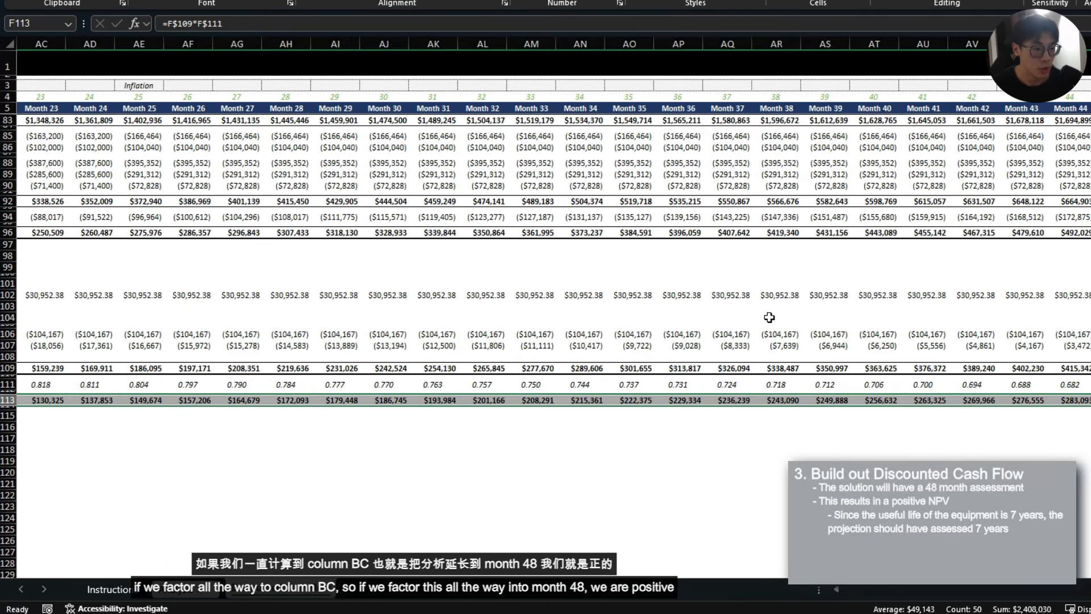
- Extend the IRR range in C116 to column BC, making the formula =IRR($F$109:$BC$109)*12
left_click(170, 427)
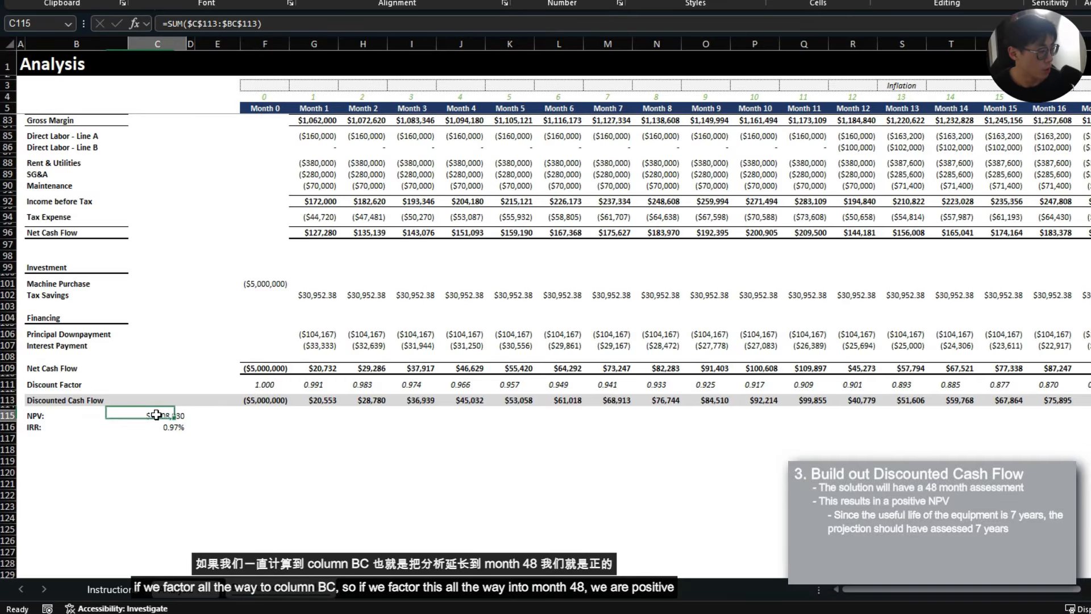
double_click(171, 427)
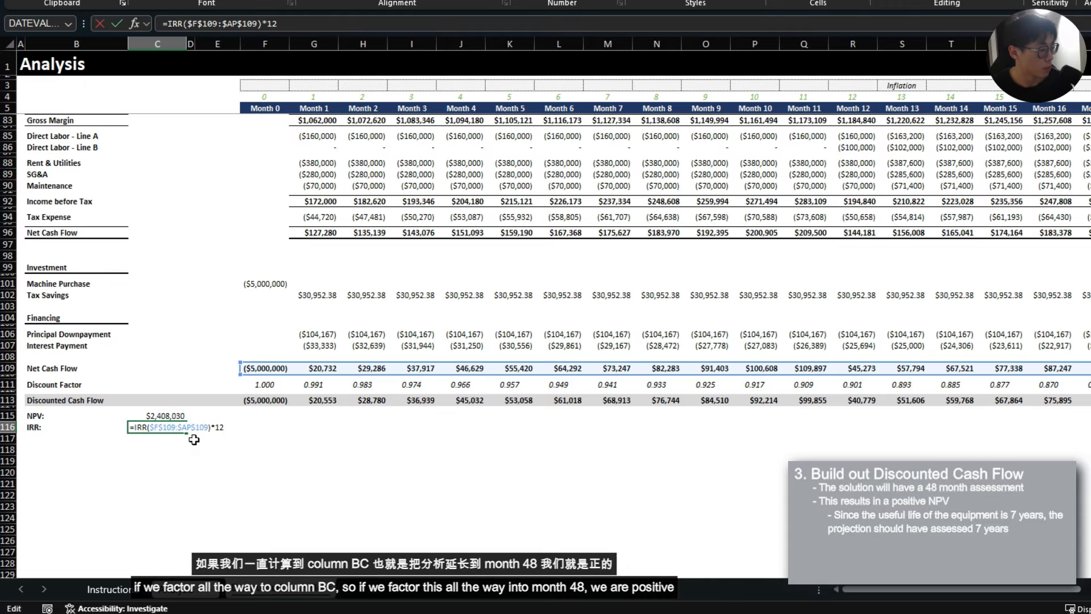
left_click(190, 427)
key("BackSpace")
key("BackSpace")
type("BC")
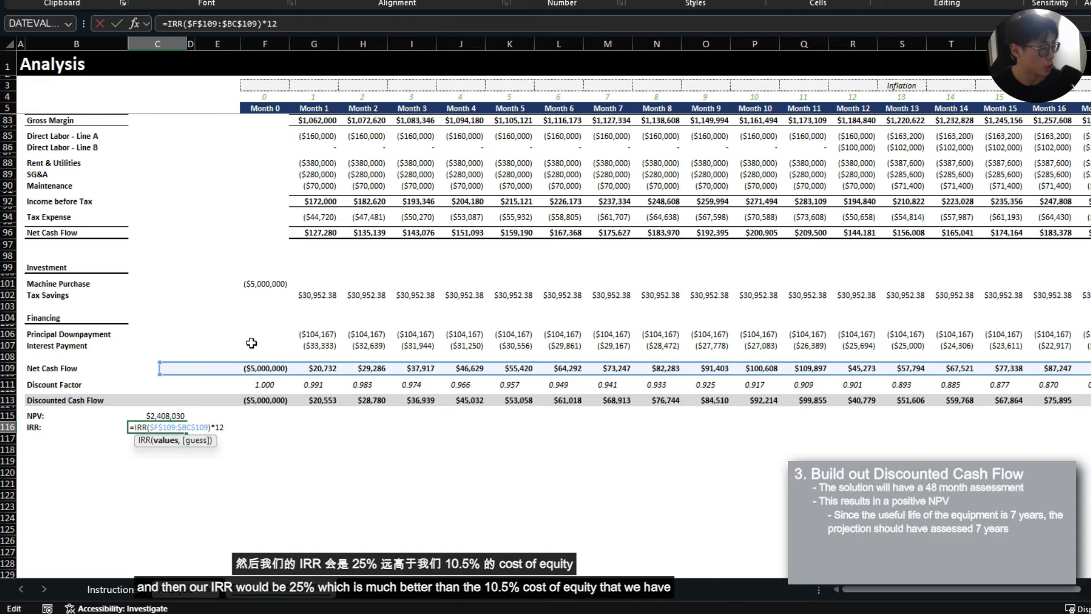
key("Return")
key("Up")
key("Up")
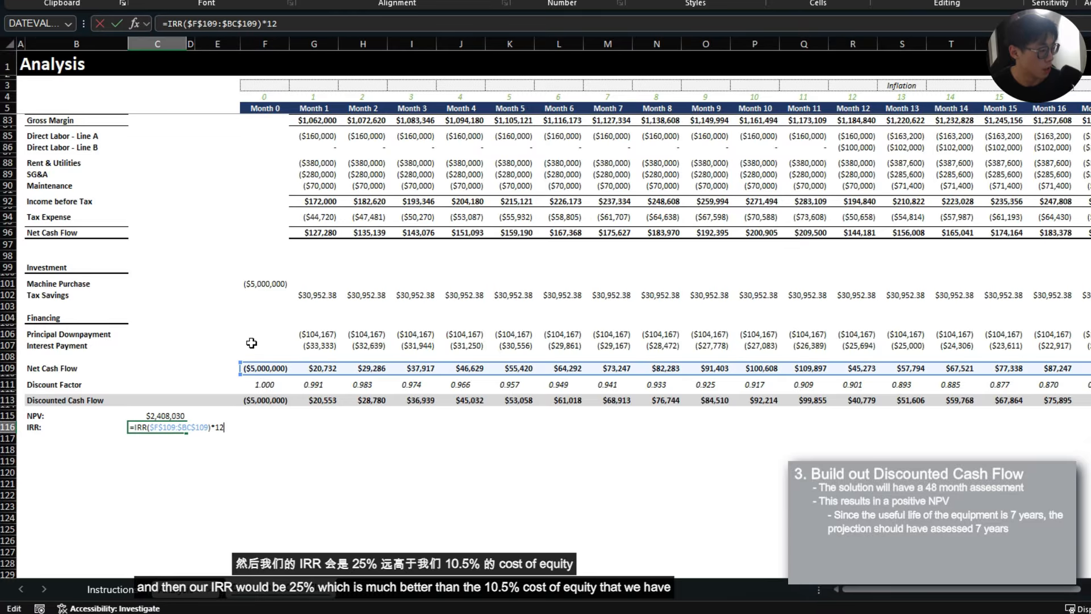
- Compare the extended project's IRR with the cost of equity assumption in C45
scroll(294, 282, "up", 20)
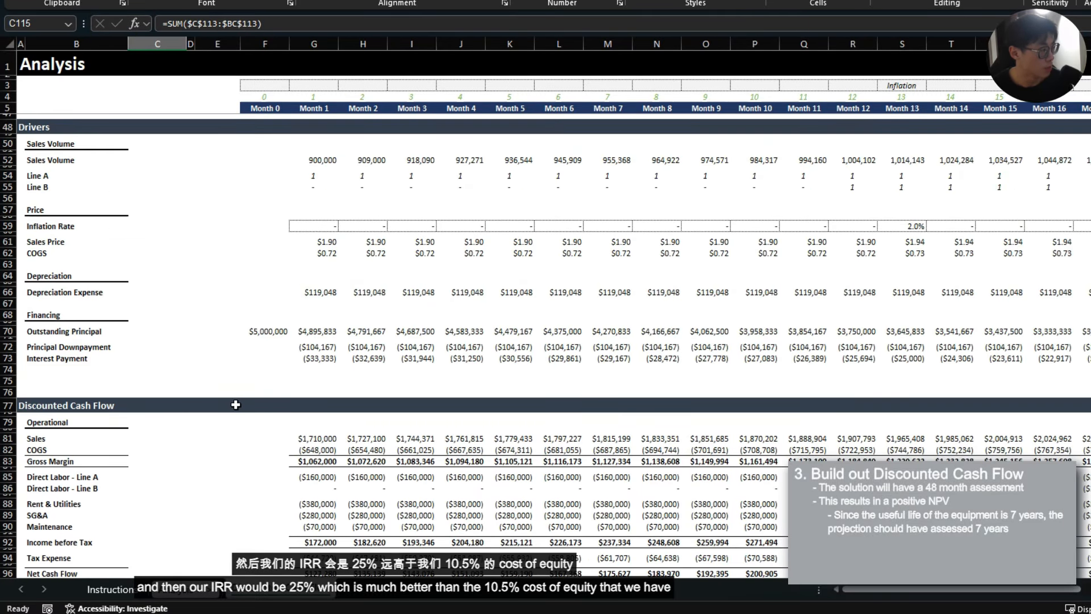
left_click(158, 361)
scroll(170, 404, "down", 20)
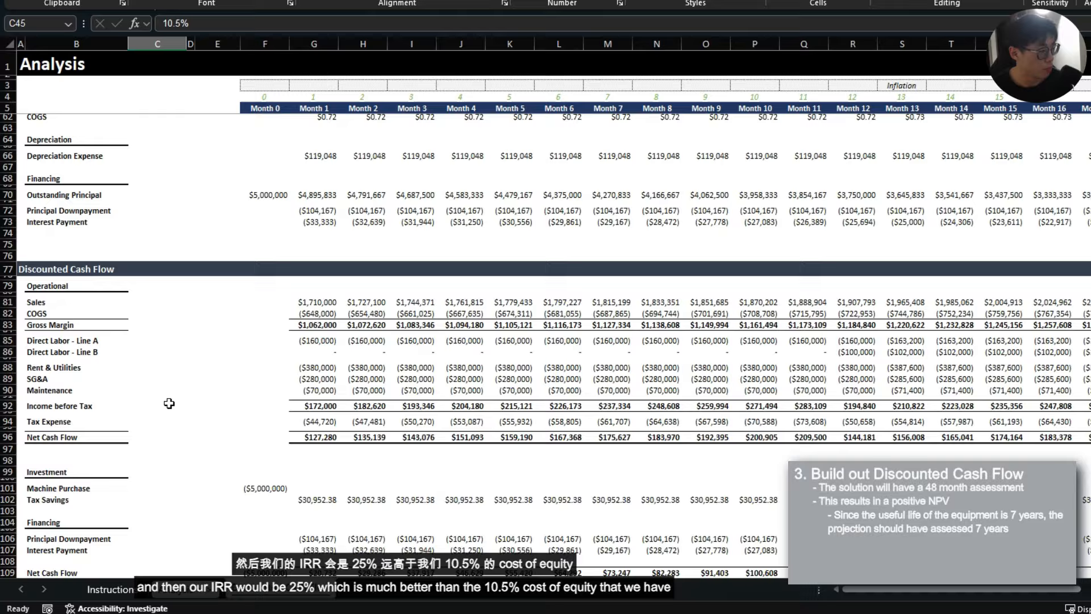
left_click(417, 265)
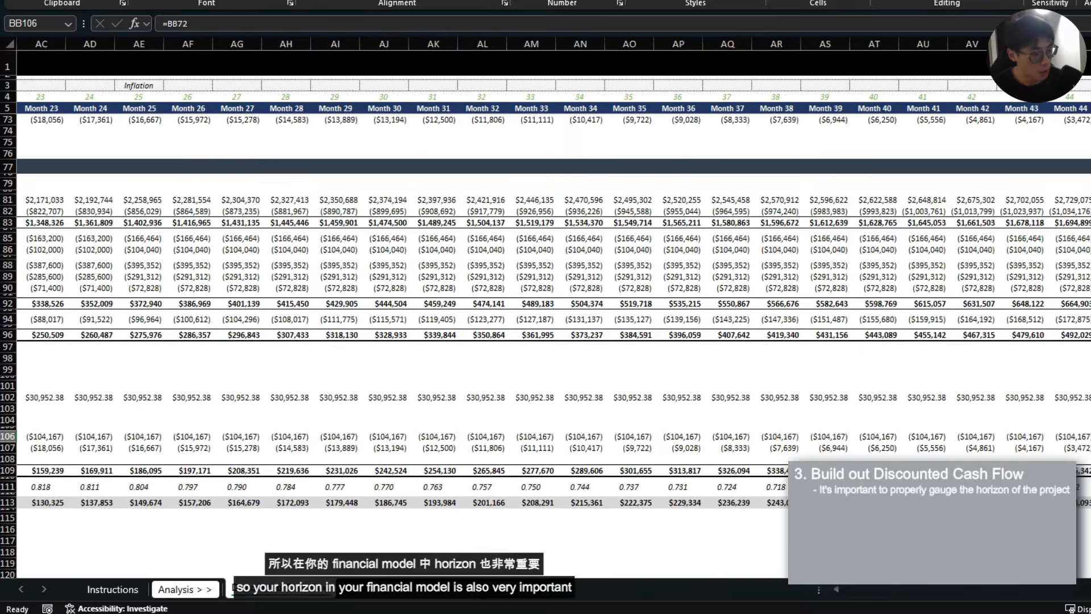
- Recheck the required analysis period on the Instructions sheet and return to the Discounted Cash Flow sheet
key("Up")
key("Up")
key("Up")
key("Left")
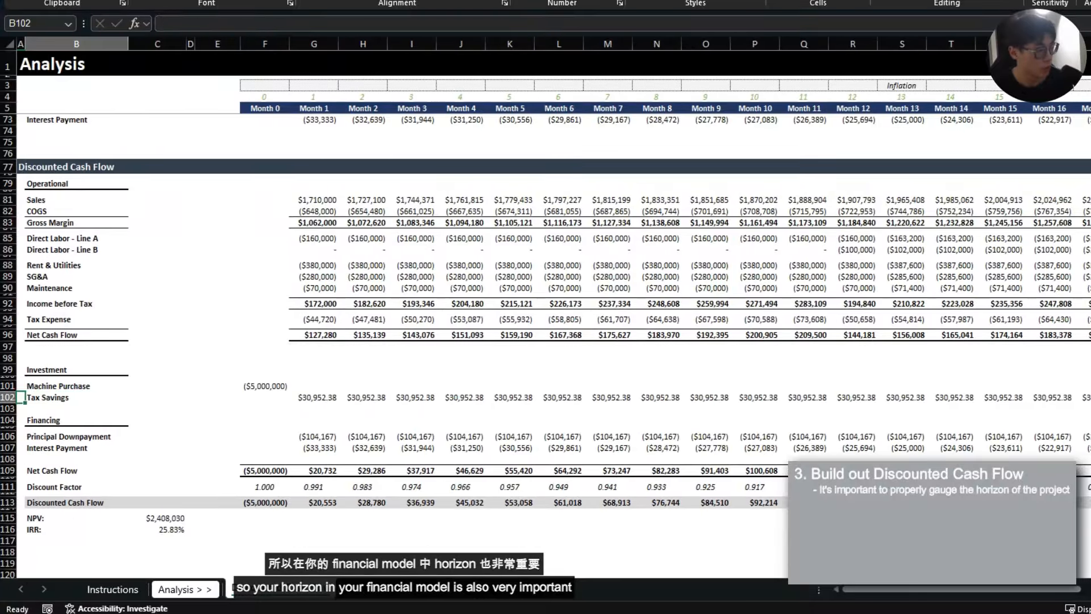
key("ctrl+Left")
key("ctrl+Page_Up")
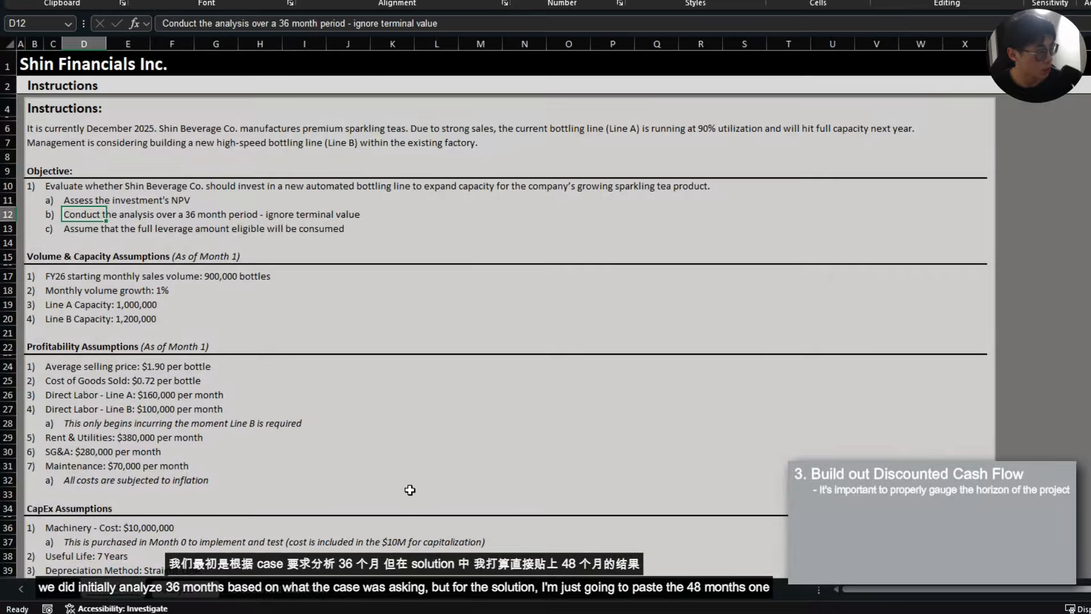
key("ctrl+Page_Down")
- Examine the extended monthly cash flow columns through Month 48 and return to the IRR in C116
left_click(514, 322)
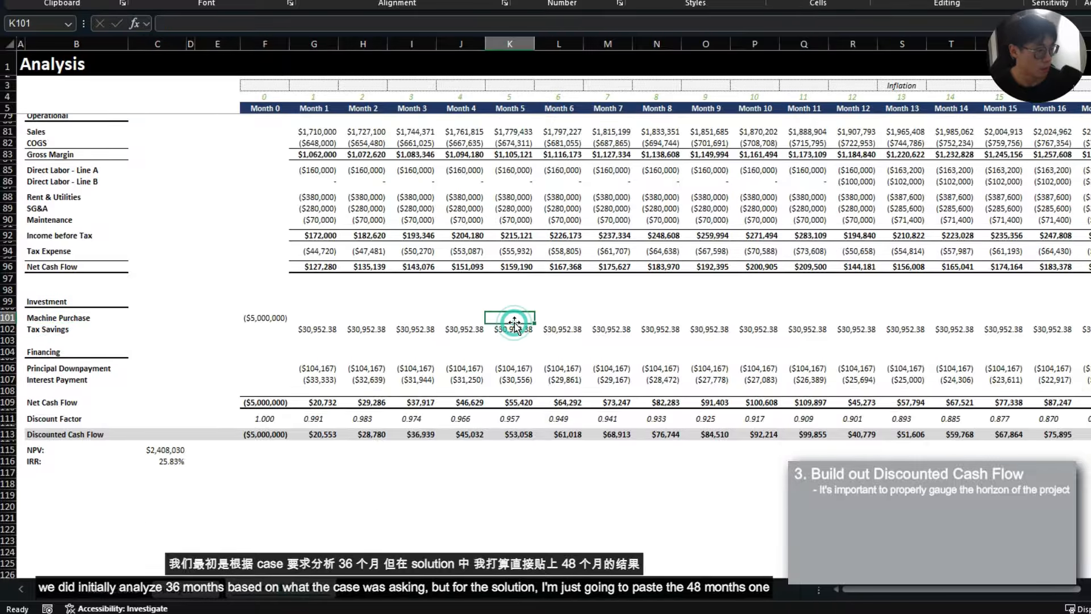
key("ctrl+Right")
key("Left")
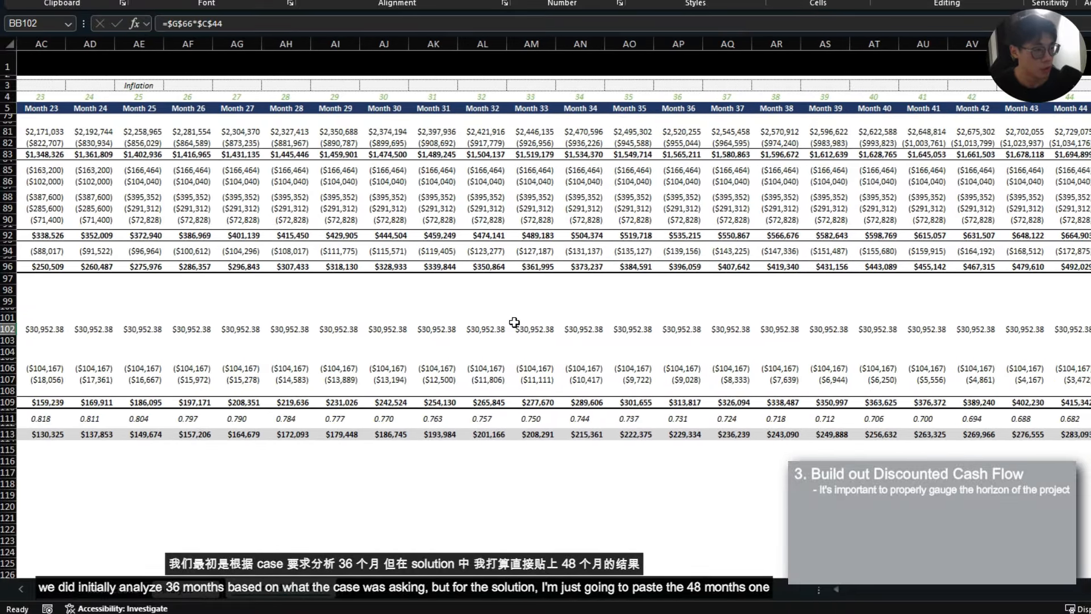
key("Left")
key("Left")
key("Left")
key("Left")
key("Left")
key("Left")
key("Left")
key("Left")
key("Left")
key("Left")
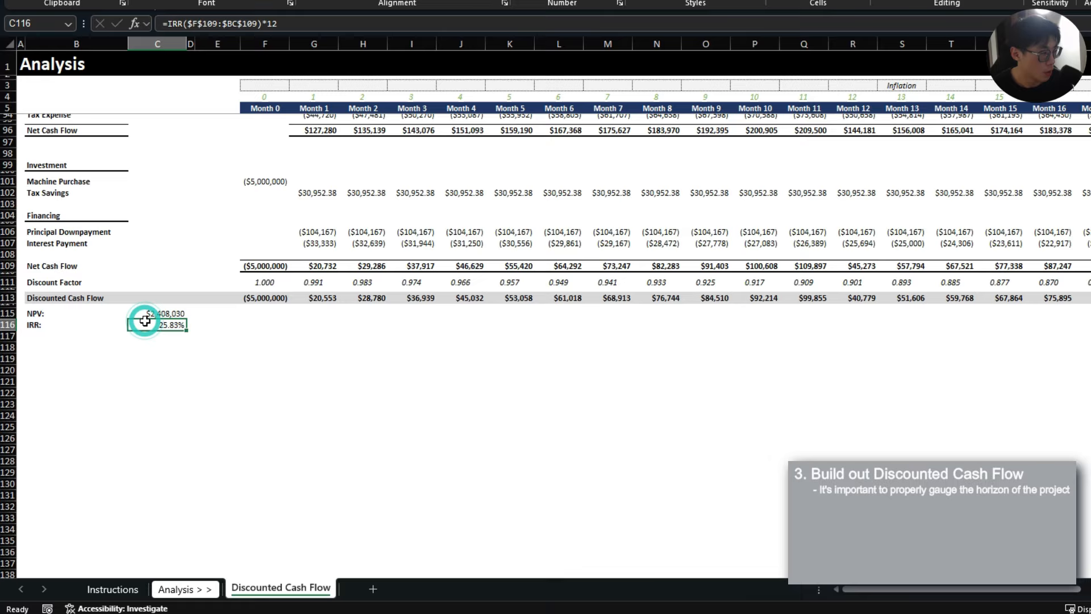
- Copy the Inflation flag from Month 25 (AE3) to the Month 37 column in row 3
scroll(804, 166, "up", 10)
scroll(803, 165, "up", 13)
left_click(906, 82)
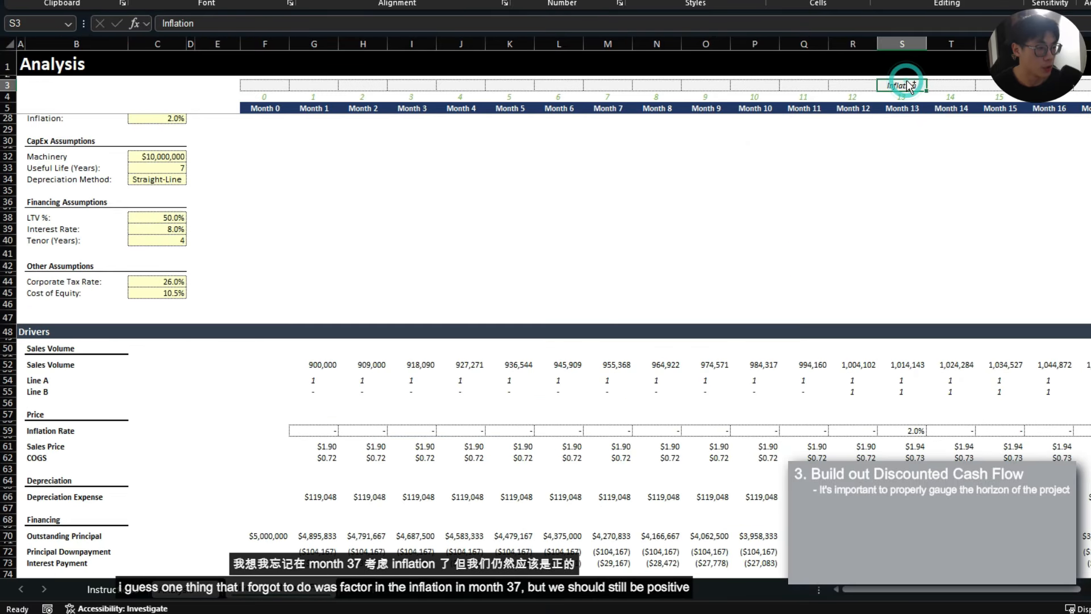
key("ctrl+Right")
key("ctrl+Left")
key("ctrl+c")
key("Right")
key("Right")
key("Right")
key("Right")
key("Right")
key("Right")
key("Right")
key("Right")
key("Right")
key("Right")
key("Right")
key("Right")
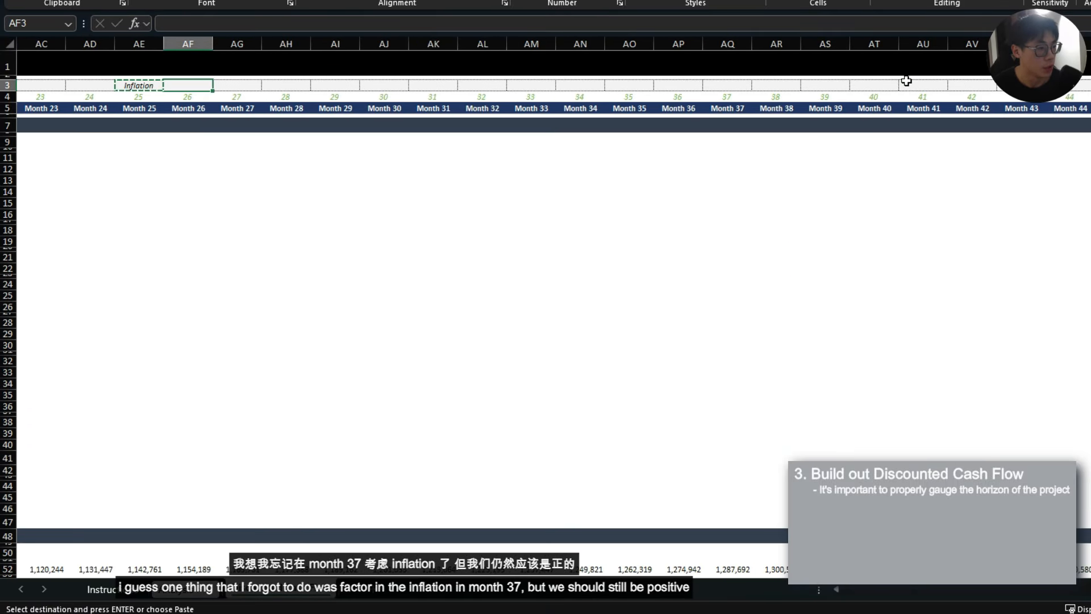
key("ctrl+v")
key("Escape")
key("ctrl+Home")
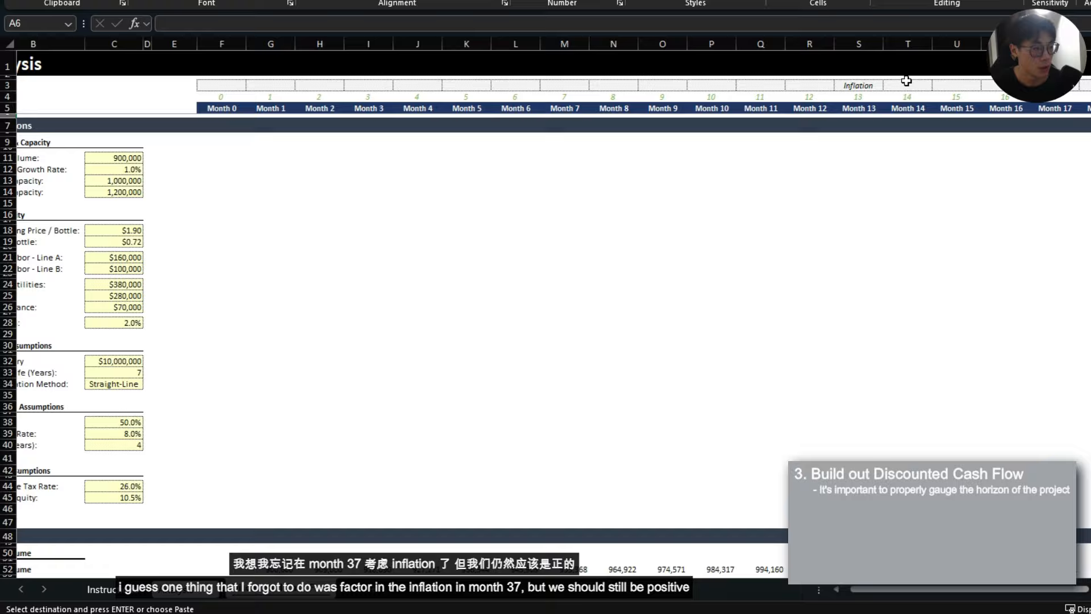
- Review the NPV in C115 and the IRR in C116 with the Month 37 inflation included
scroll(523, 146, "down", 20)
scroll(352, 331, "down", 7)
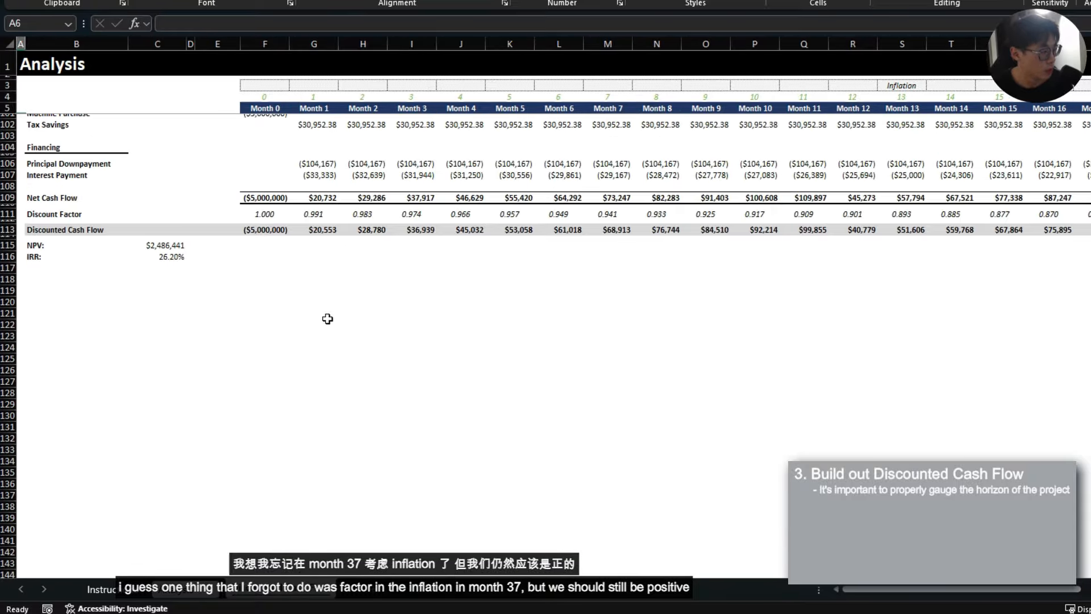
left_click(267, 302)
left_click(180, 256)
scroll(262, 256, "up", 4)
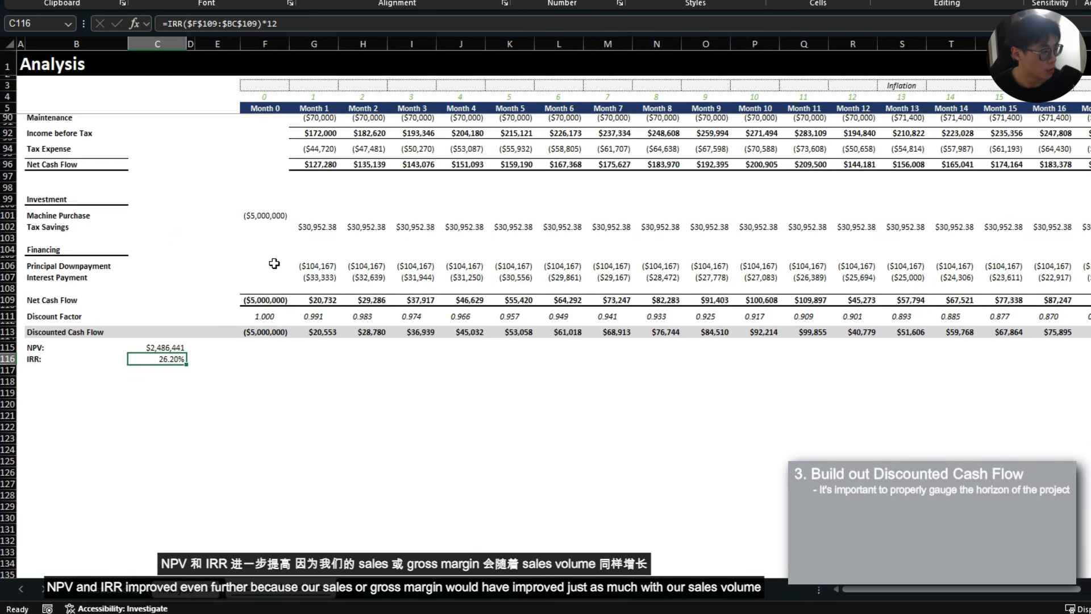
- Examine the Sales, Gross Margin and Sales Volume rows as drivers of the NPV and IRR, ending on the IRR in C116
scroll(284, 262, "up", 5)
left_click(322, 200)
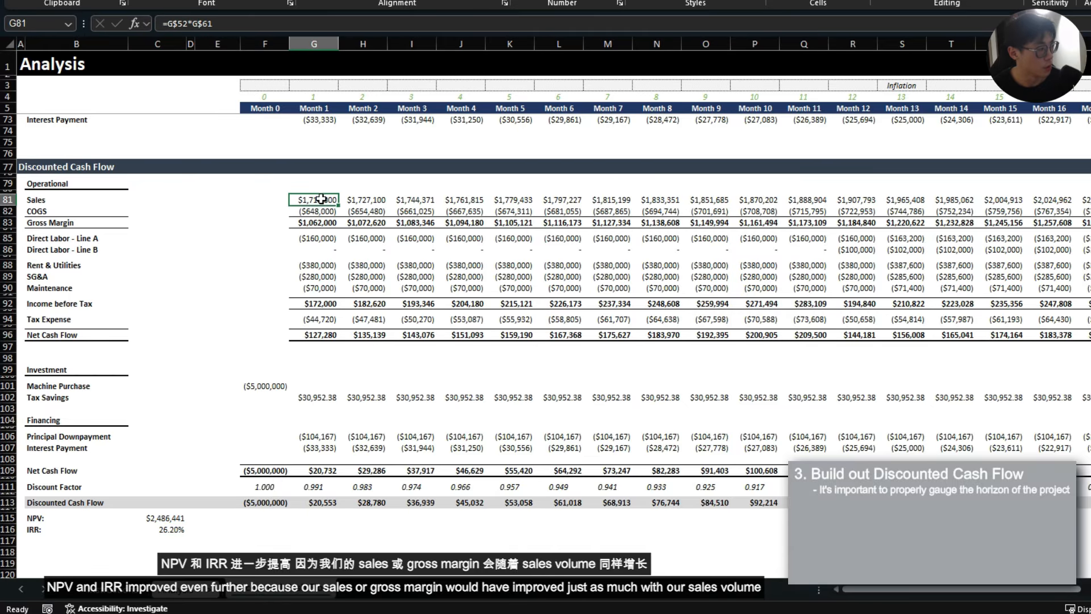
scroll(321, 199, "up", 5)
left_click_drag(317, 359, 756, 358)
scroll(568, 318, "up", 5)
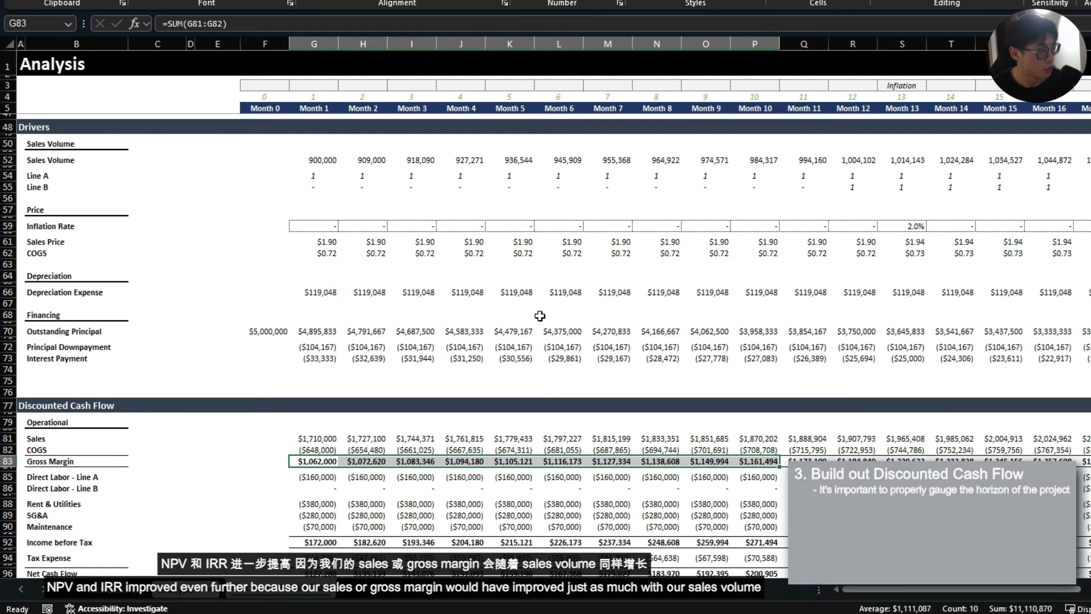
left_click_drag(322, 194, 714, 193)
left_click(788, 232)
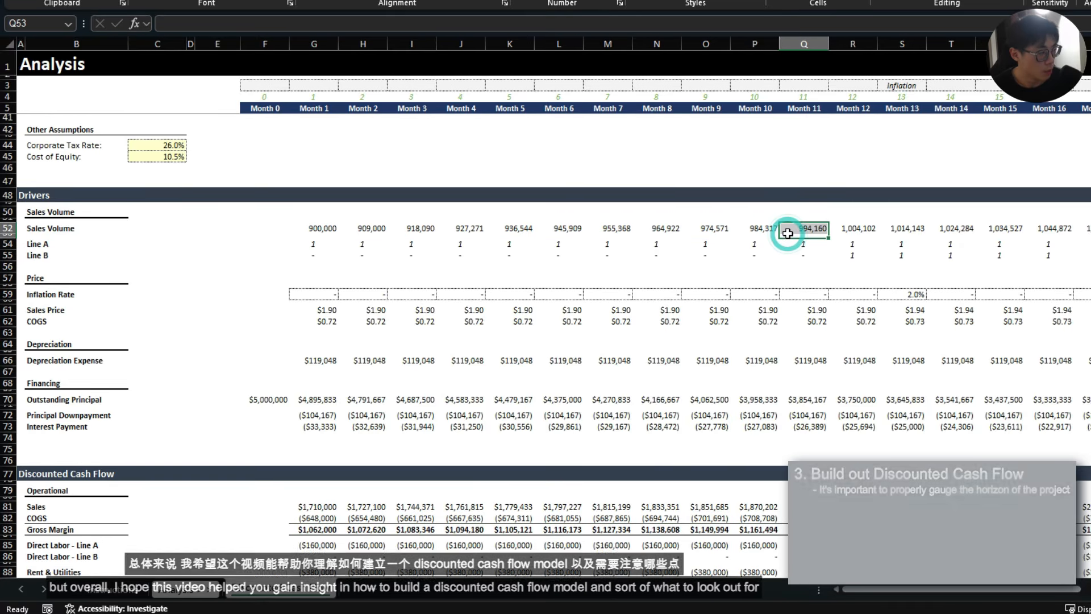
scroll(738, 238, "down", 16)
left_click(165, 360)
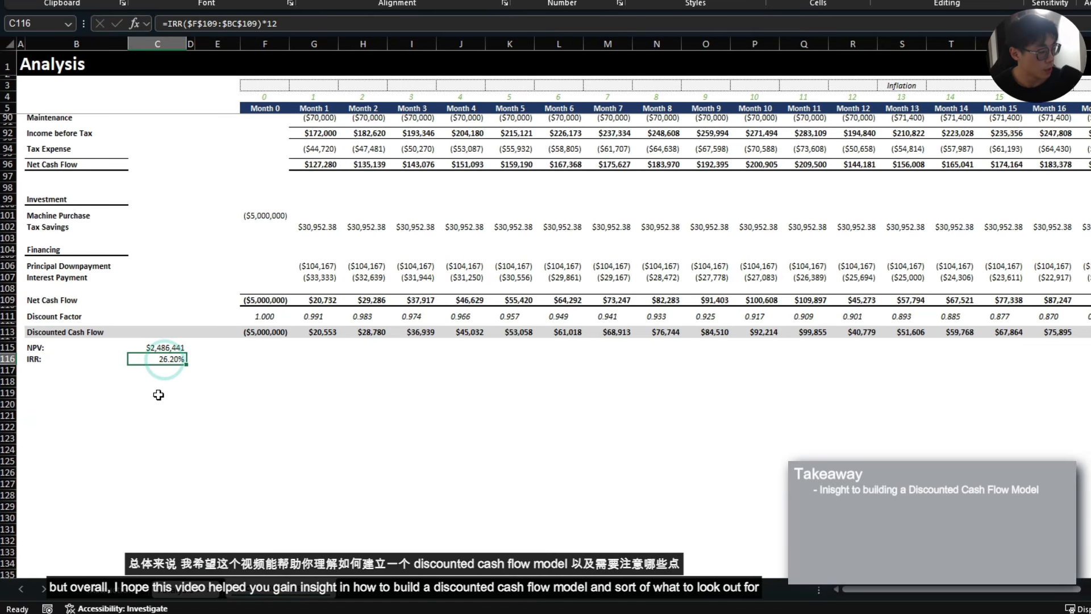